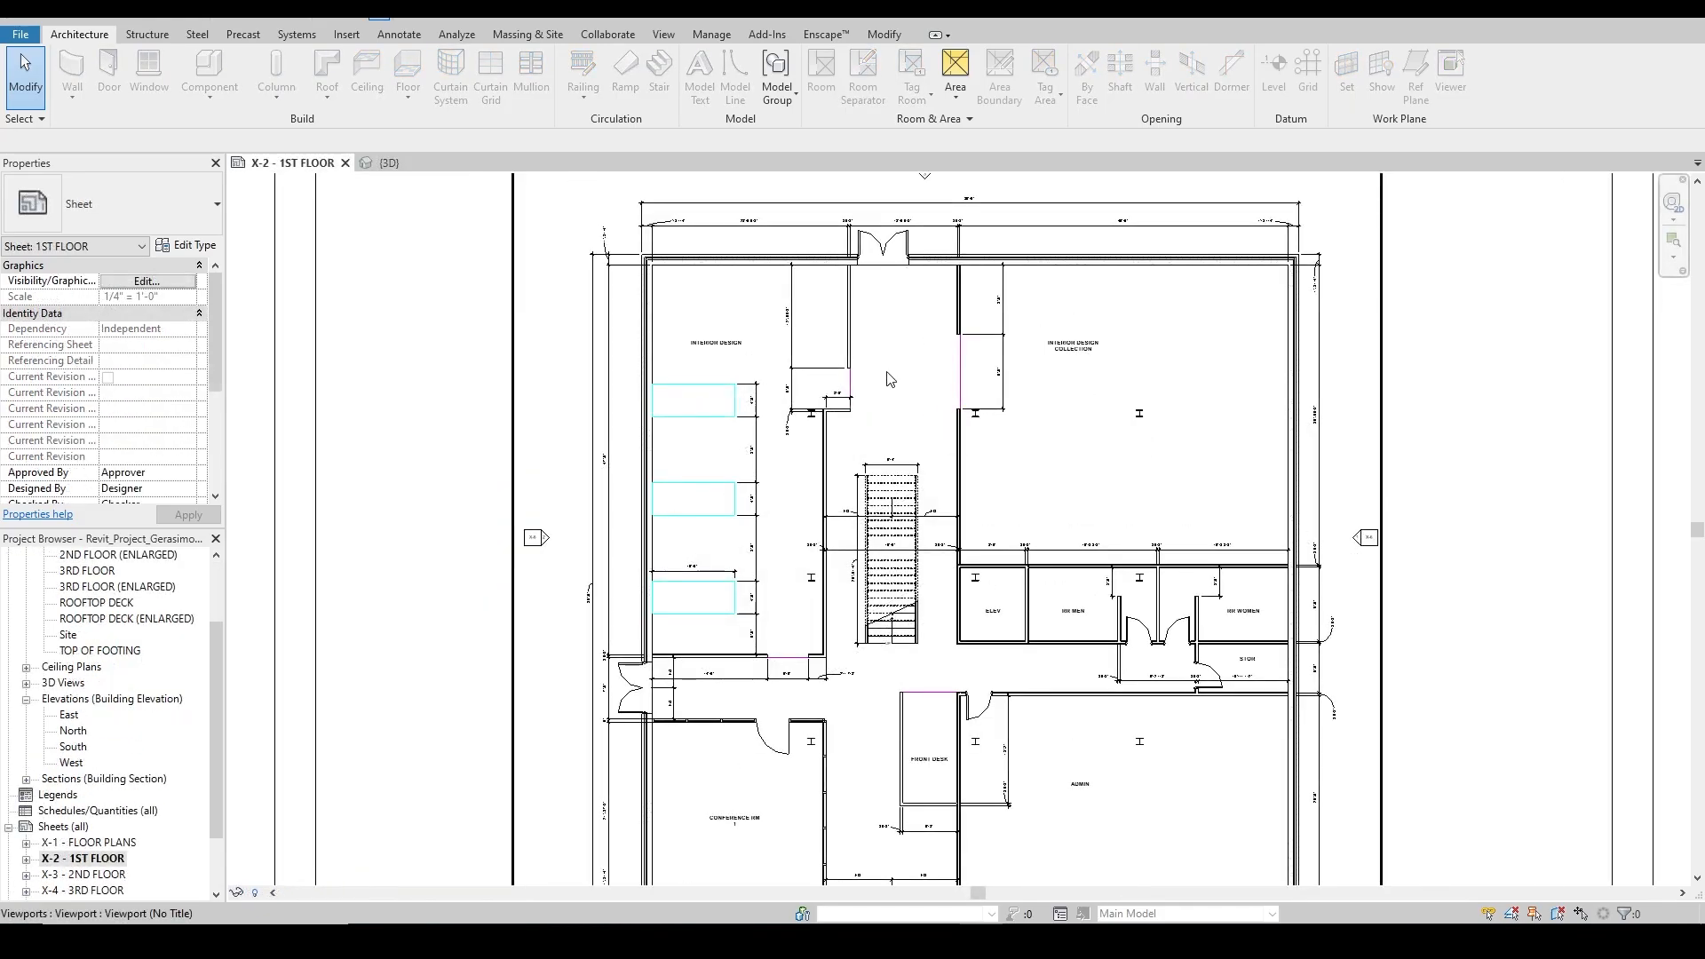
Examine the 1ST FLOOR sheet's room layout, from the interior design areas to the restrooms, front desk, admin and conference room.
scroll(813, 259, up, 1)
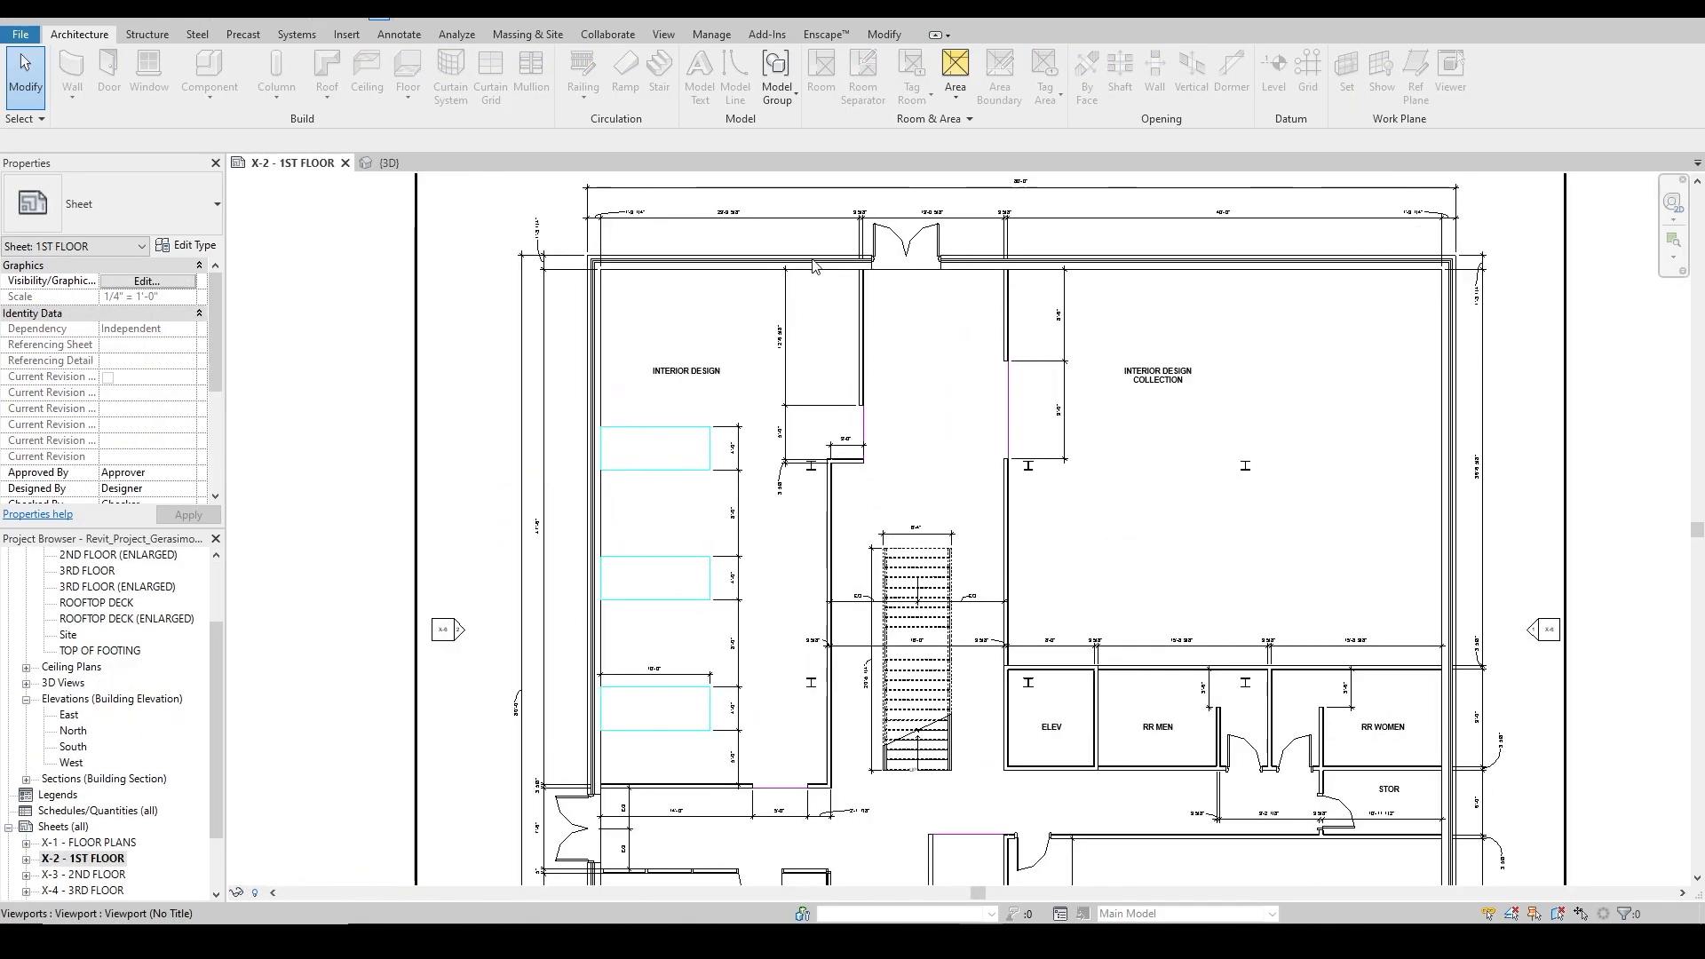
middle_drag(944, 372, 728, 455)
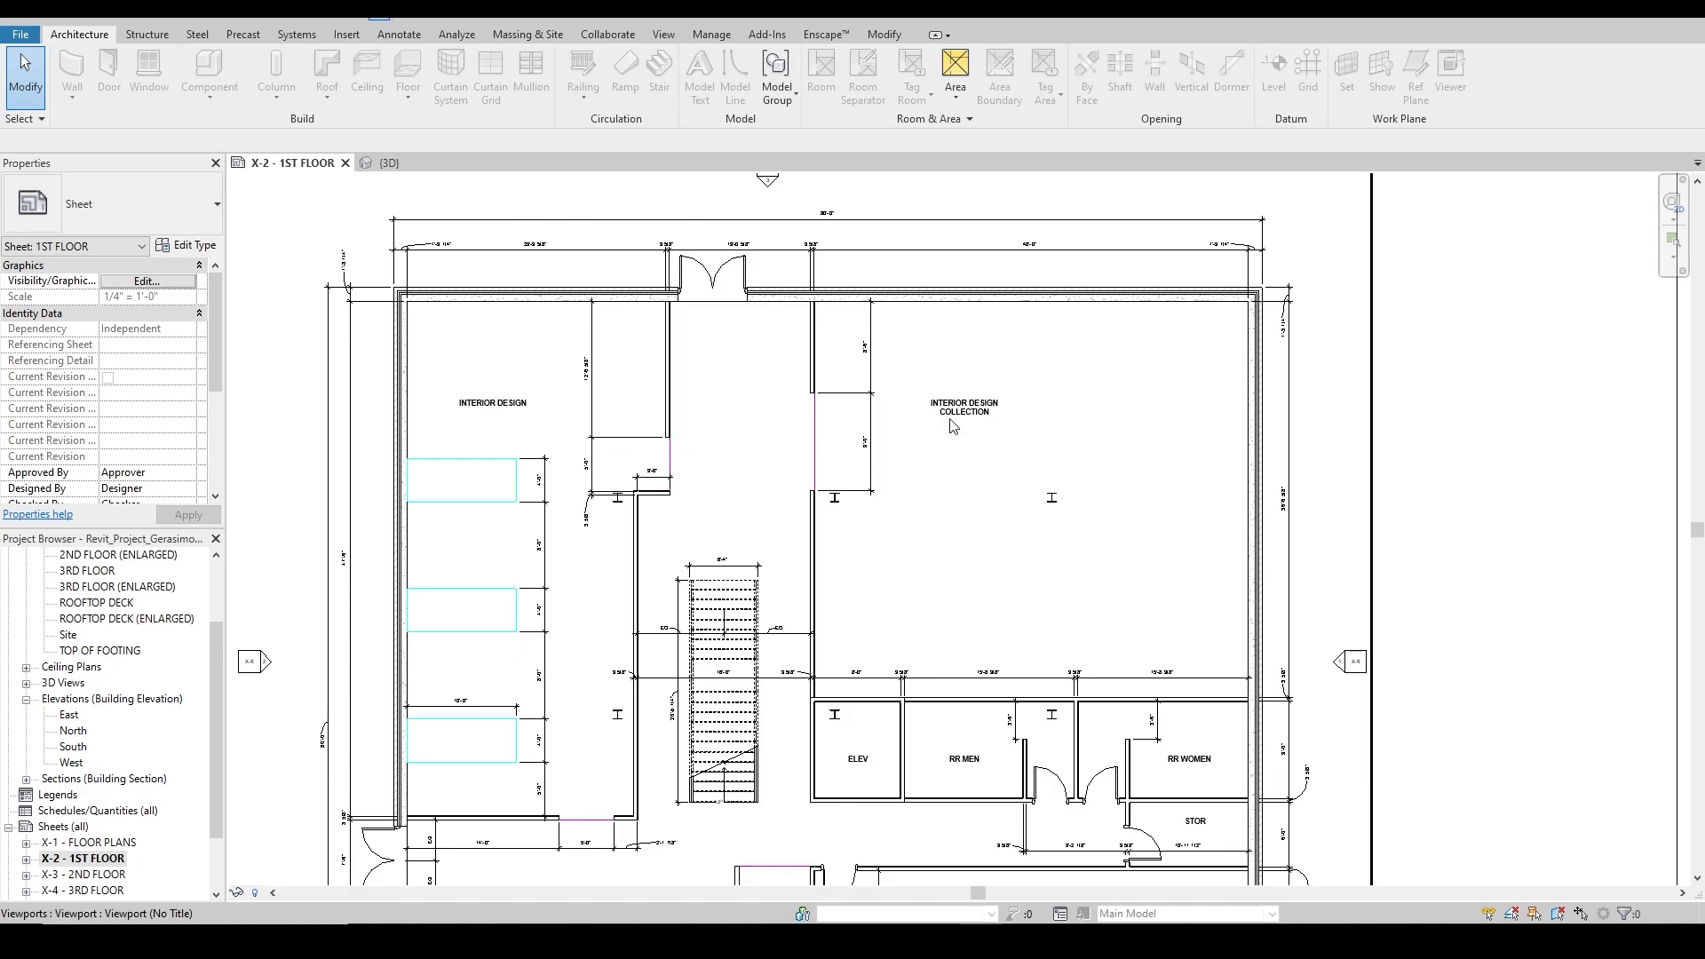
middle_drag(940, 550, 920, 378)
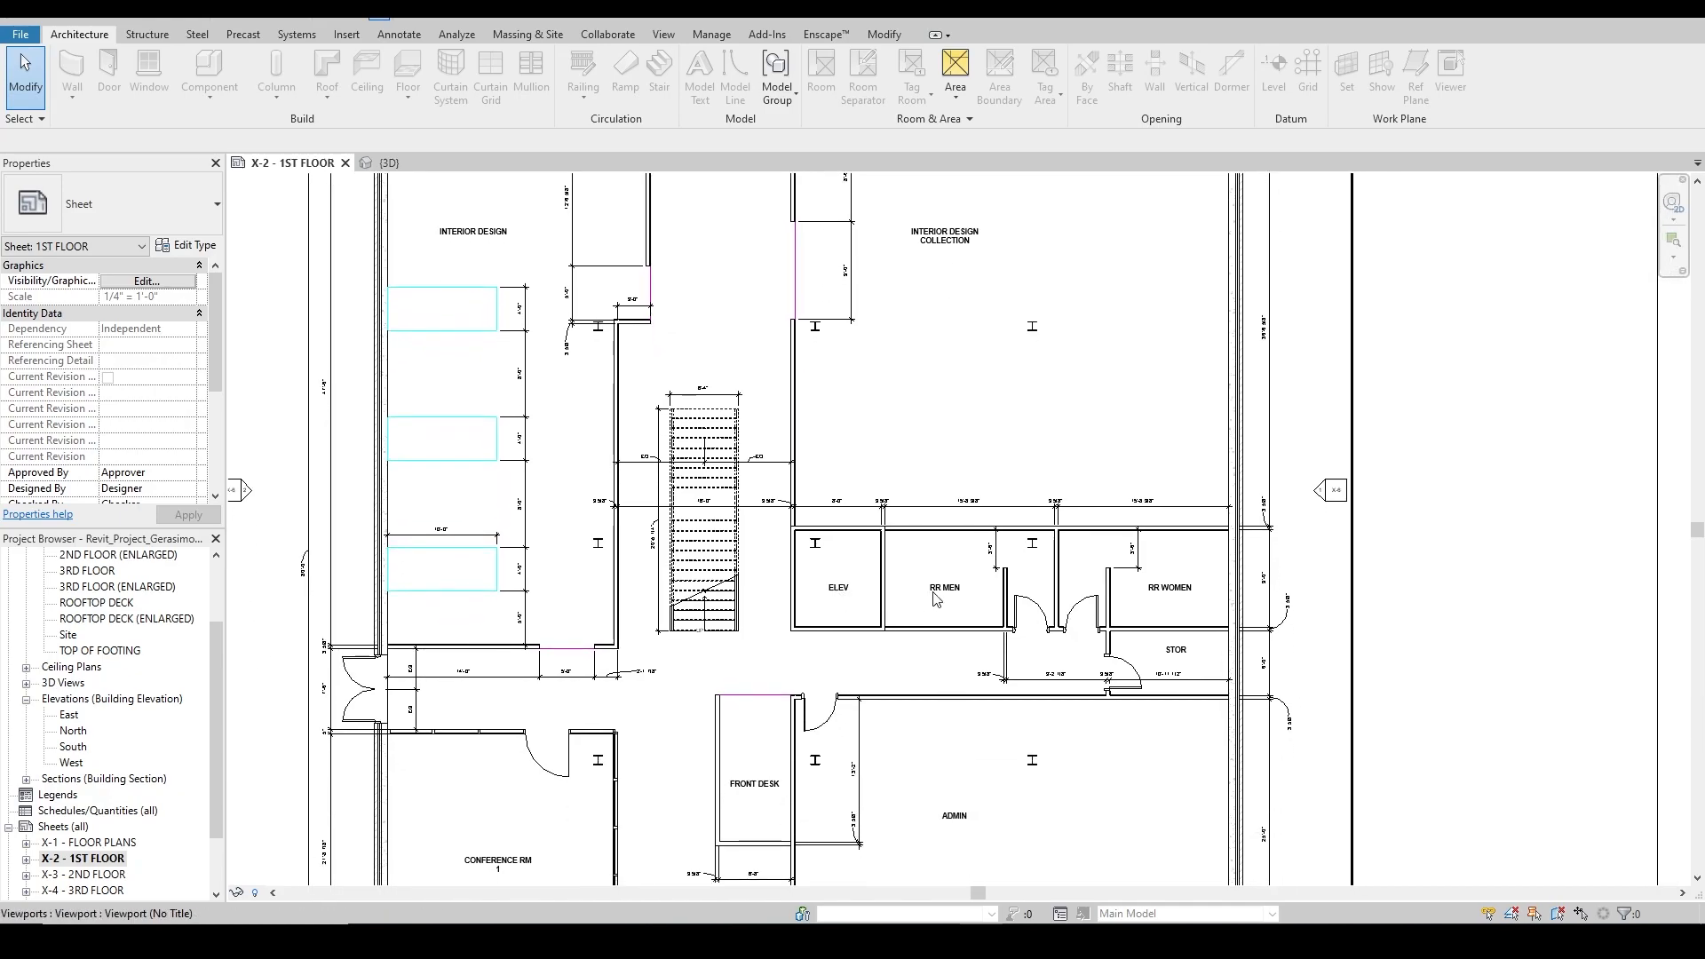
middle_drag(964, 686, 969, 549)
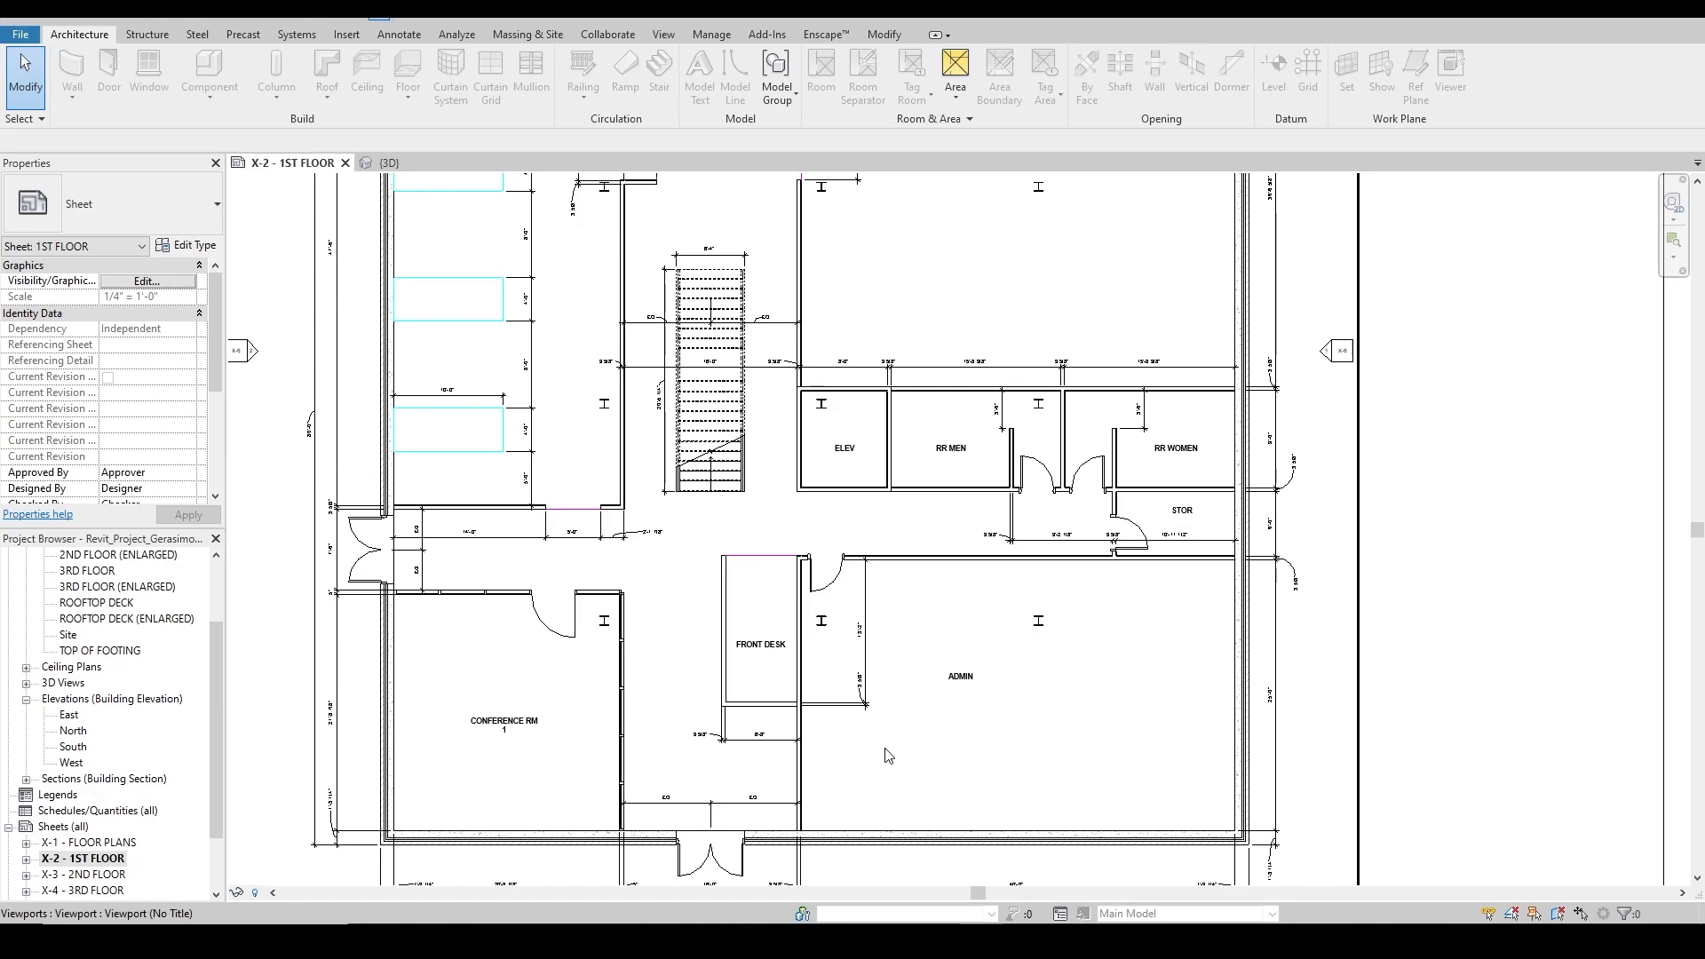
scroll(373, 555, up, 2)
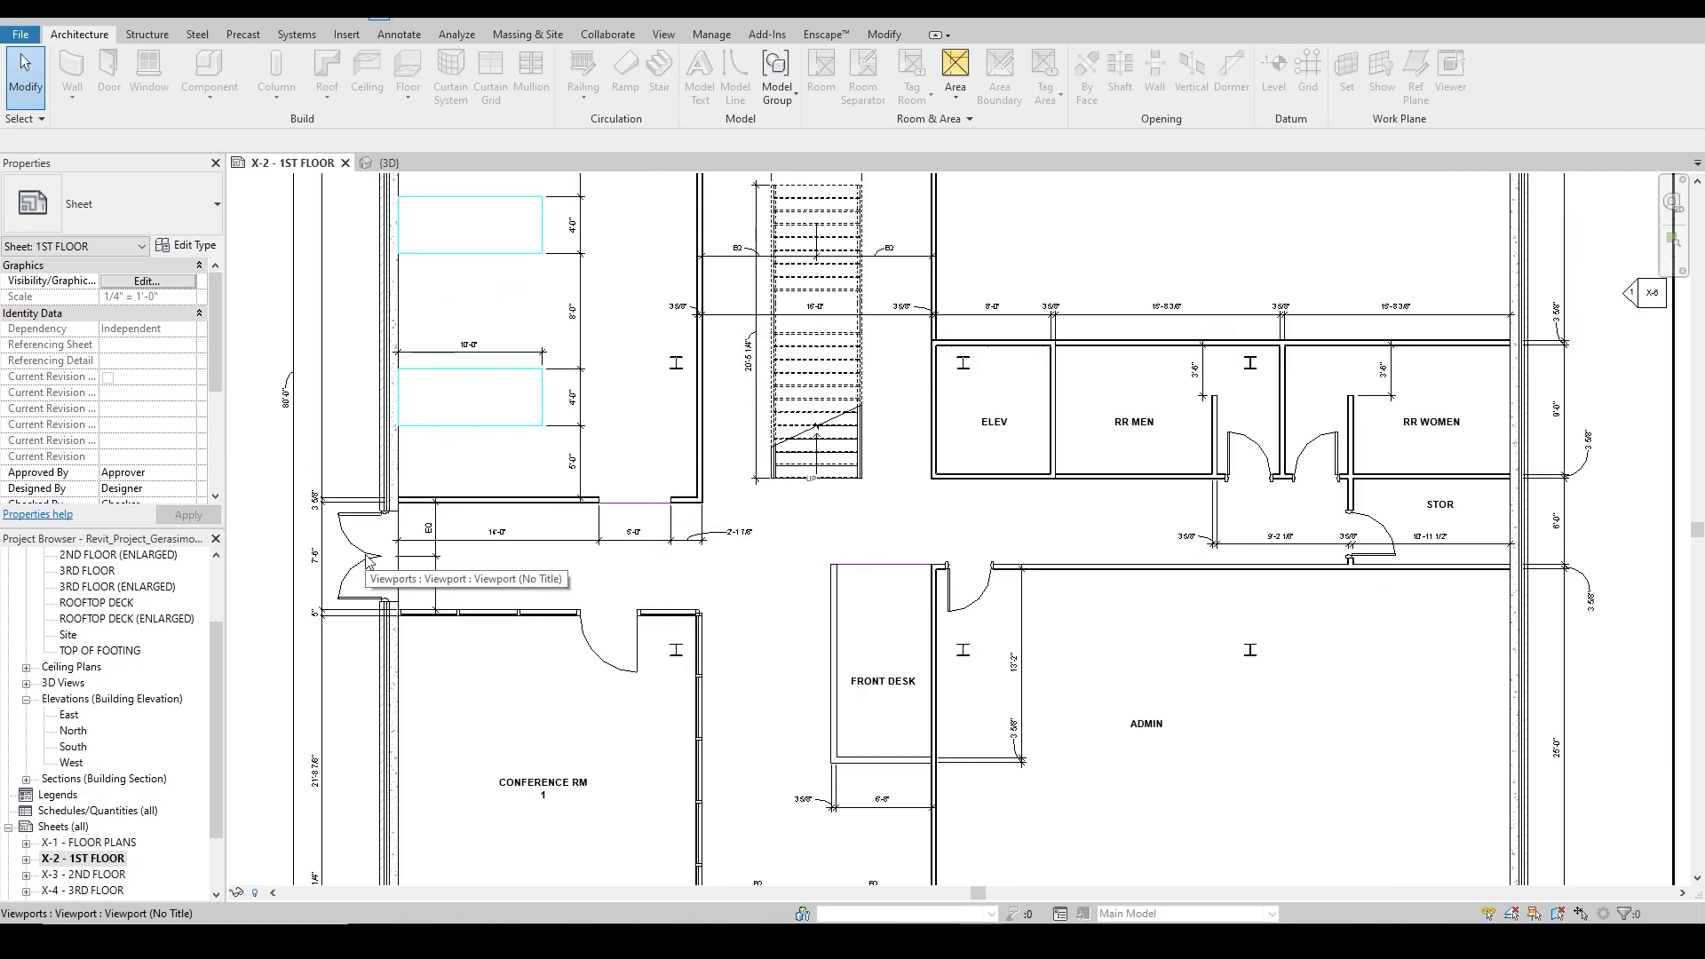
scroll(368, 560, down, 2)
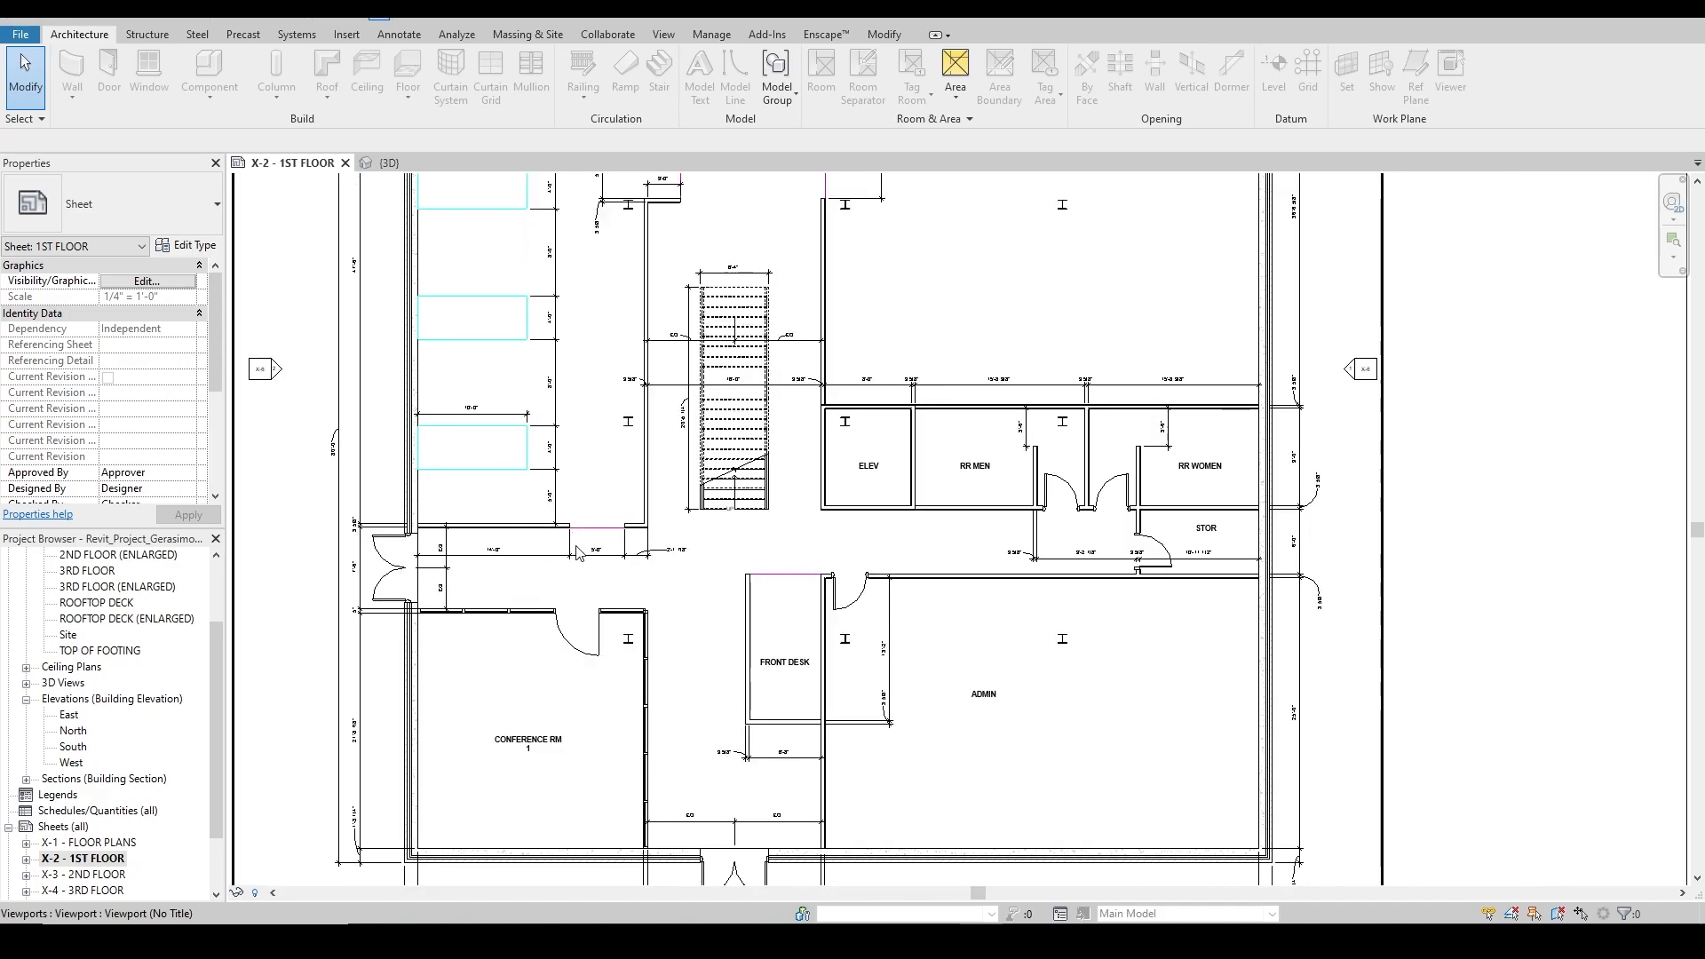
middle_drag(532, 361, 527, 552)
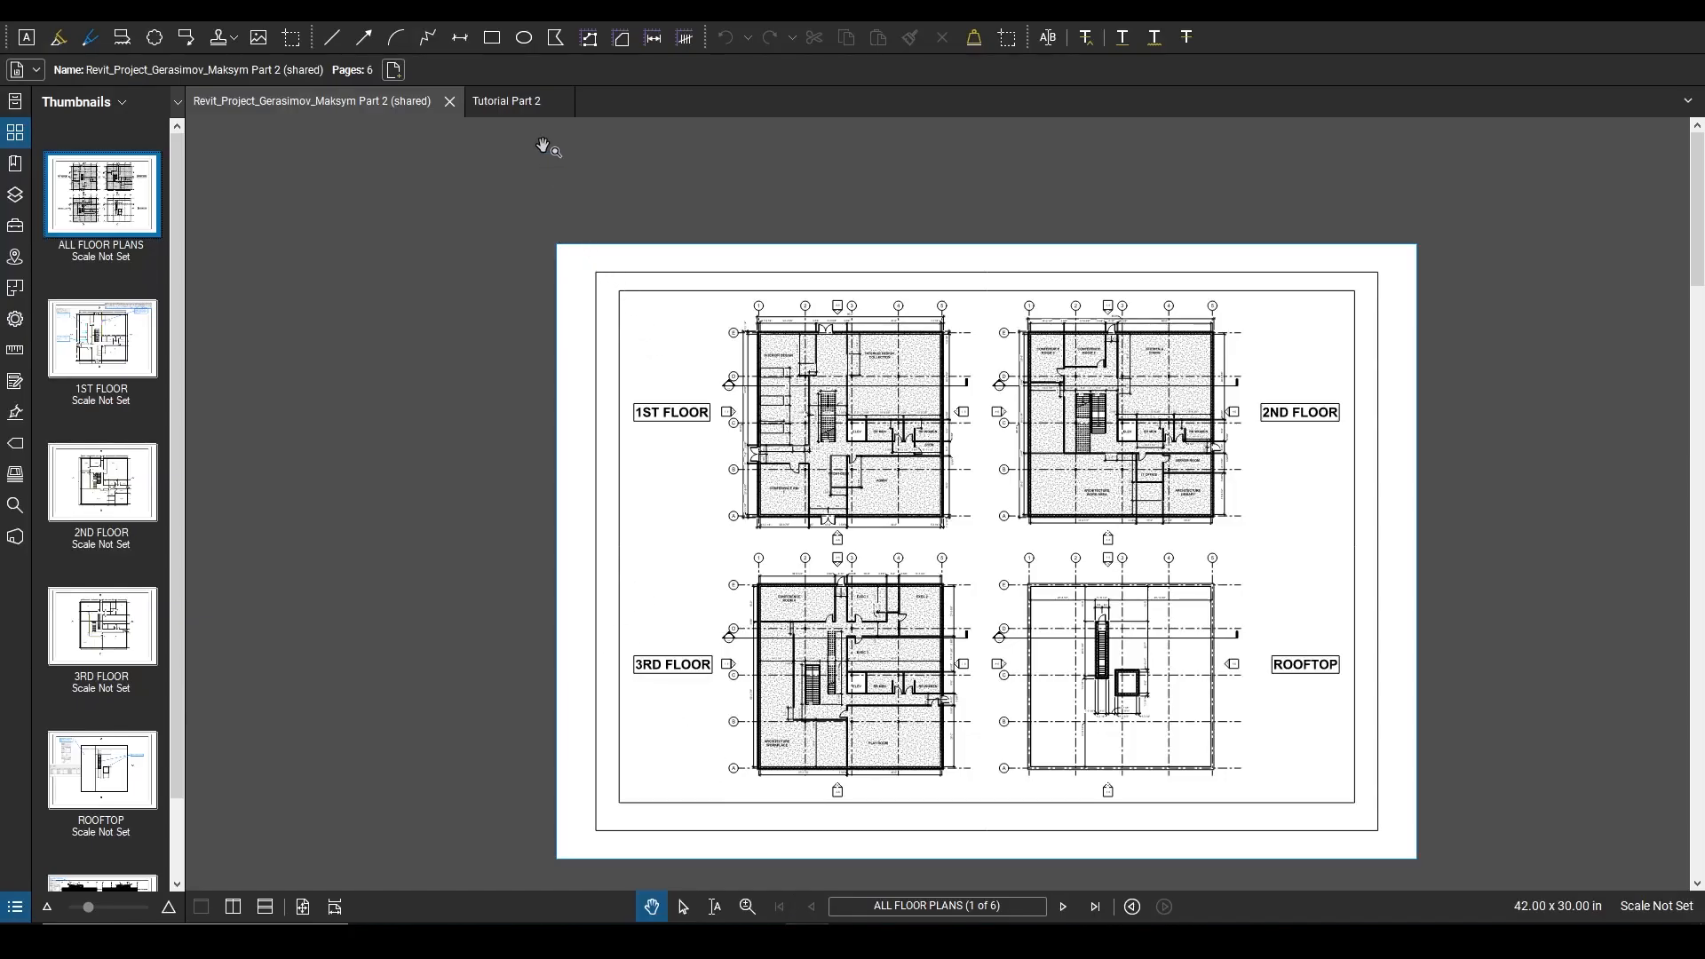
In the PDF viewer, open the Tutorial Part 2 document and read the instructions for loading the exterior commercial doors.
click(537, 105)
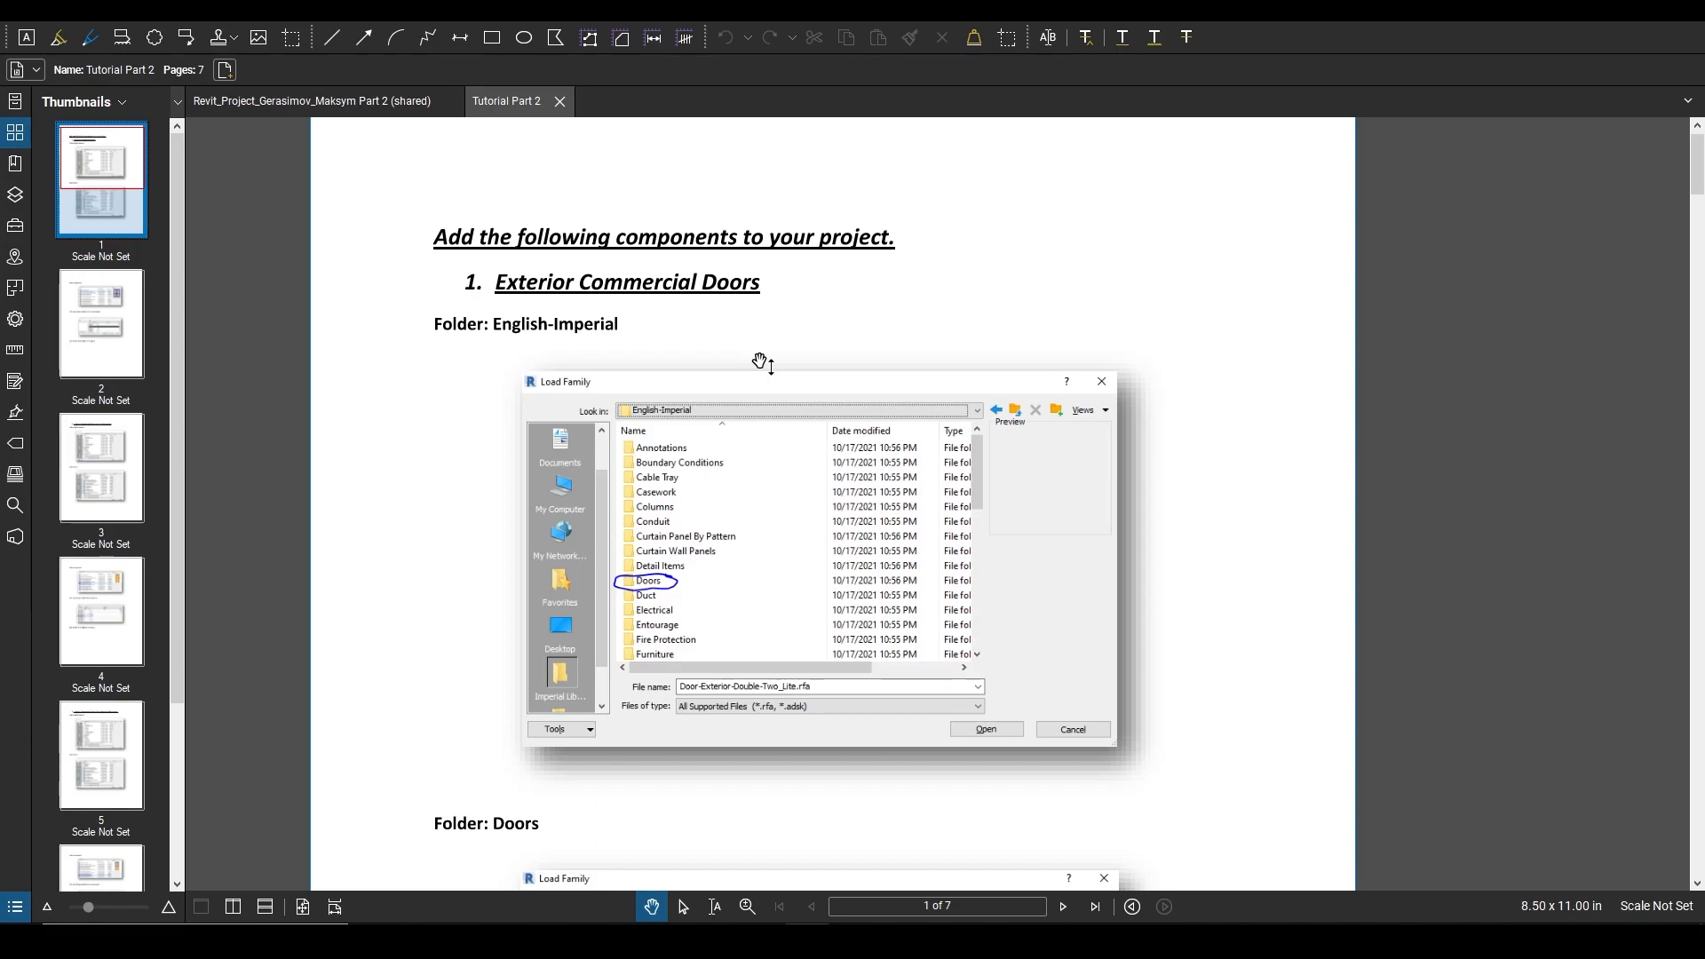
scroll(761, 363, down, 3)
scroll(751, 364, up, 3)
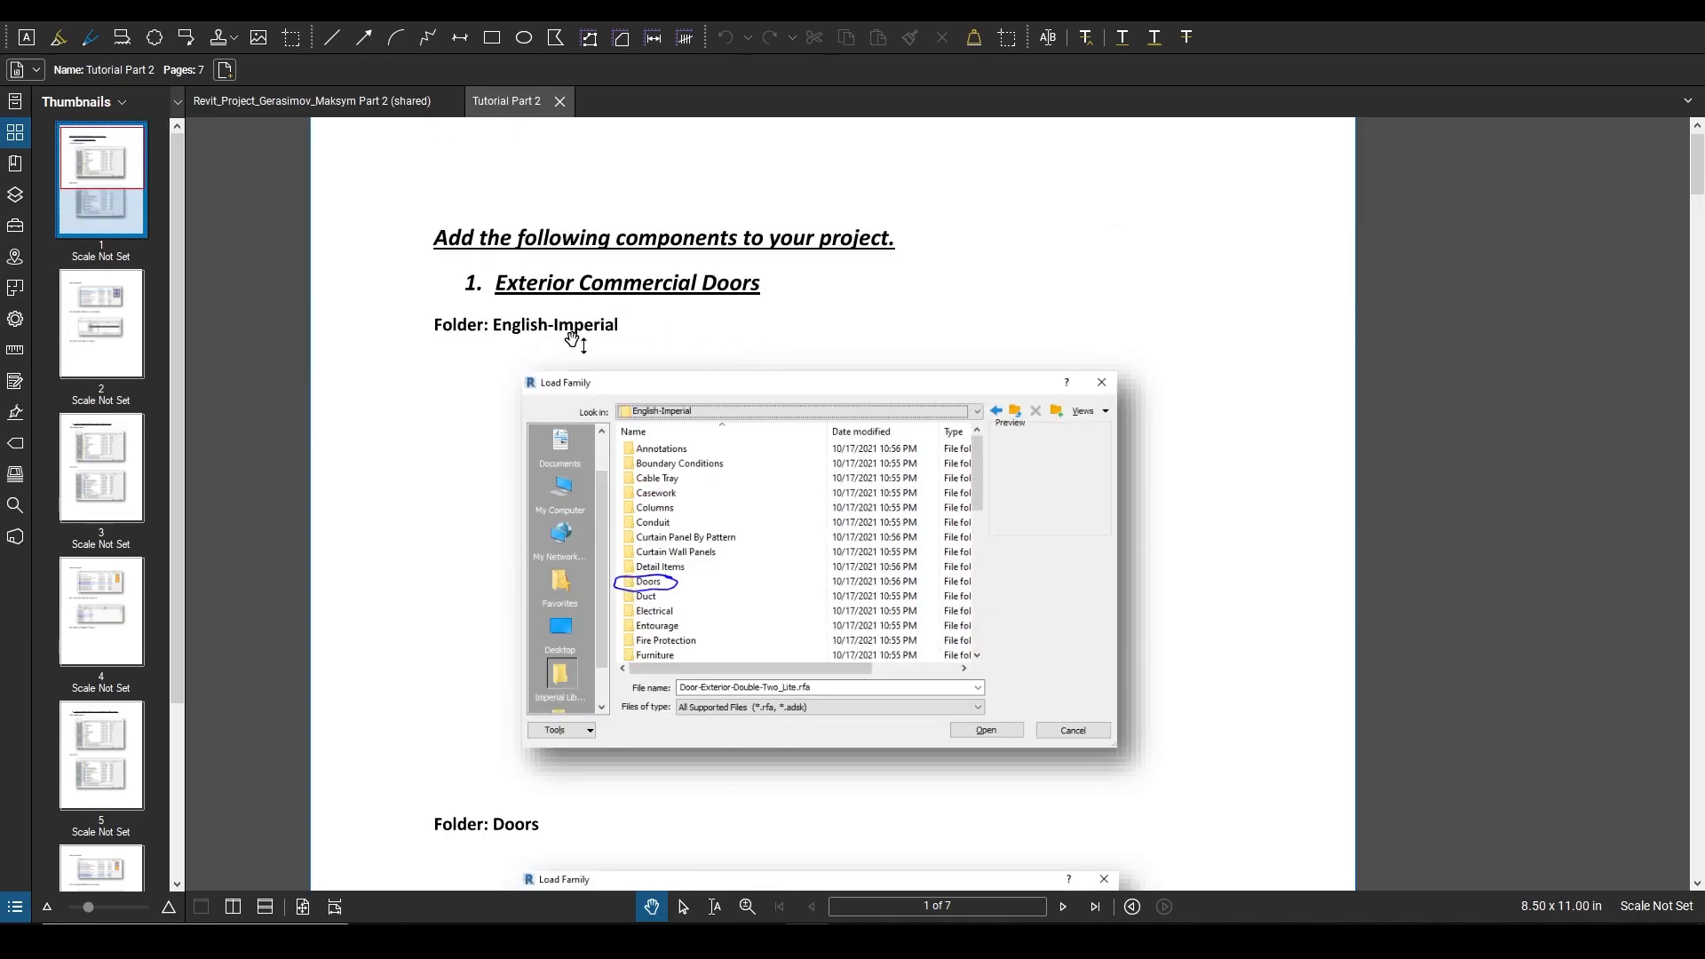
scroll(589, 349, down, 4)
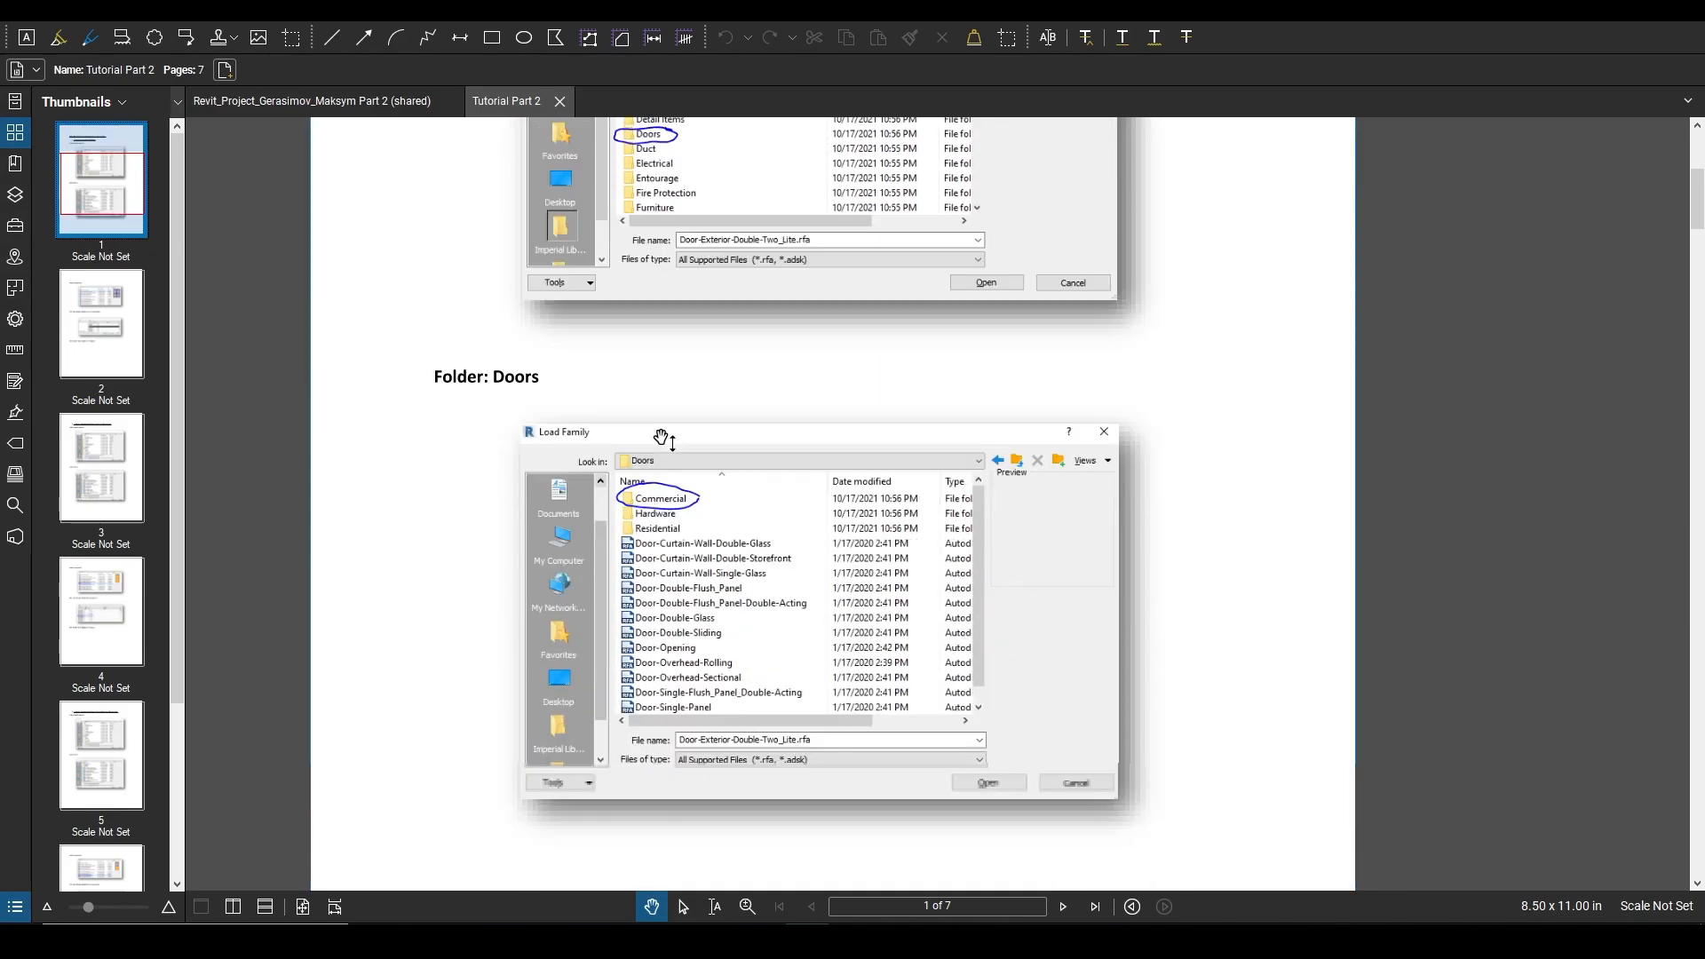
scroll(672, 503, down, 8)
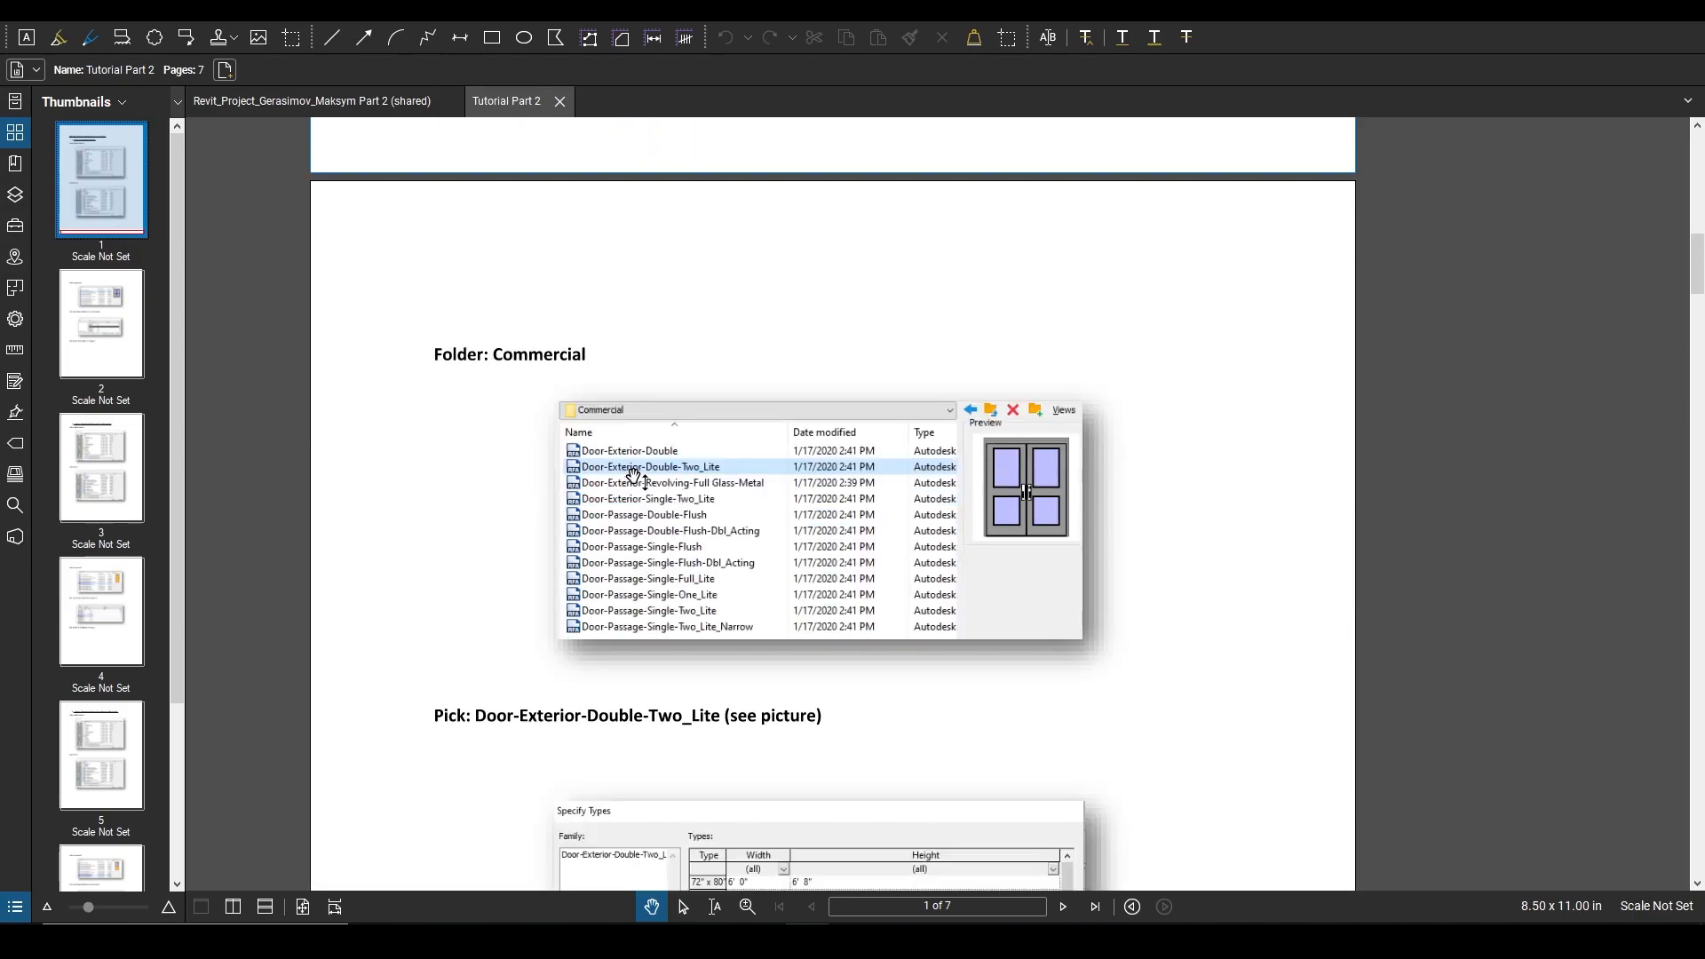
scroll(717, 474, down, 4)
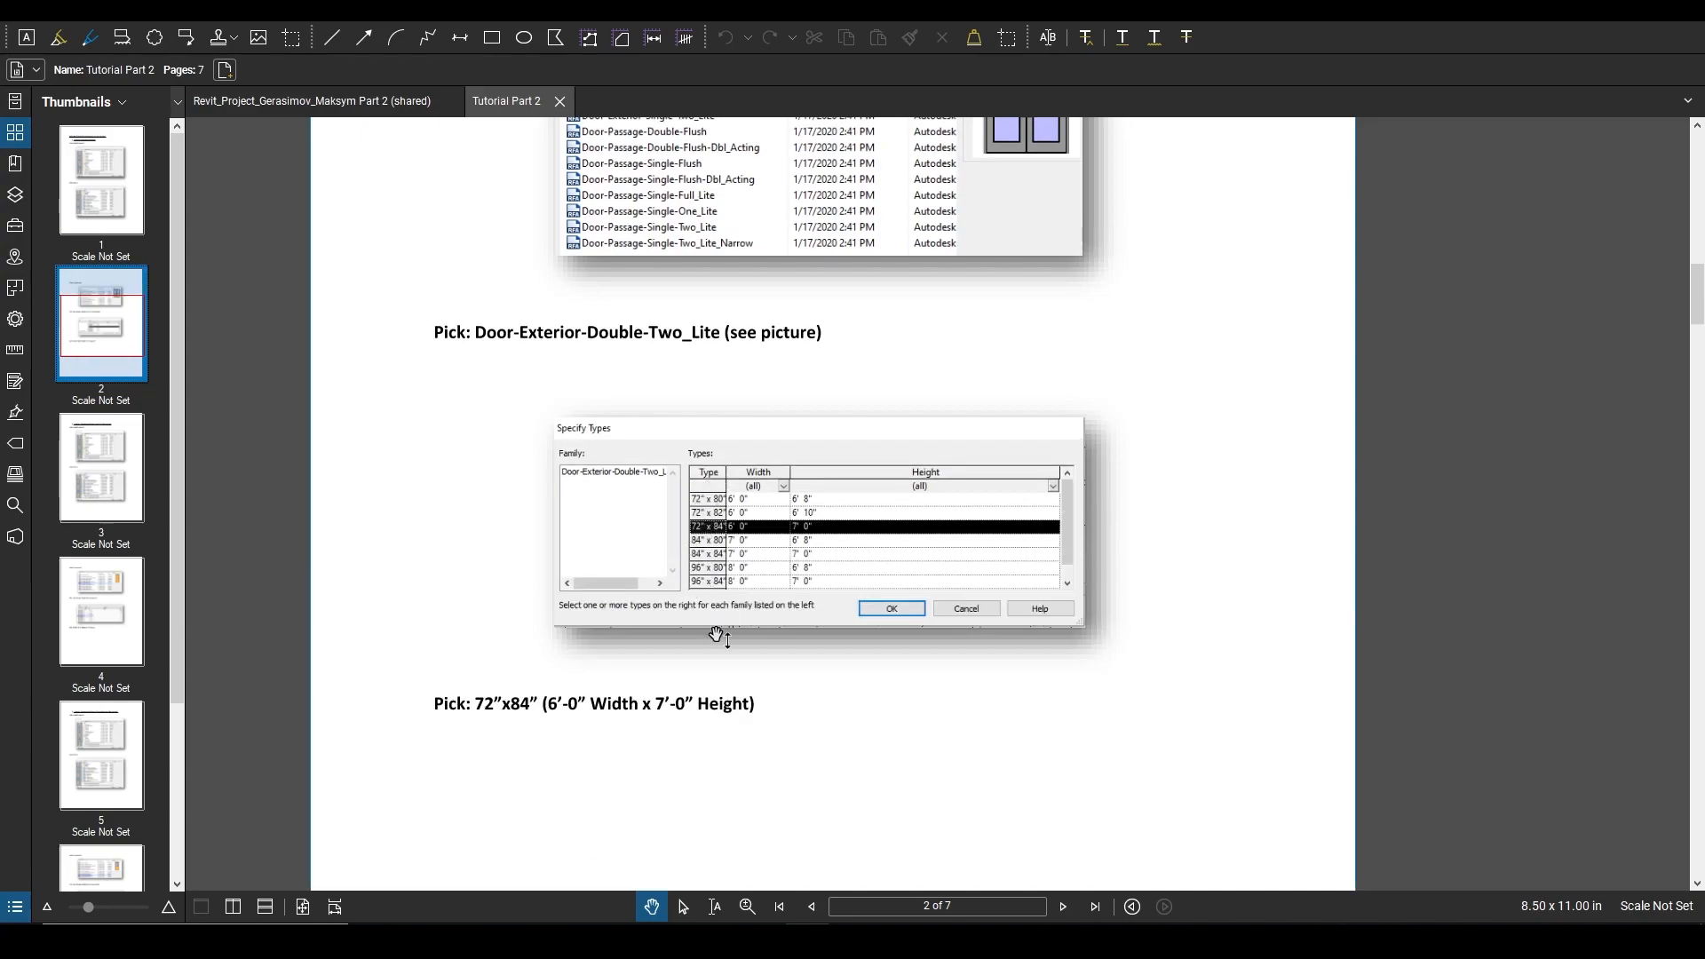
scroll(758, 481, down, 1)
Read the tutorial's specifications for the restroom doors, other interior doors, interior walls and interior half walls.
scroll(758, 480, down, 7)
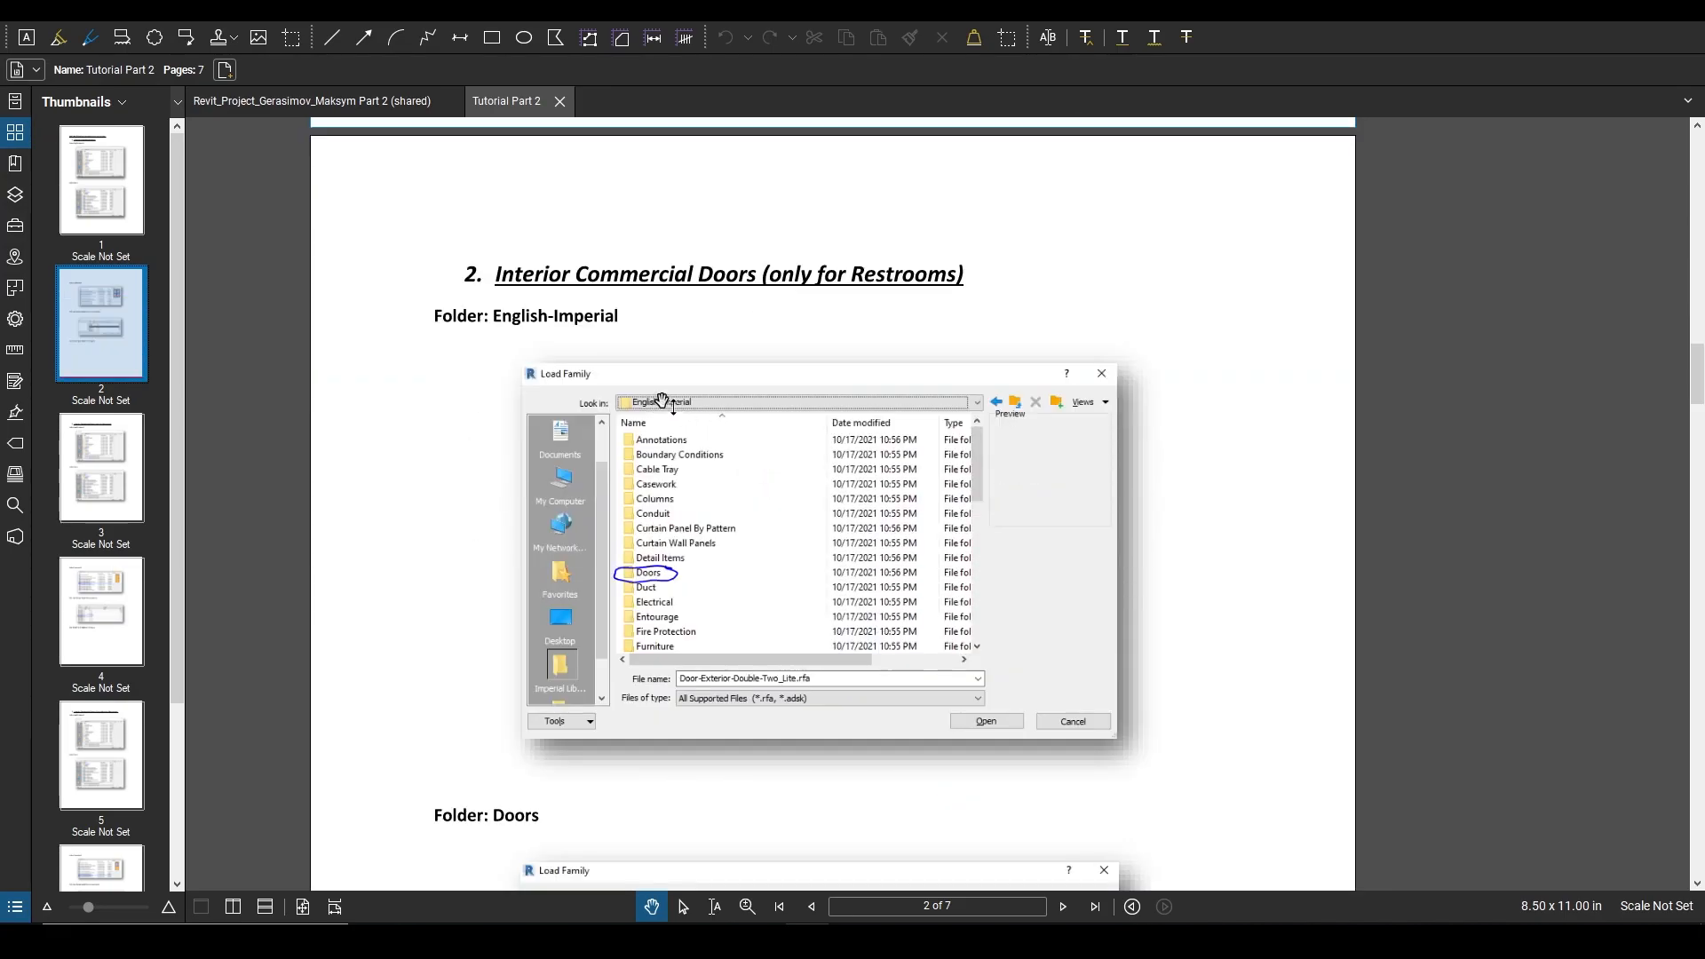
scroll(911, 286, down, 7)
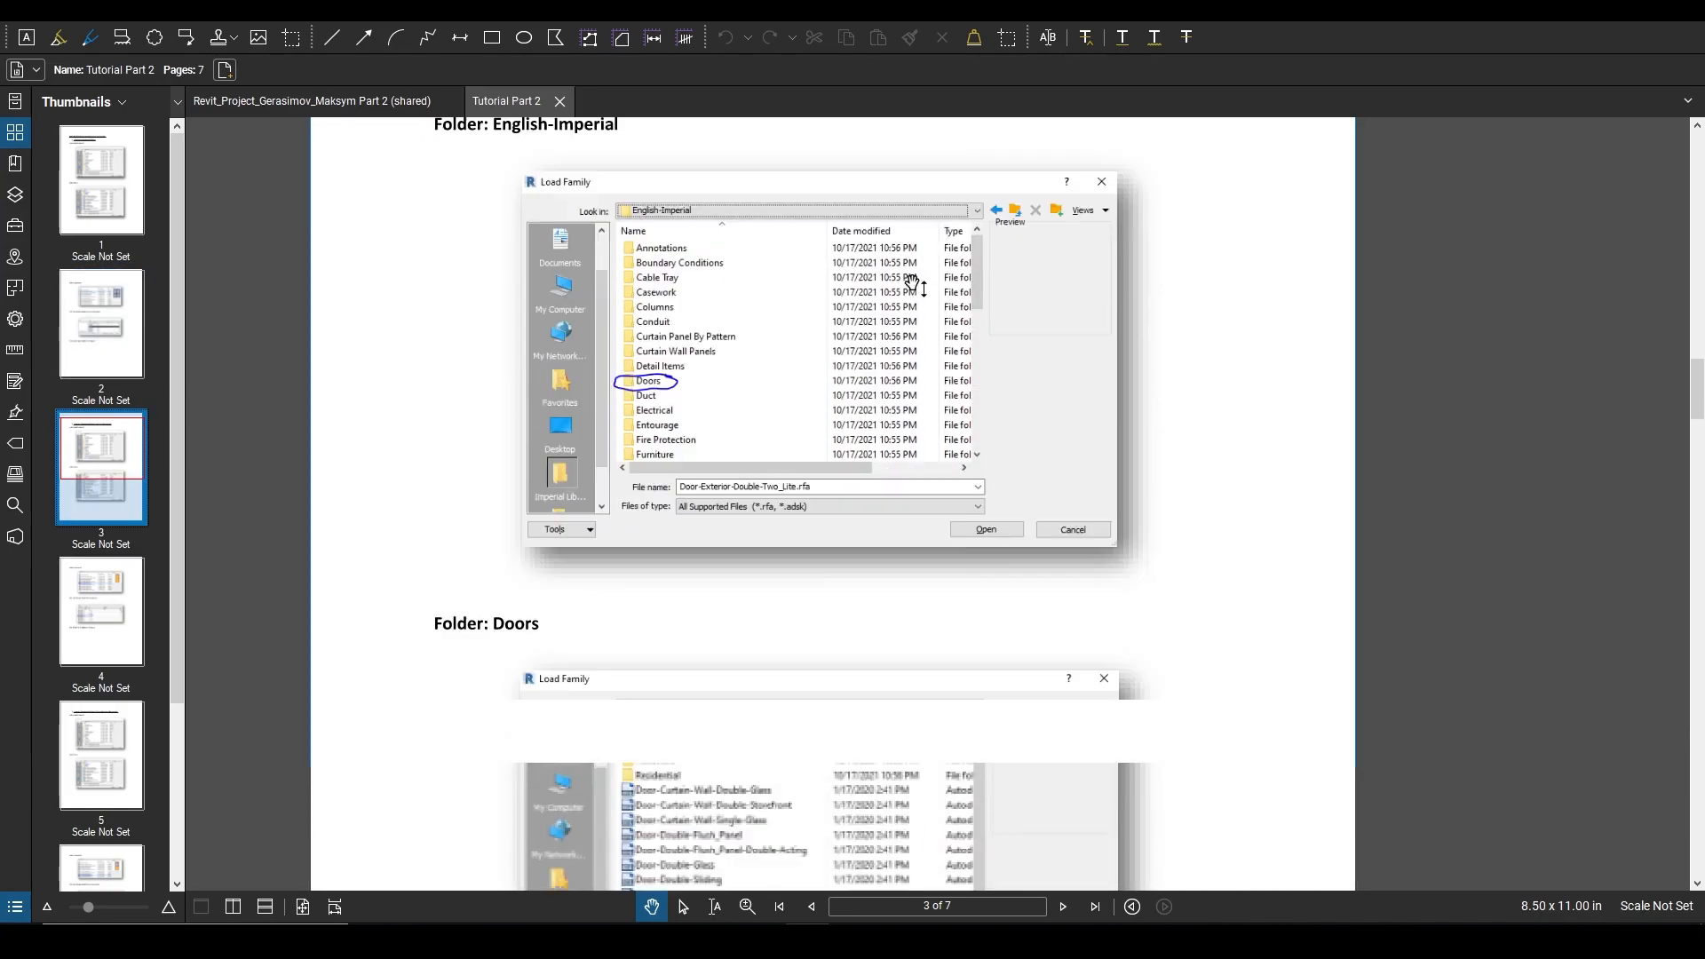
scroll(910, 293, down, 4)
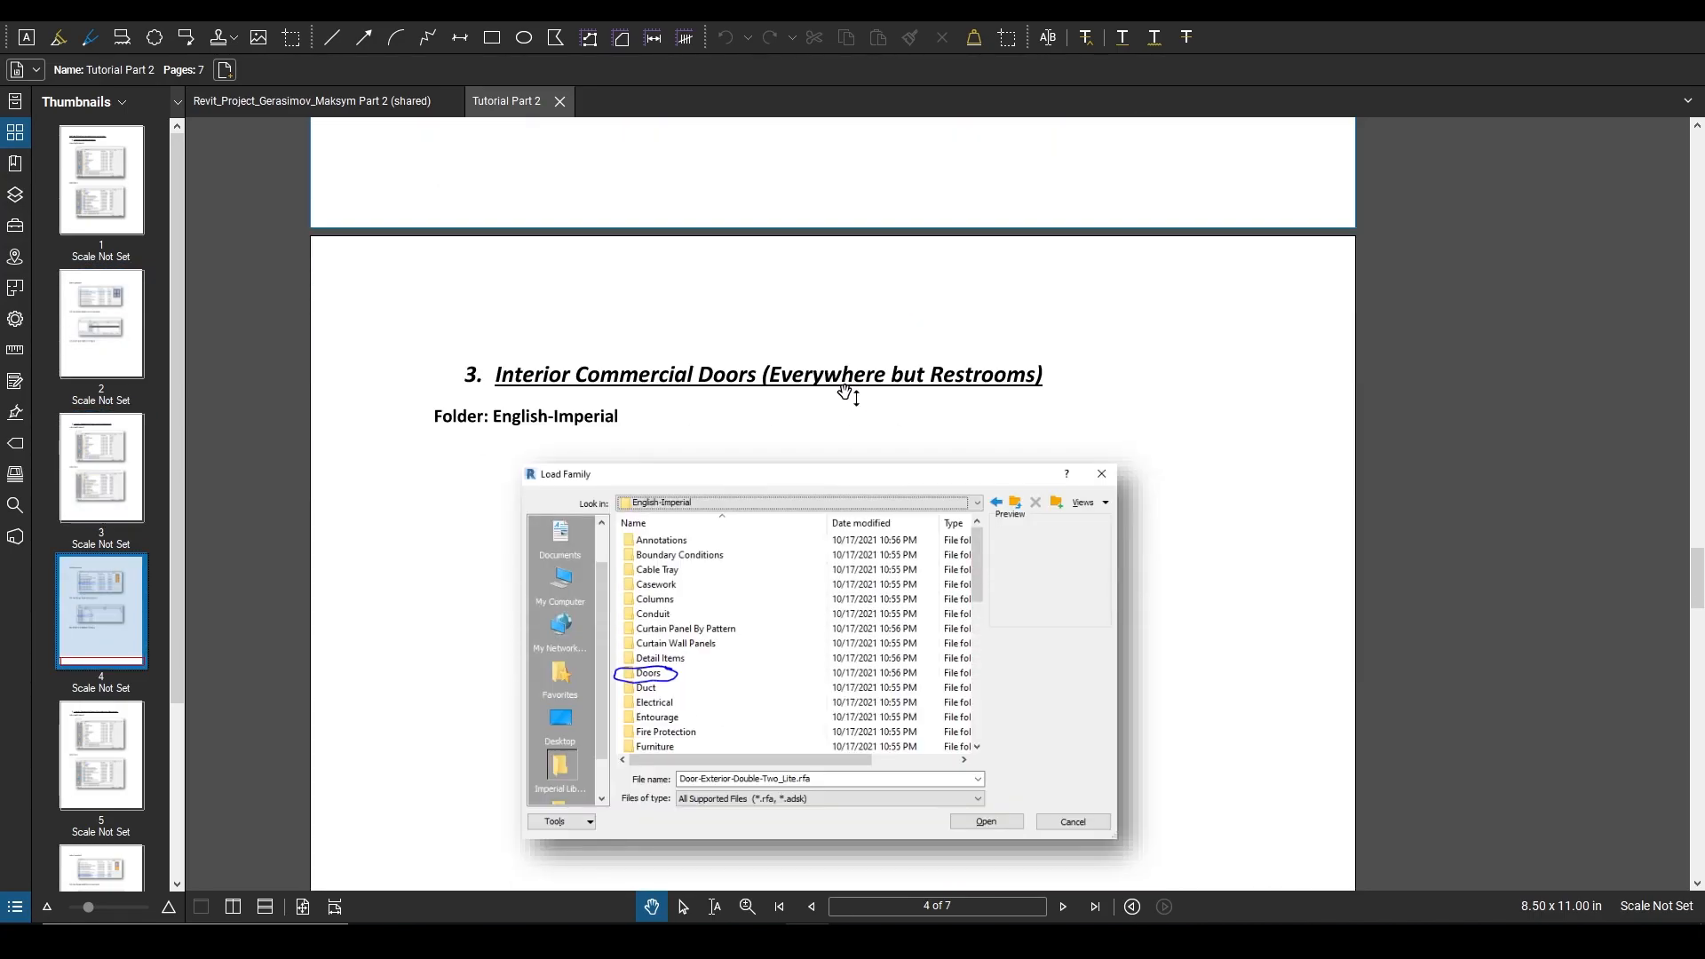
scroll(846, 393, down, 15)
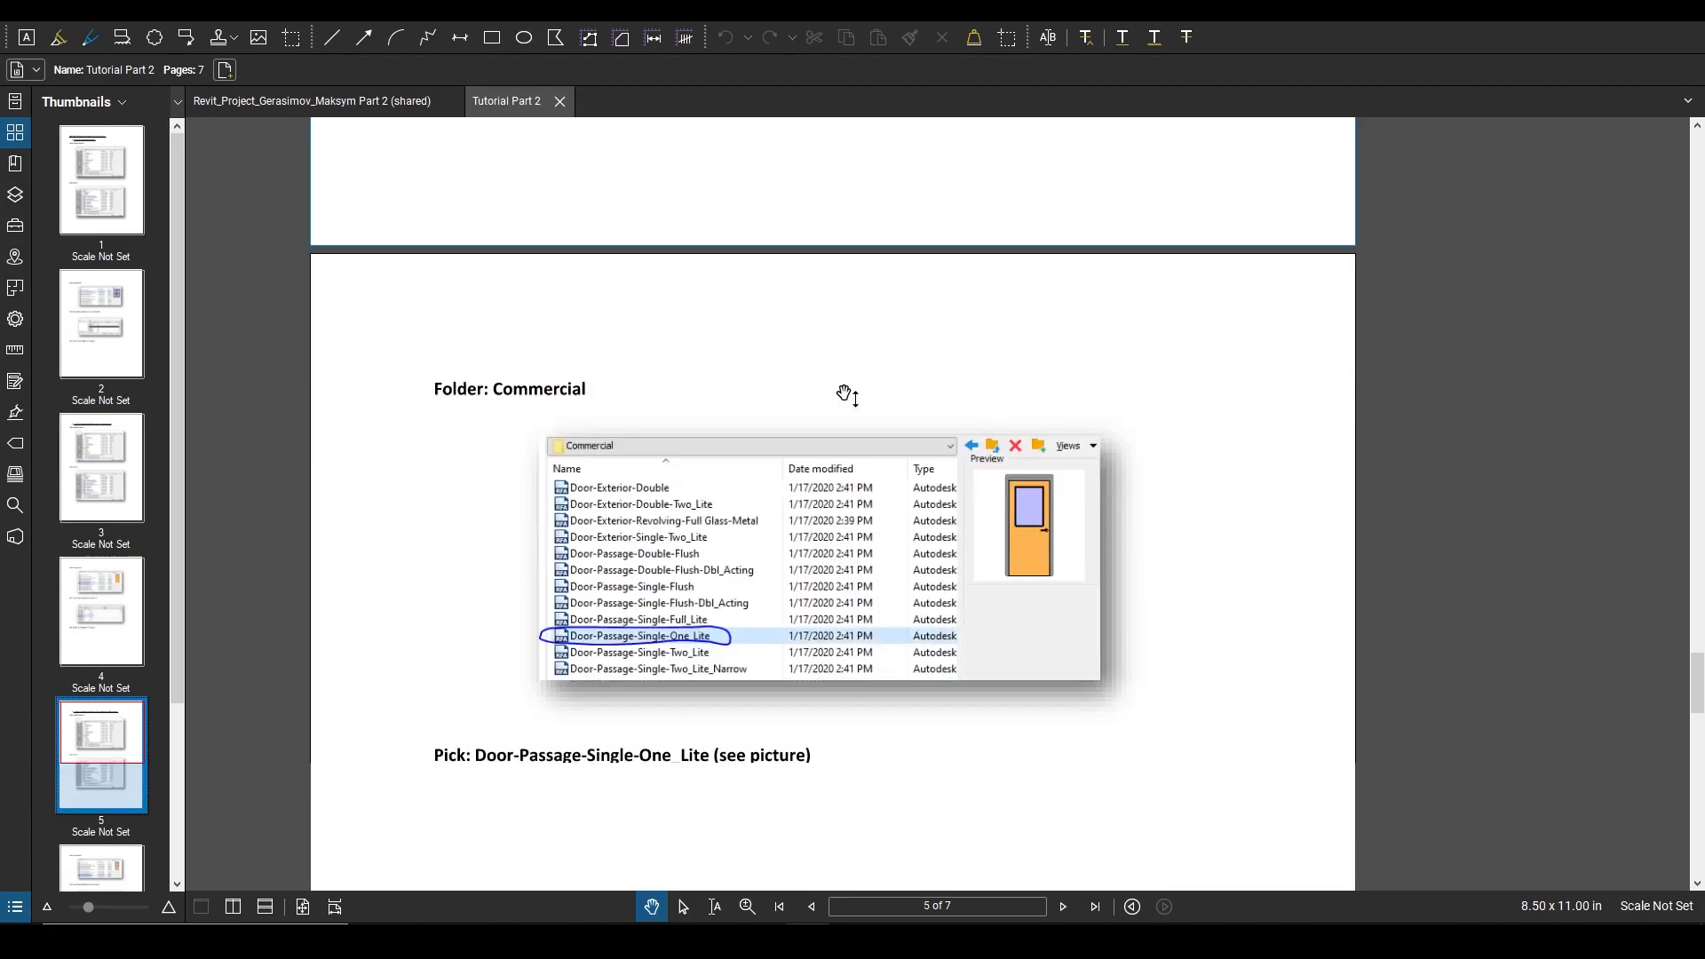
scroll(846, 394, down, 8)
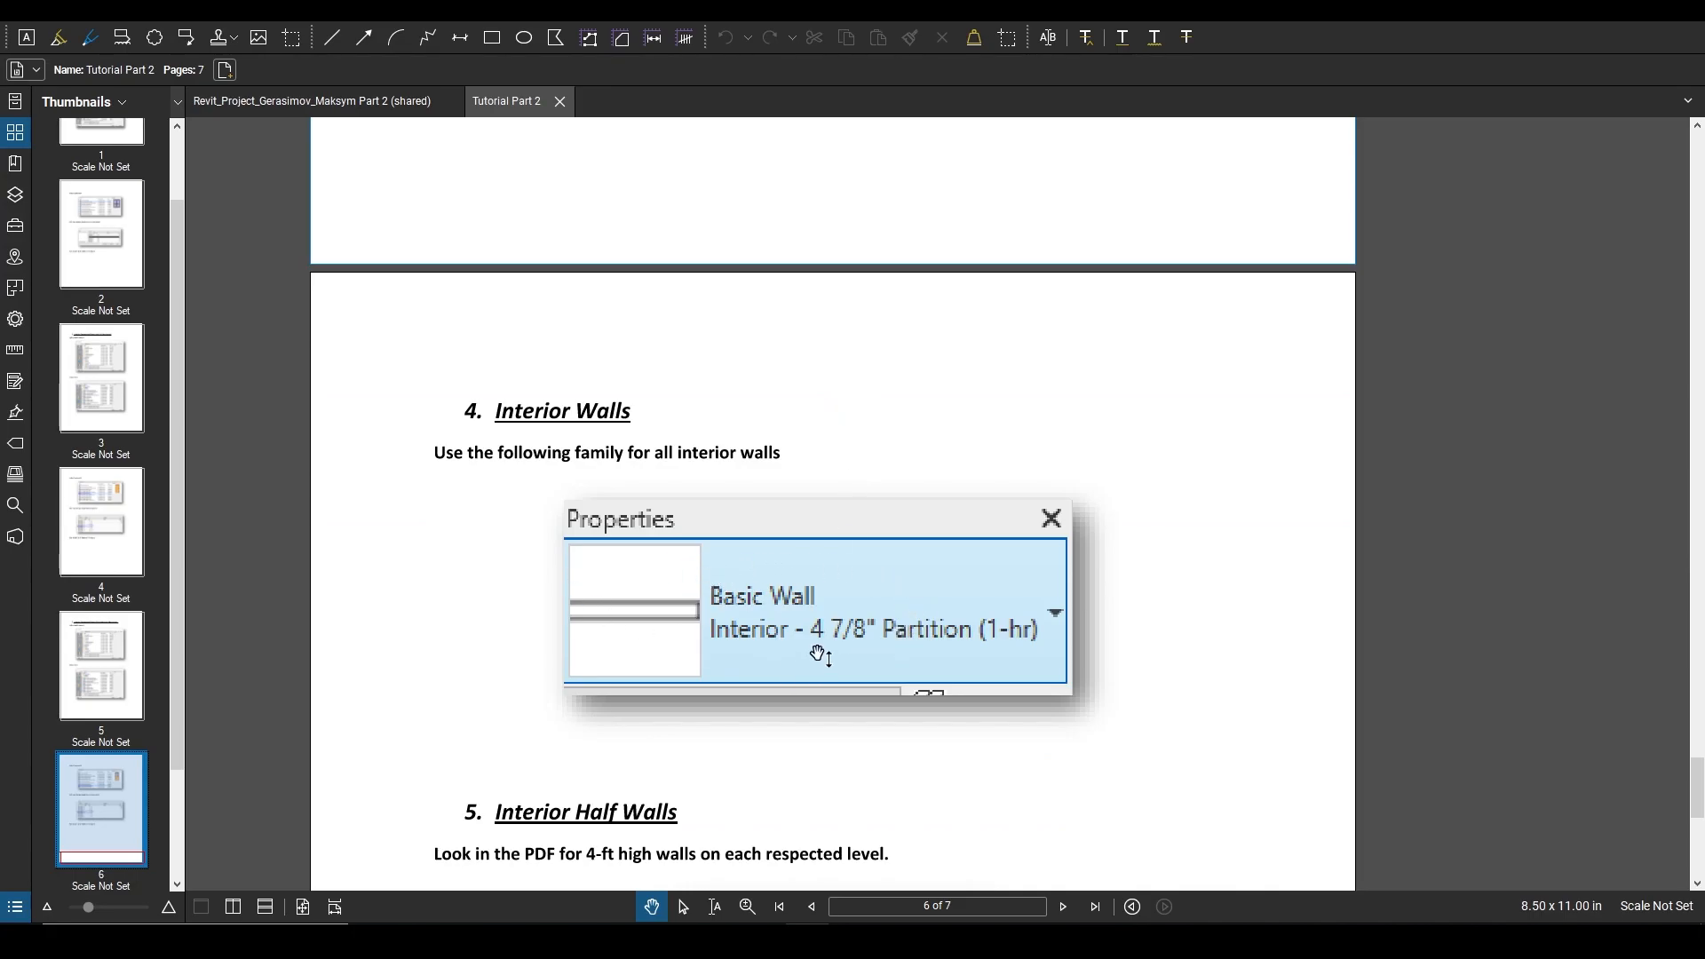
scroll(818, 658, down, 5)
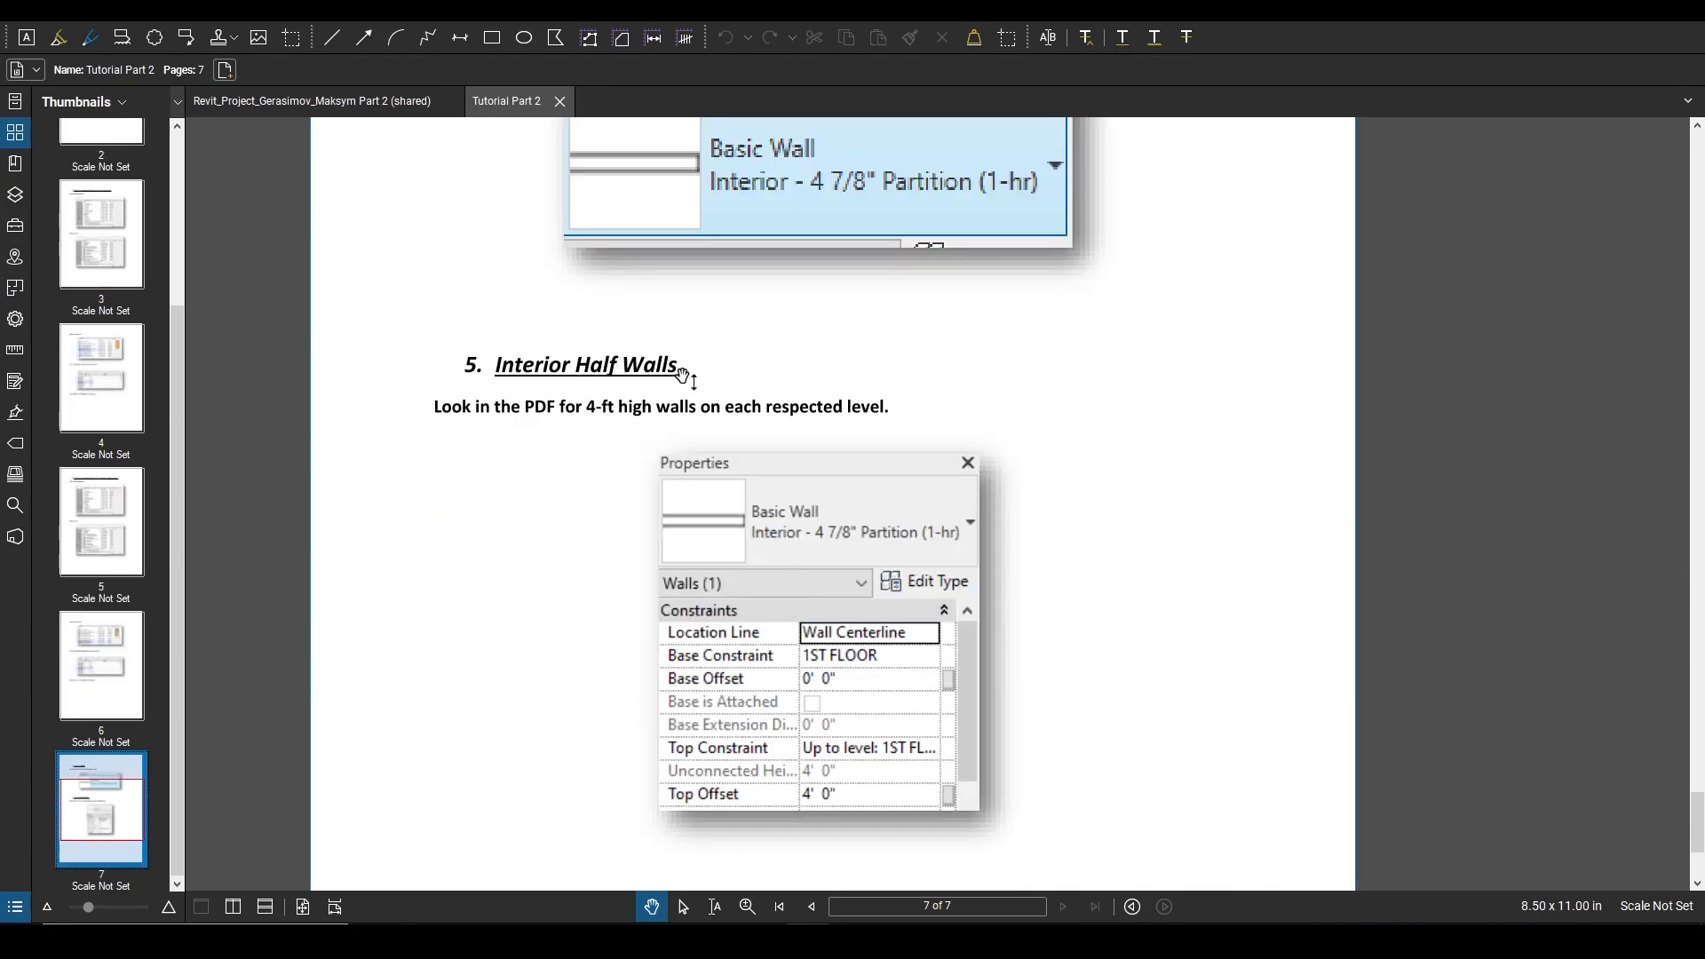
scroll(684, 377, down, 2)
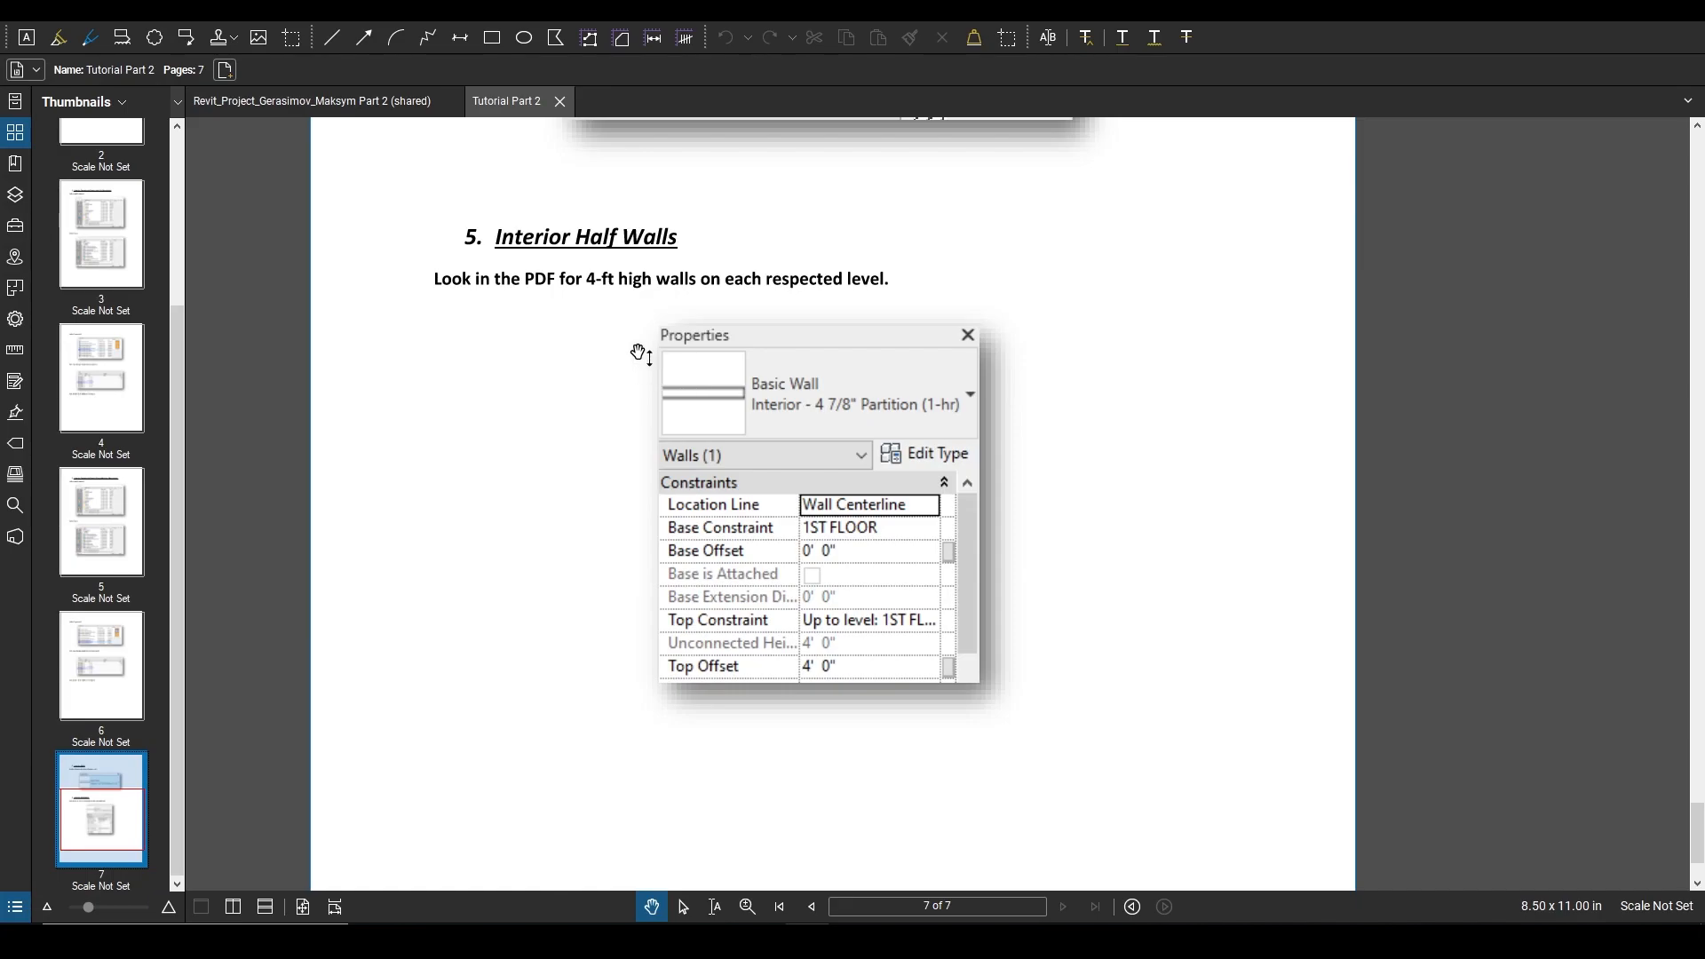
Return to the shared project drawings and examine the 1ST FLOOR page's notes on wide lines, half walls and room separations.
click(371, 103)
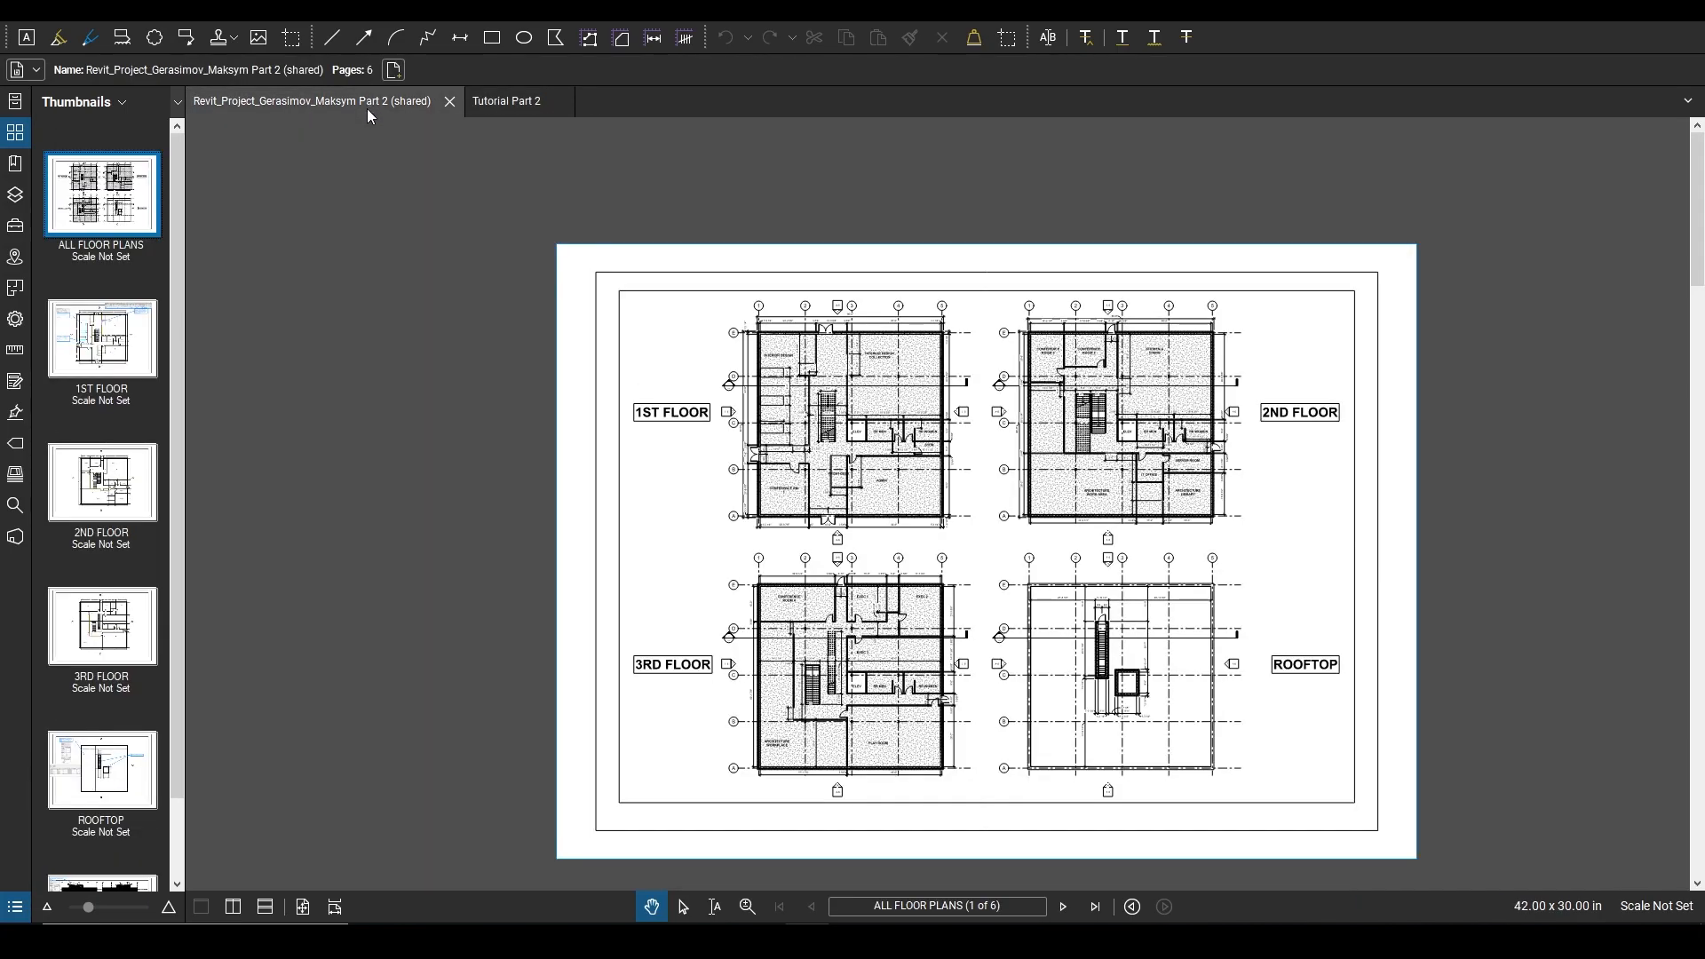
scroll(1203, 544, up, 3)
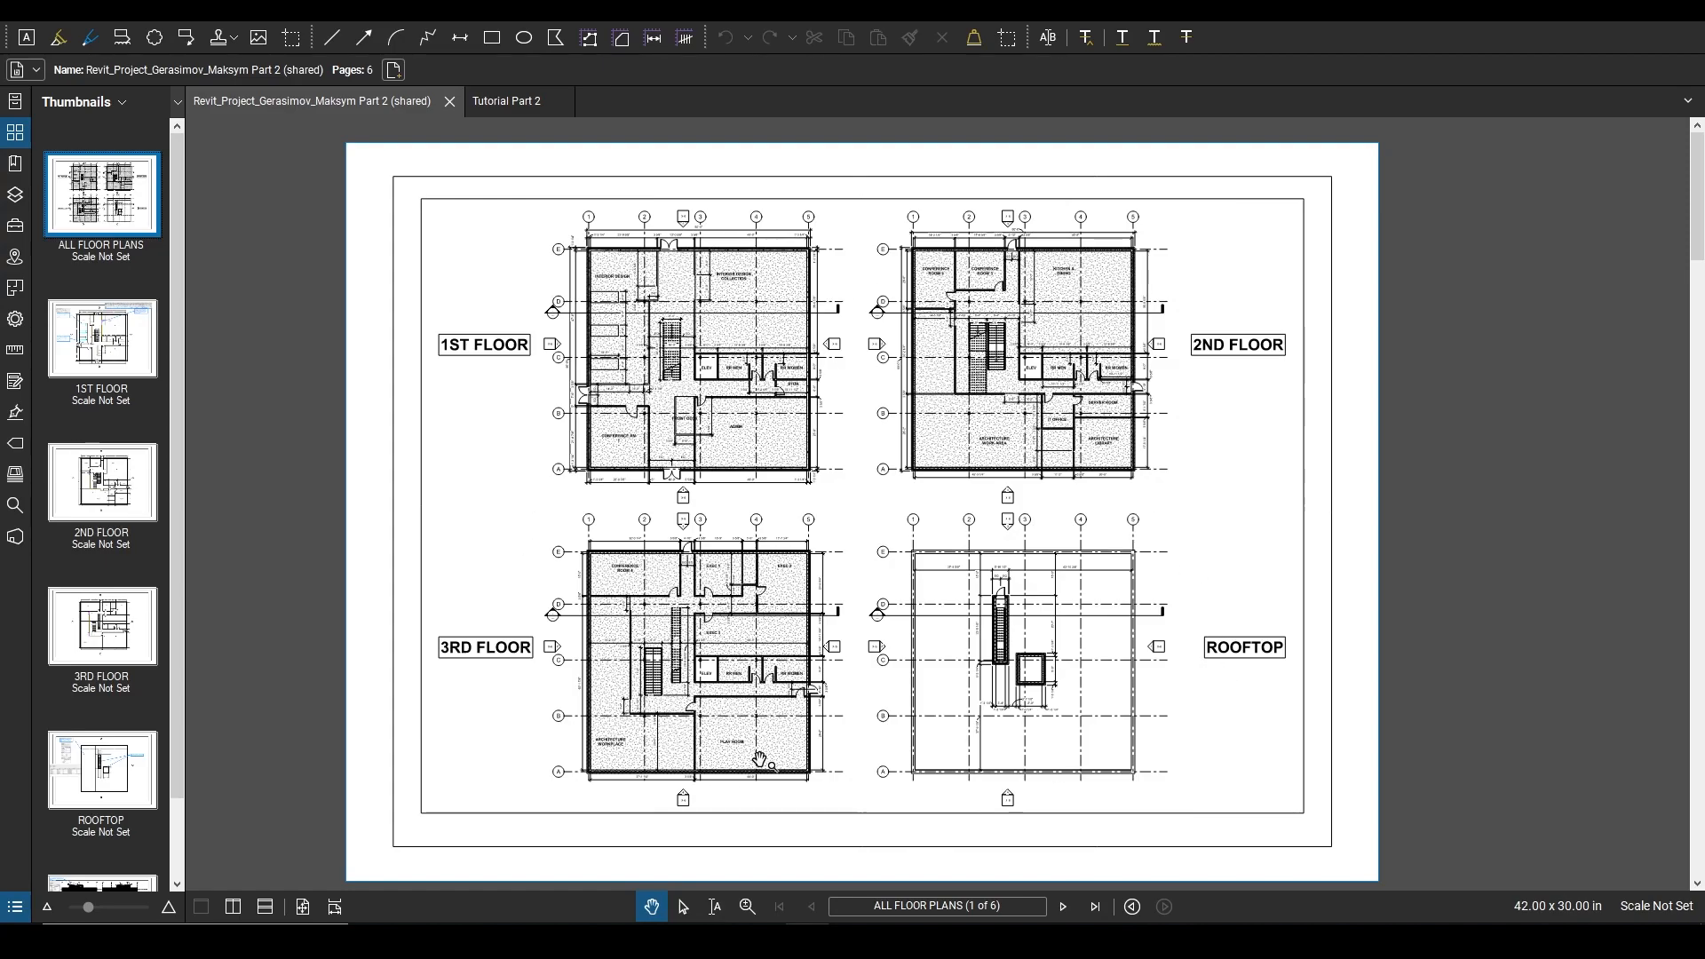
click(105, 357)
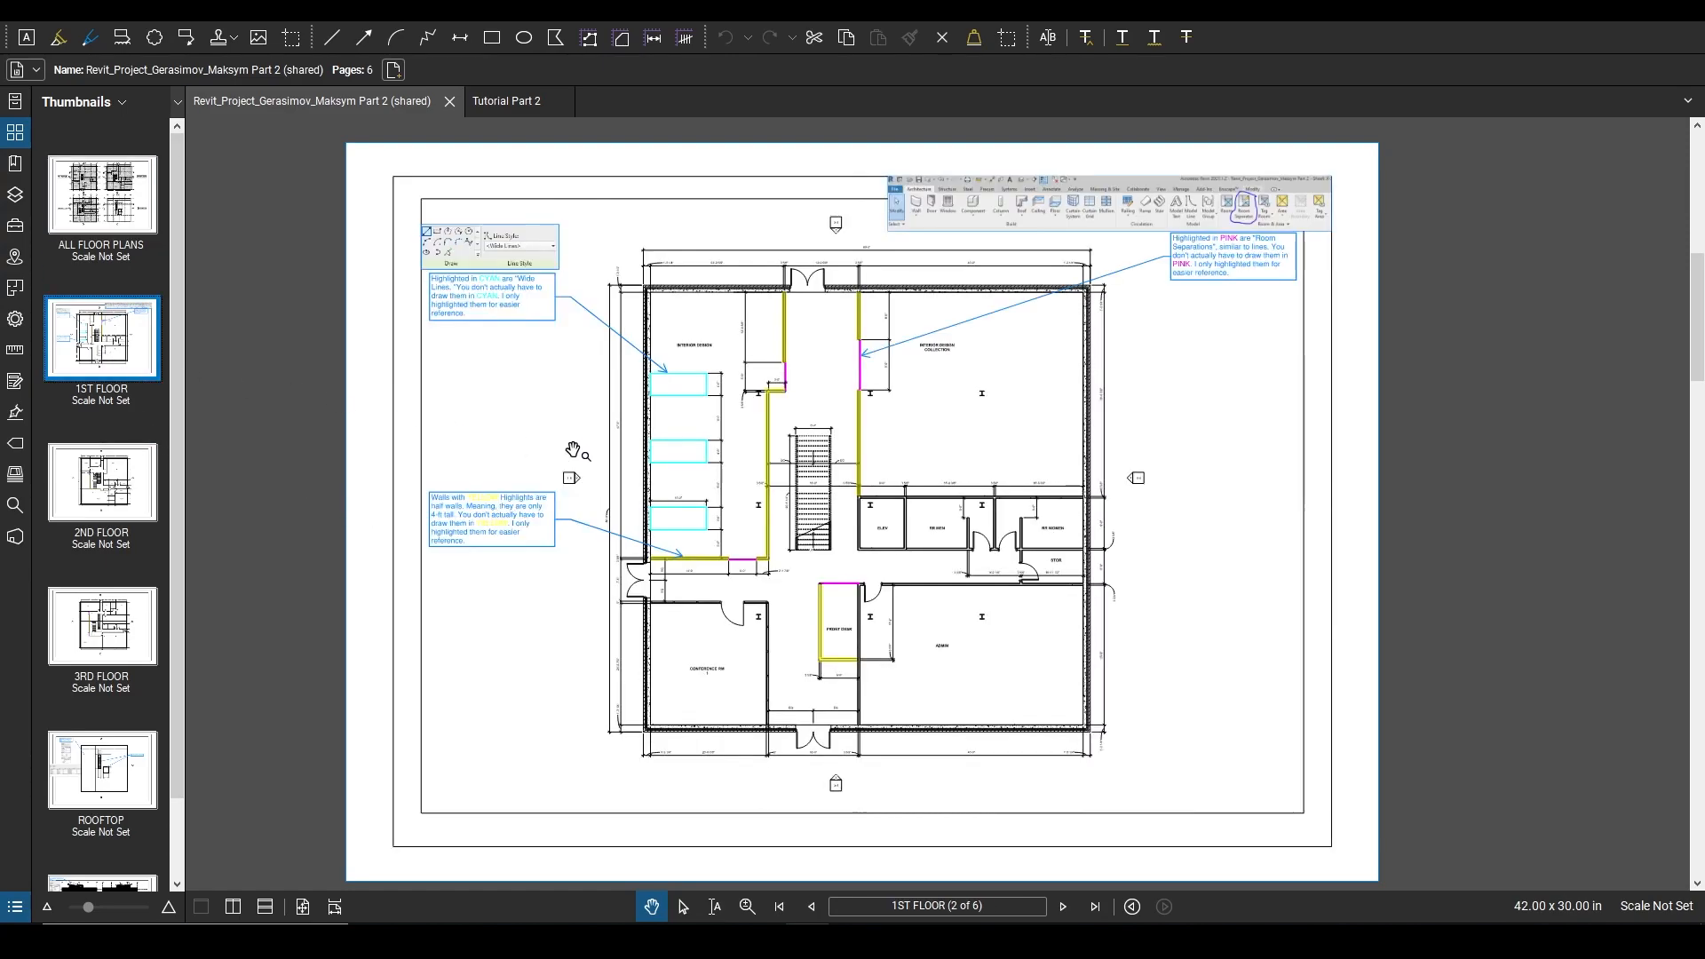
scroll(558, 554, up, 3)
drag(586, 255, 496, 531)
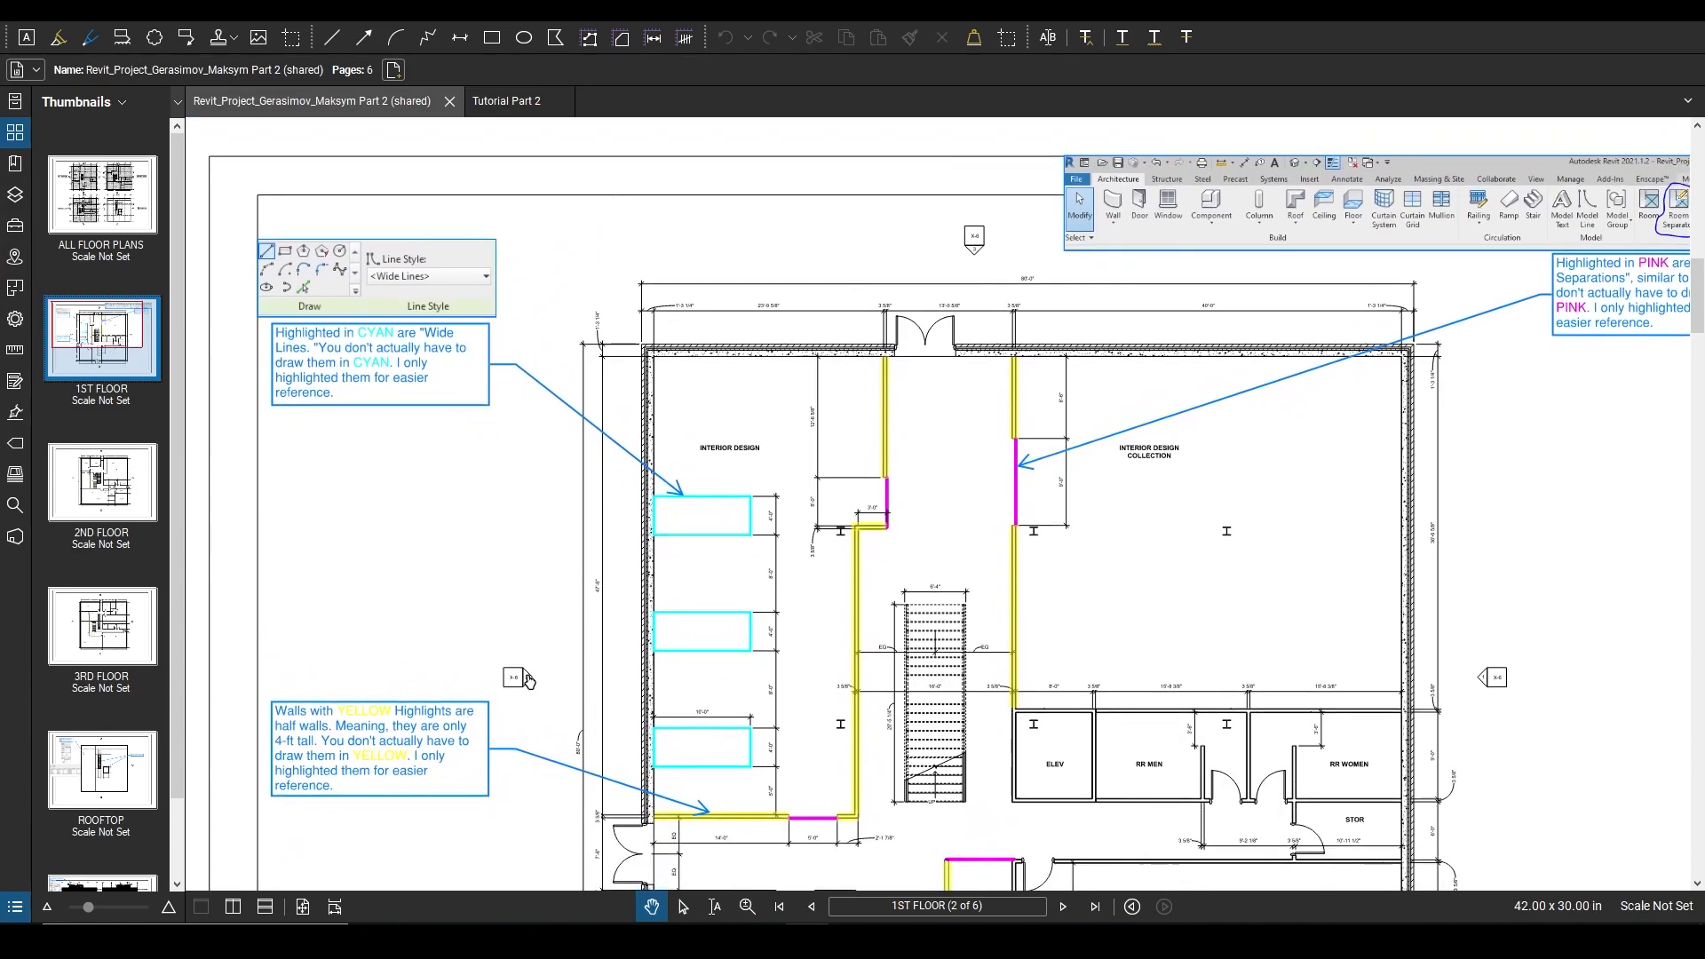
drag(477, 812, 462, 667)
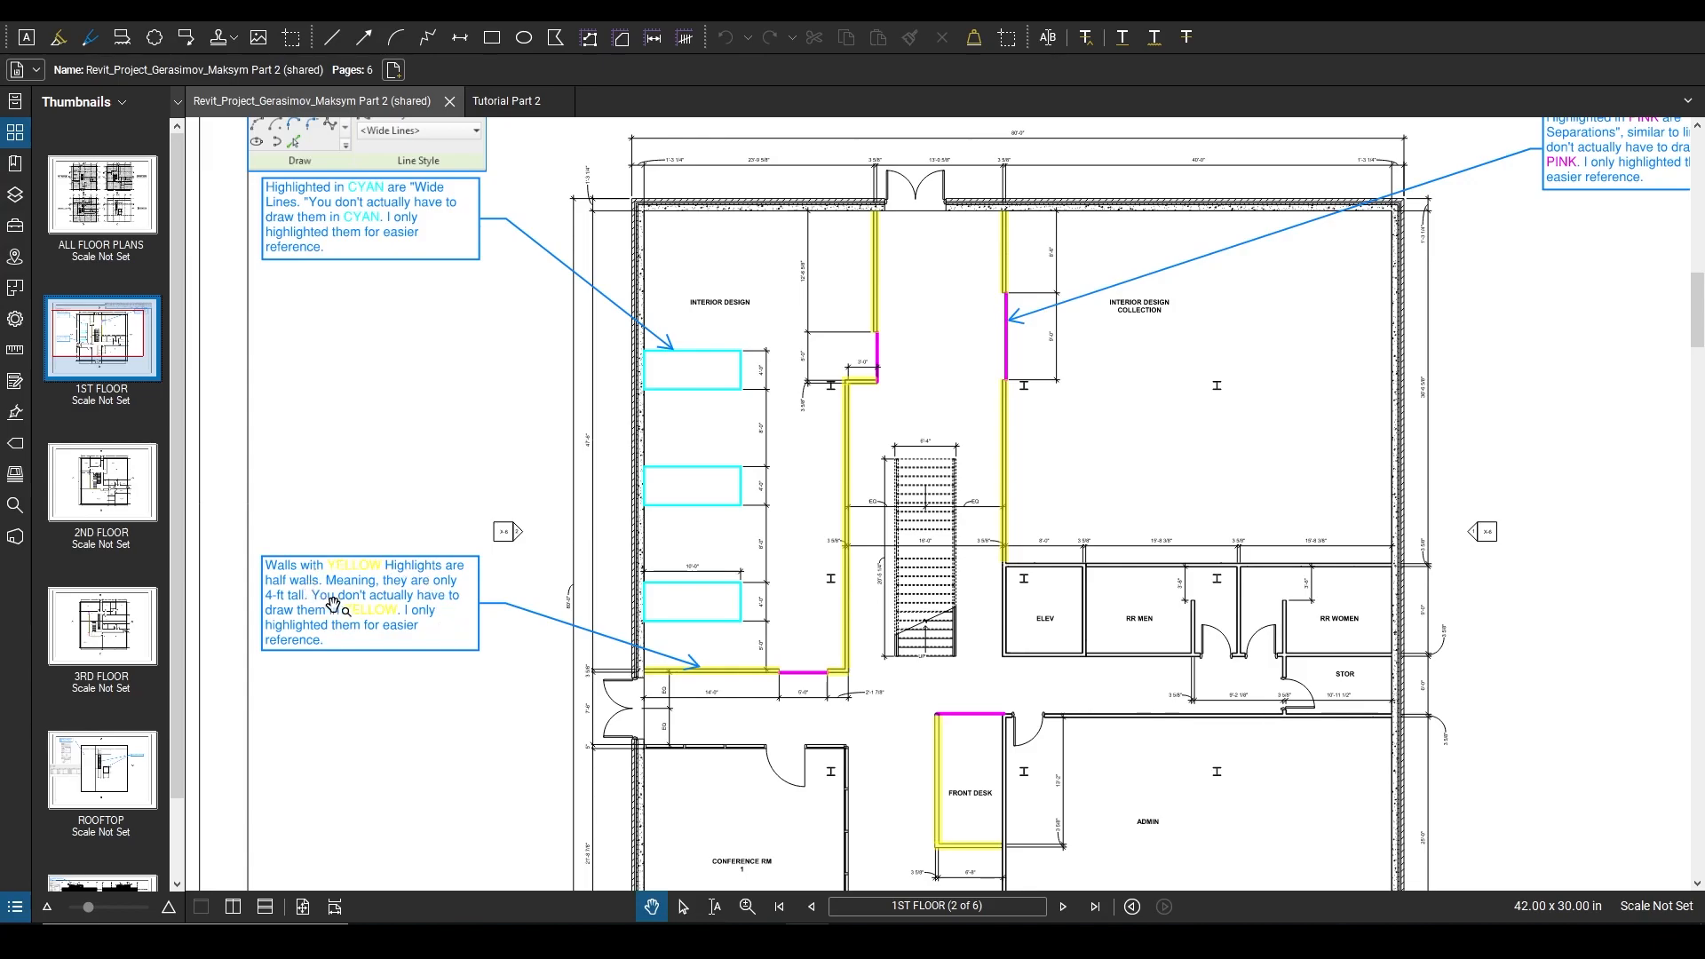
scroll(359, 396, down, 1)
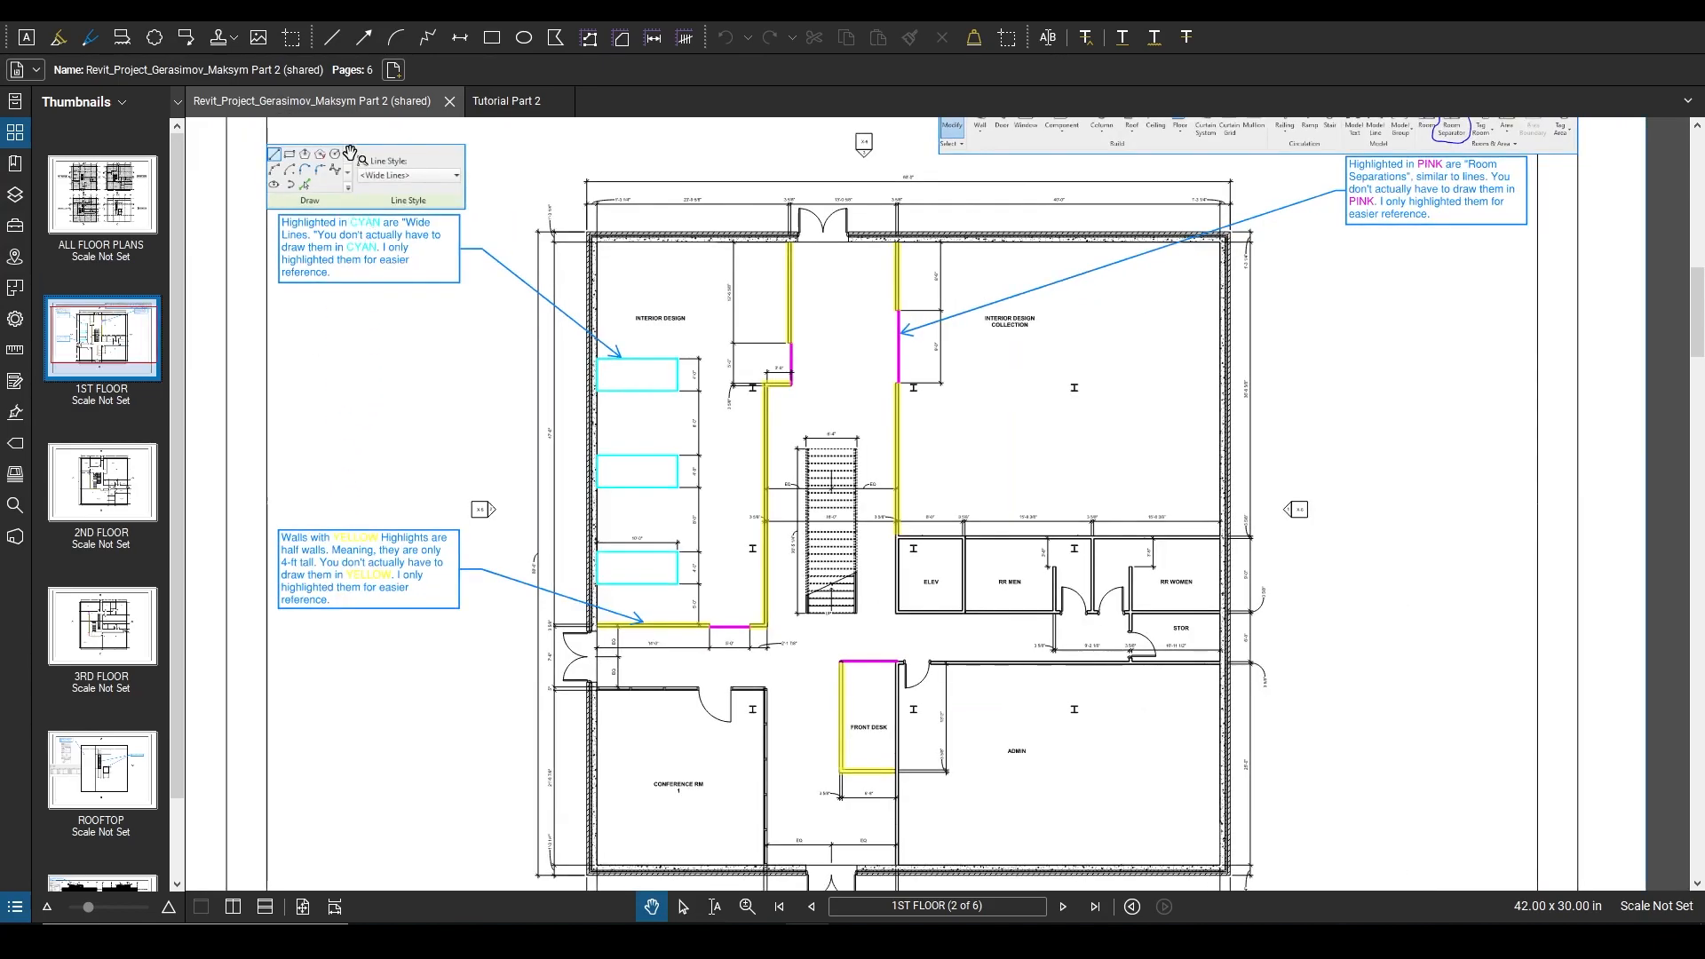
drag(1404, 160, 1149, 312)
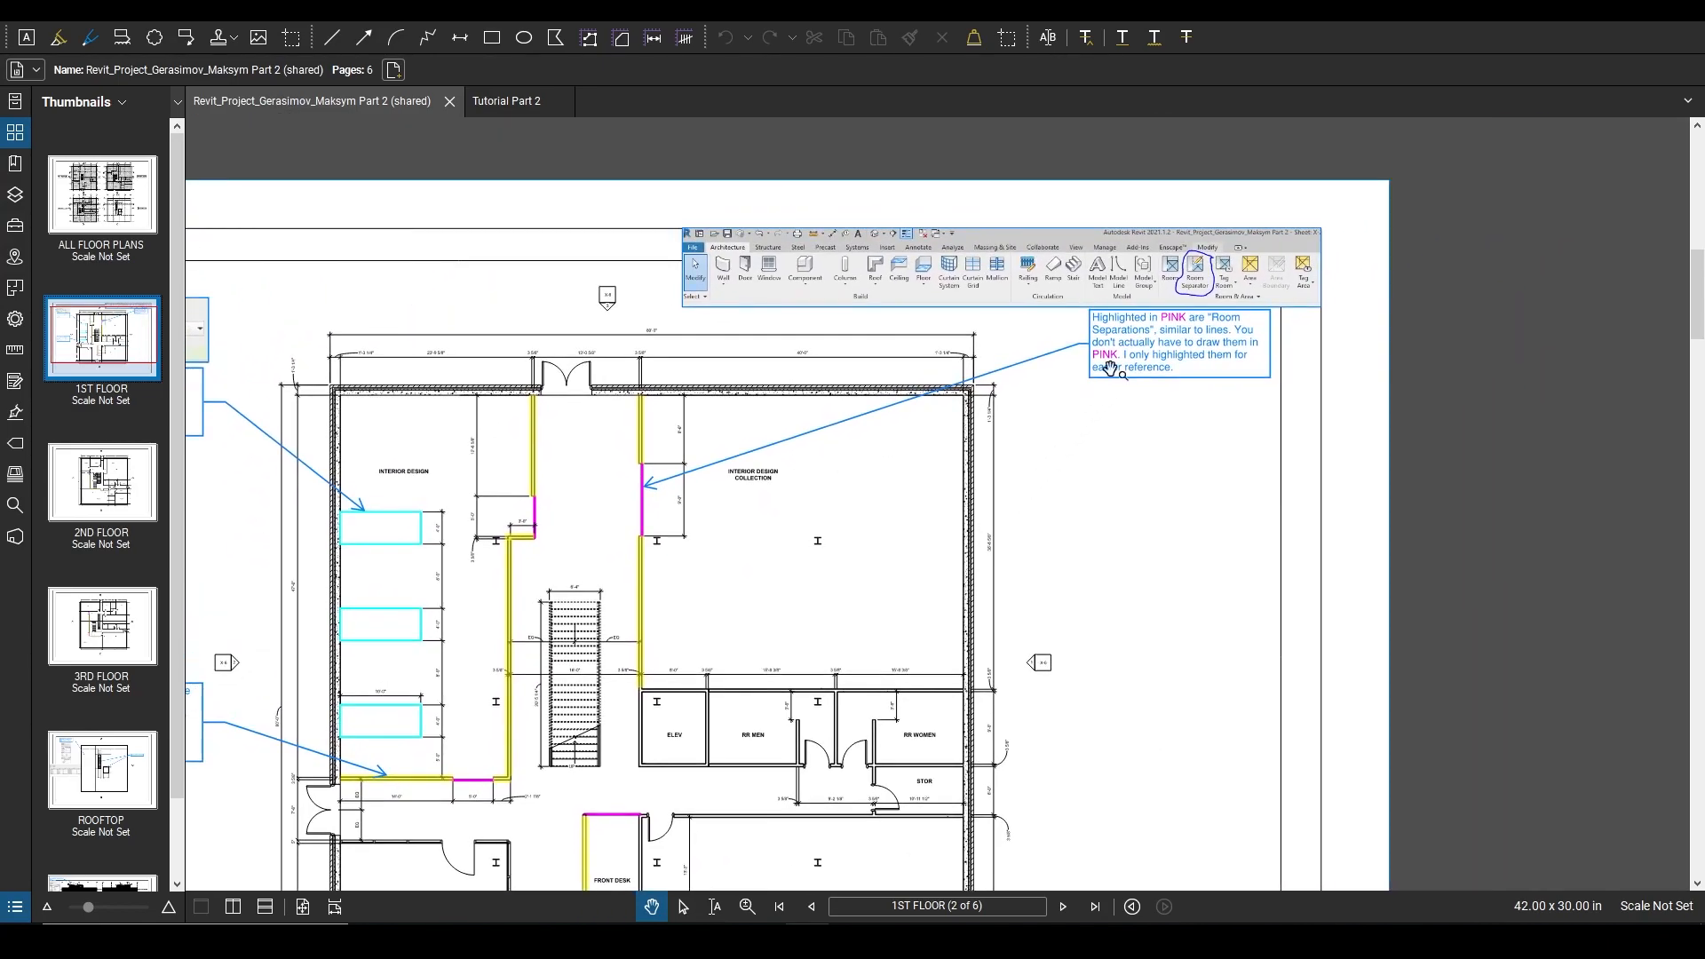
drag(1029, 667, 1076, 498)
scroll(1076, 498, down, 1)
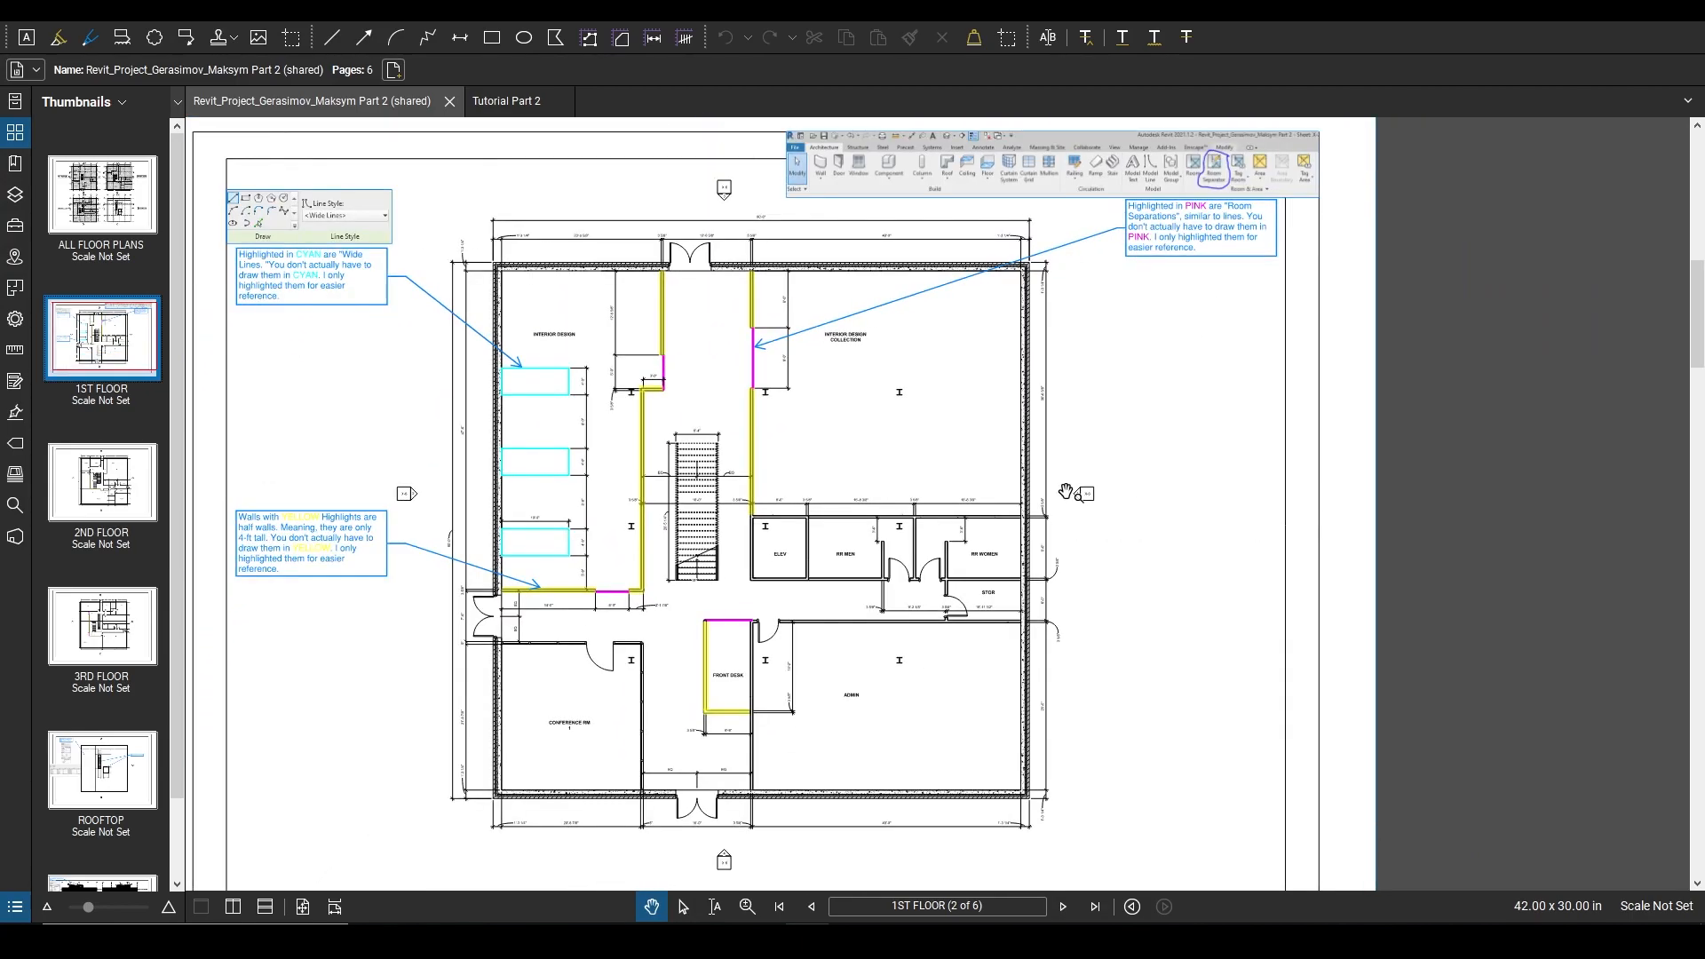
scroll(1077, 497, up, 1)
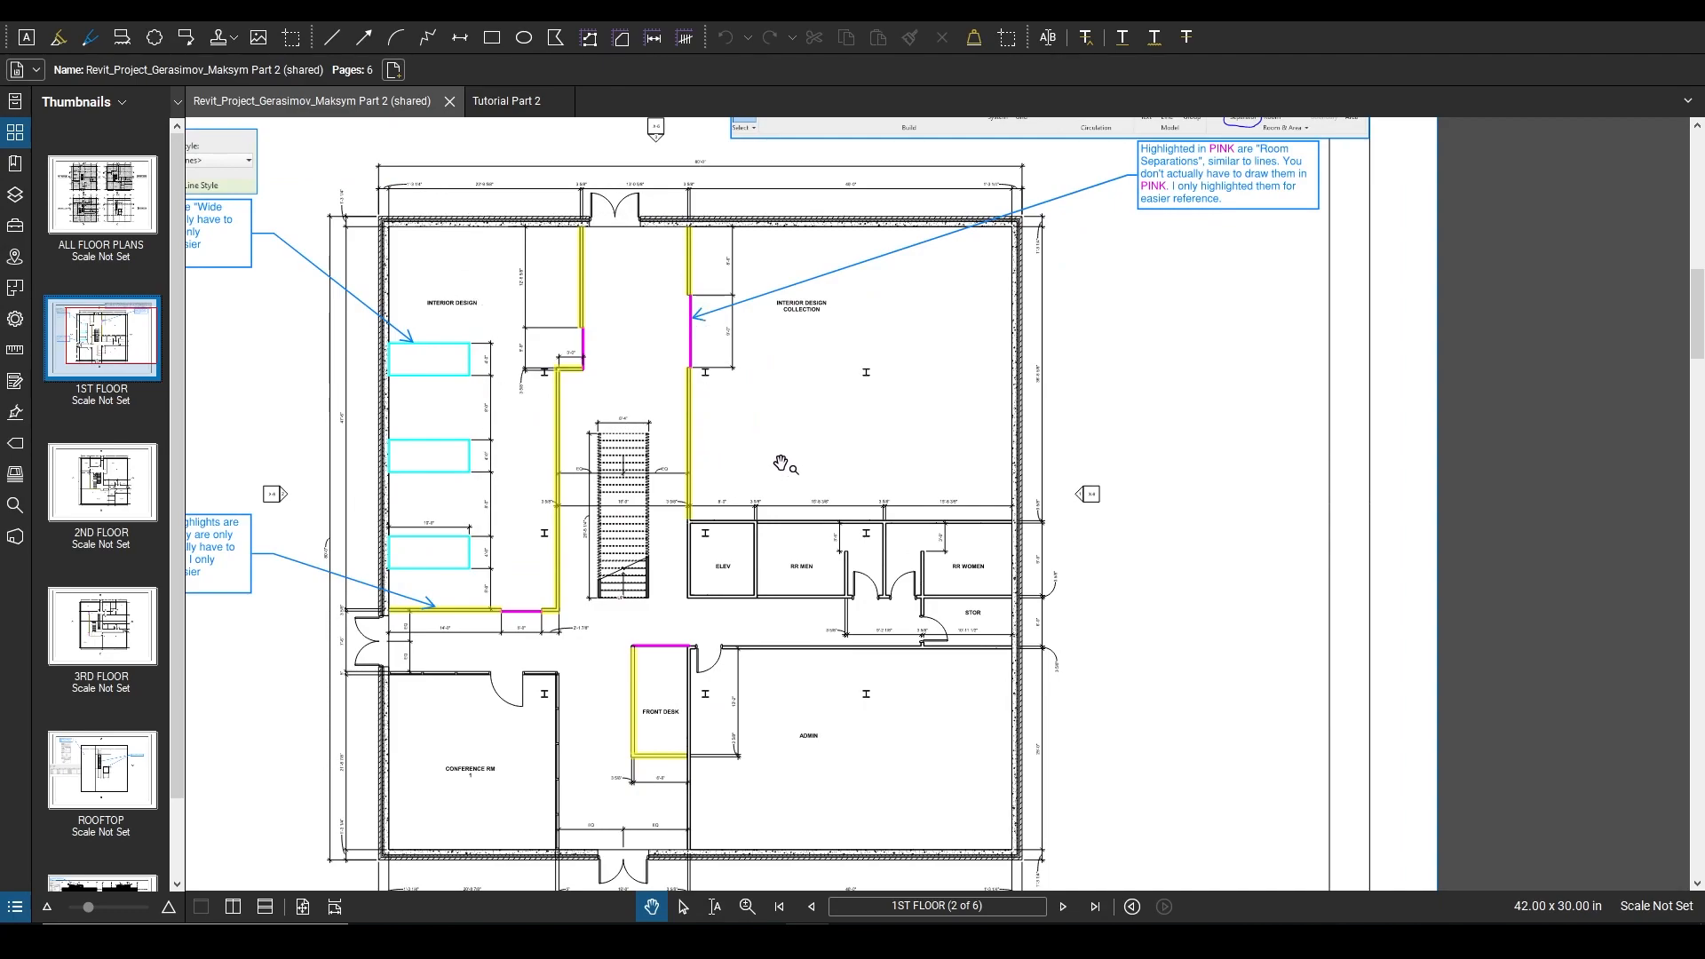
Review the 2ND FLOOR and 3RD FLOOR pages and the ROOFTOP page's deck floor assembly and wall notes.
click(120, 495)
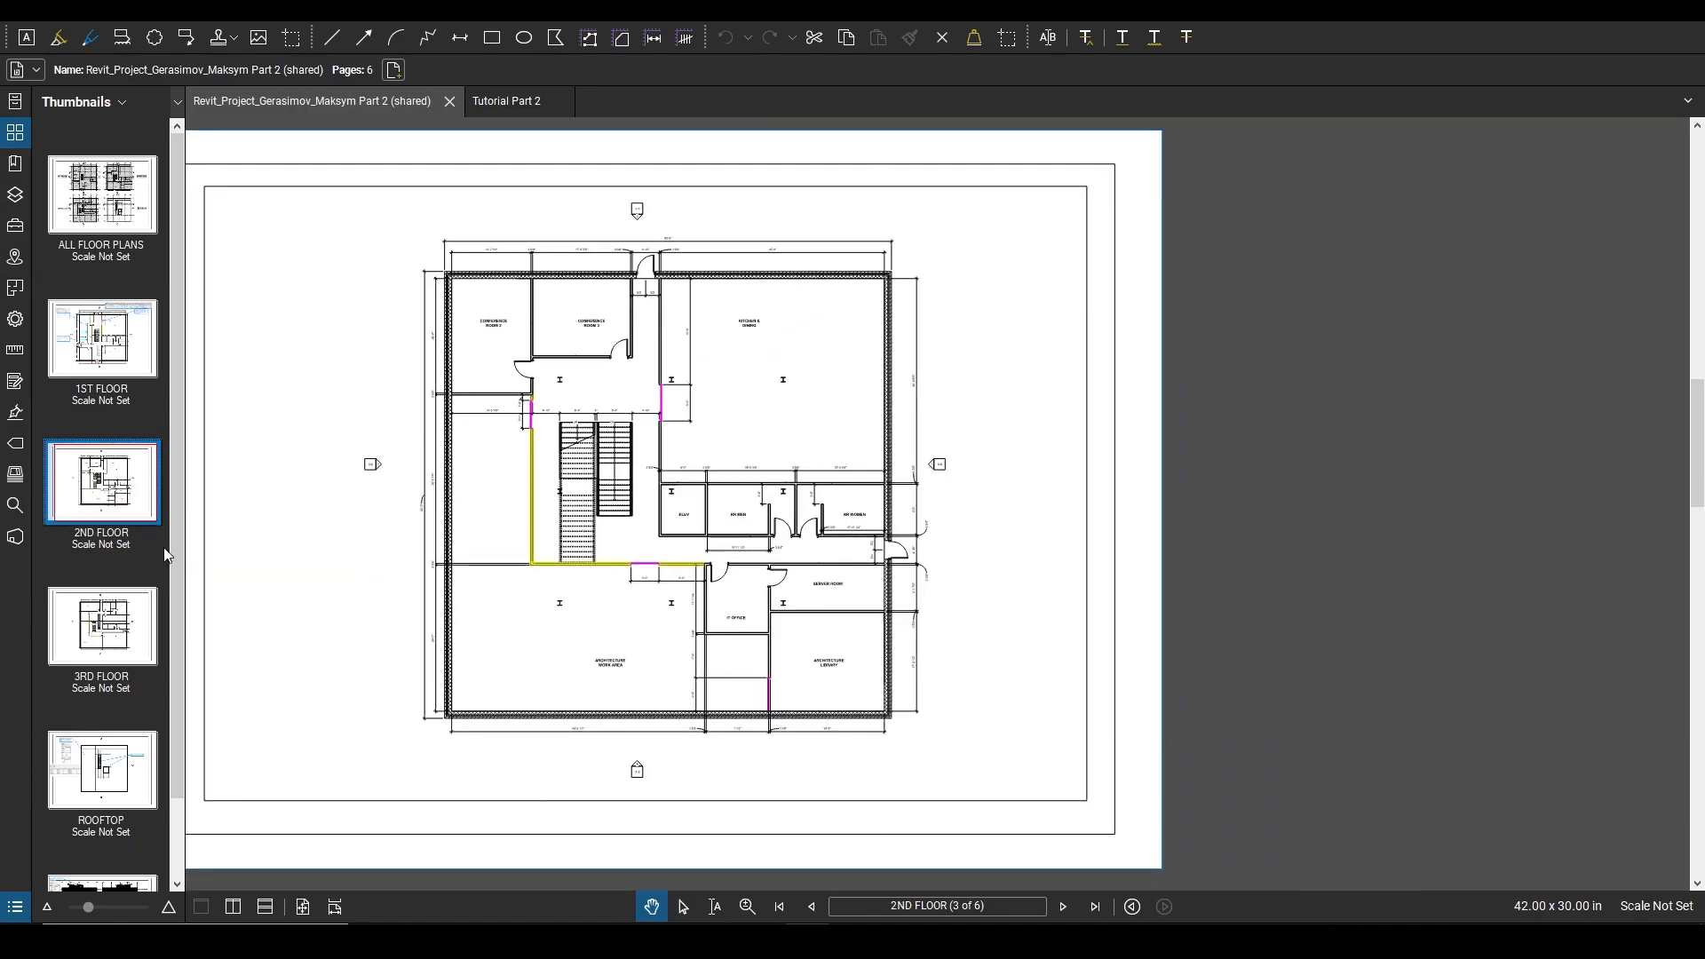
click(106, 617)
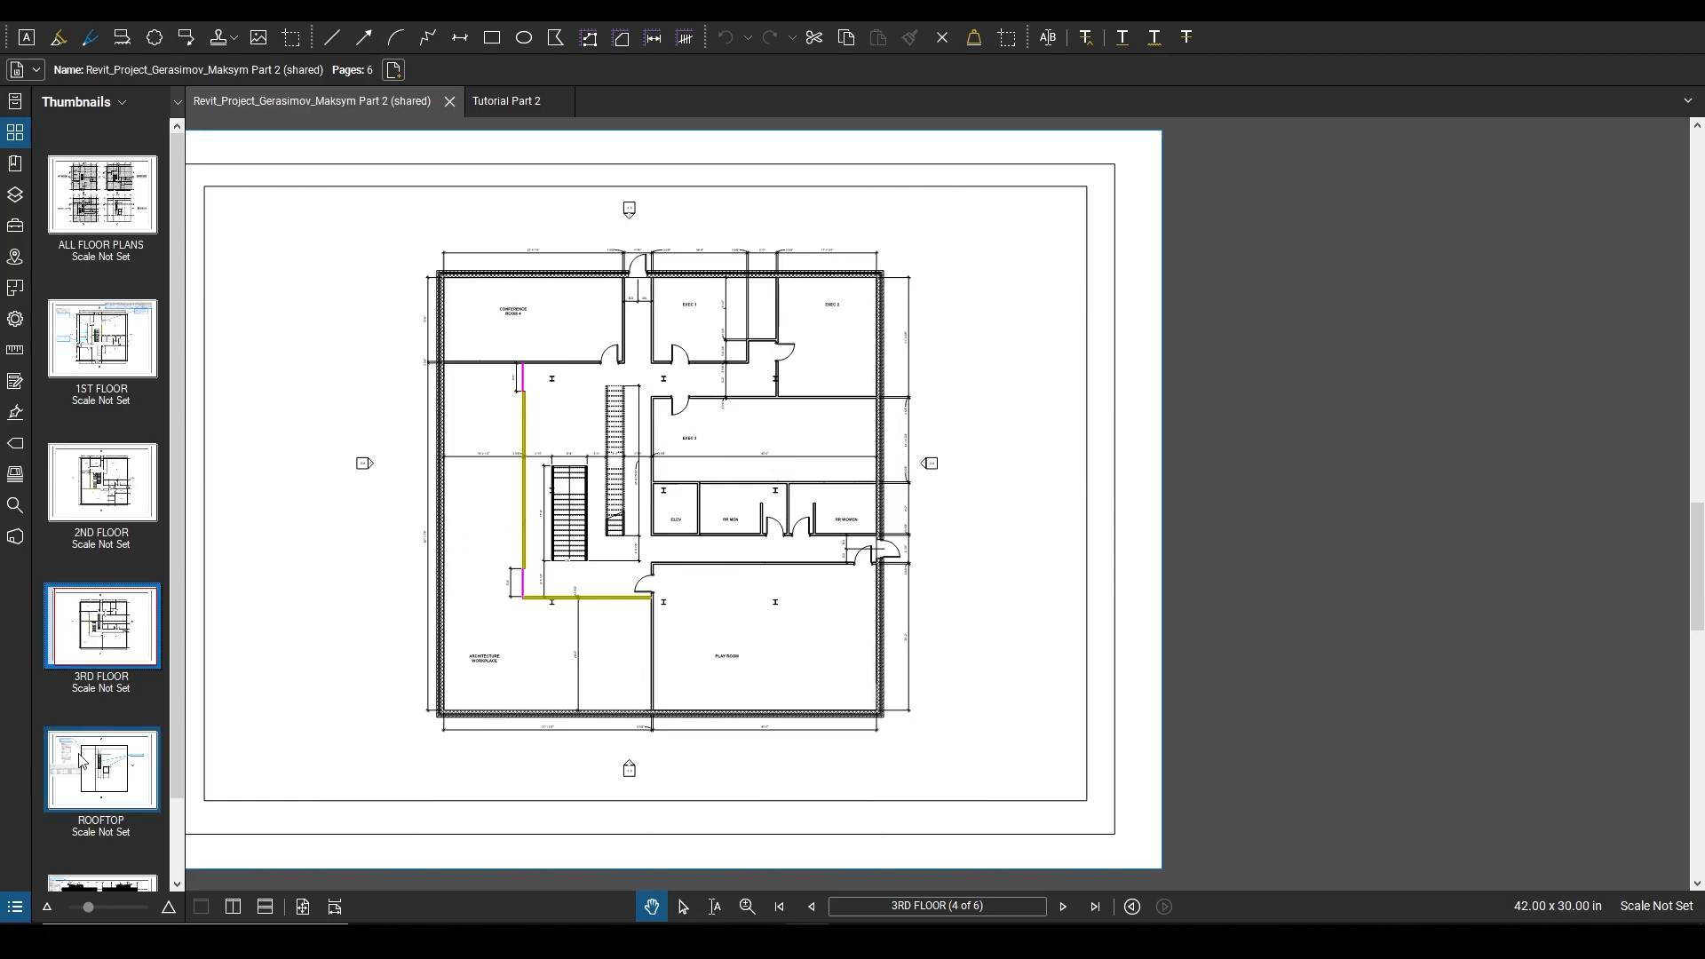
click(95, 775)
drag(549, 482, 677, 543)
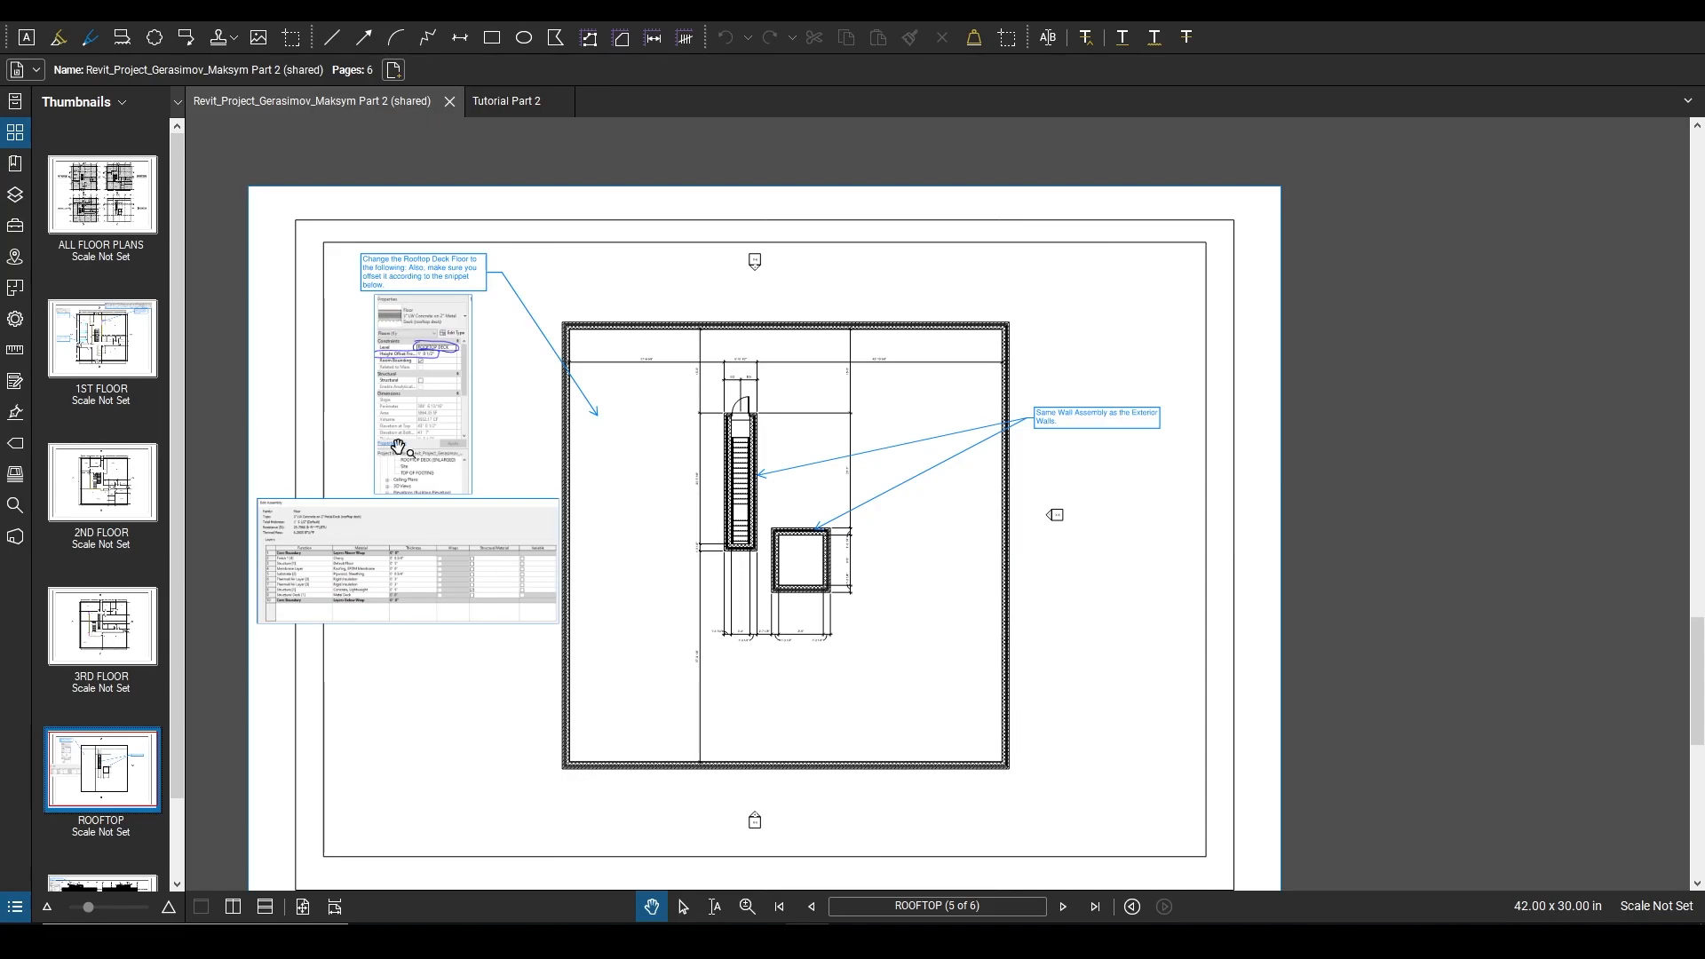
scroll(250, 559, up, 3)
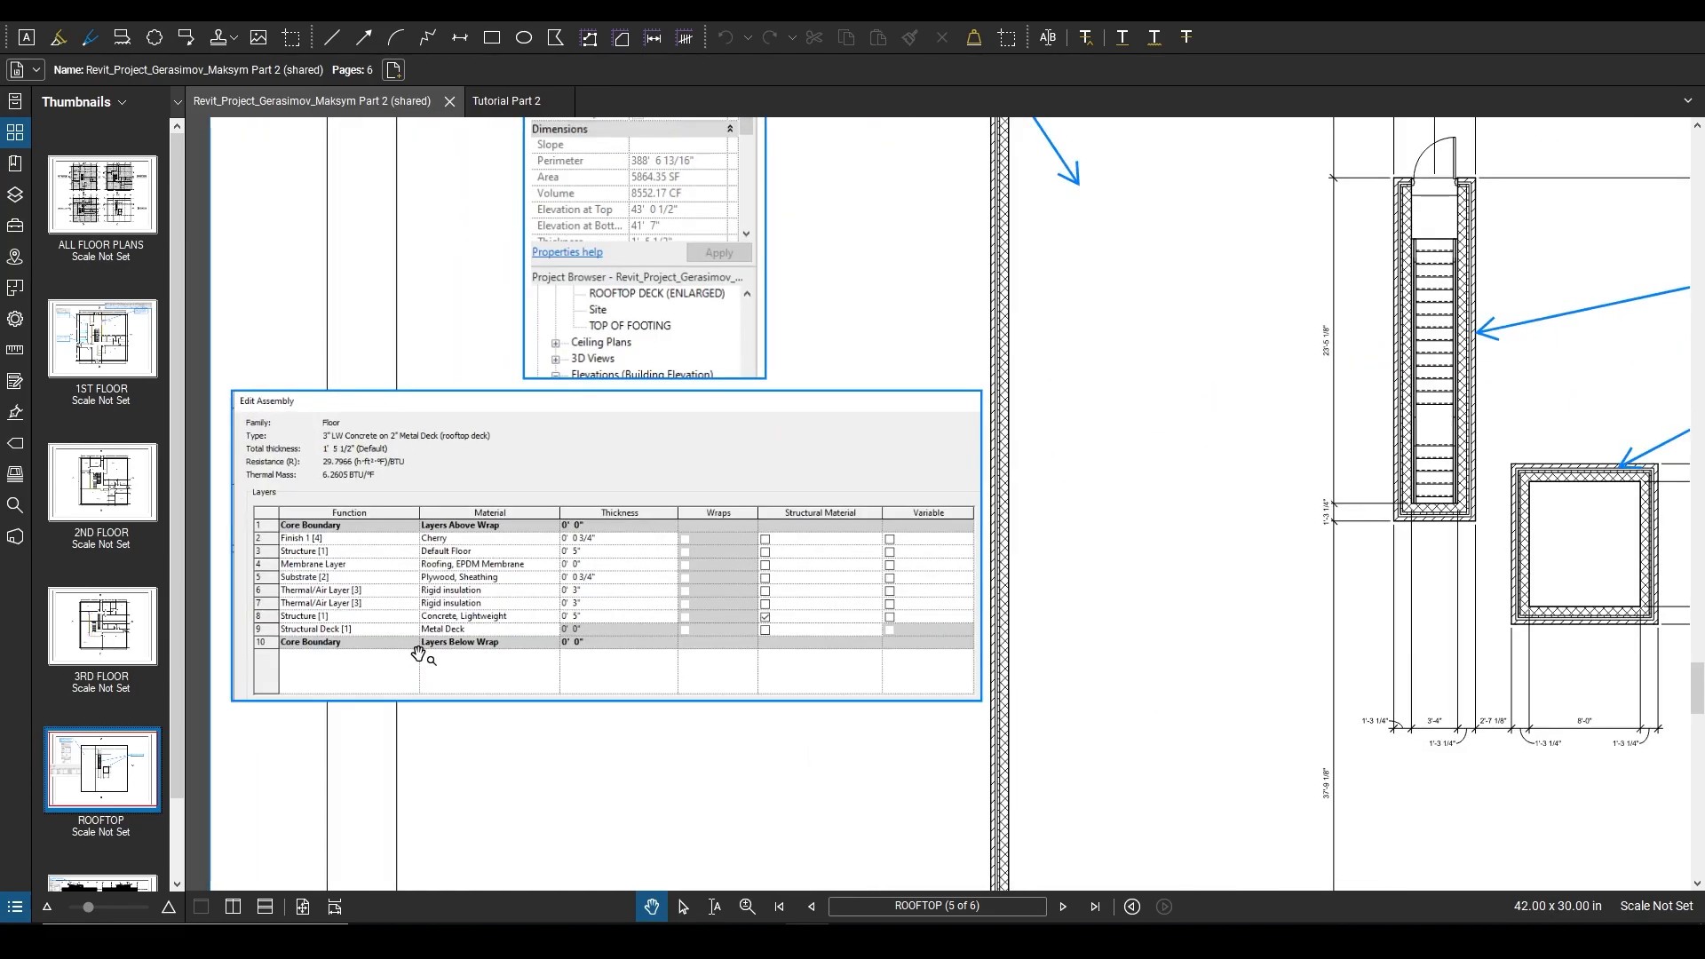
scroll(418, 654, up, 1)
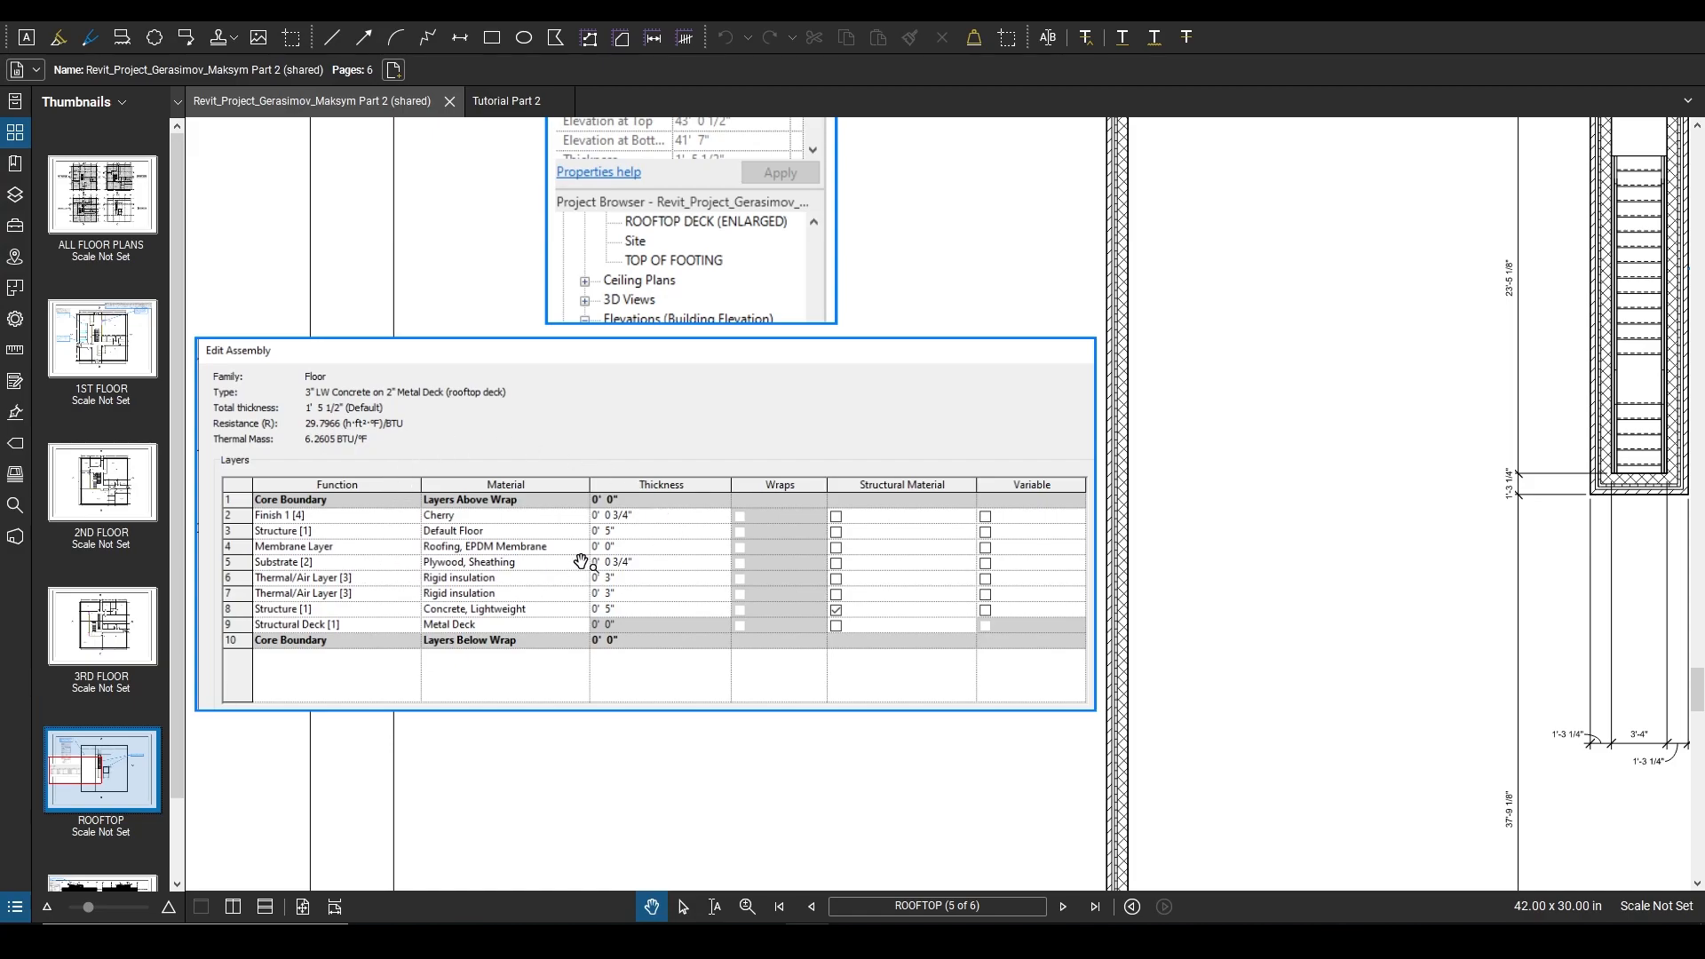
scroll(351, 597, down, 3)
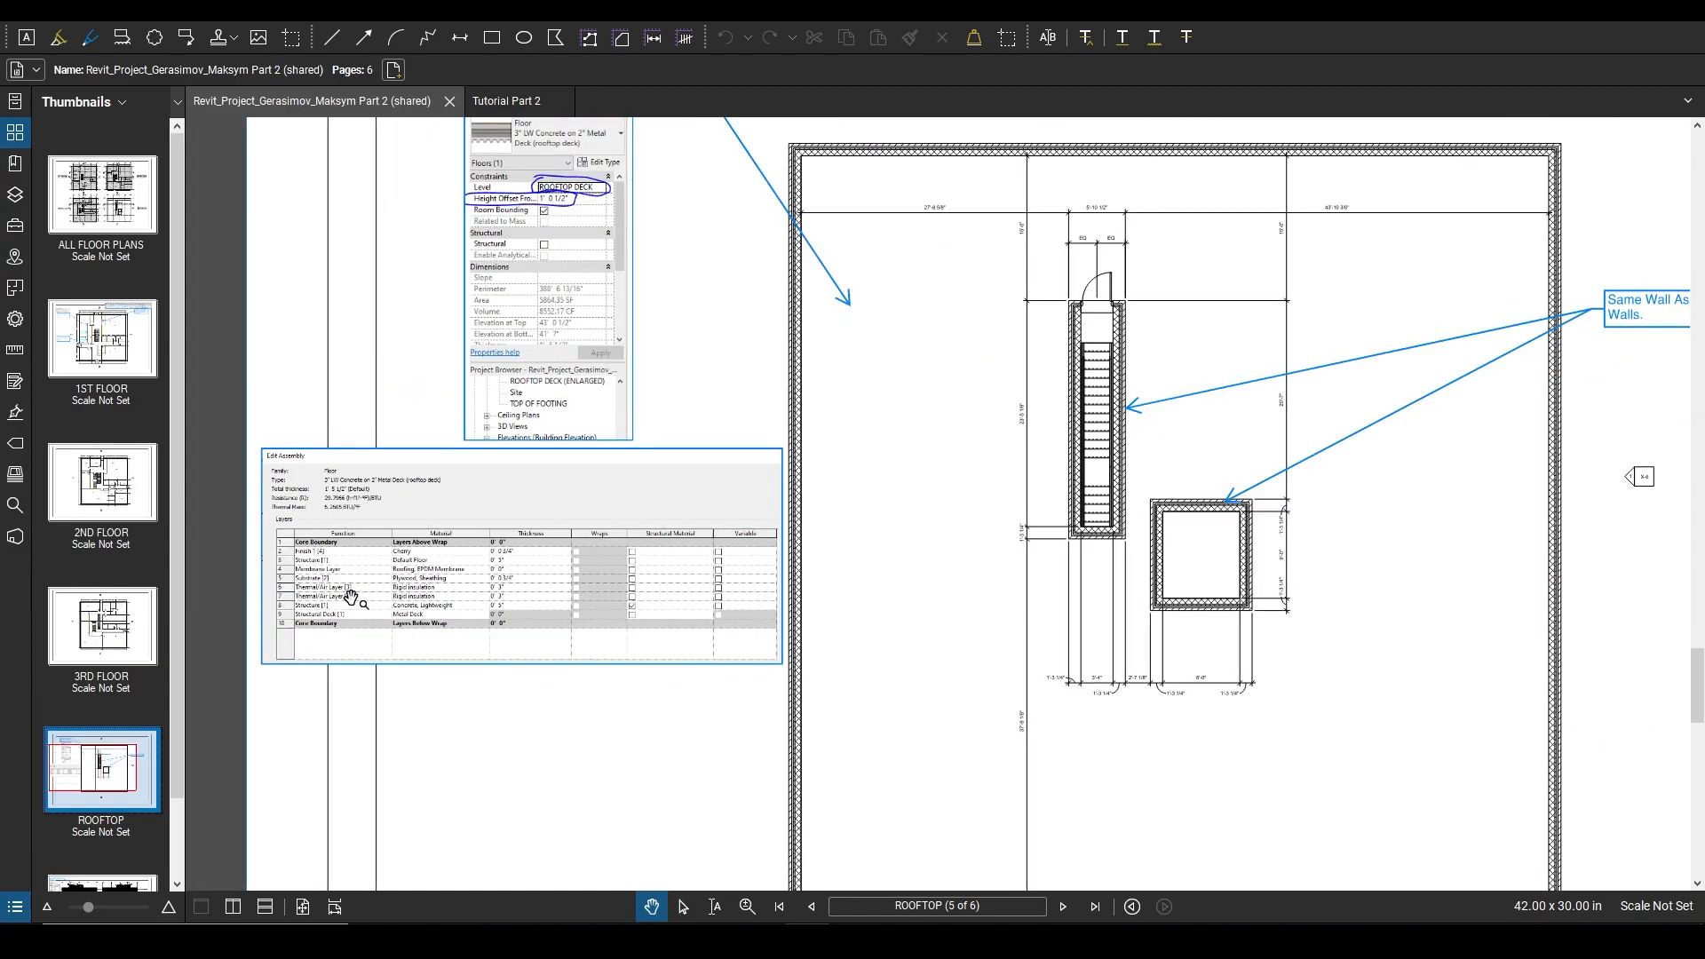
drag(924, 376, 504, 468)
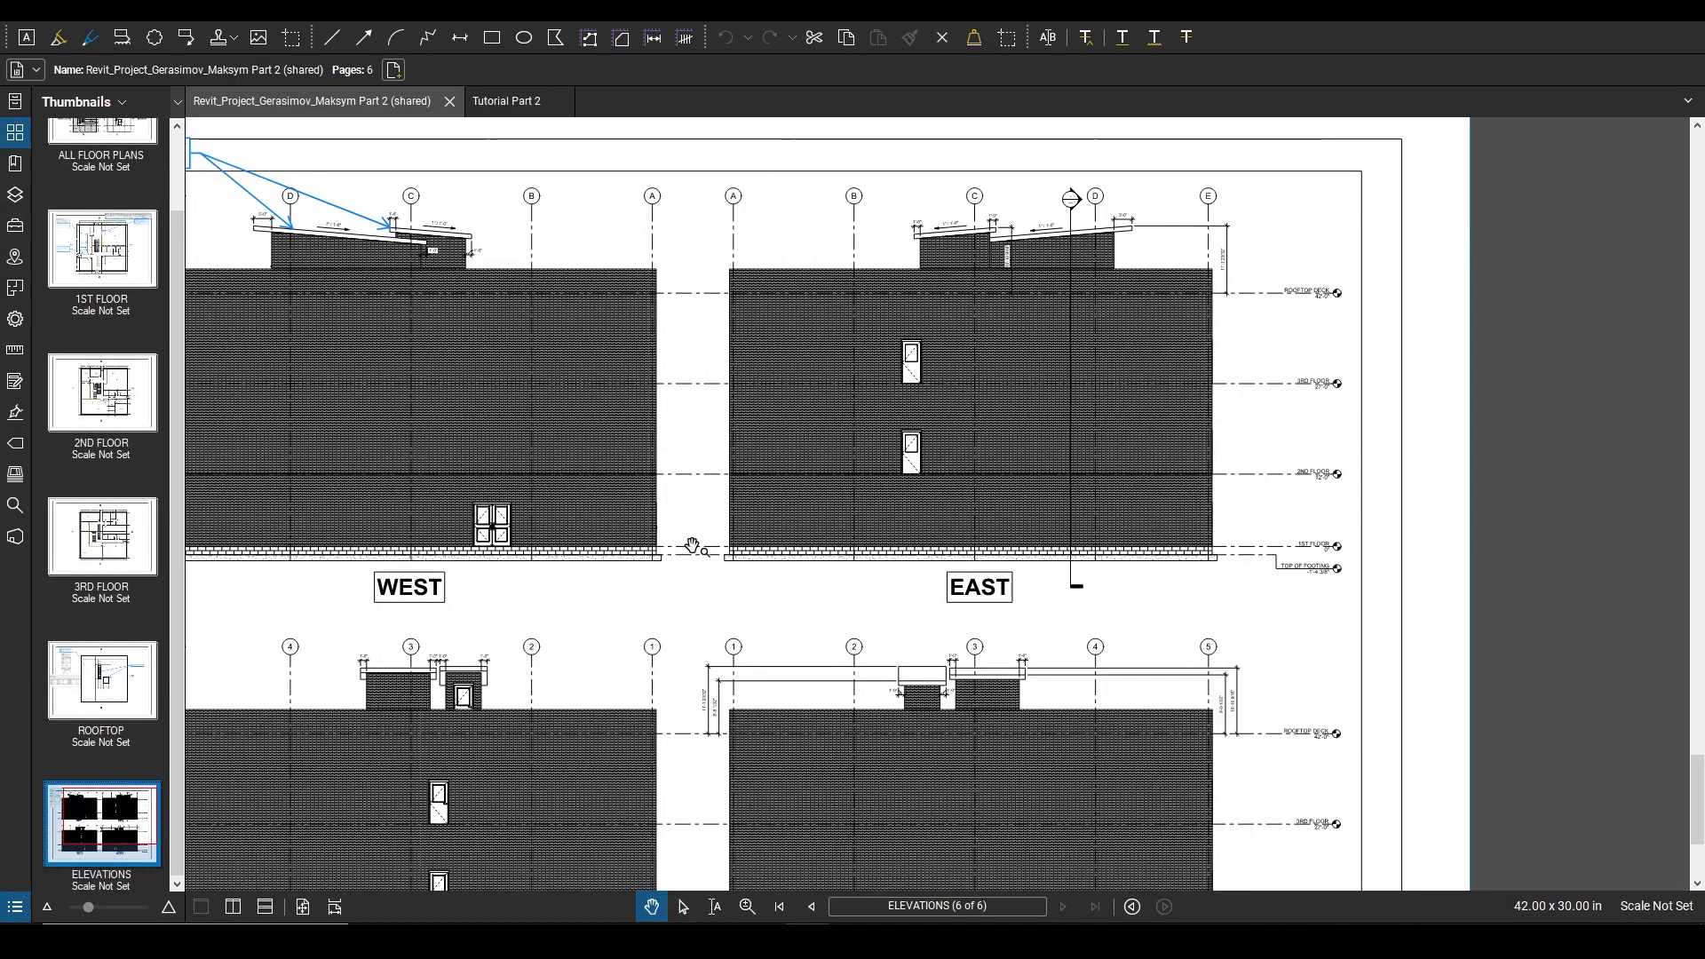
Examine the ELEVATIONS page's roof properties, exterior wall assembly note and the WEST, EAST, NORTH and SOUTH elevations.
scroll(1085, 421, down, 2)
scroll(392, 210, up, 2)
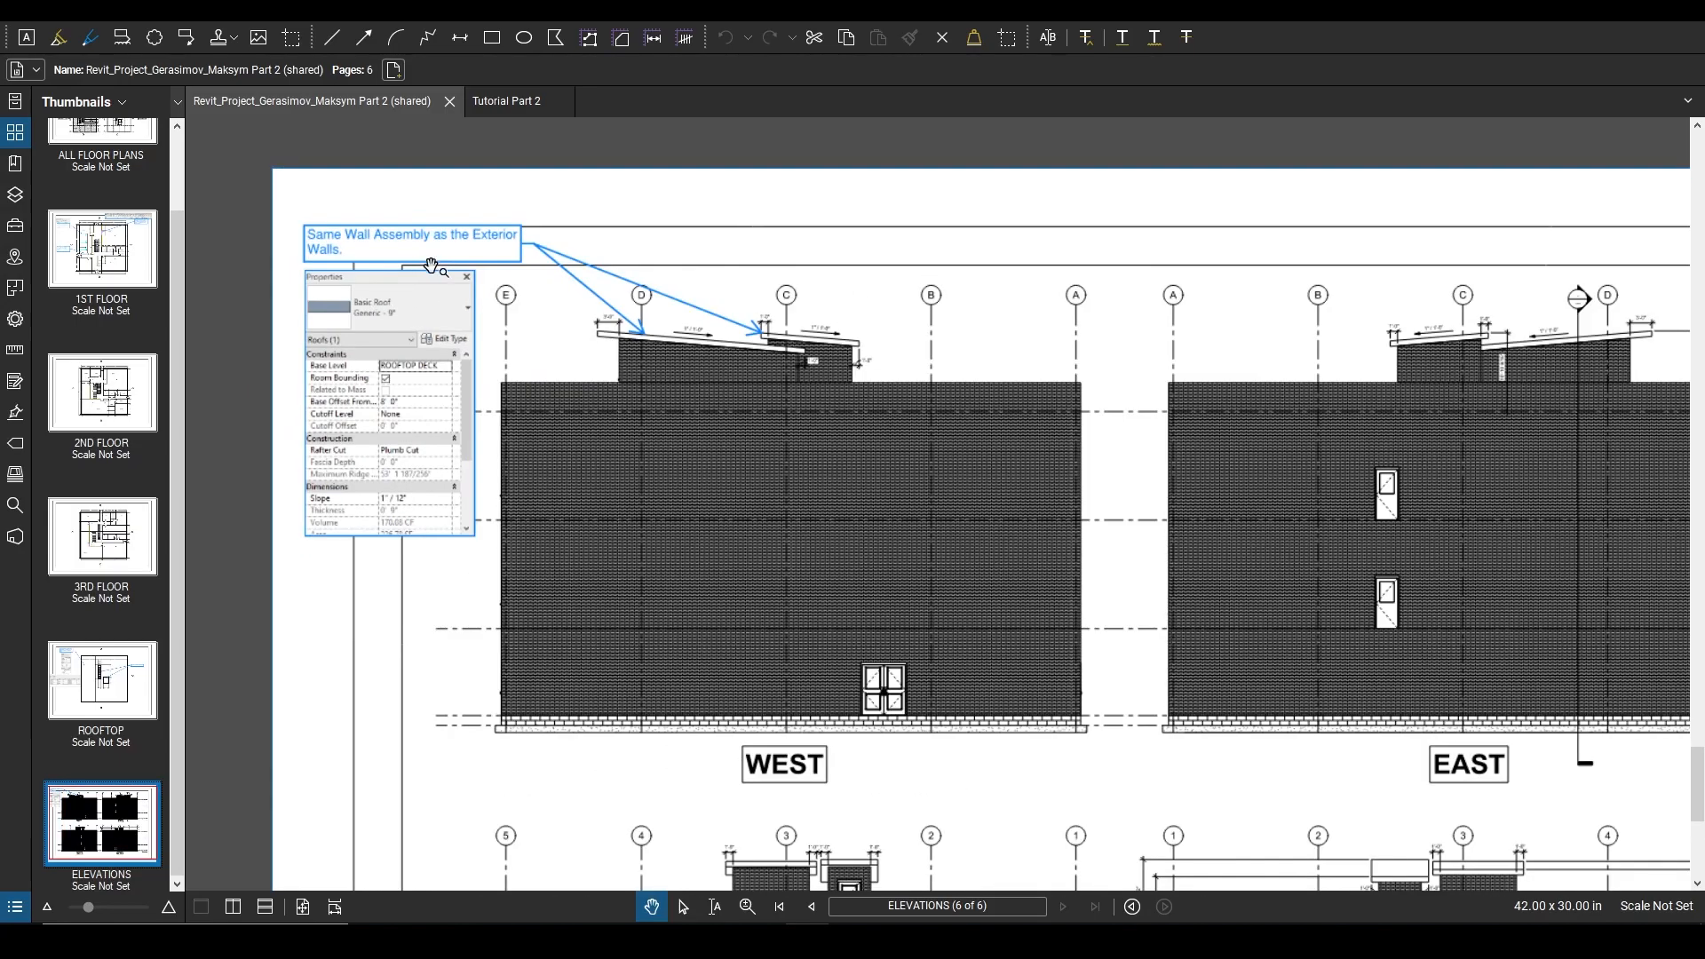
scroll(455, 271, up, 1)
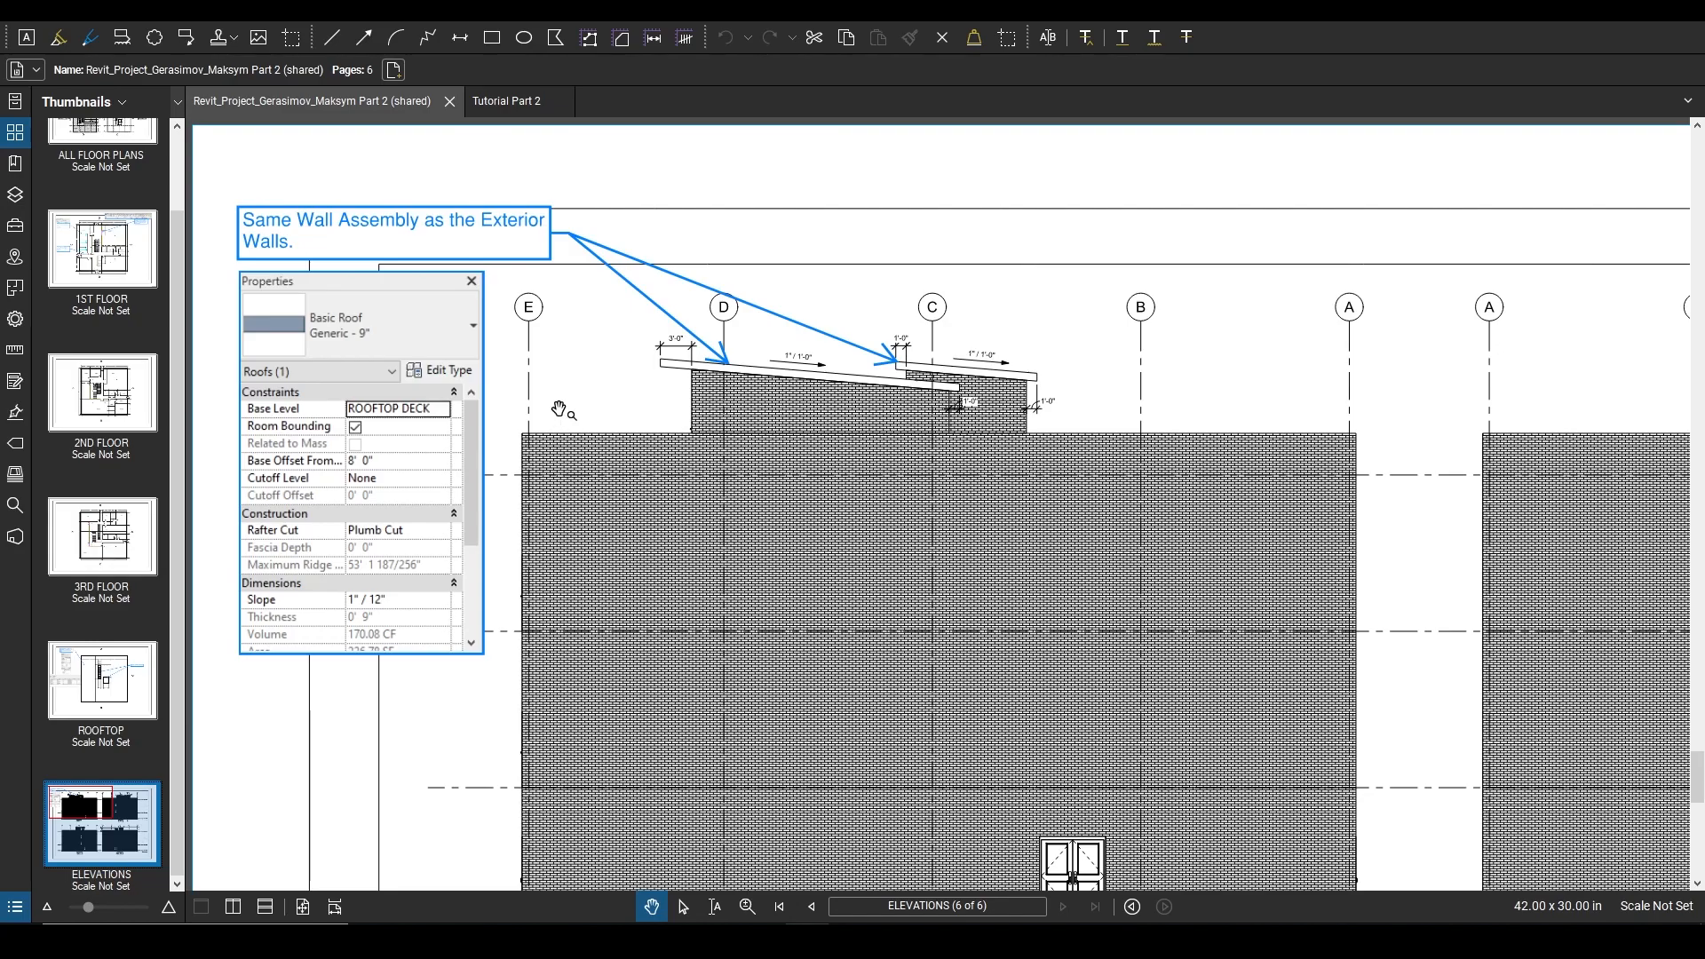
scroll(404, 333, down, 4)
scroll(391, 324, up, 5)
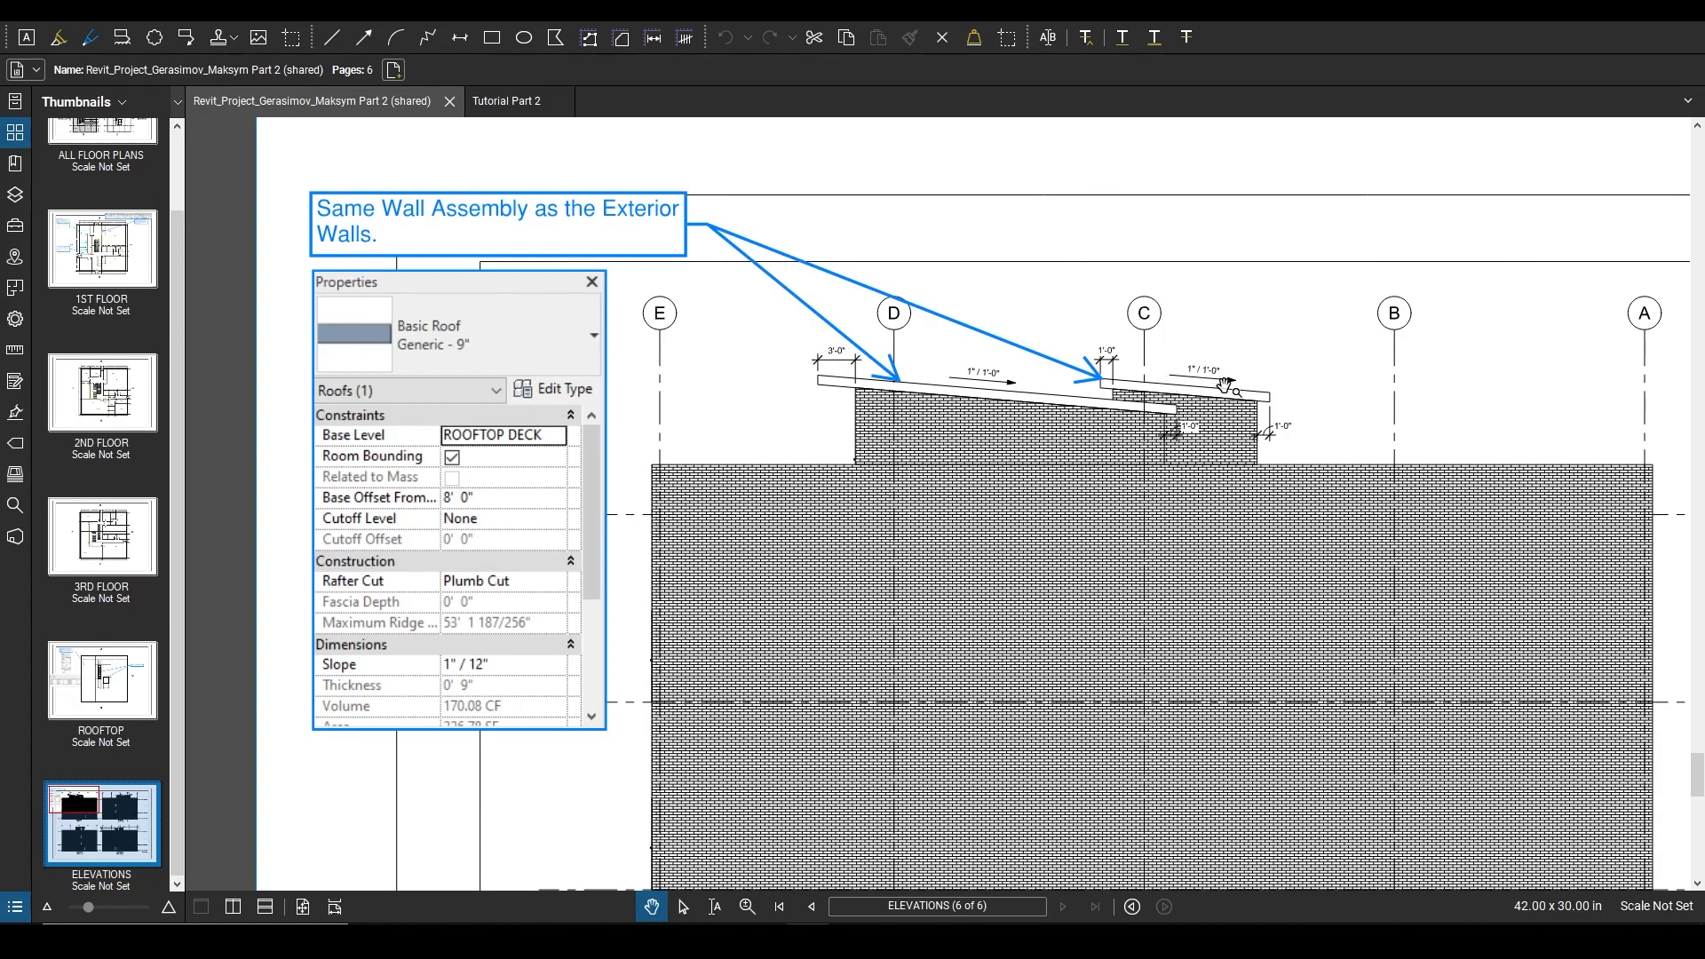
scroll(1222, 385, down, 3)
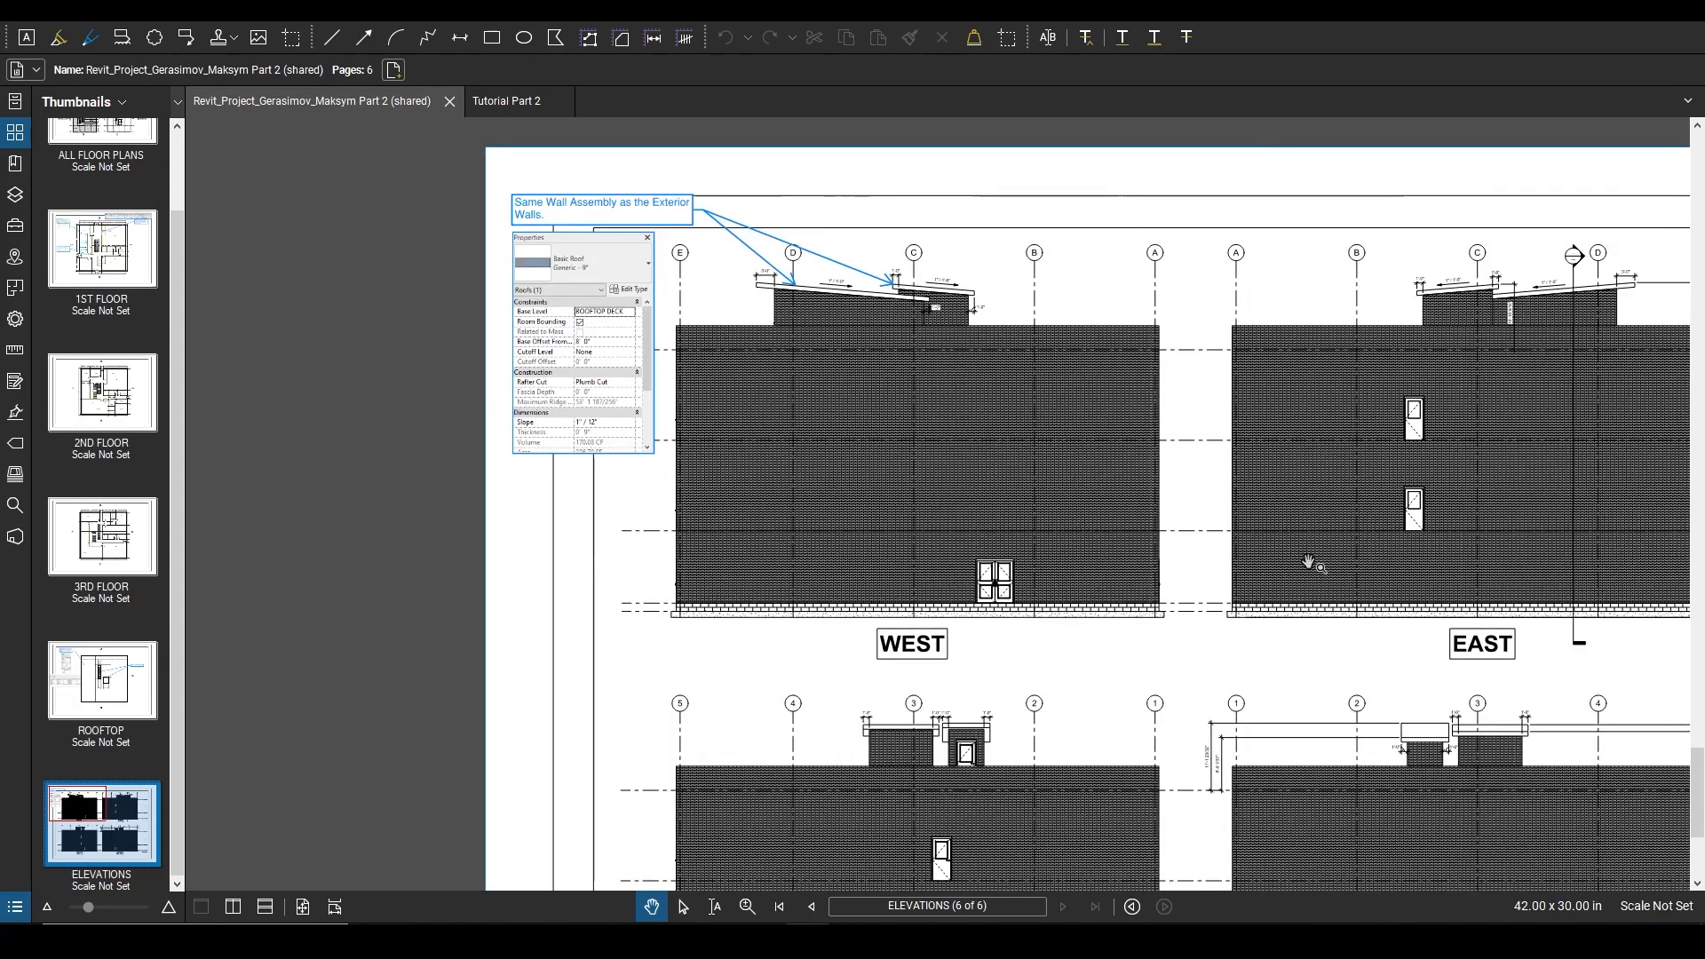
scroll(929, 274, down, 4)
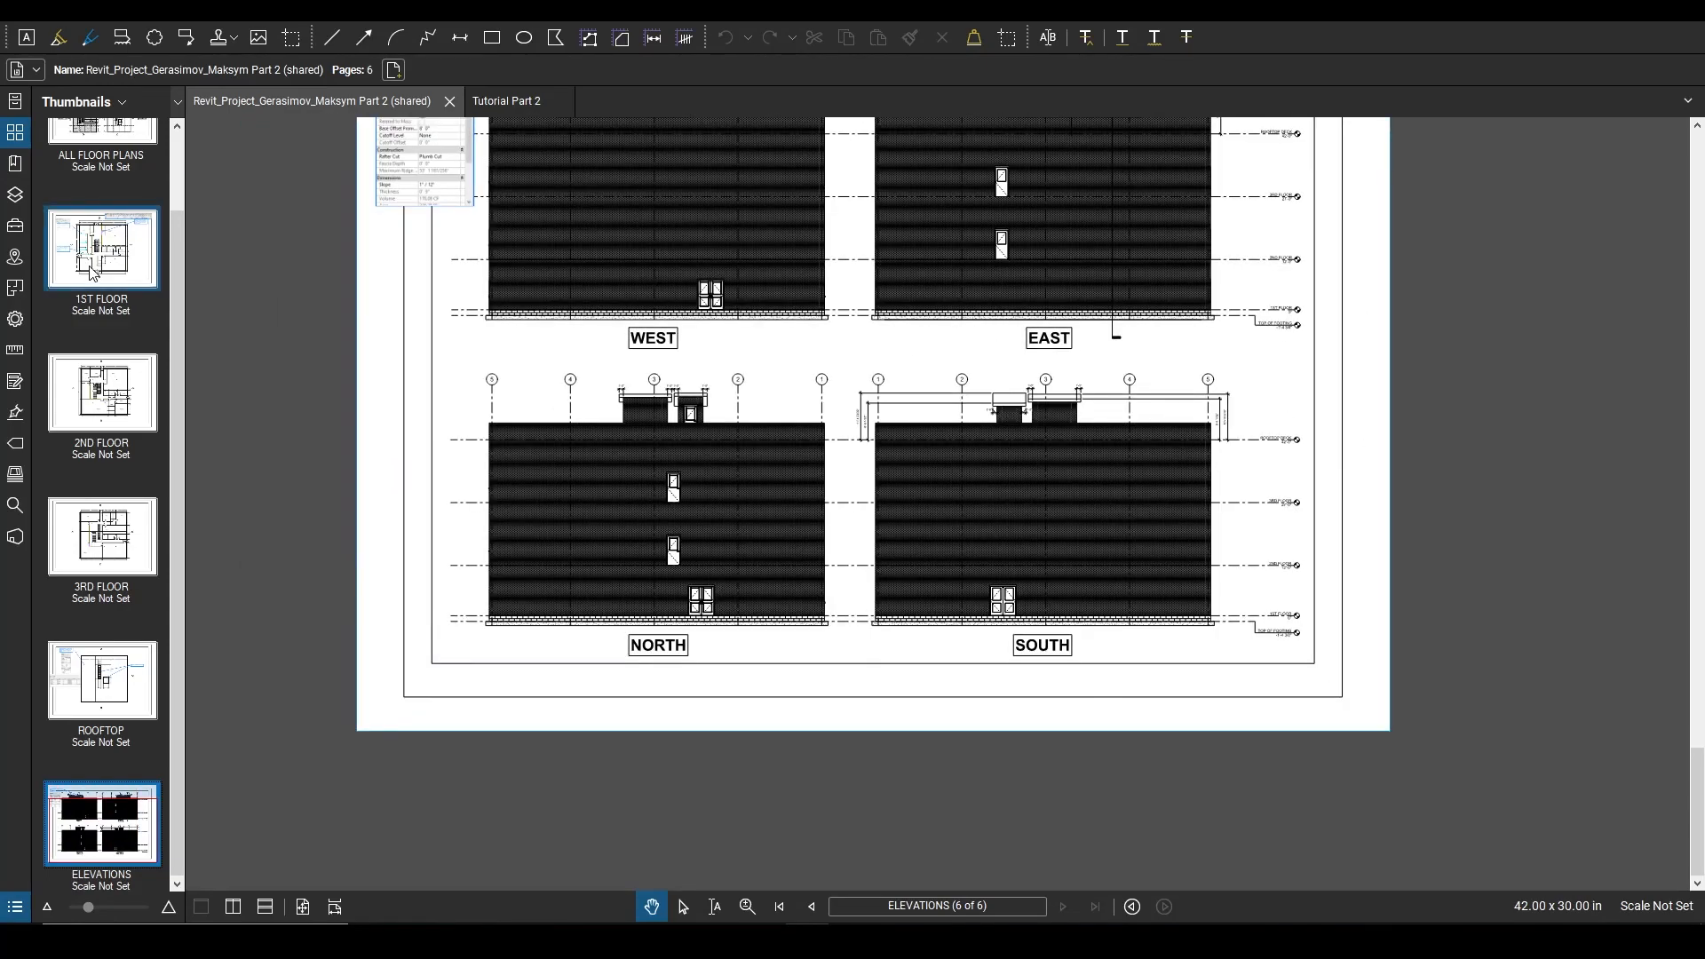
Return to the ALL FLOOR PLANS page and look over its floor plans.
scroll(92, 273, up, 2)
click(94, 210)
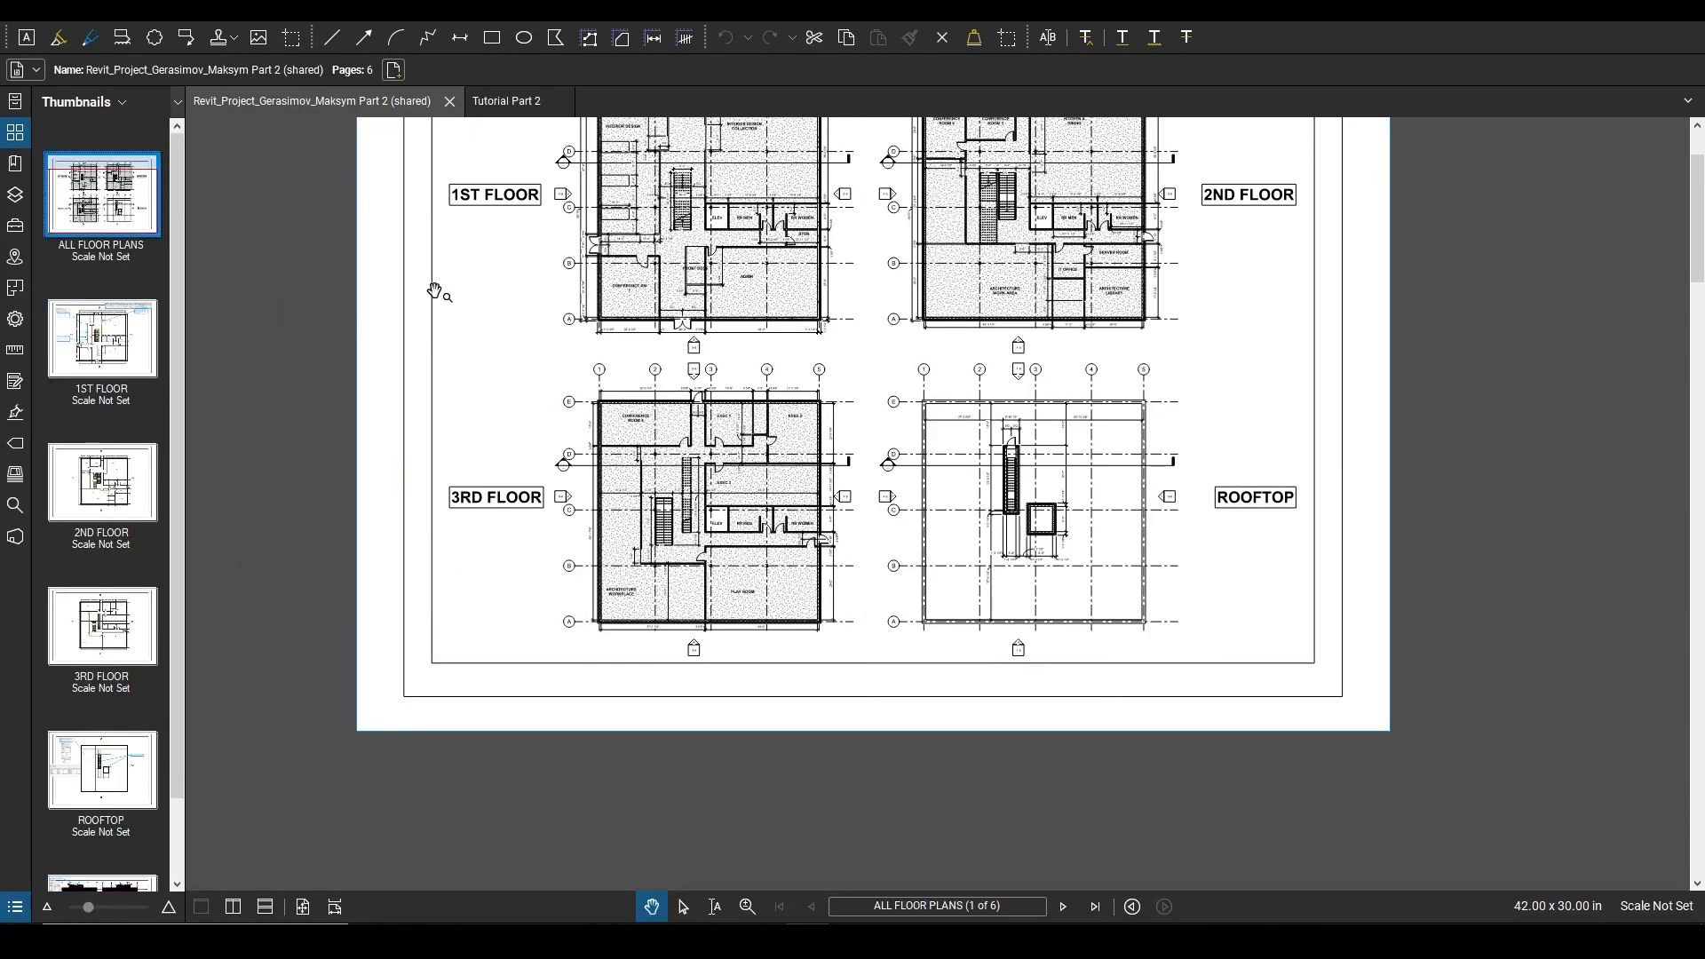
drag(819, 306, 805, 445)
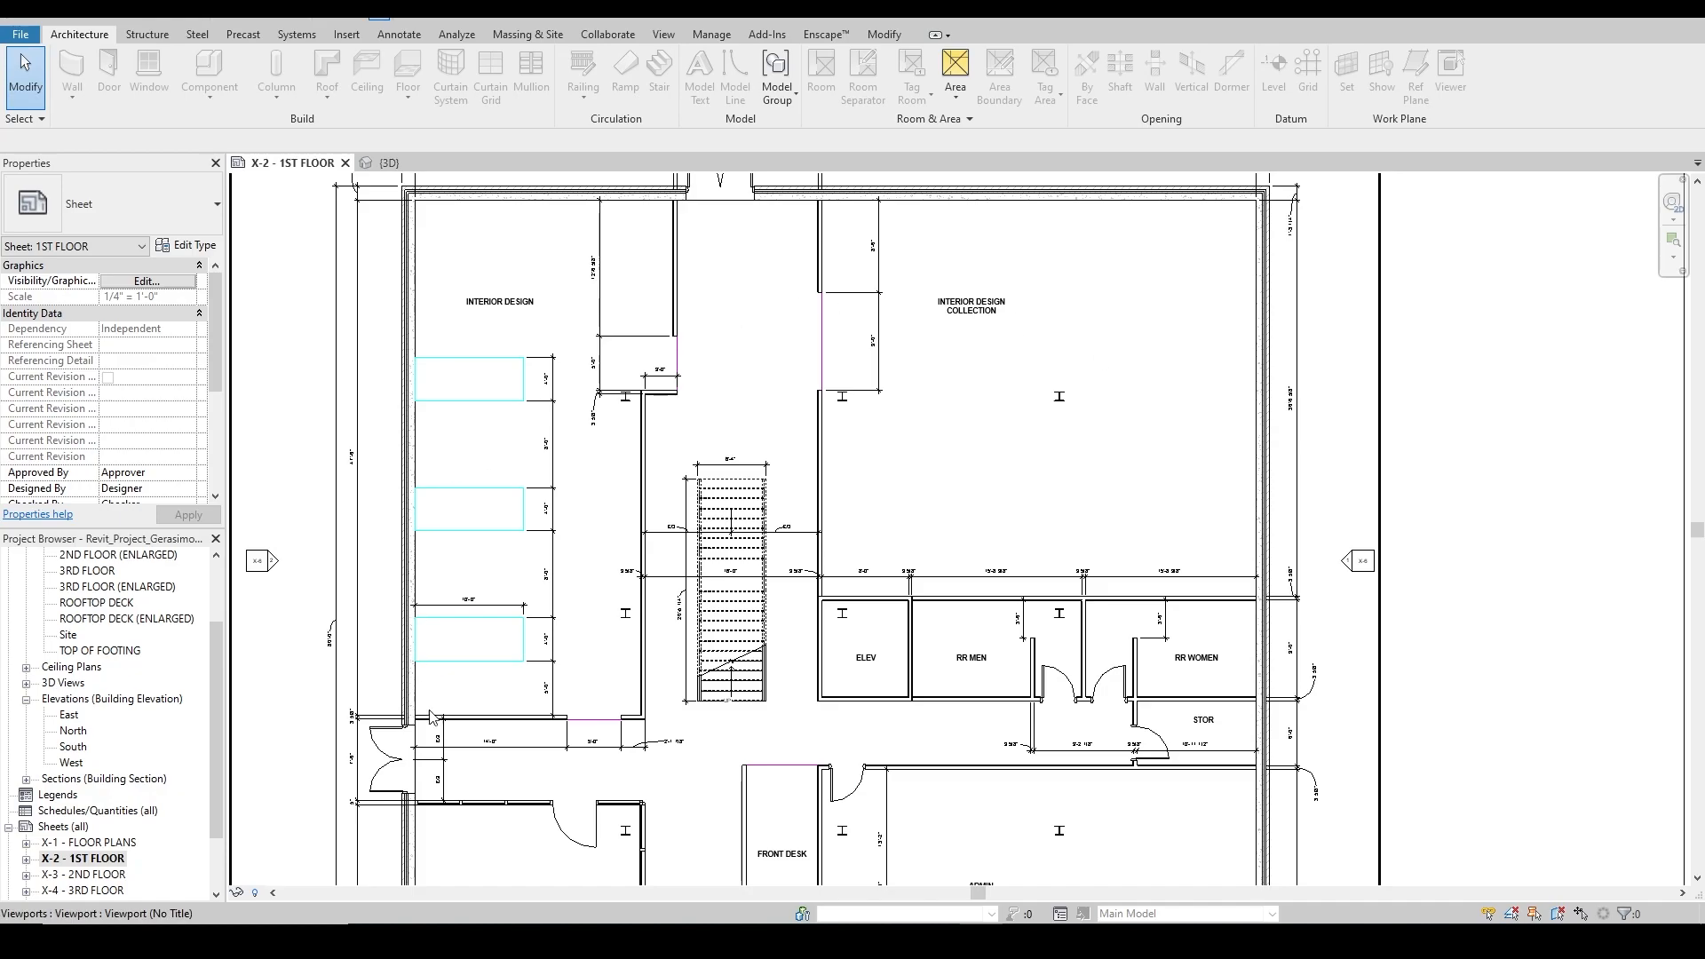
In Revit, activate the floor plan viewport on sheet X-2 - 1ST FLOOR and inspect the Storefront curtain wall between CONFERENCE RM 1 and the hallway.
middle_drag(604, 720, 675, 540)
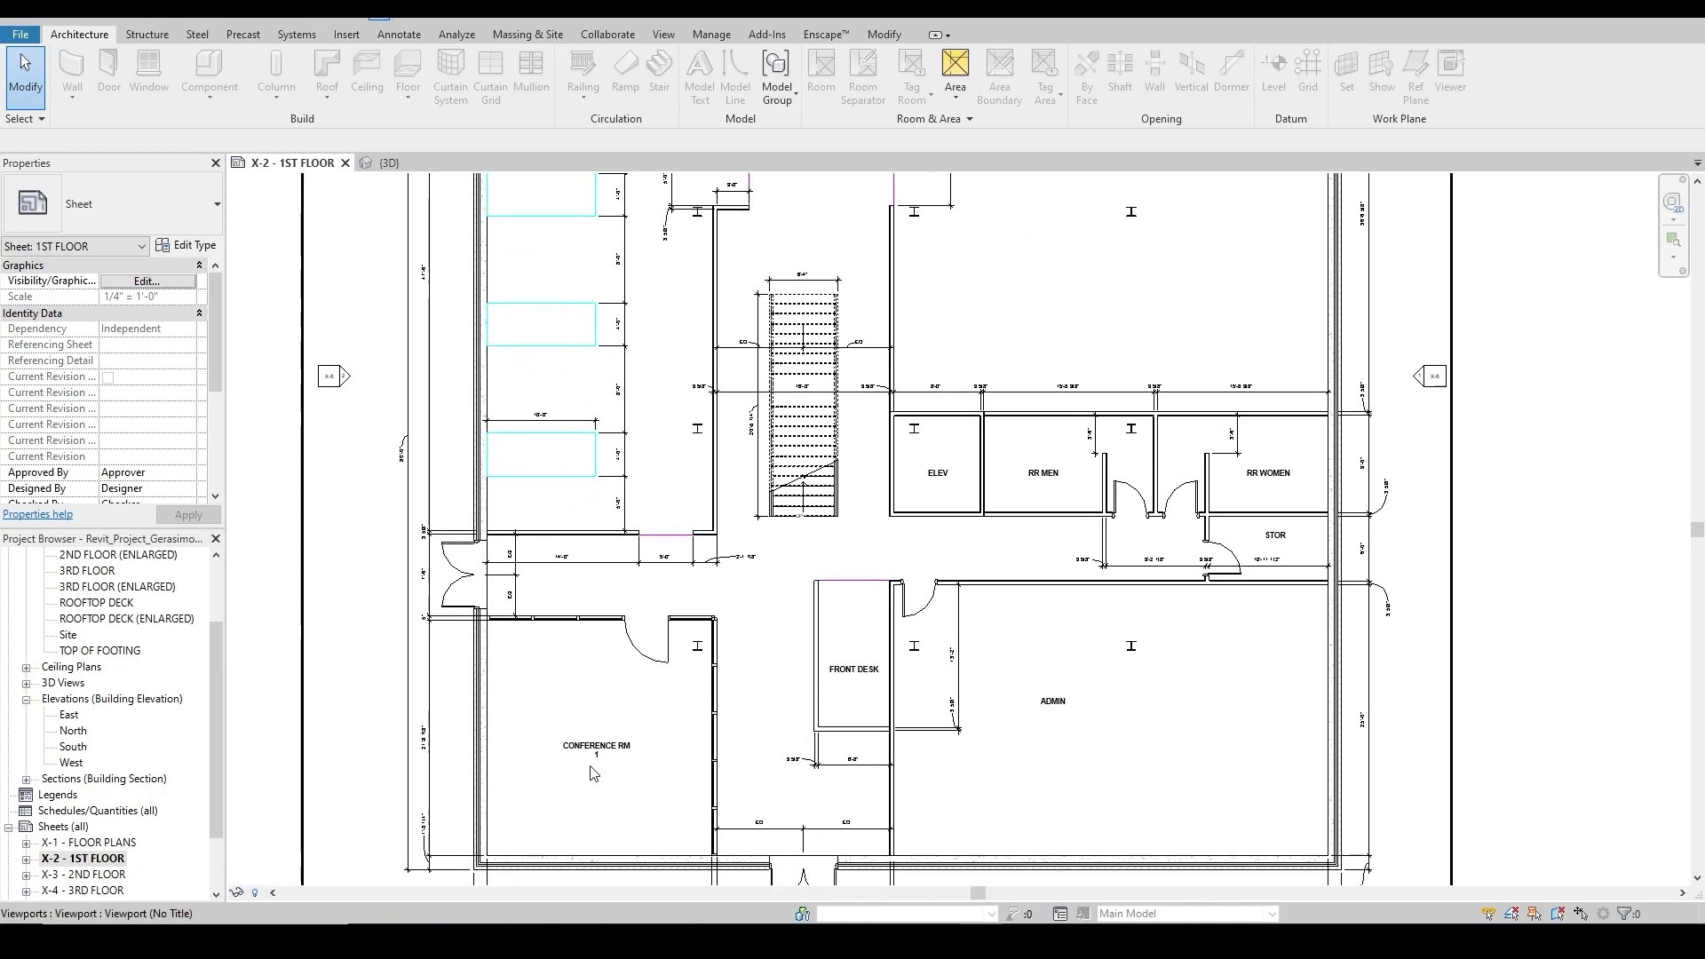
scroll(593, 774, up, 2)
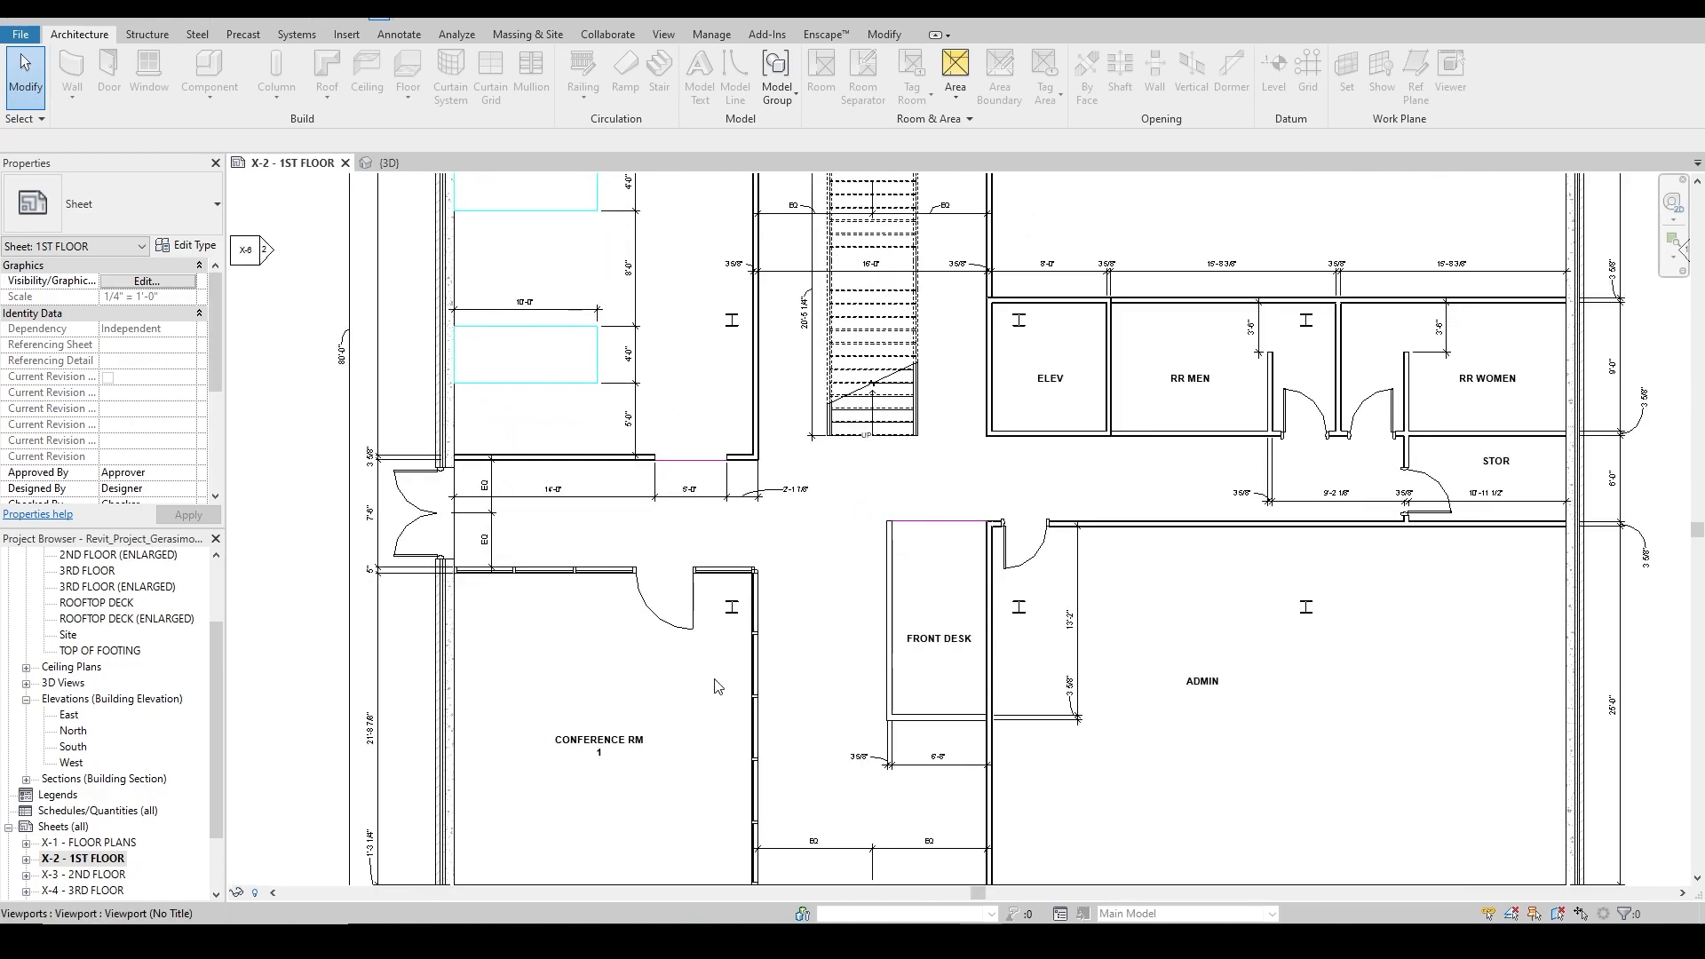
scroll(751, 744, up, 2)
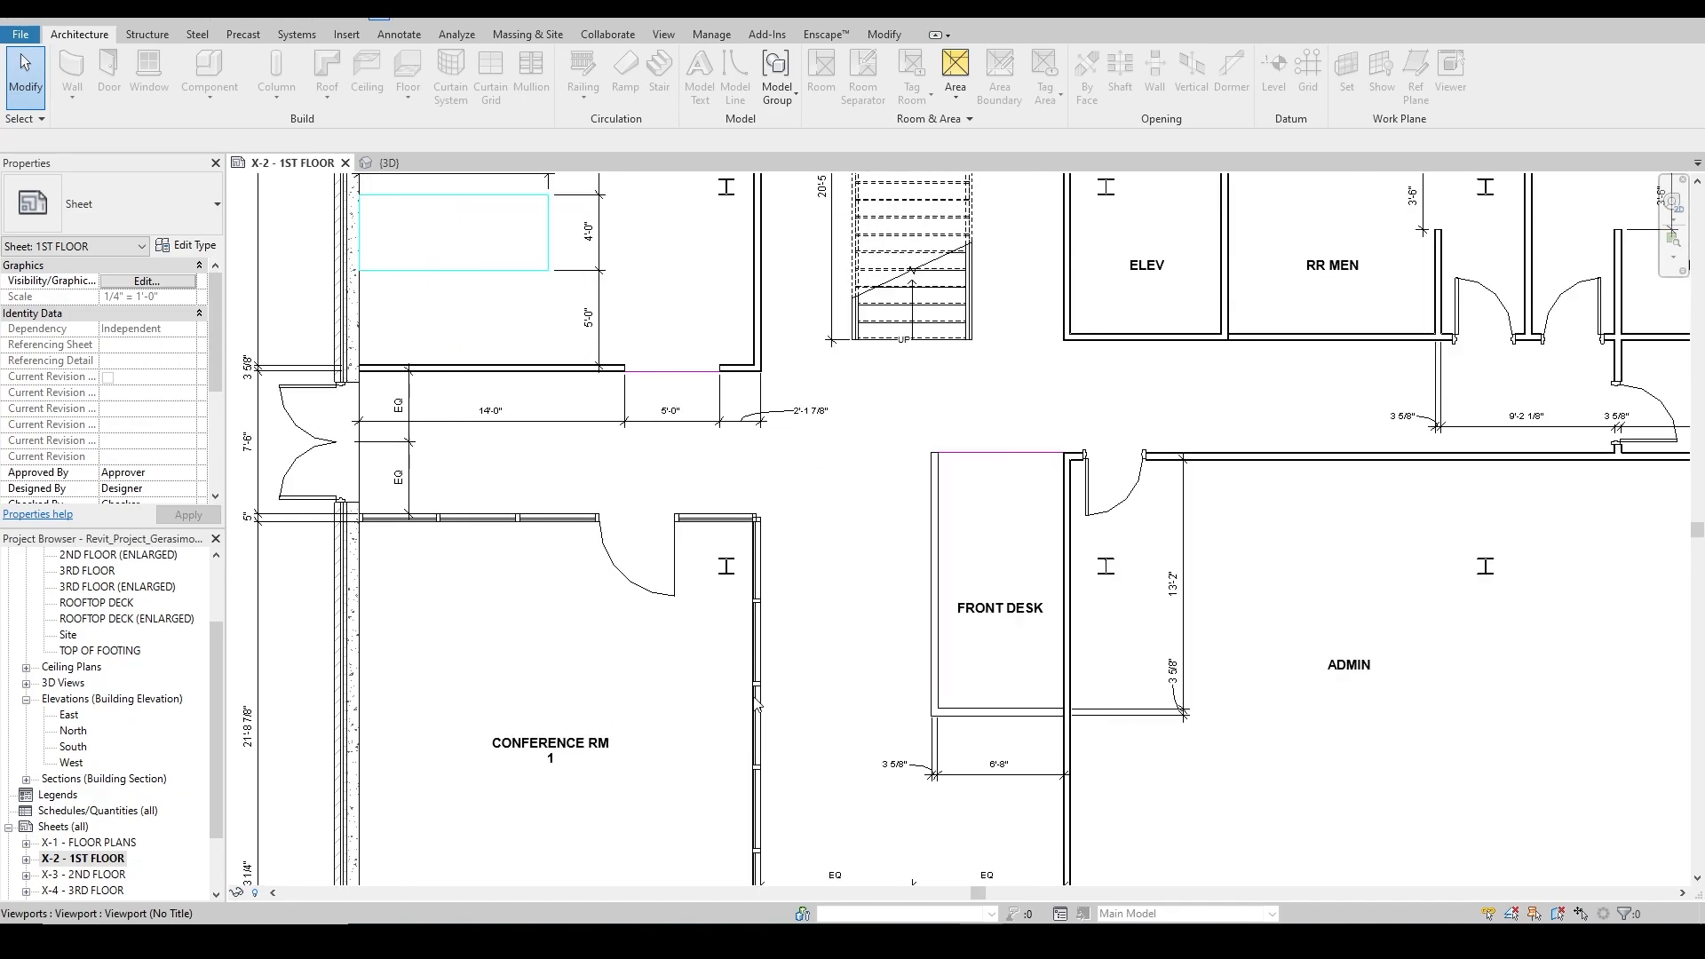
double_click(757, 701)
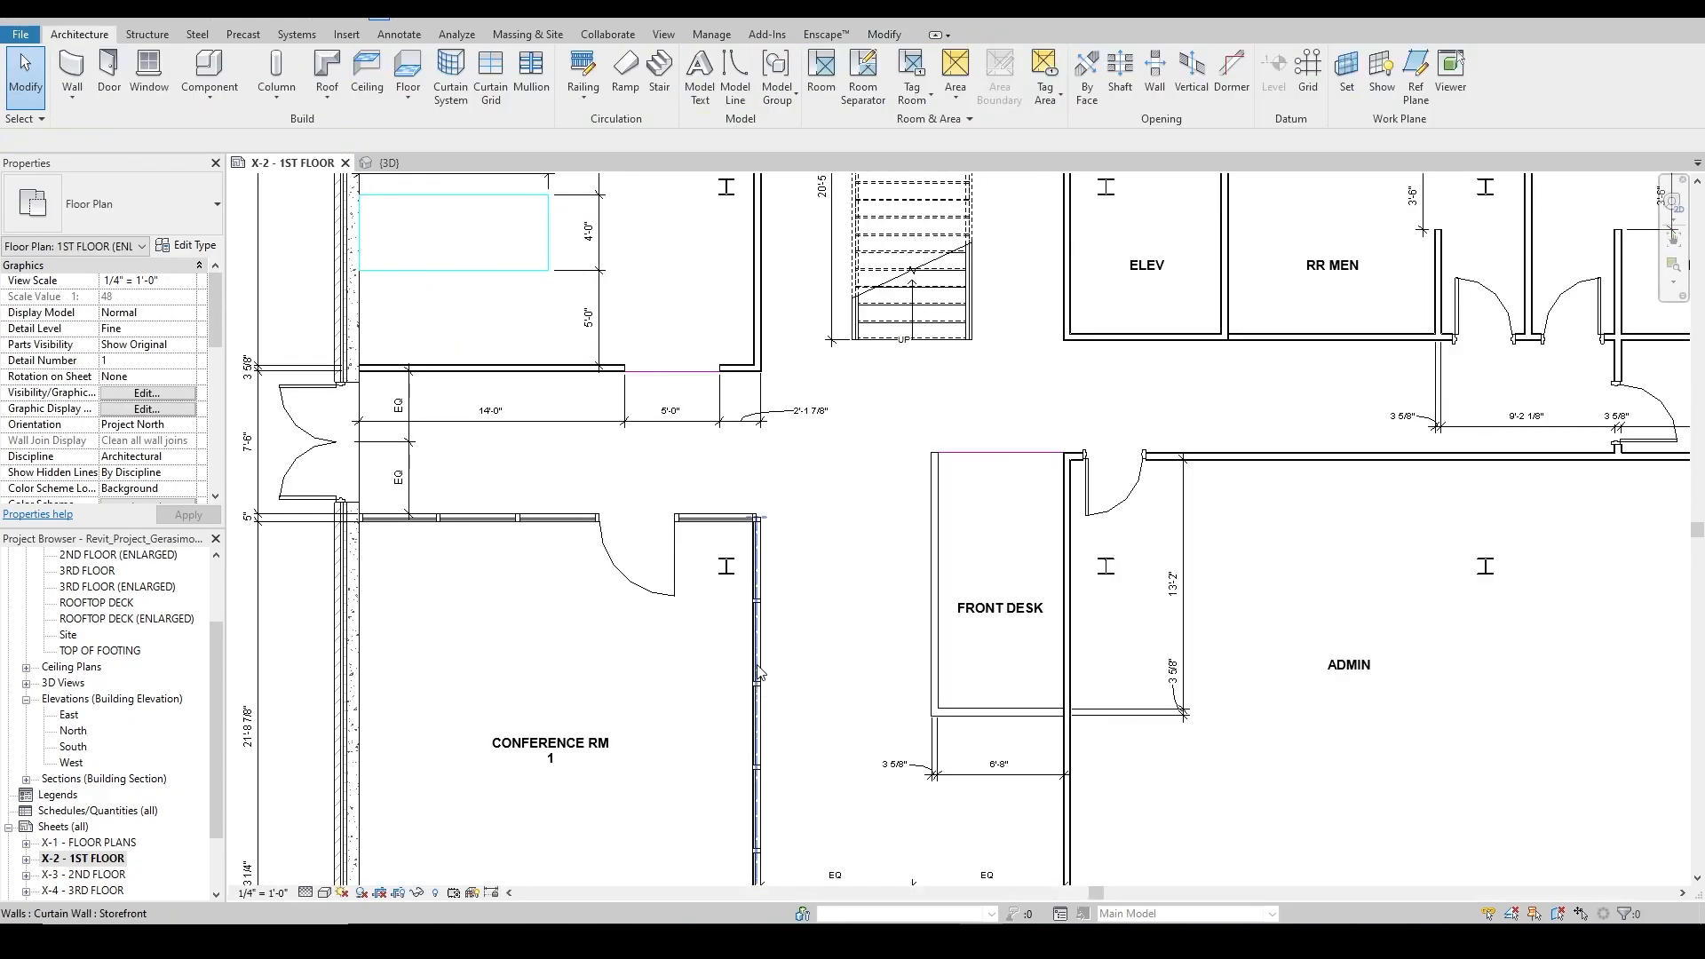
click(759, 675)
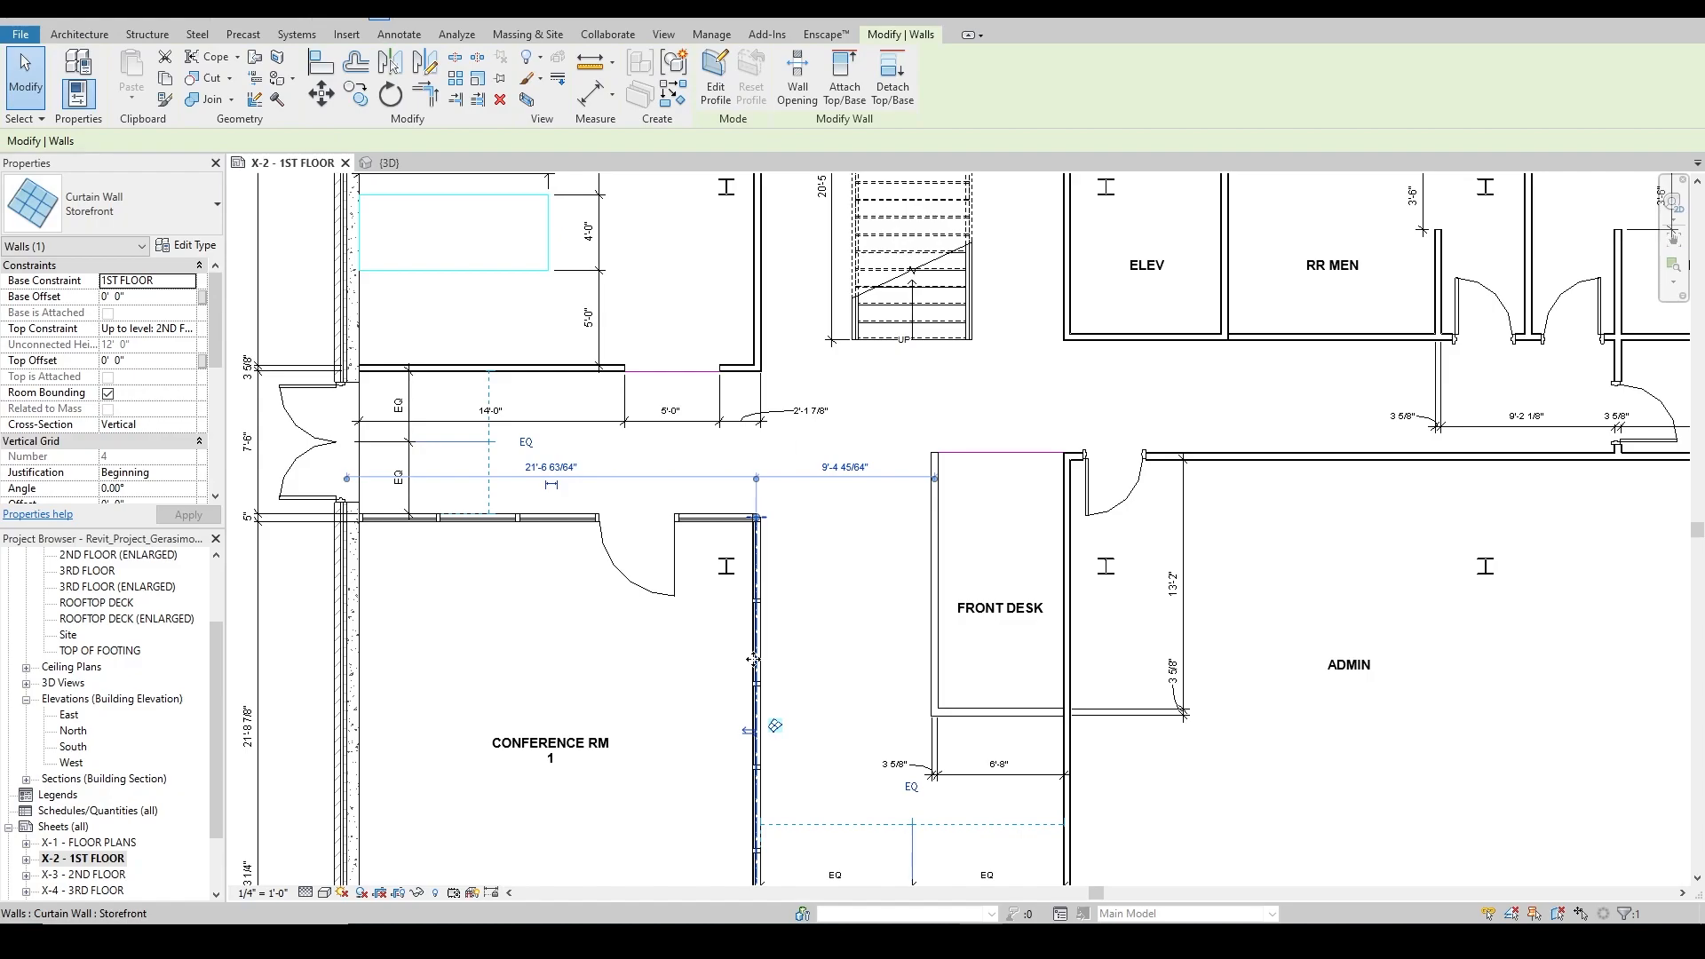
key(Escape)
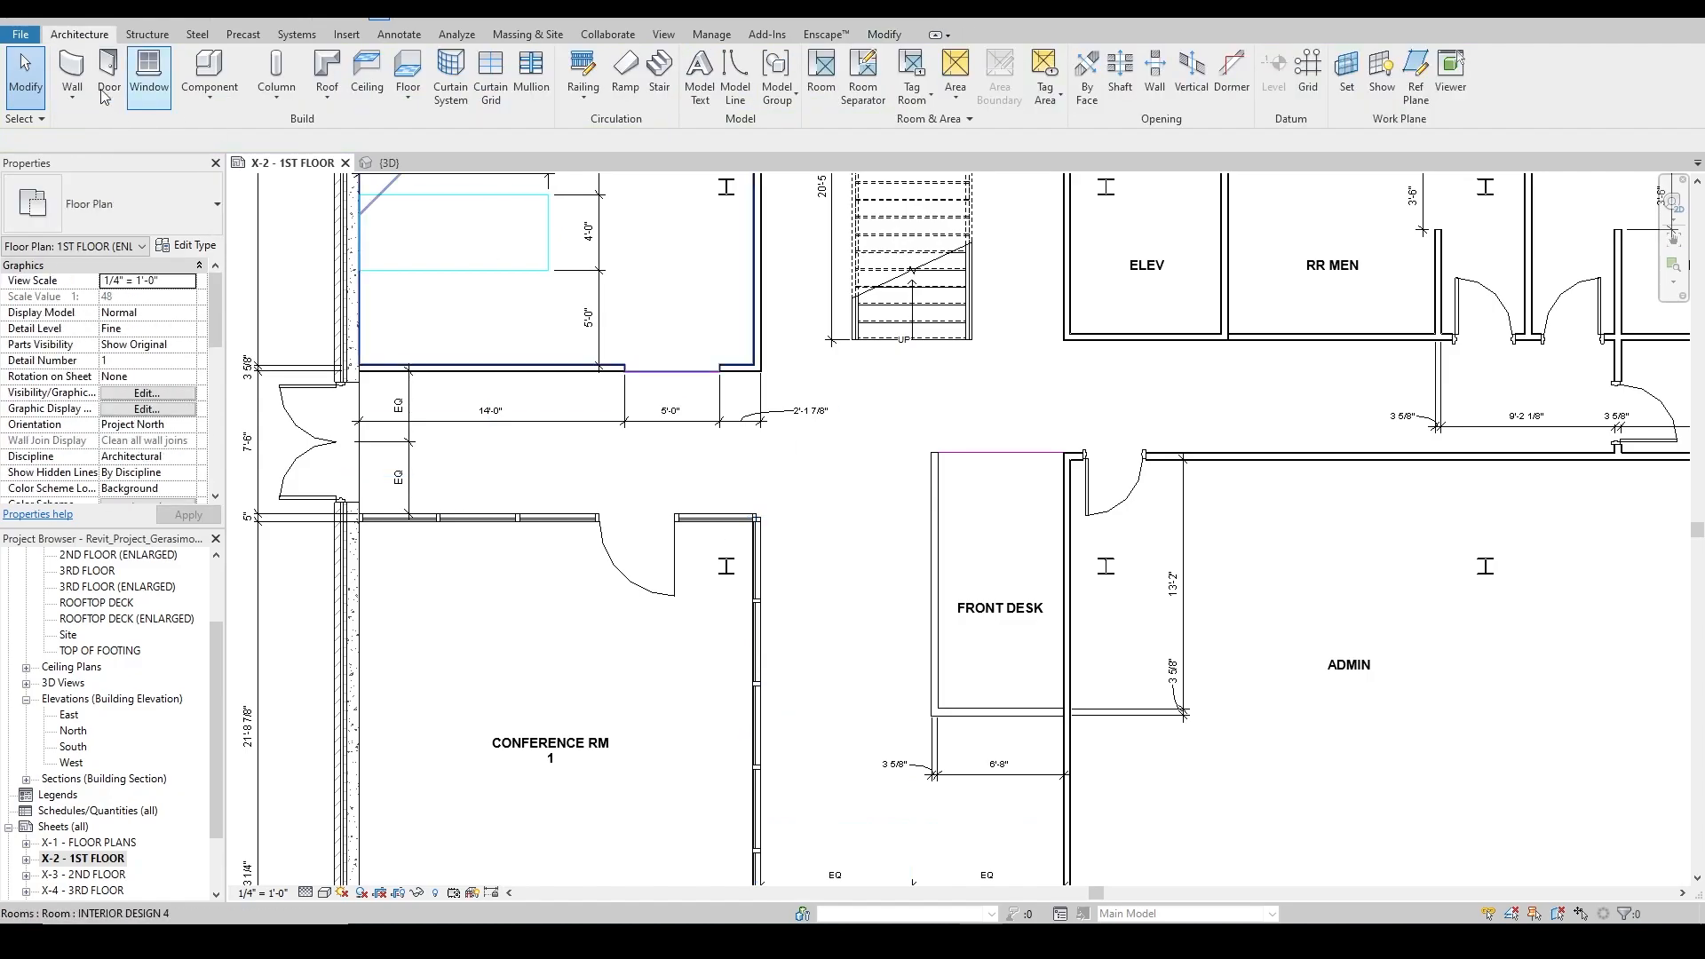
click(71, 85)
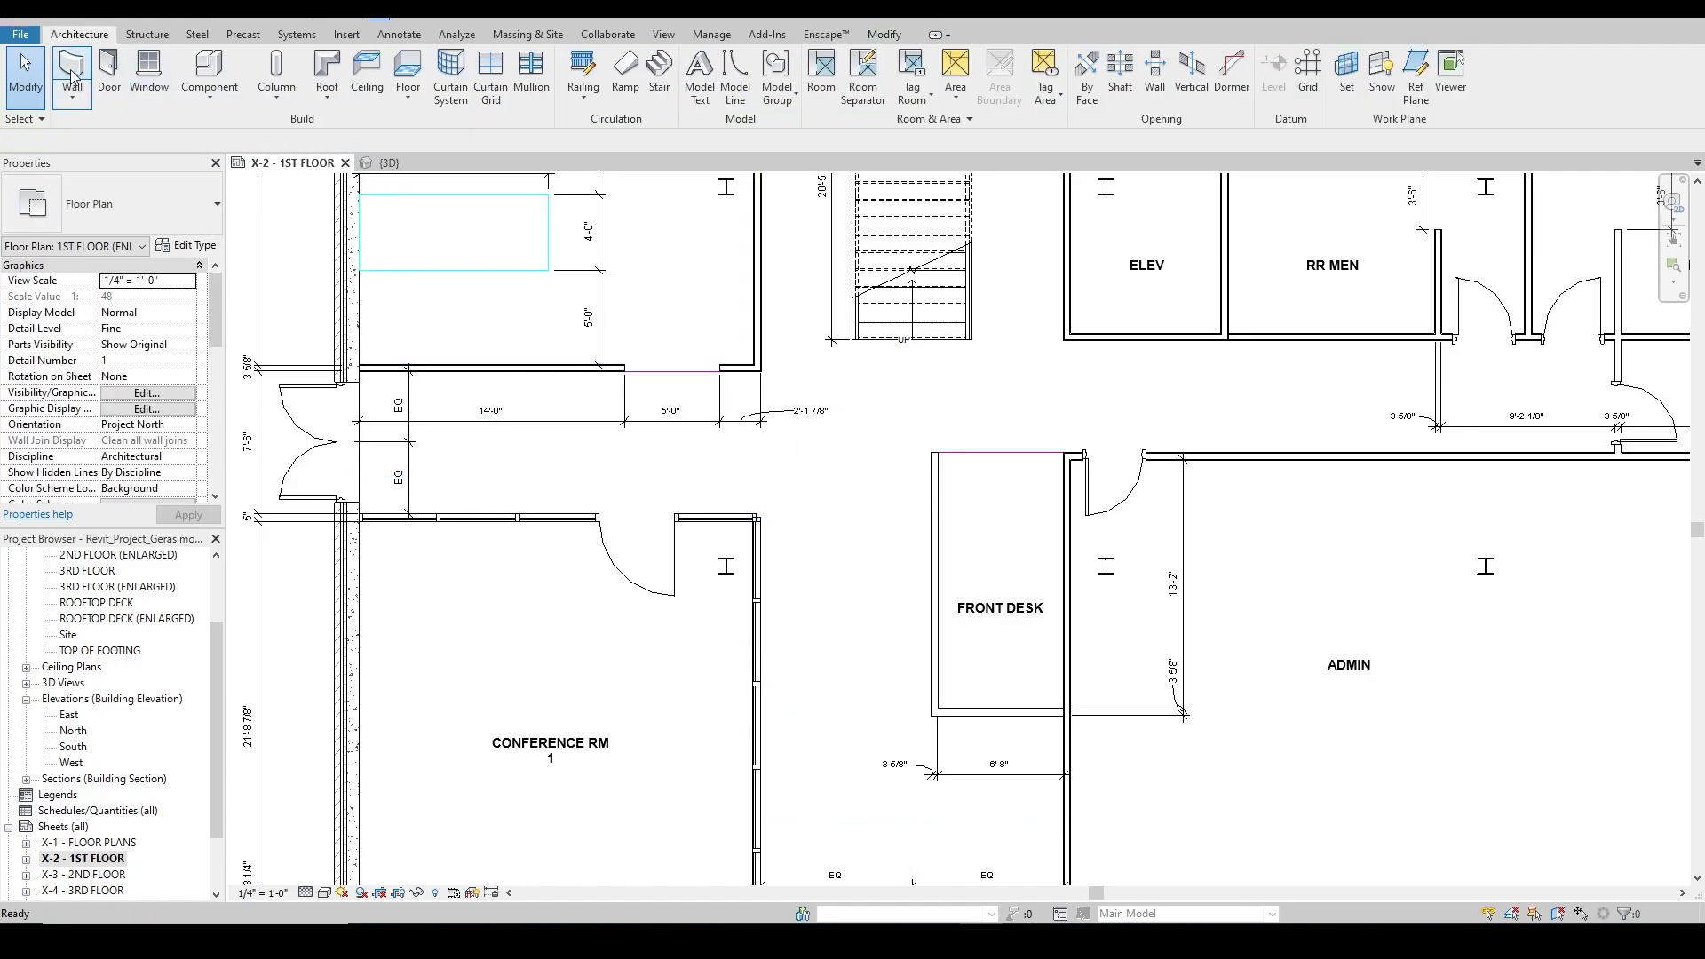
click(152, 231)
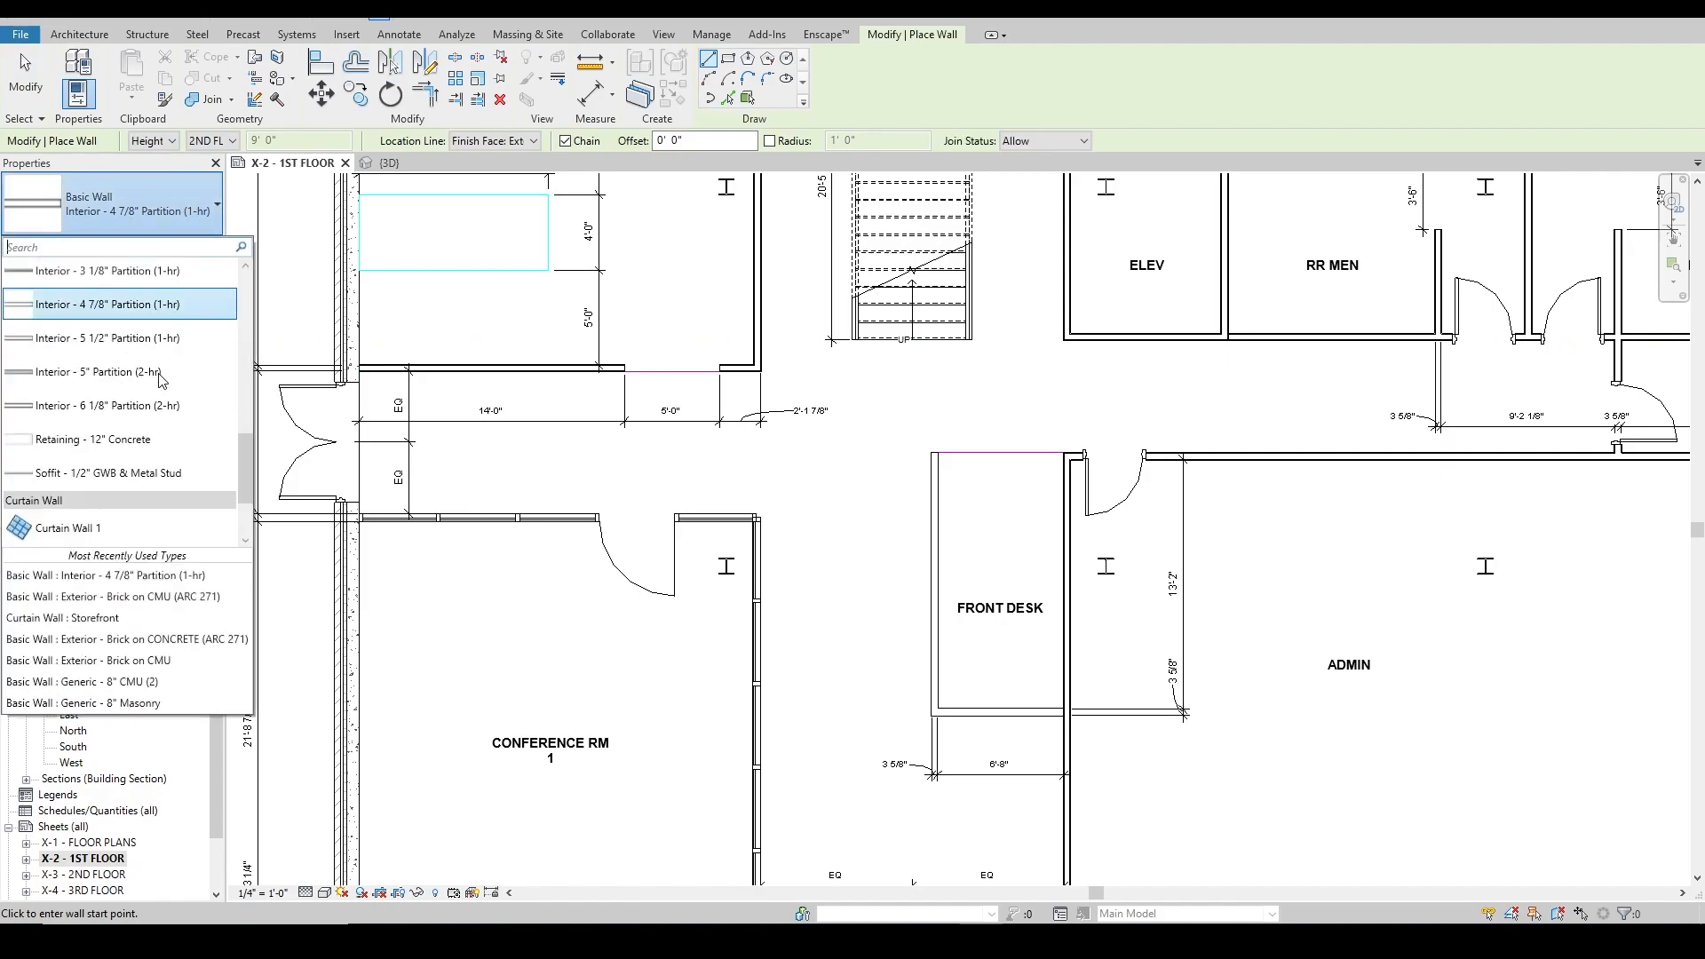
scroll(162, 404, down, 1)
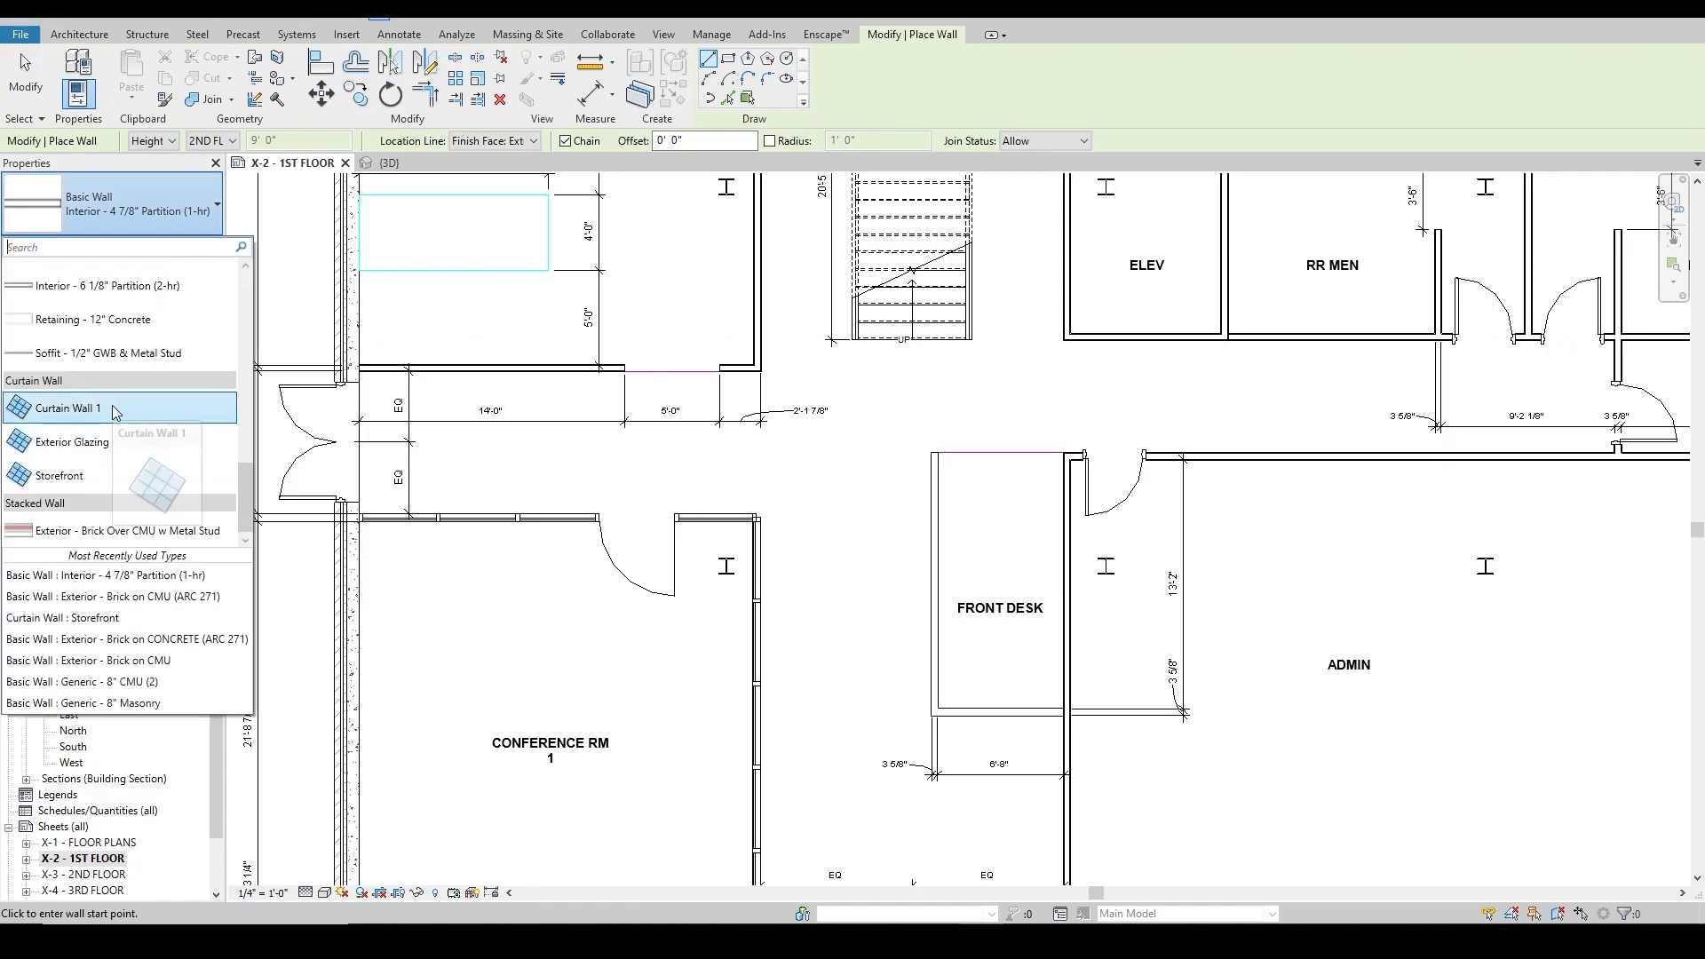
click(107, 485)
key(Escape)
Examine the Storefront curtain walls around CONFERENCE RM 1, including their rectangular mullions and the door in the wall.
key(Tab)
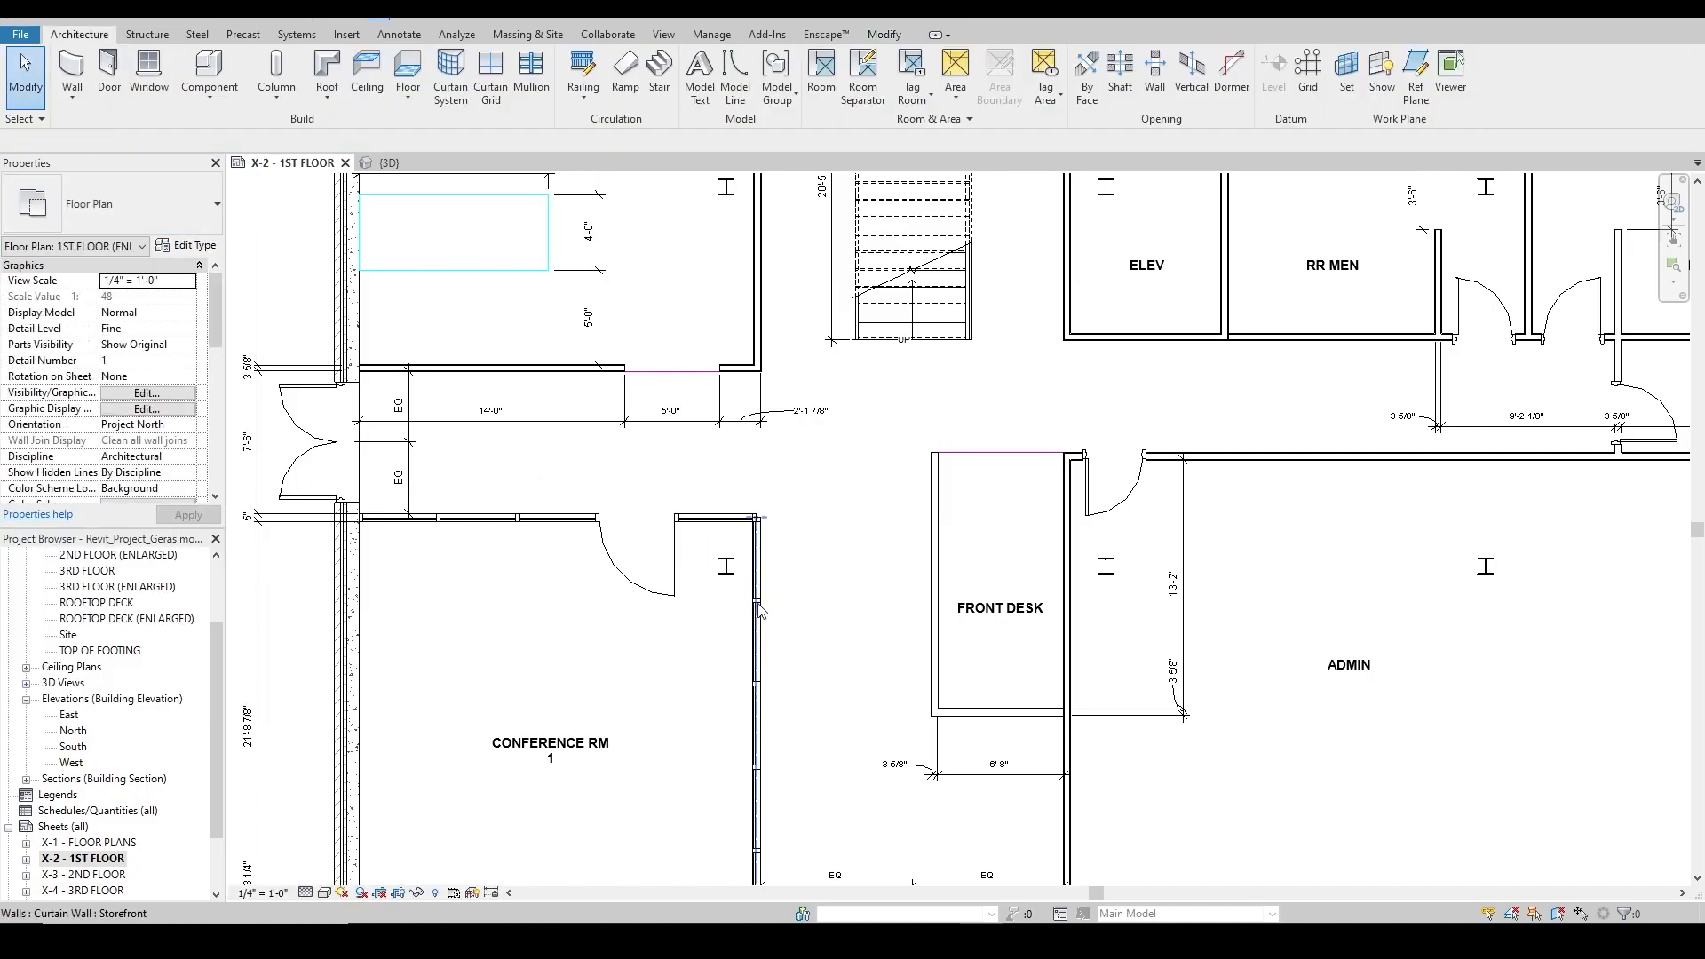
click(761, 604)
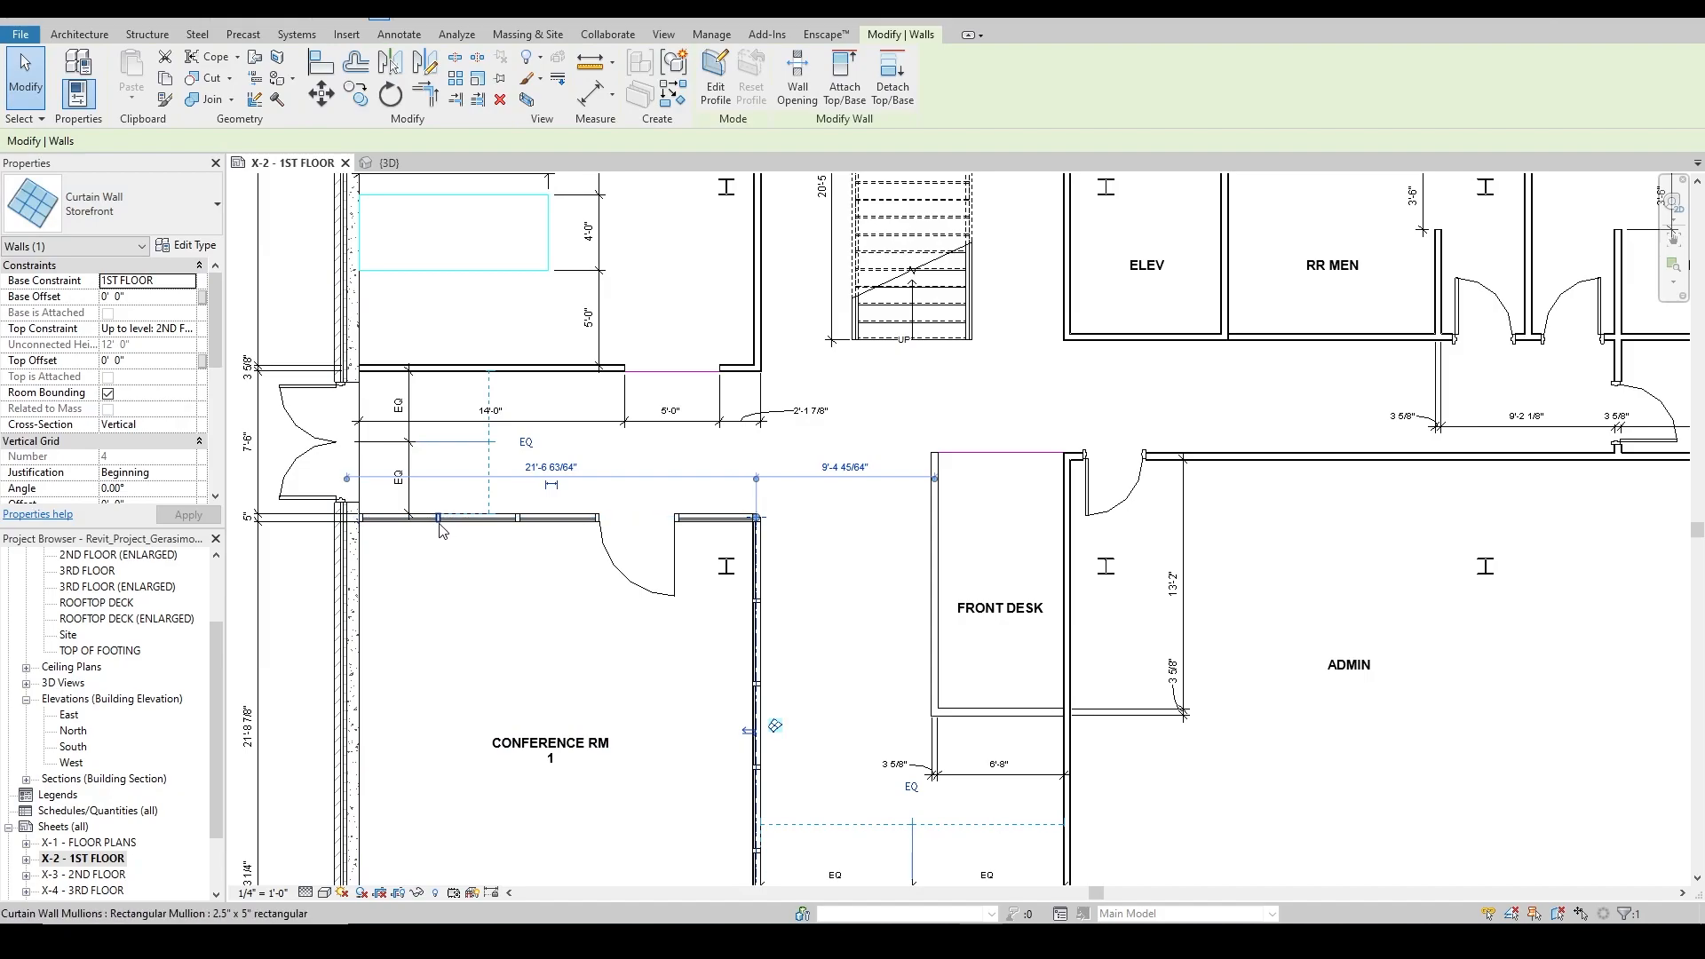
scroll(439, 530, up, 2)
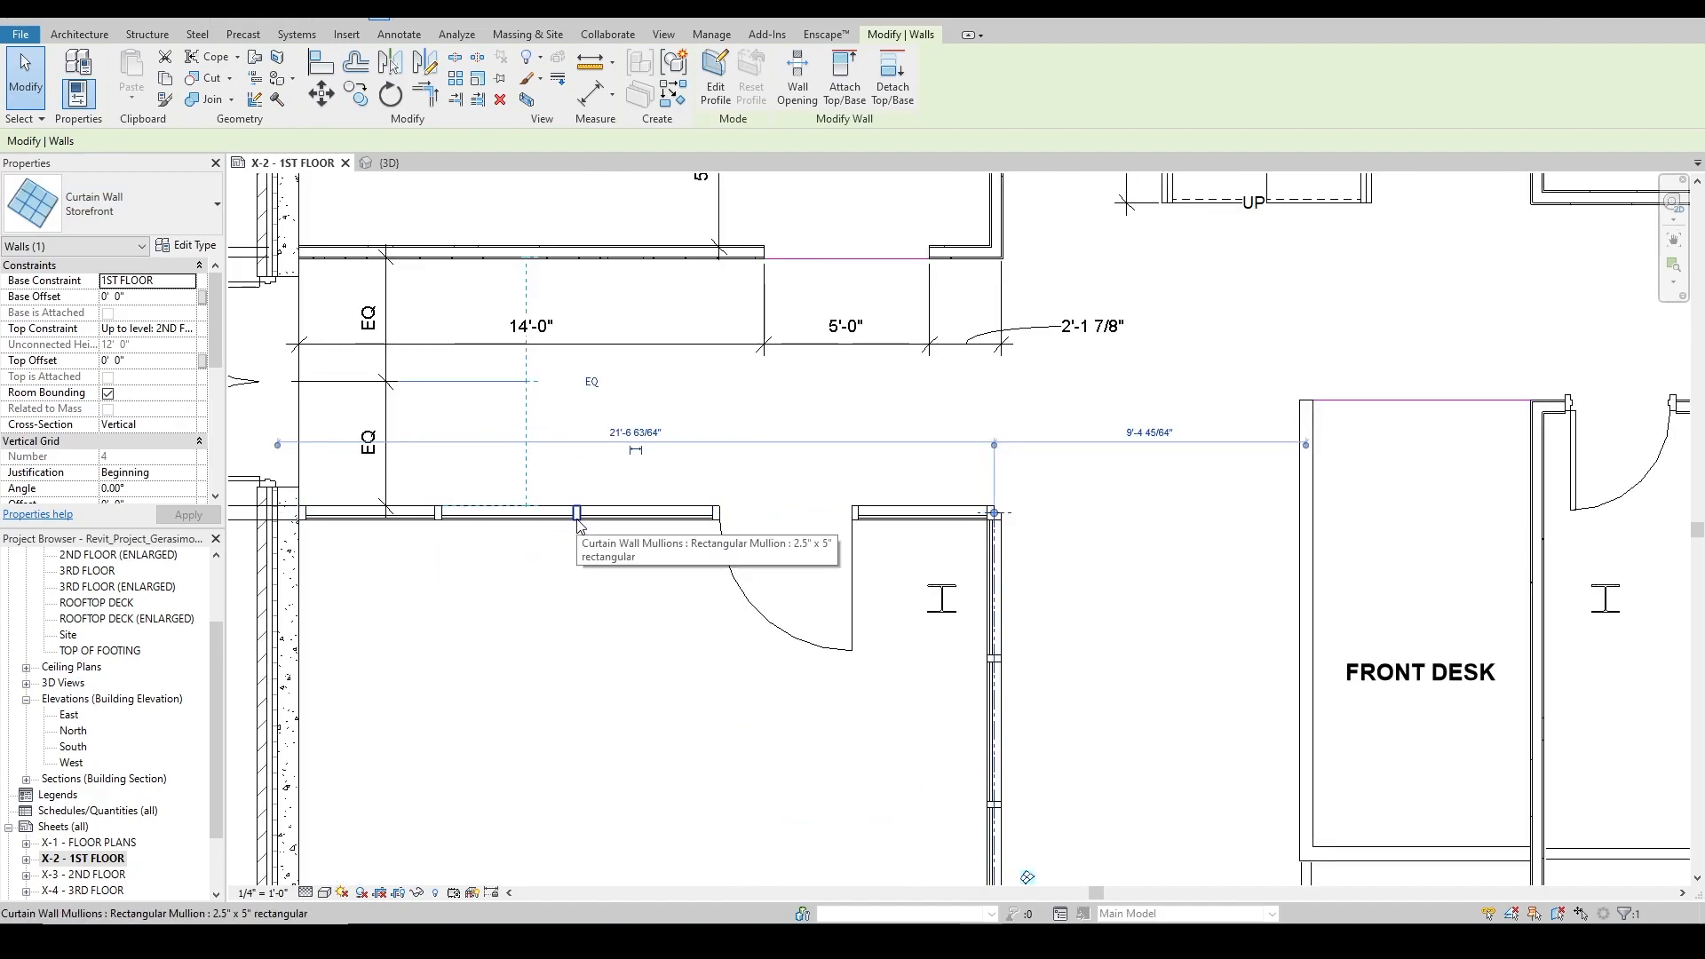
scroll(577, 524, down, 3)
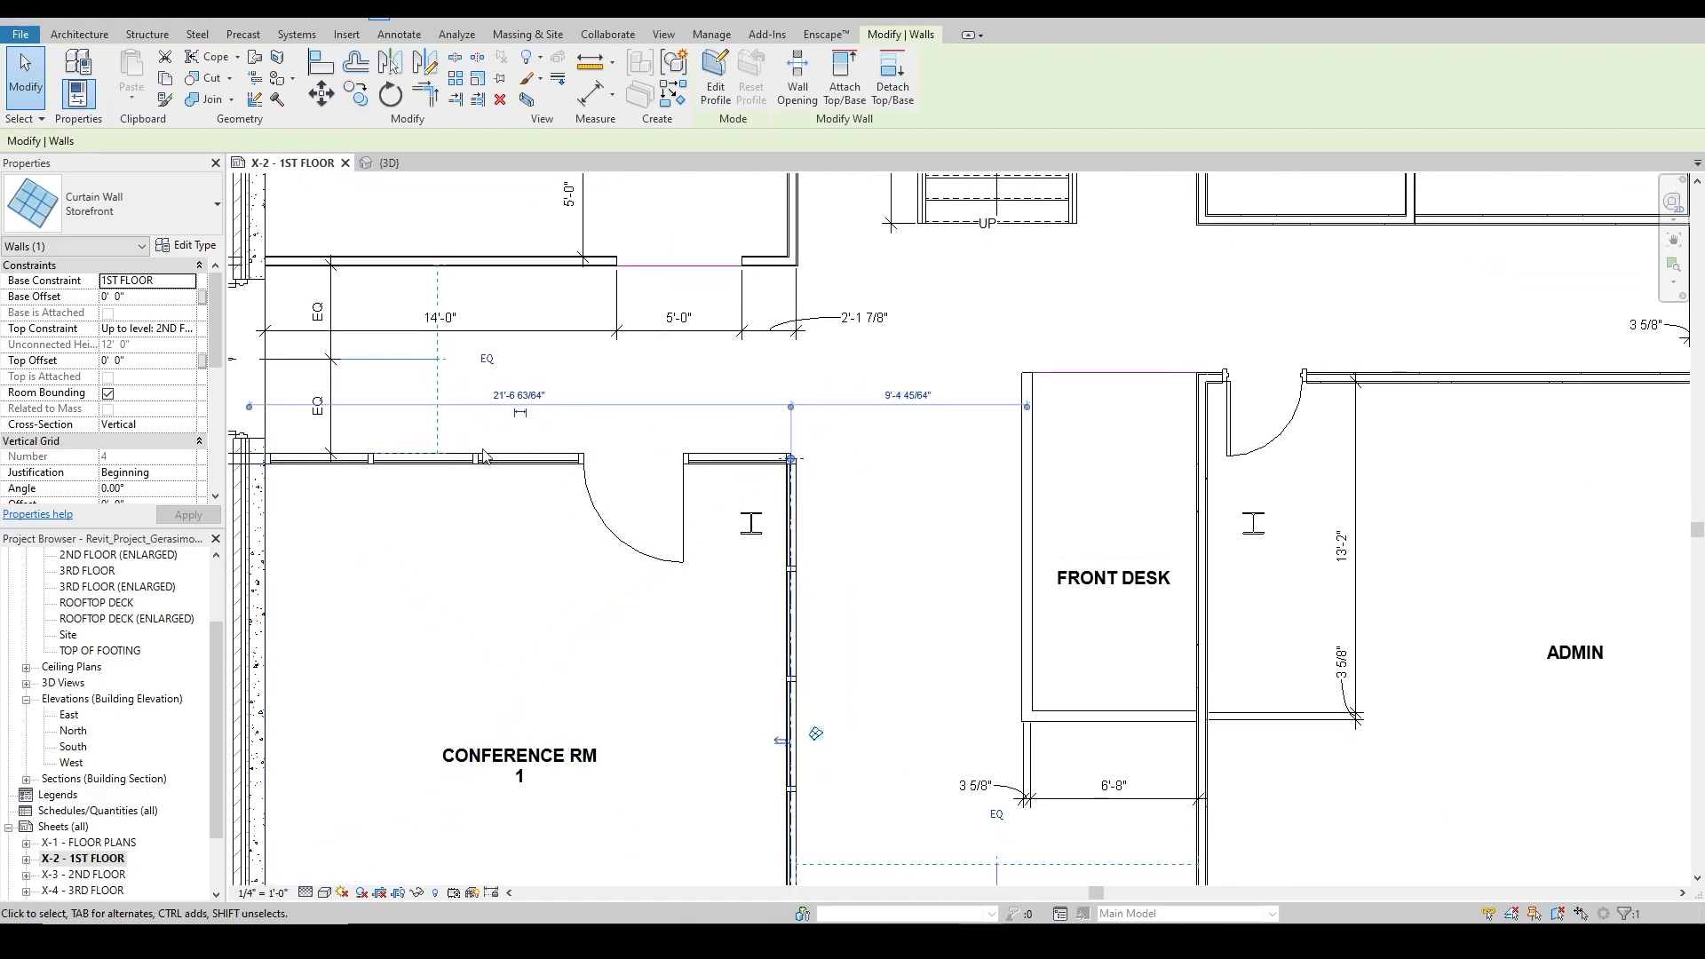
scroll(485, 456, down, 1)
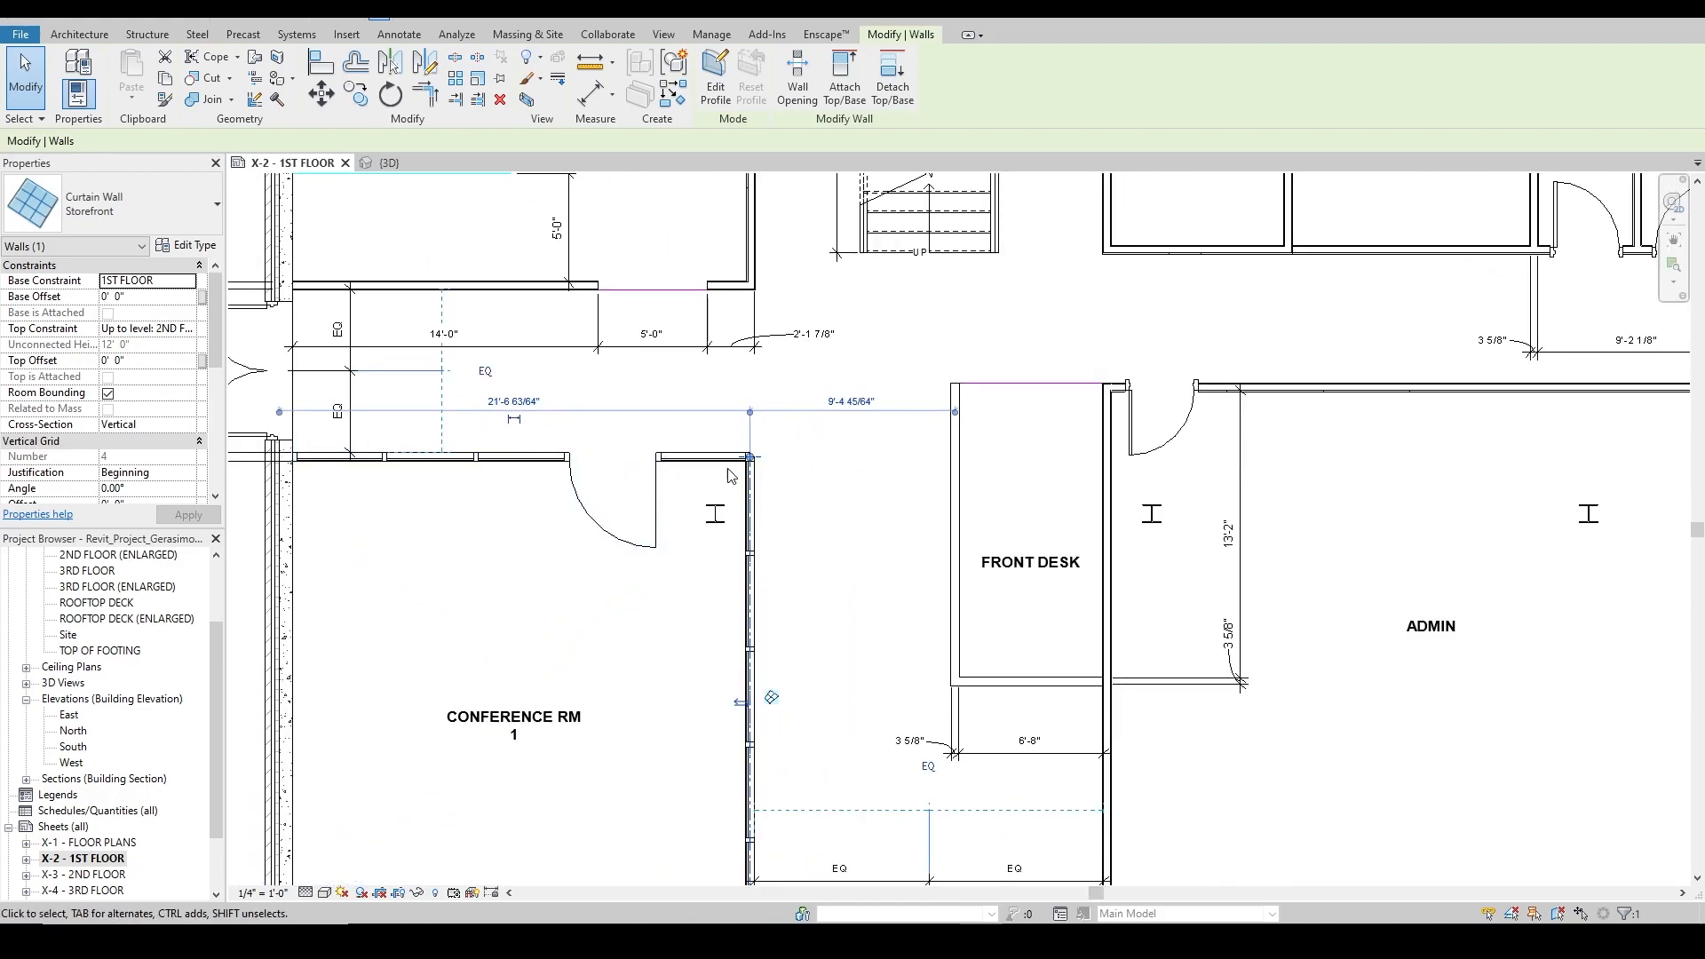
middle_drag(766, 677, 766, 604)
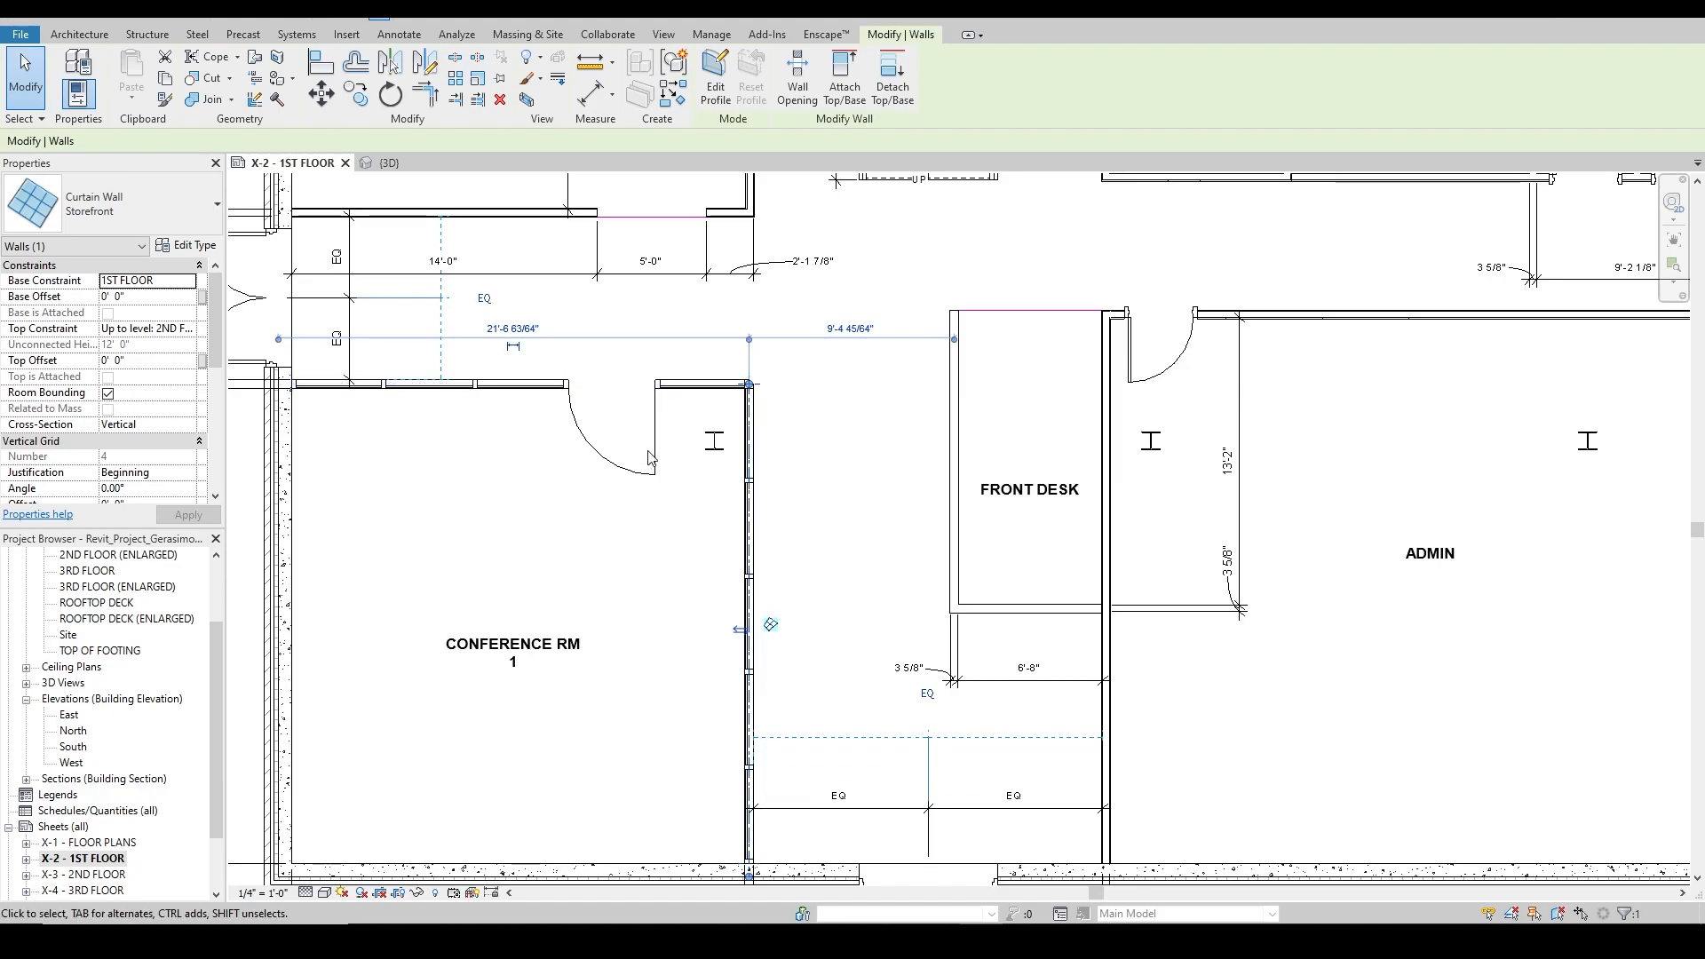
scroll(779, 540, up, 2)
click(769, 529)
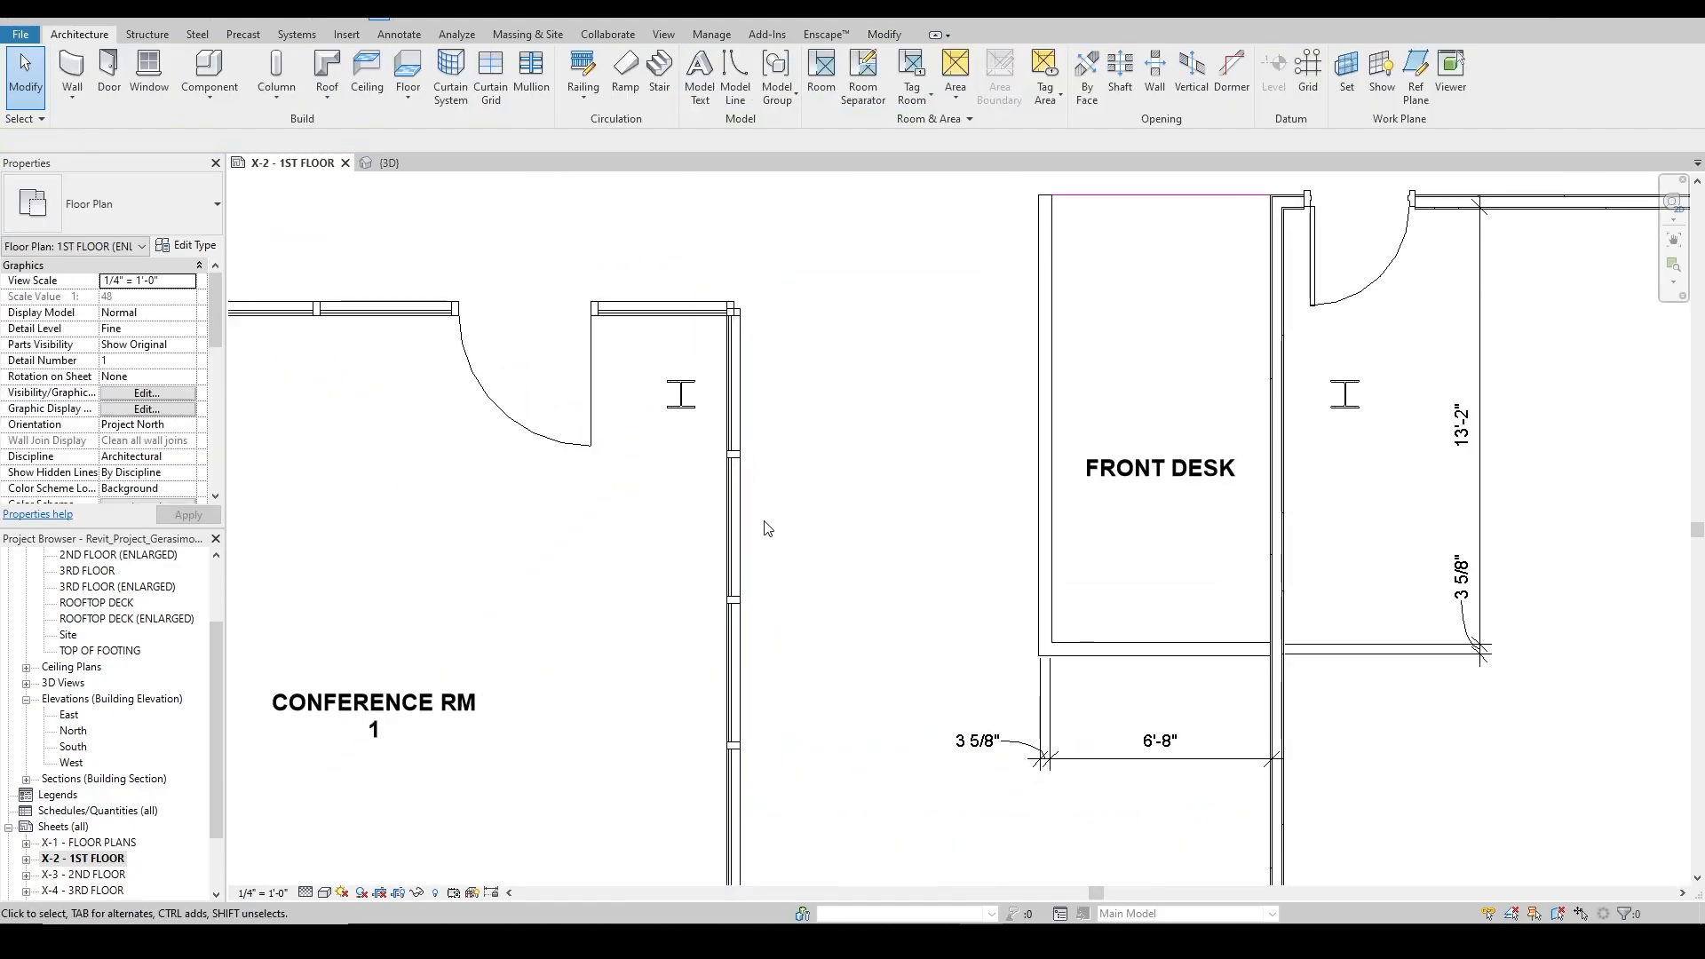
Unpin and delete the rectangular mullion along the second glass panel of the conference room's hallway-side curtain wall.
scroll(769, 528, up, 2)
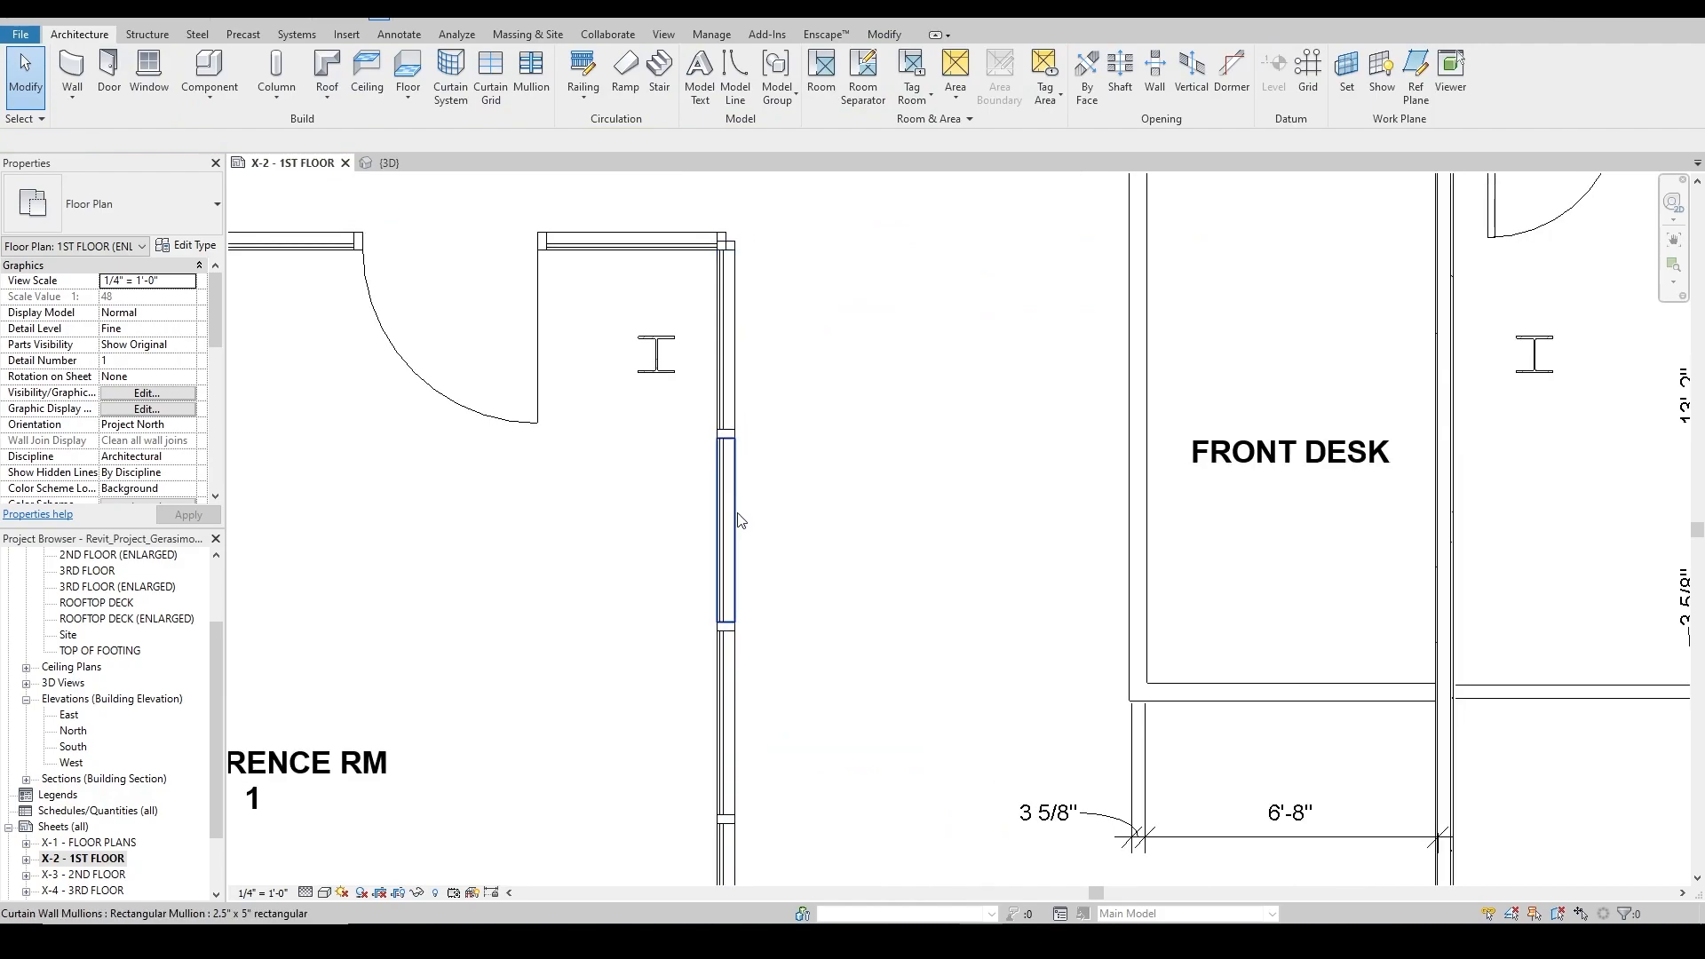
click(738, 520)
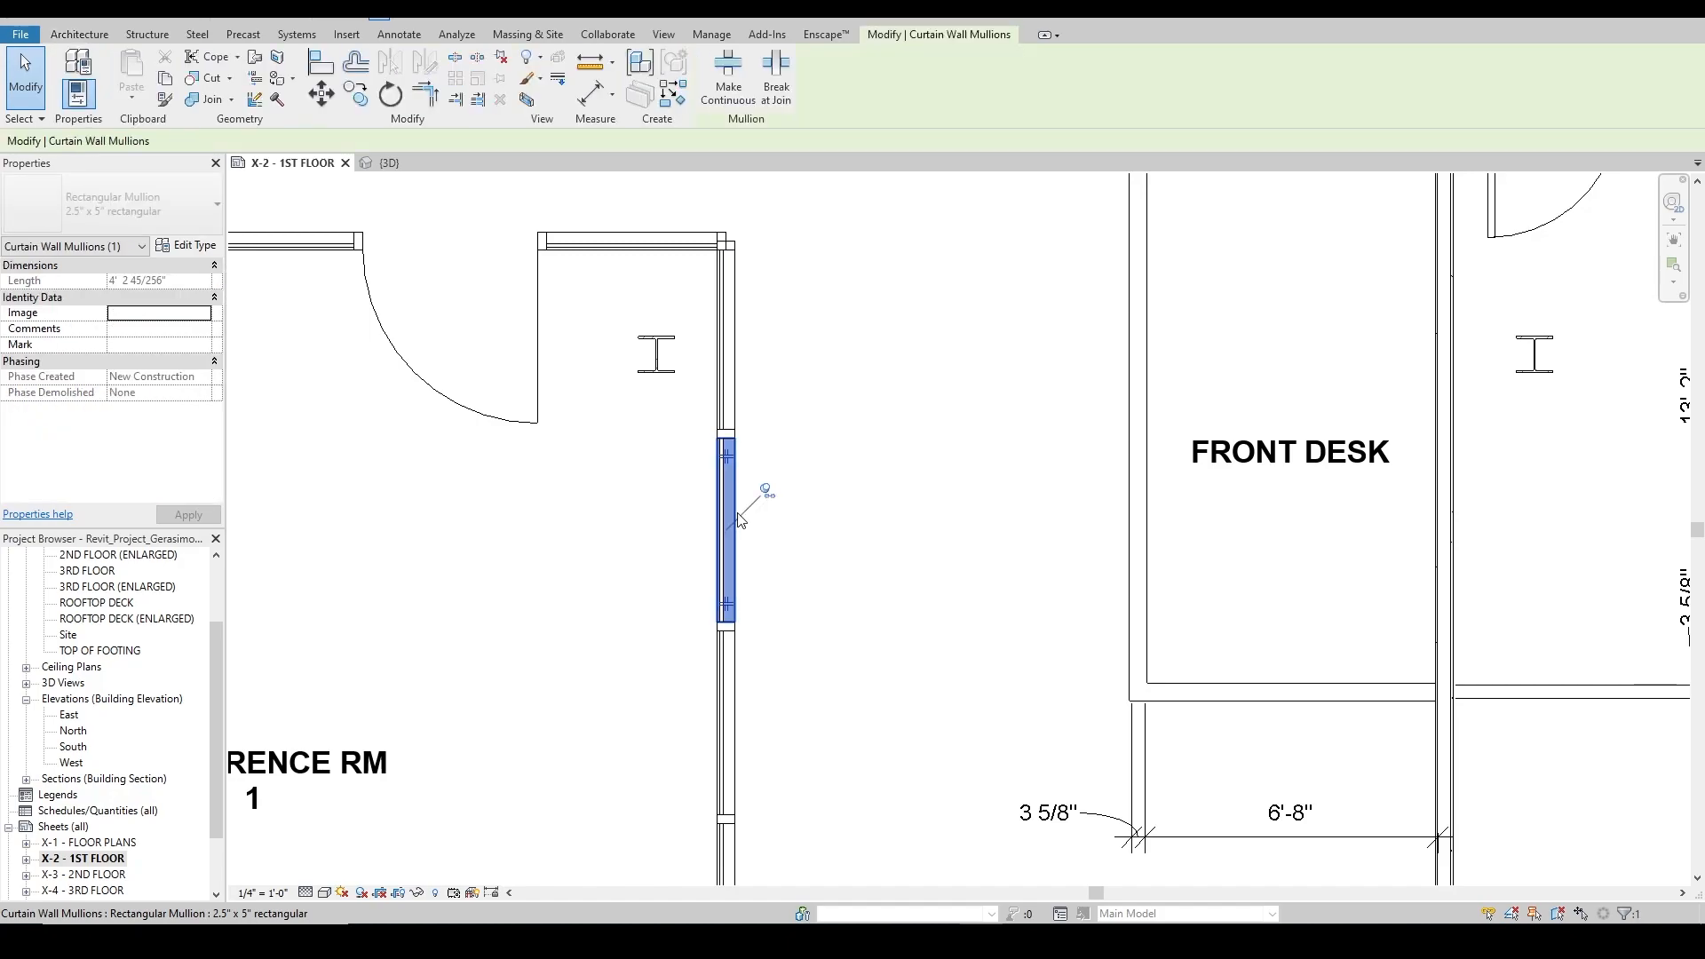
click(766, 493)
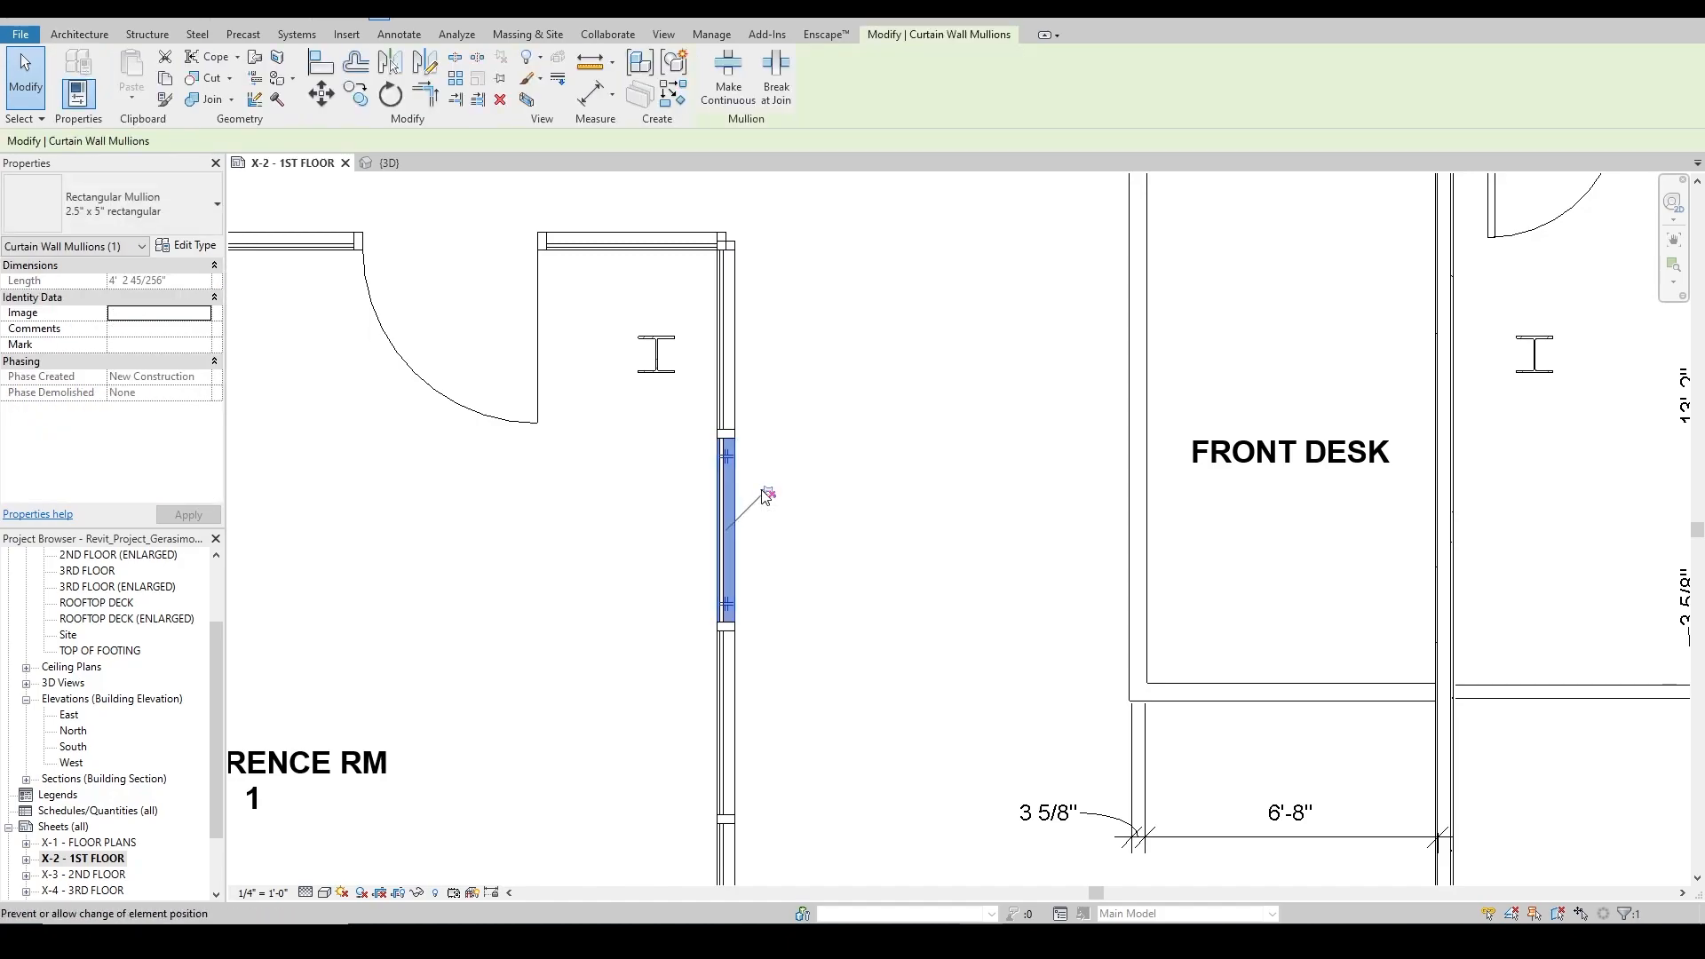
key(Delete)
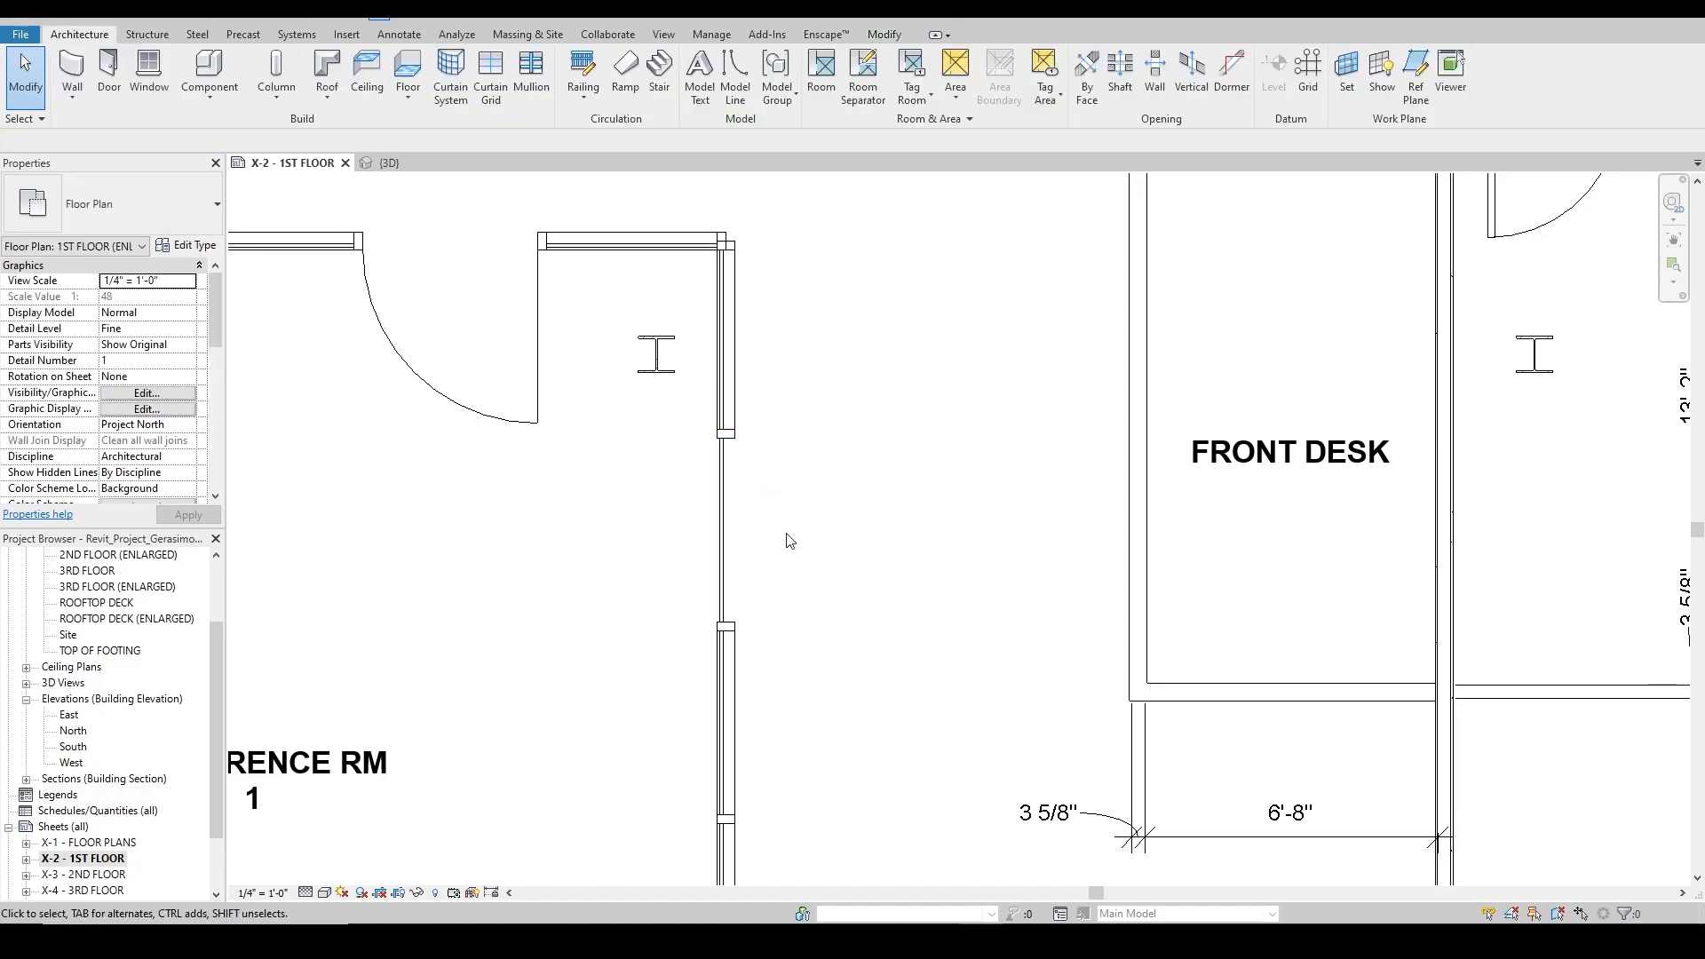
Select the glazed system panel where the mullion was removed and unpin it.
scroll(724, 528, up, 2)
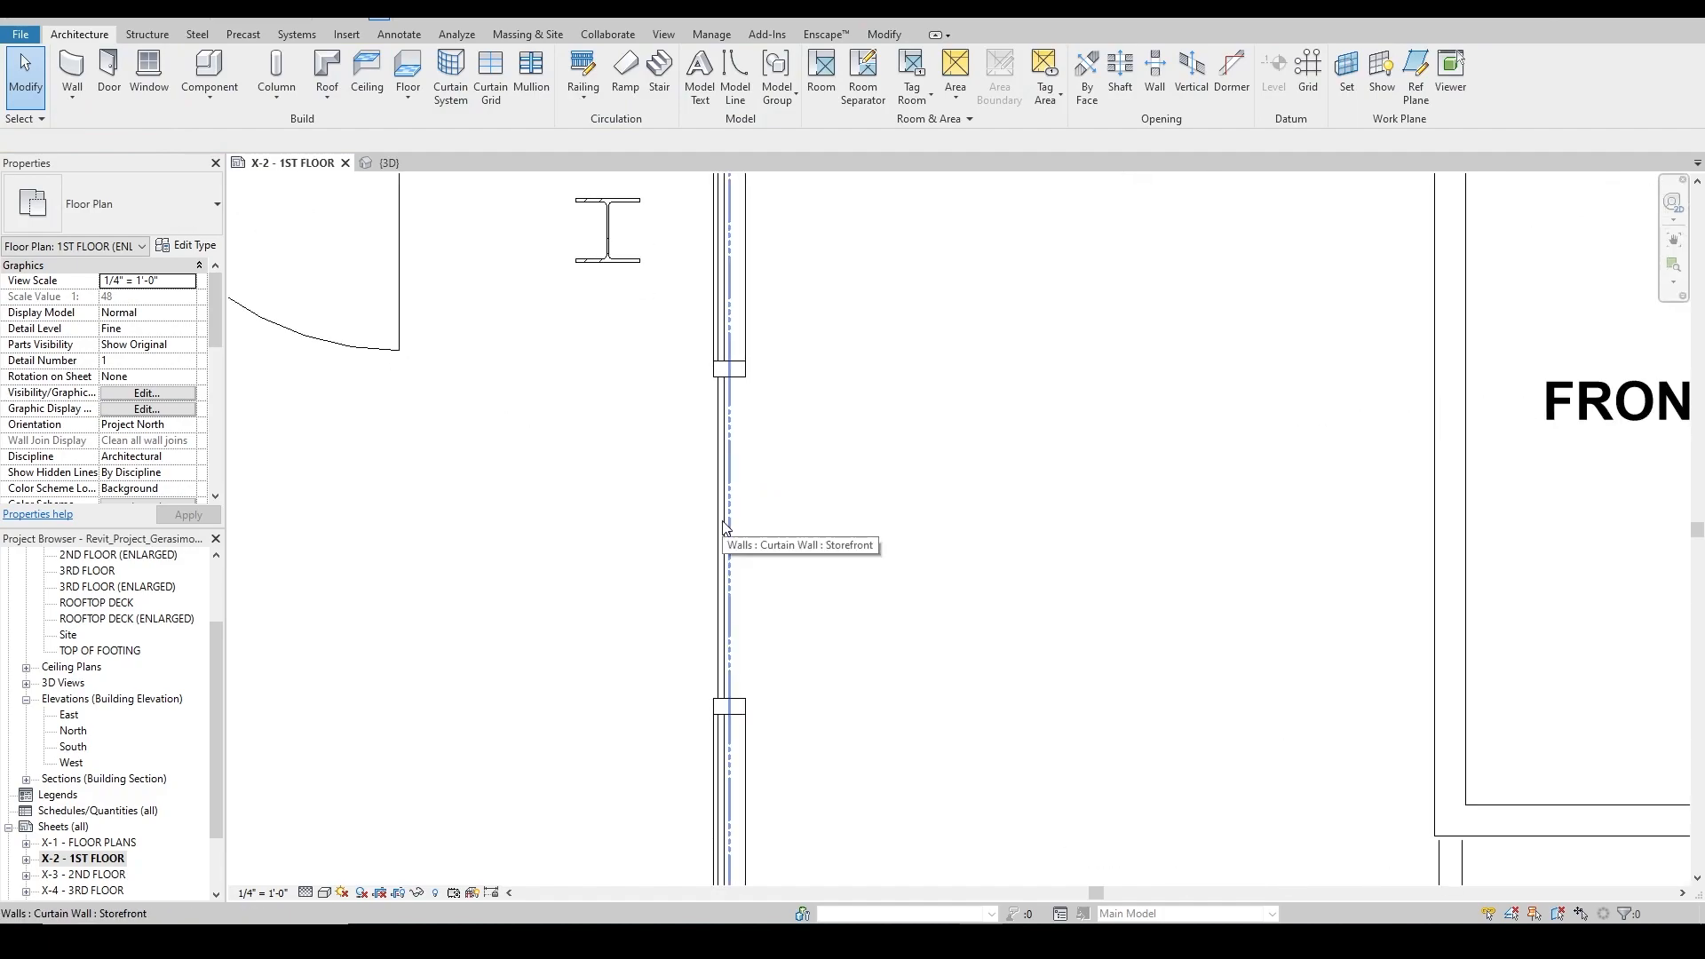
key(Tab)
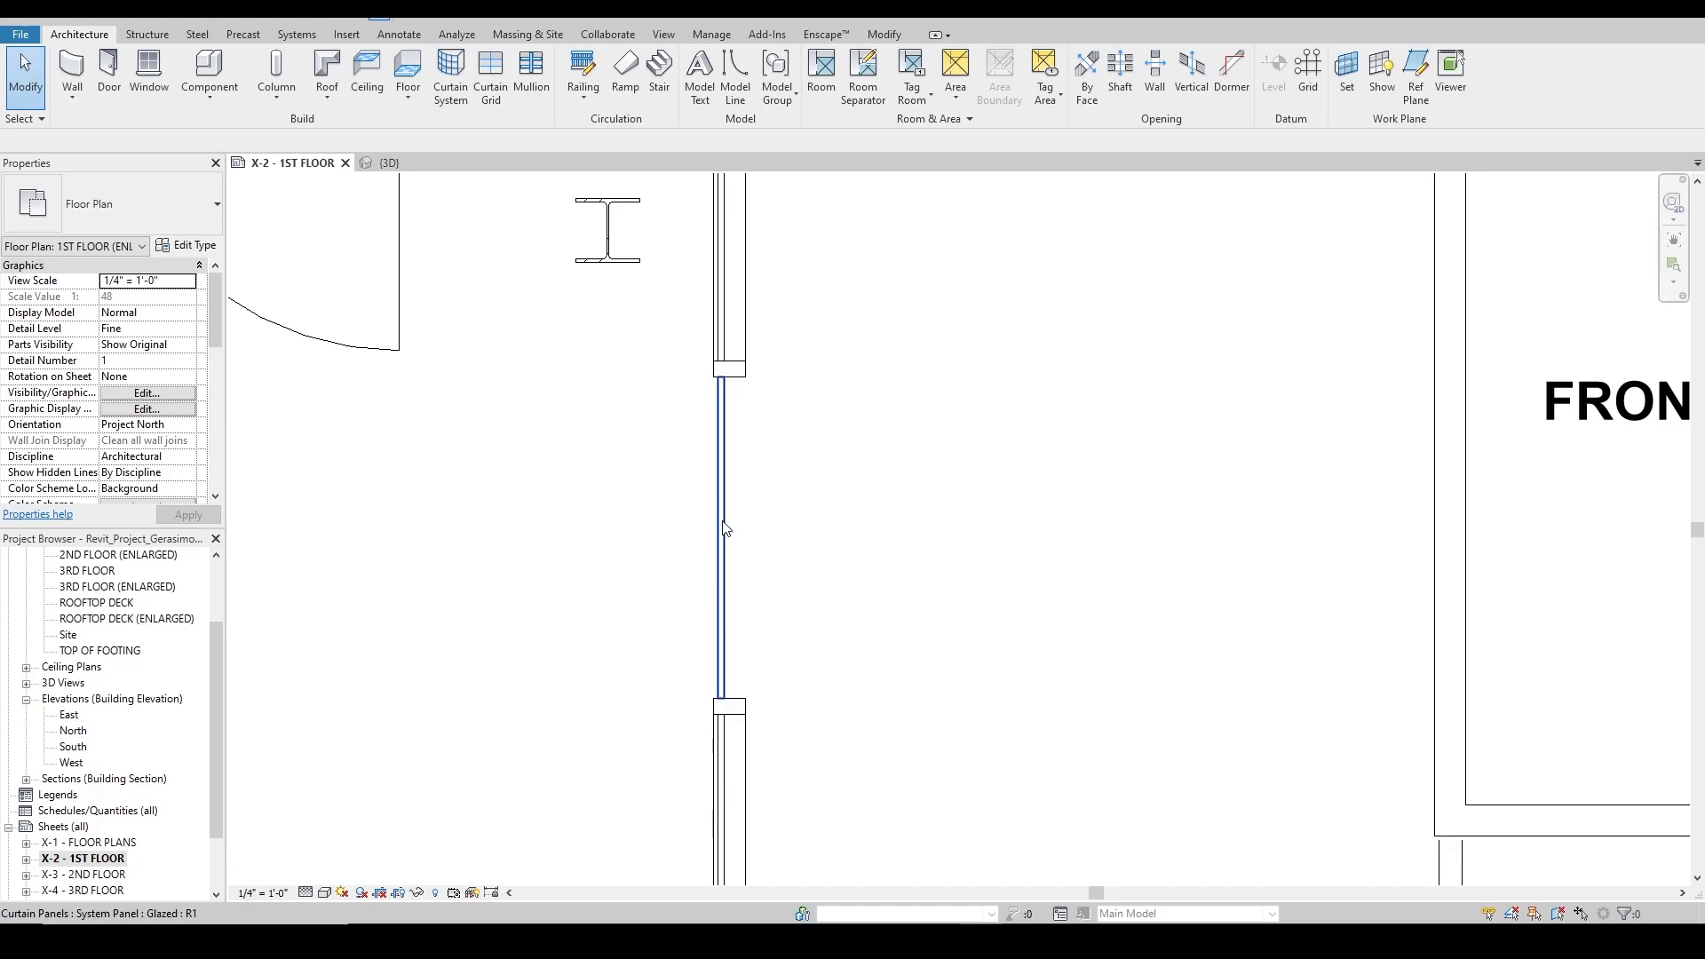
click(724, 528)
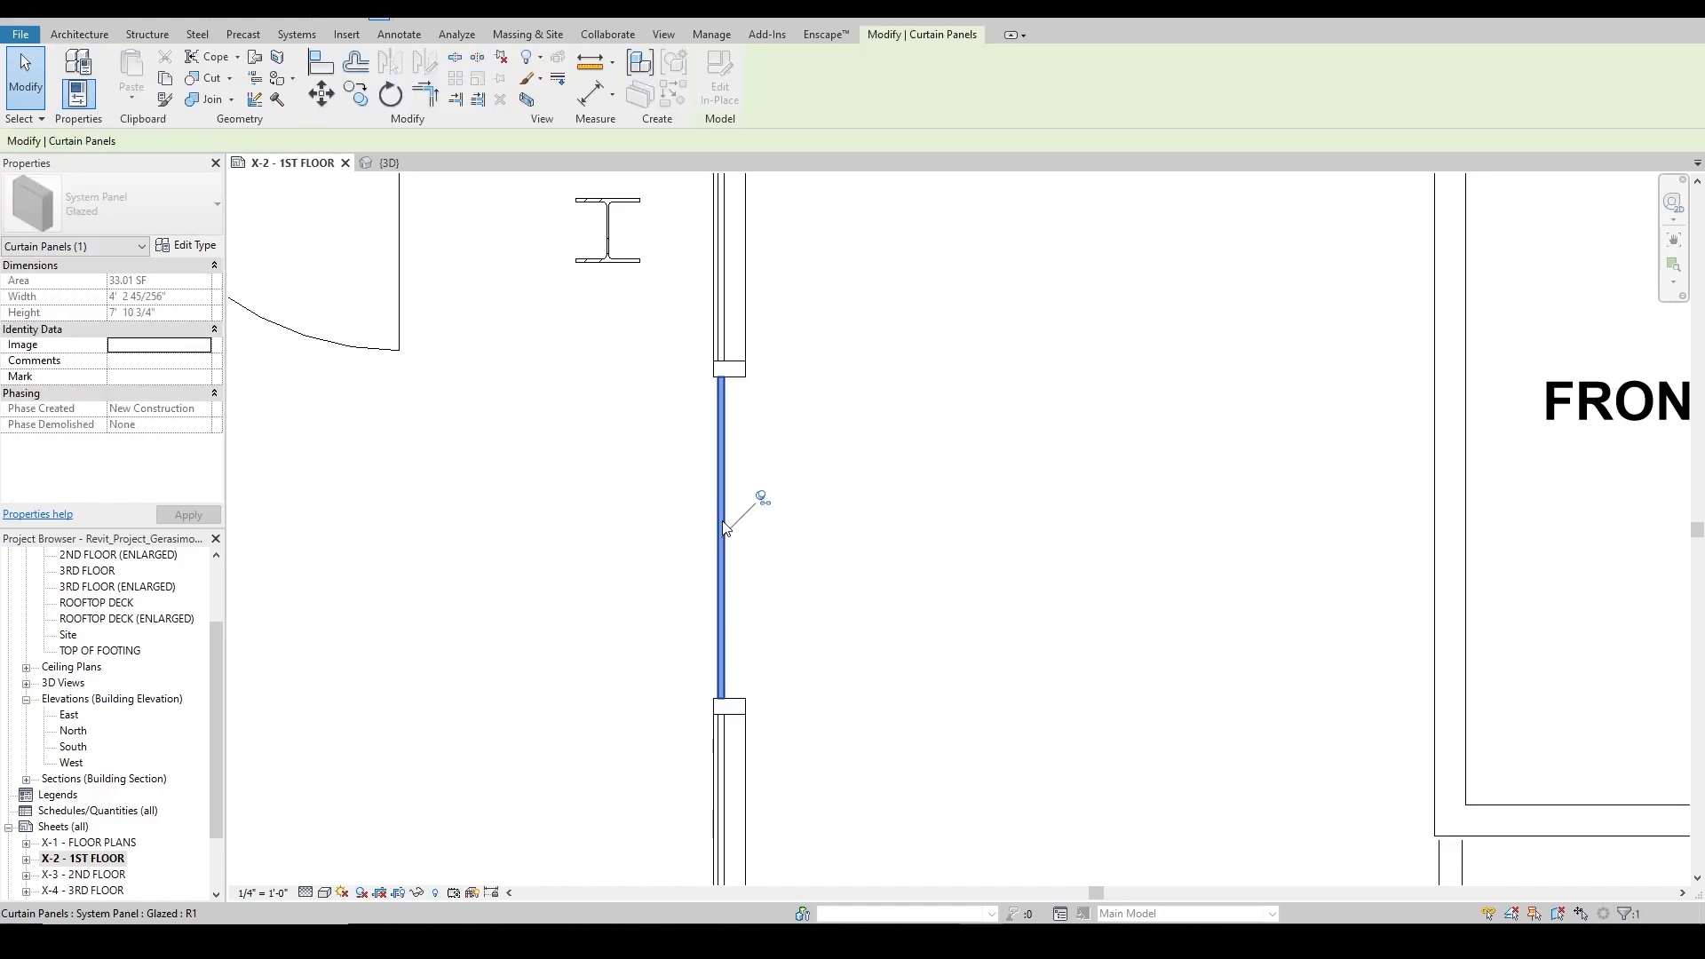
click(762, 499)
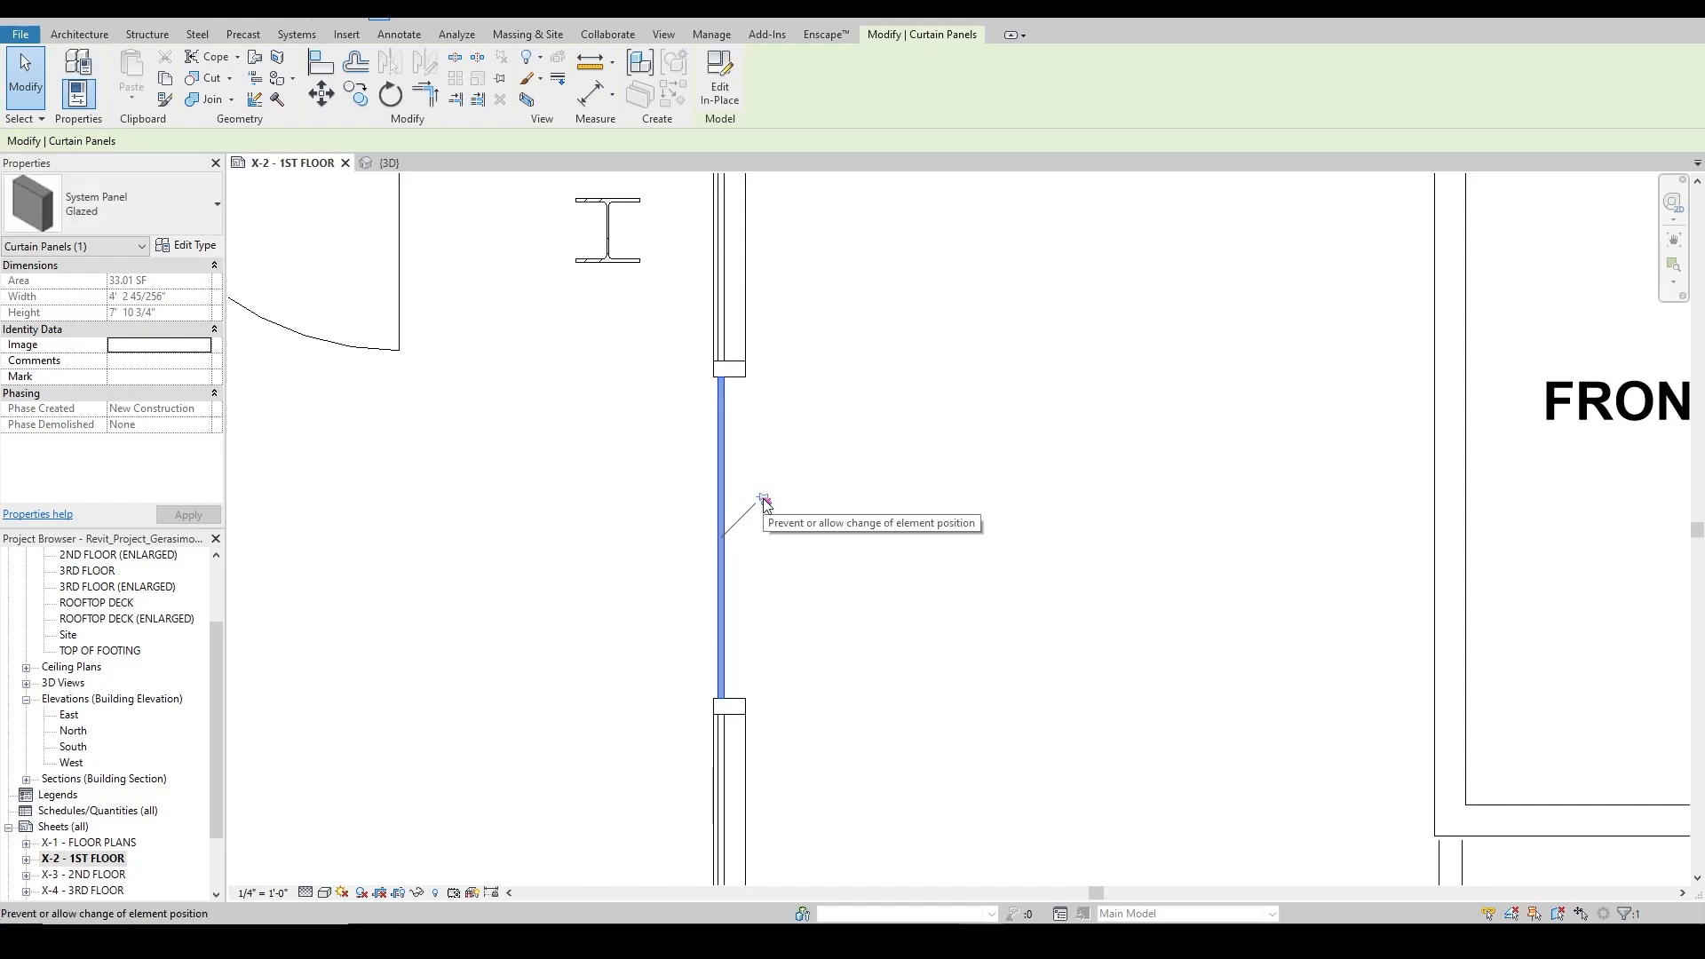
Look through the glazed panel's available types for the Door-Curtain-Wall-Single-Glass family.
click(189, 212)
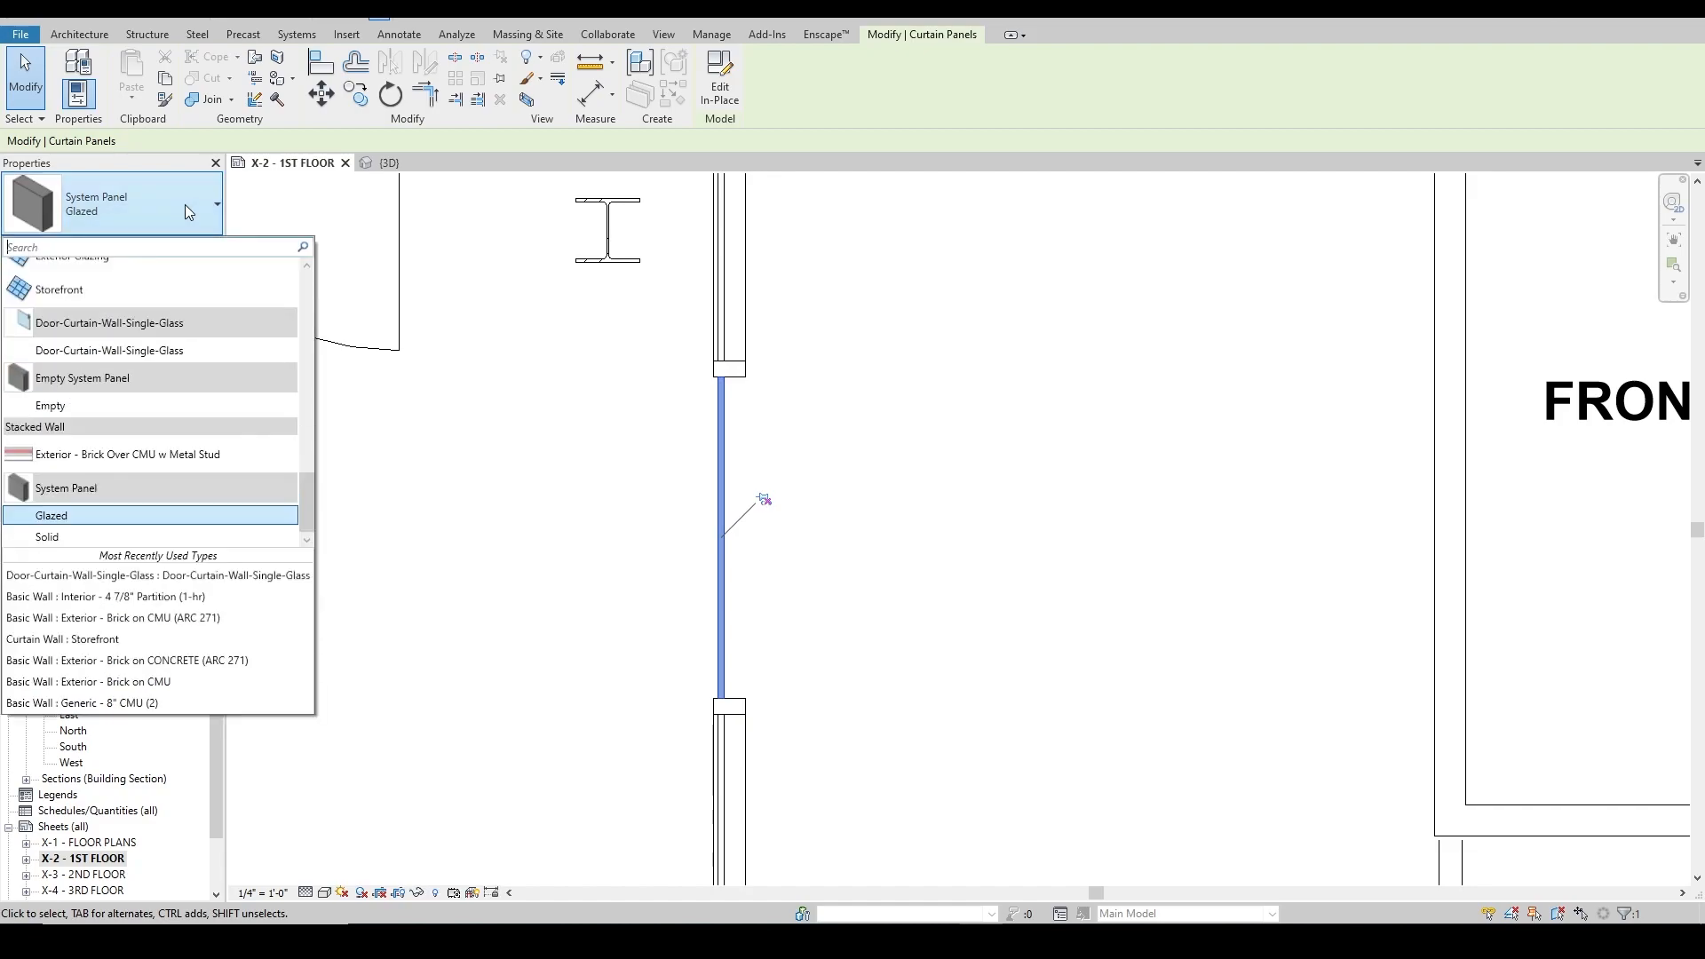
scroll(110, 366, up, 2)
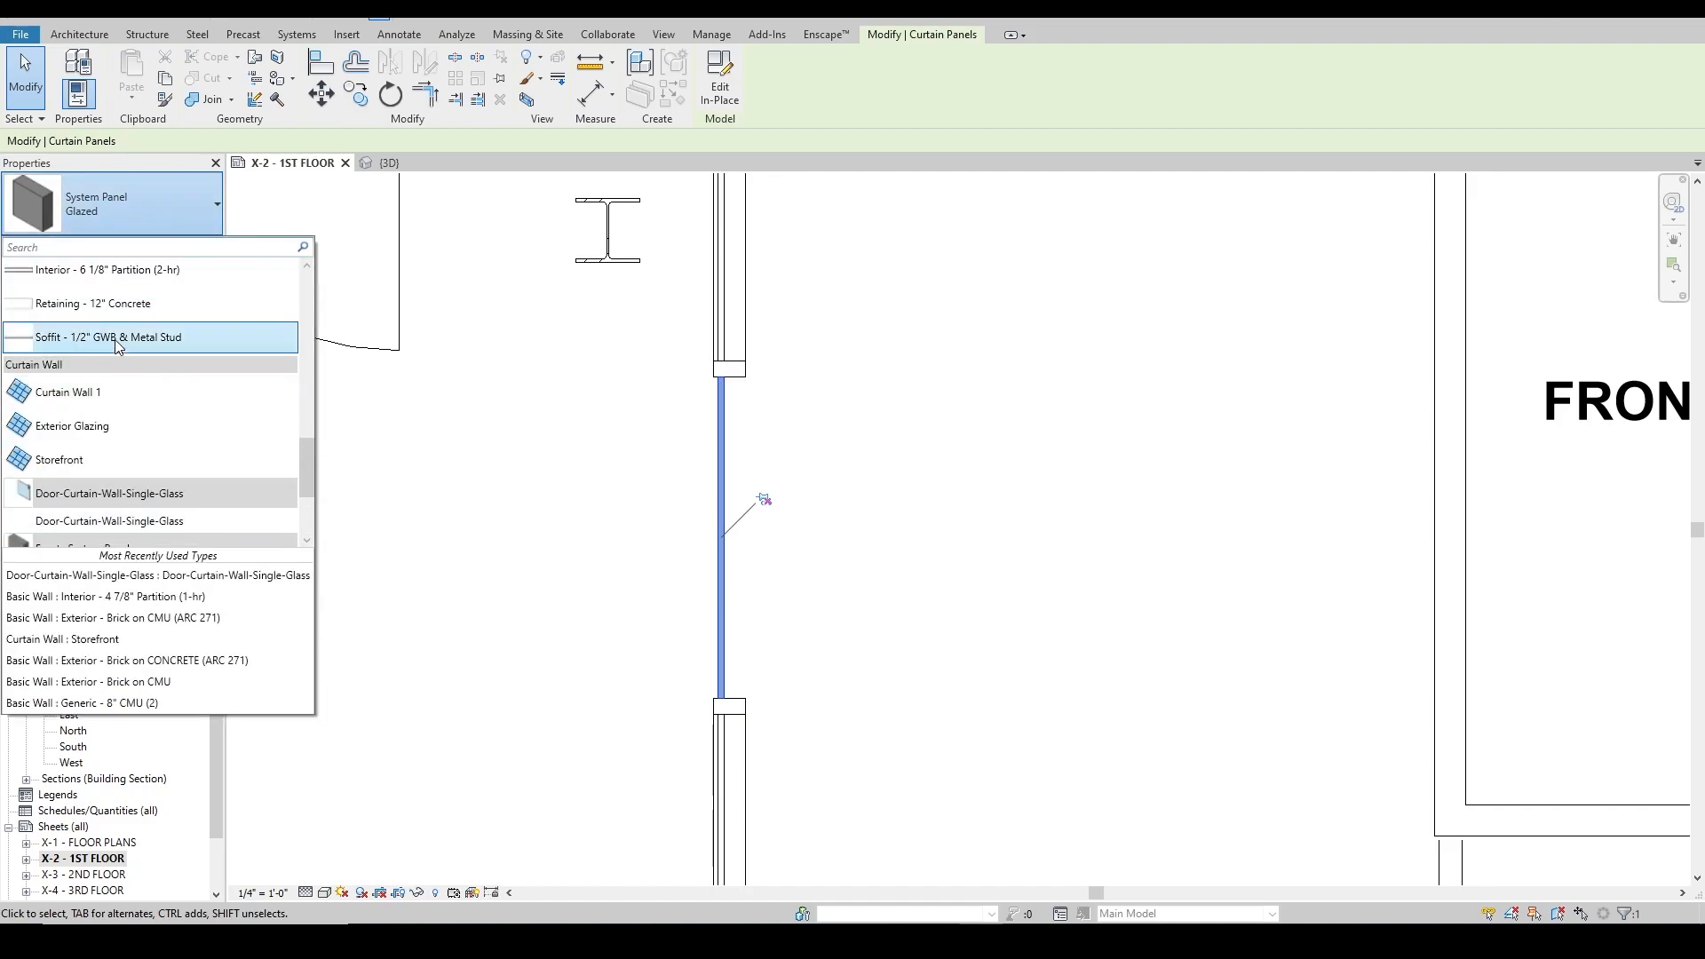
scroll(114, 347, up, 1)
scroll(114, 346, down, 2)
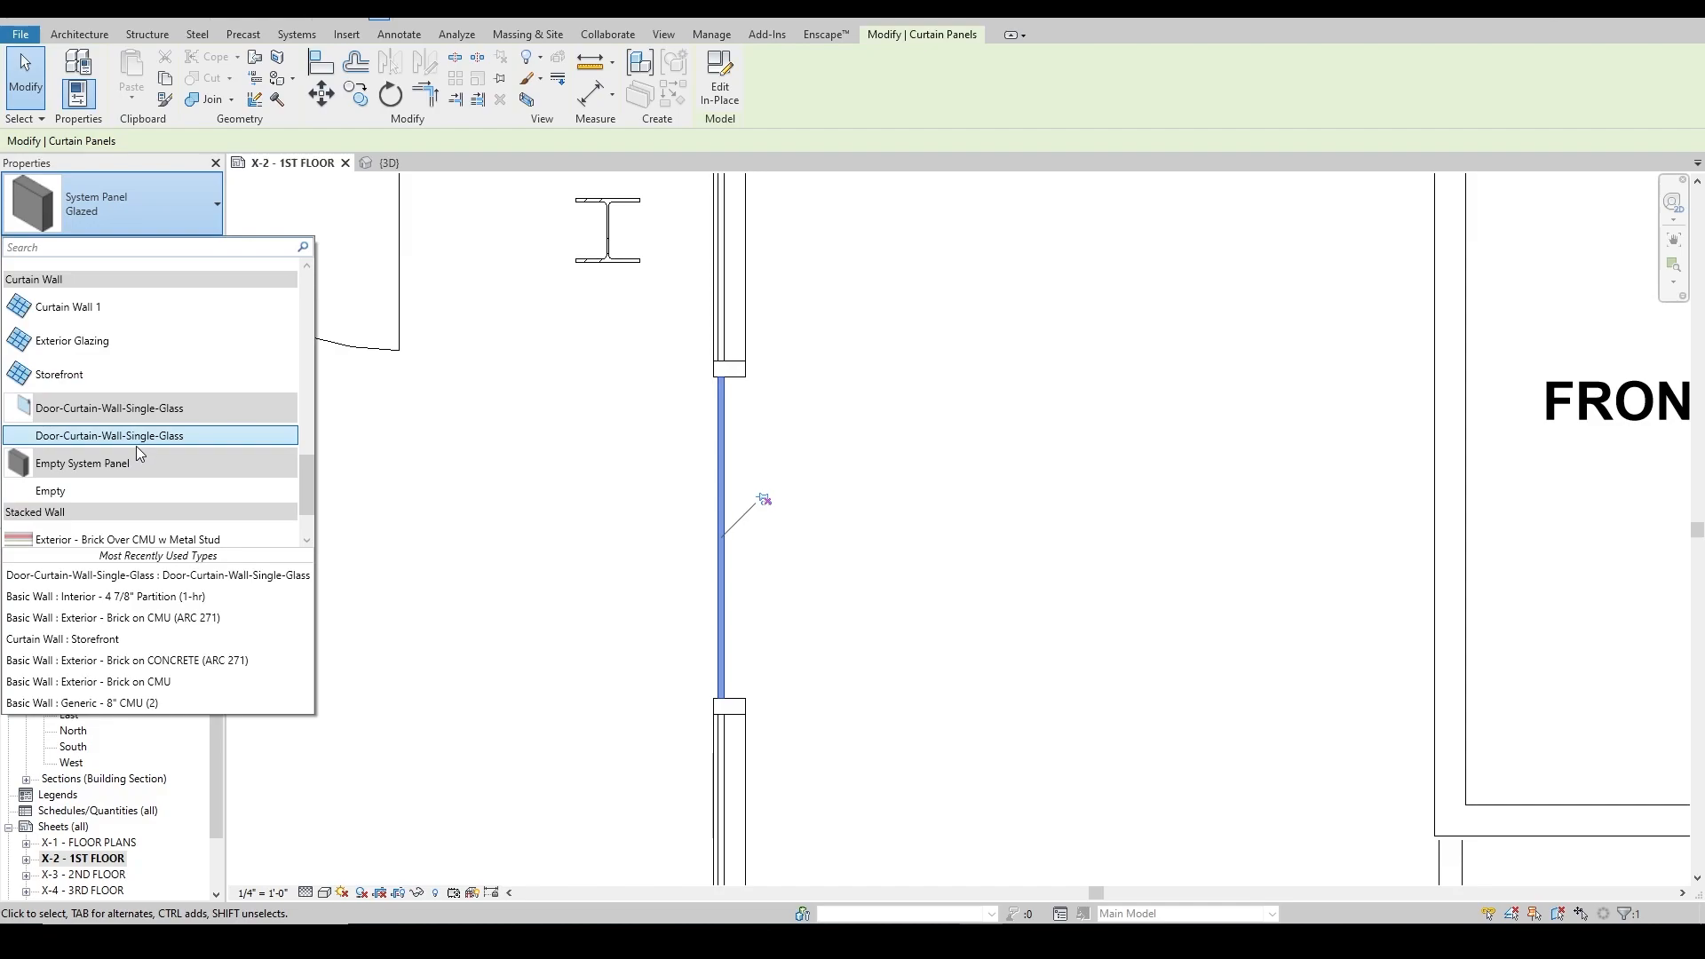
scroll(140, 454, up, 1)
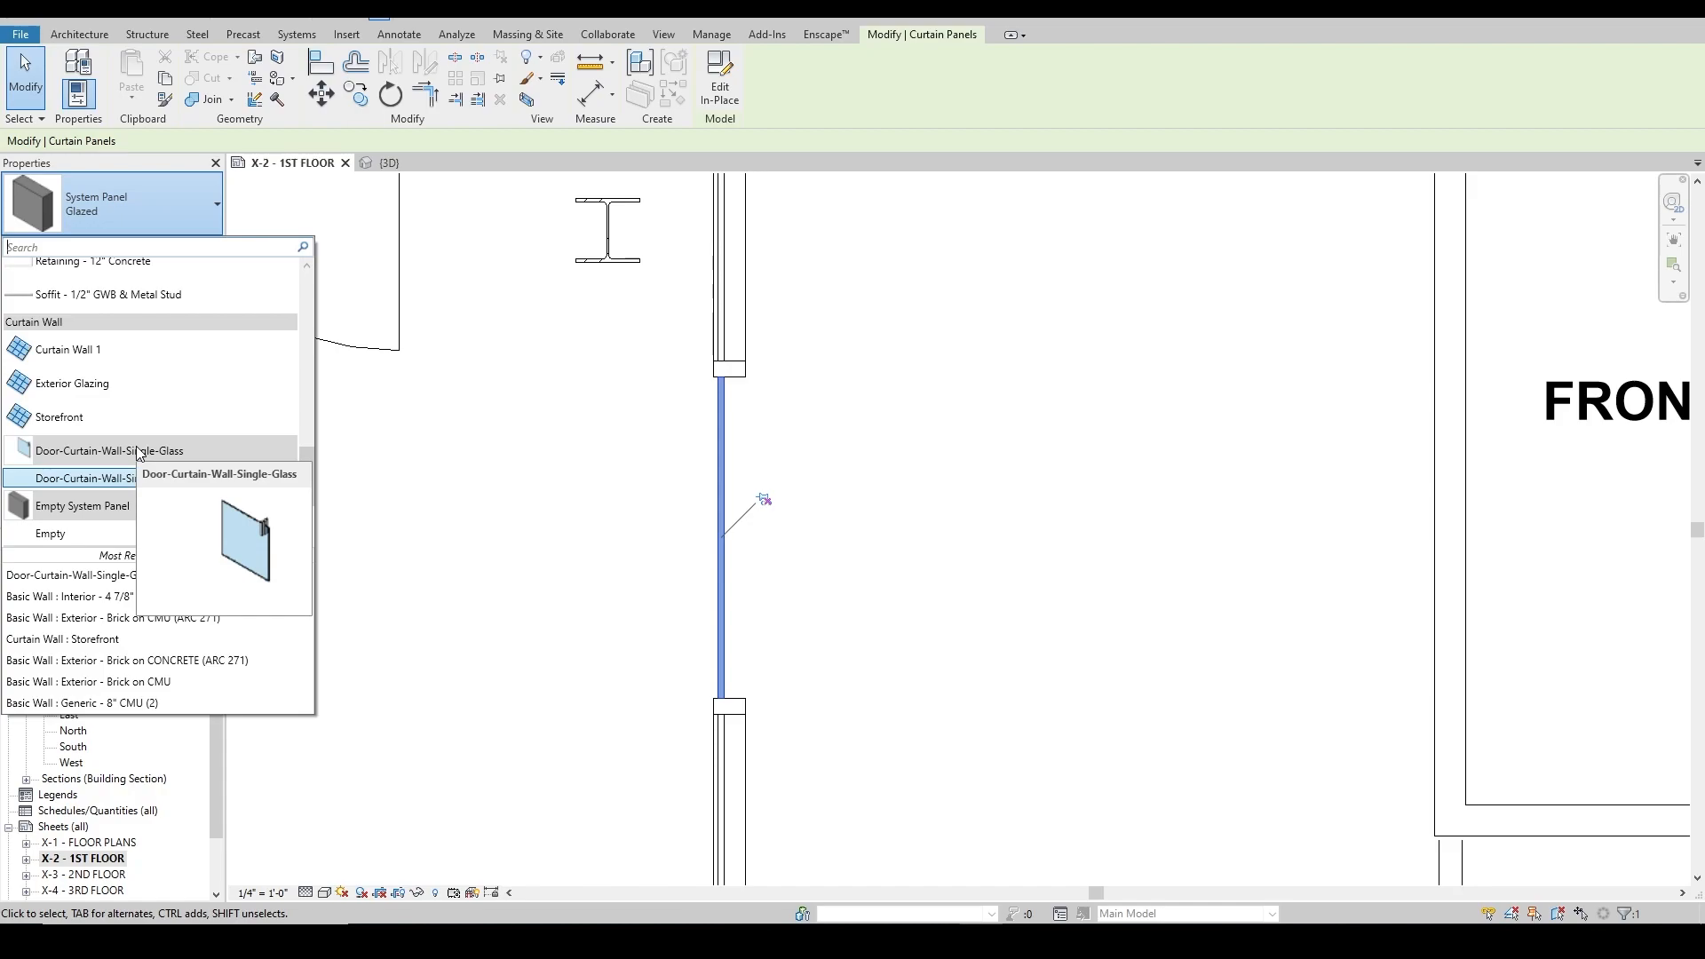
click(140, 452)
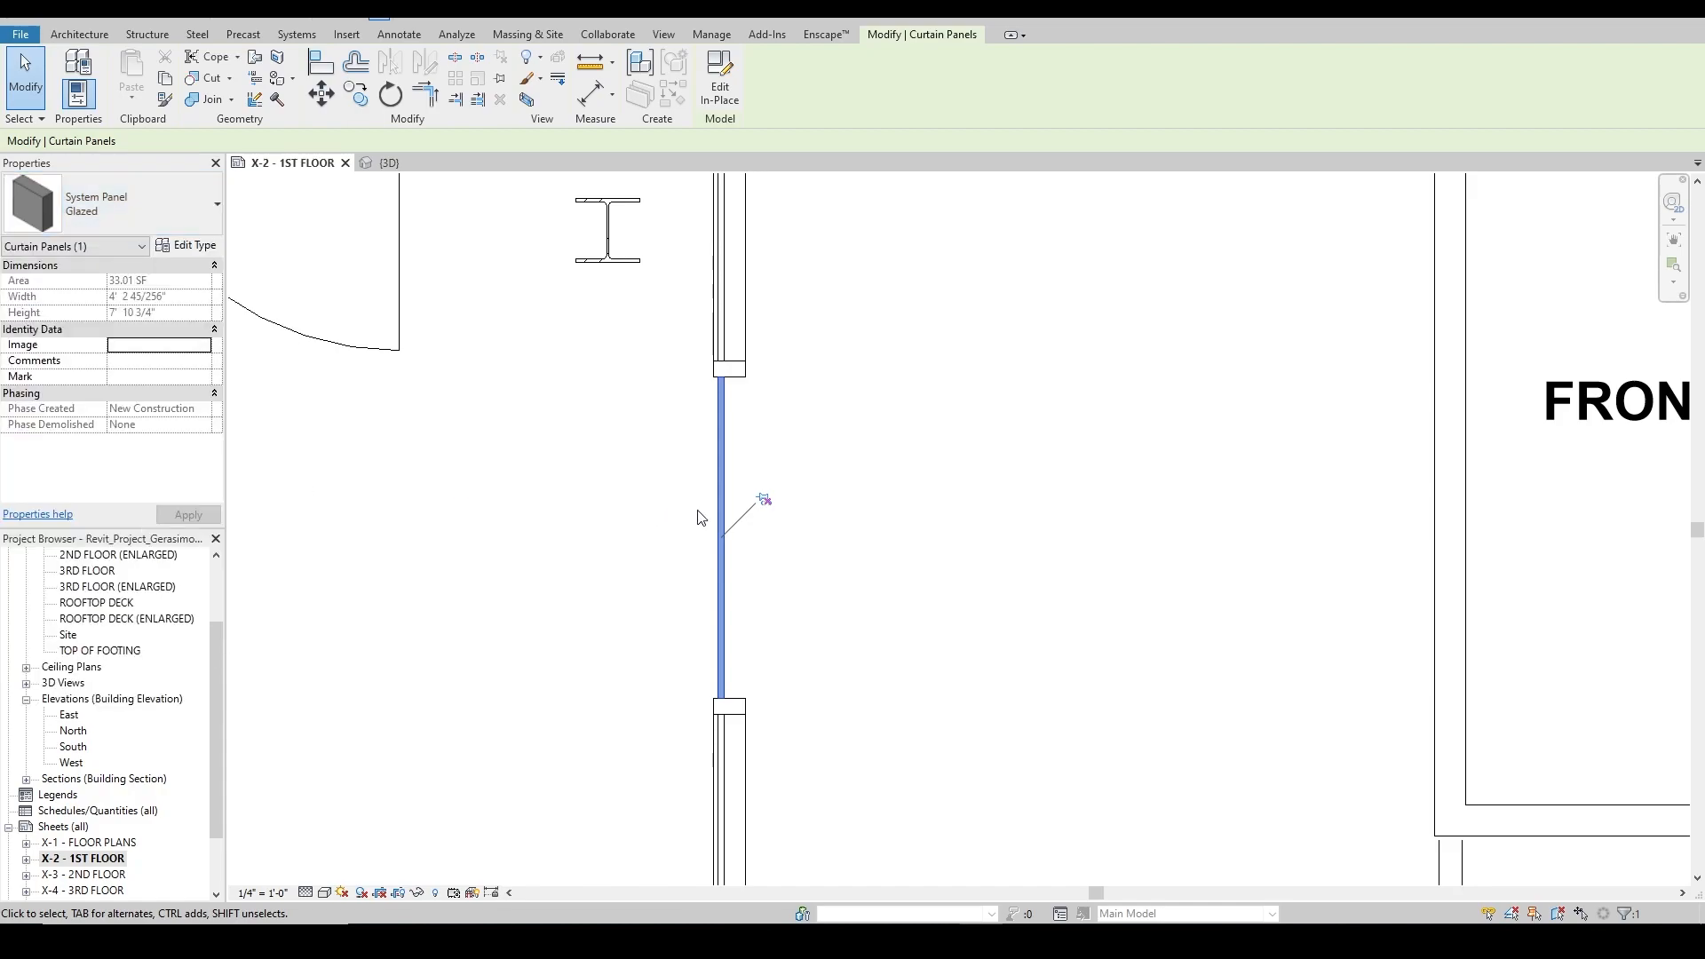
click(666, 513)
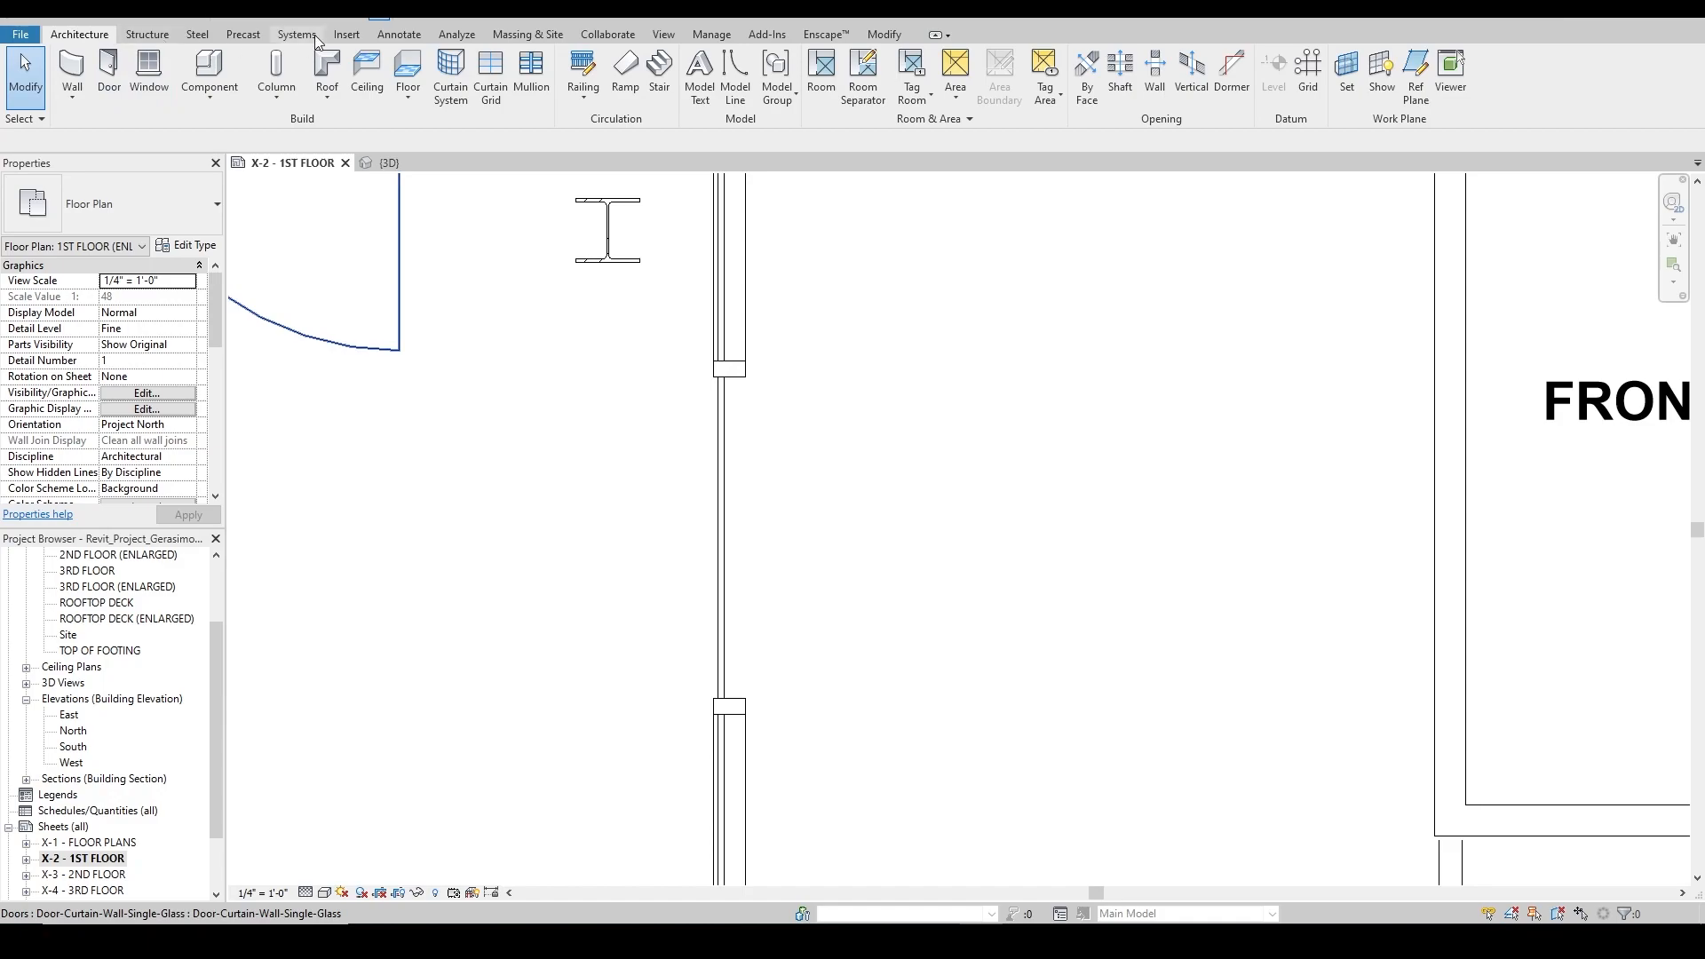
Locate the Door-Curtain-Wall-Single-Glass family in the library's Doors folder without loading it.
click(345, 35)
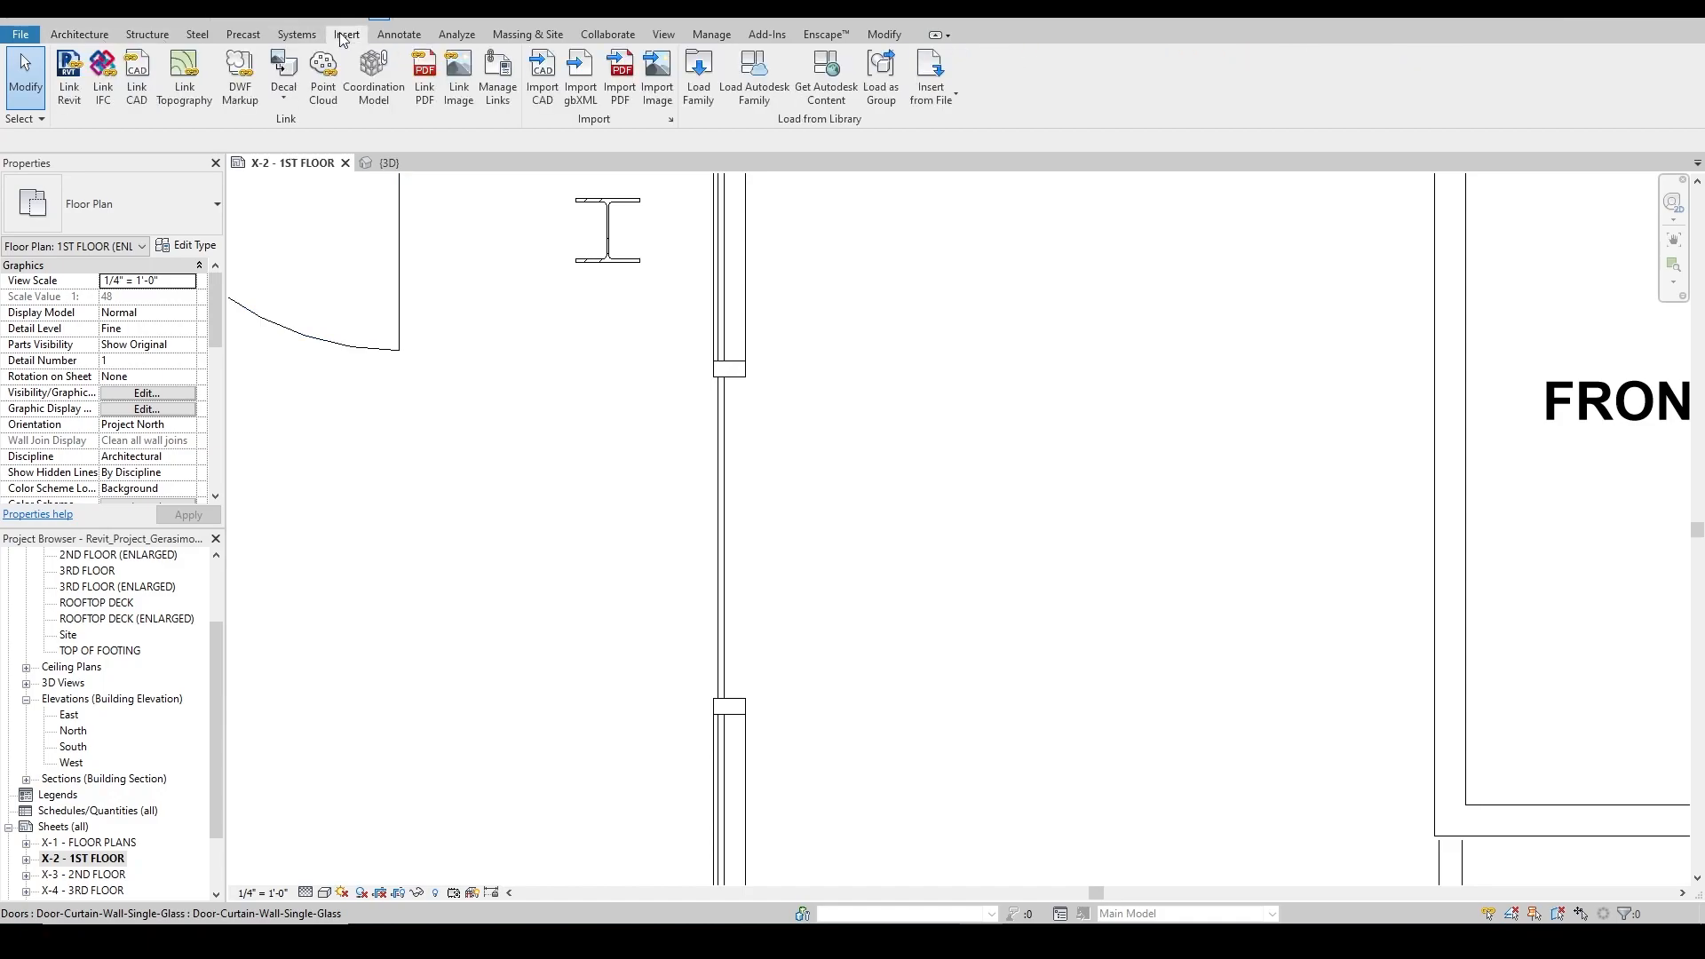
click(706, 98)
double_click(653, 493)
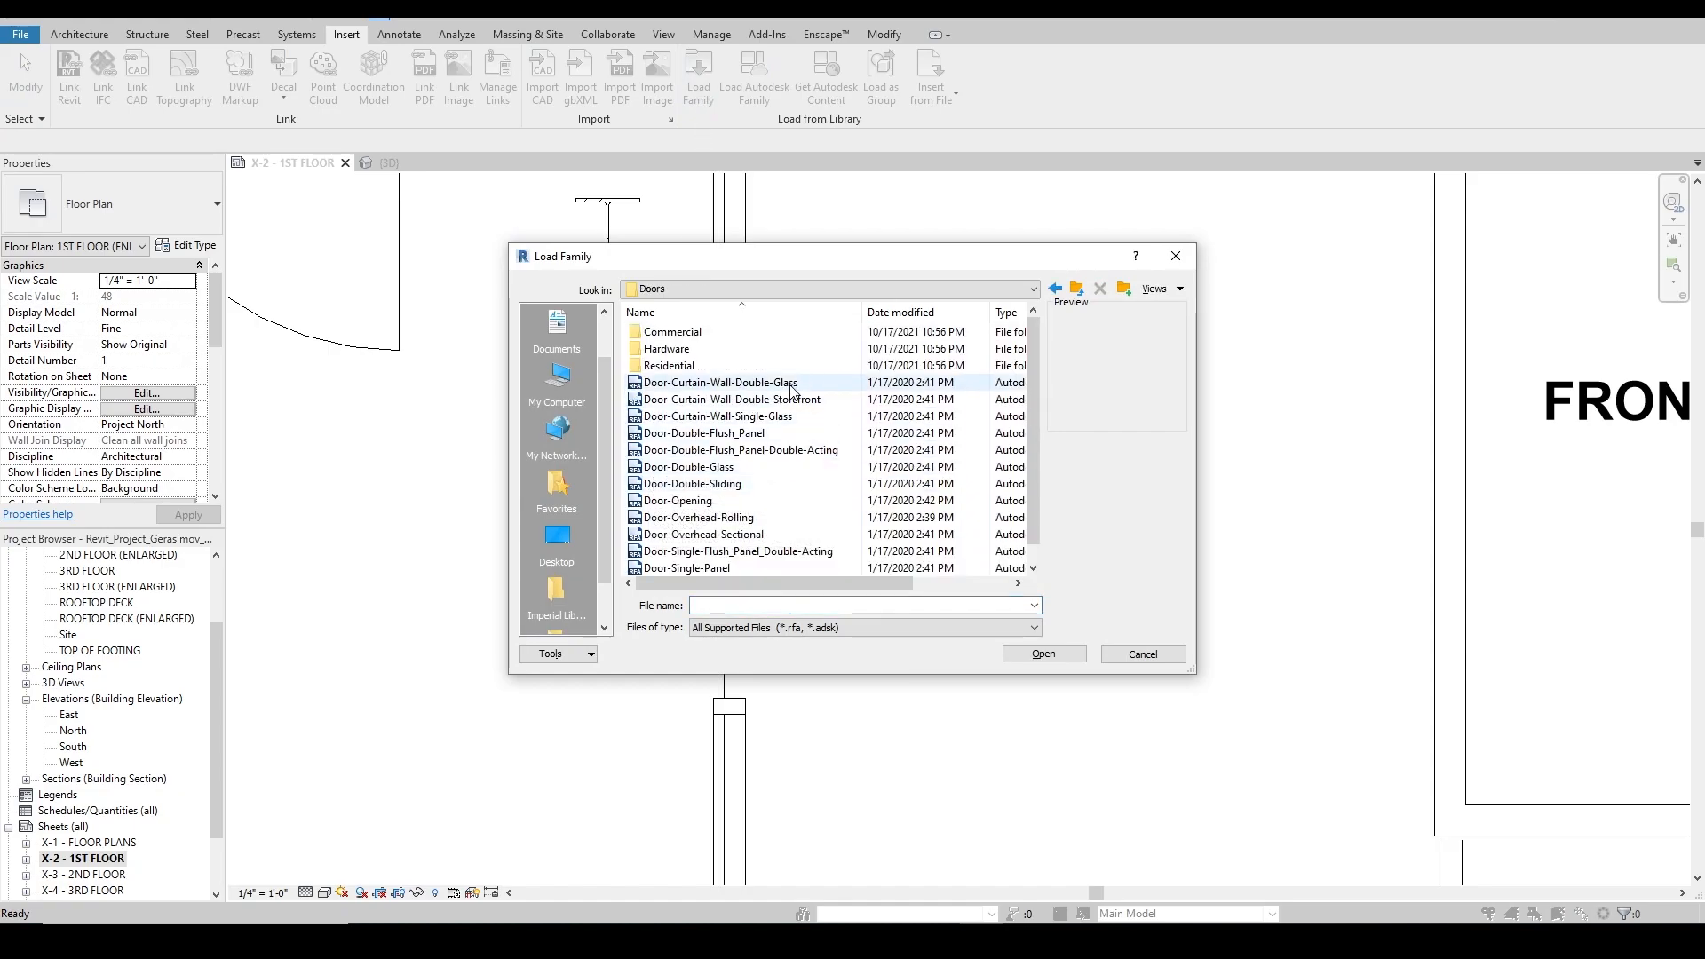
scroll(791, 388, down, 1)
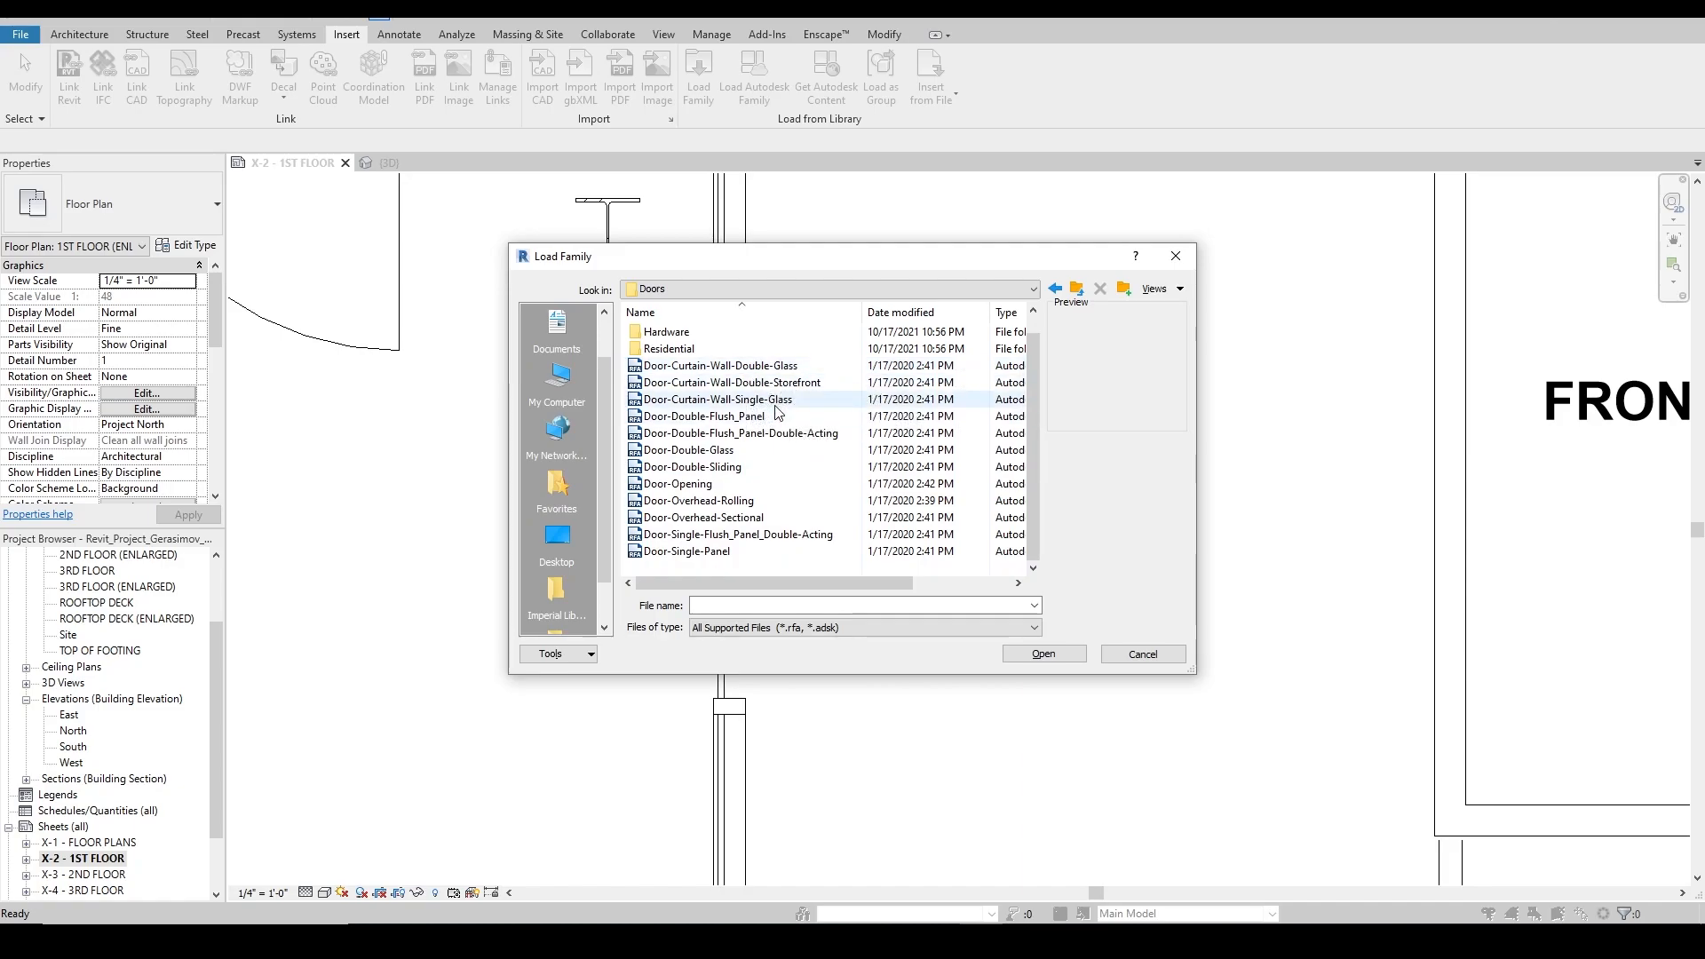
click(774, 402)
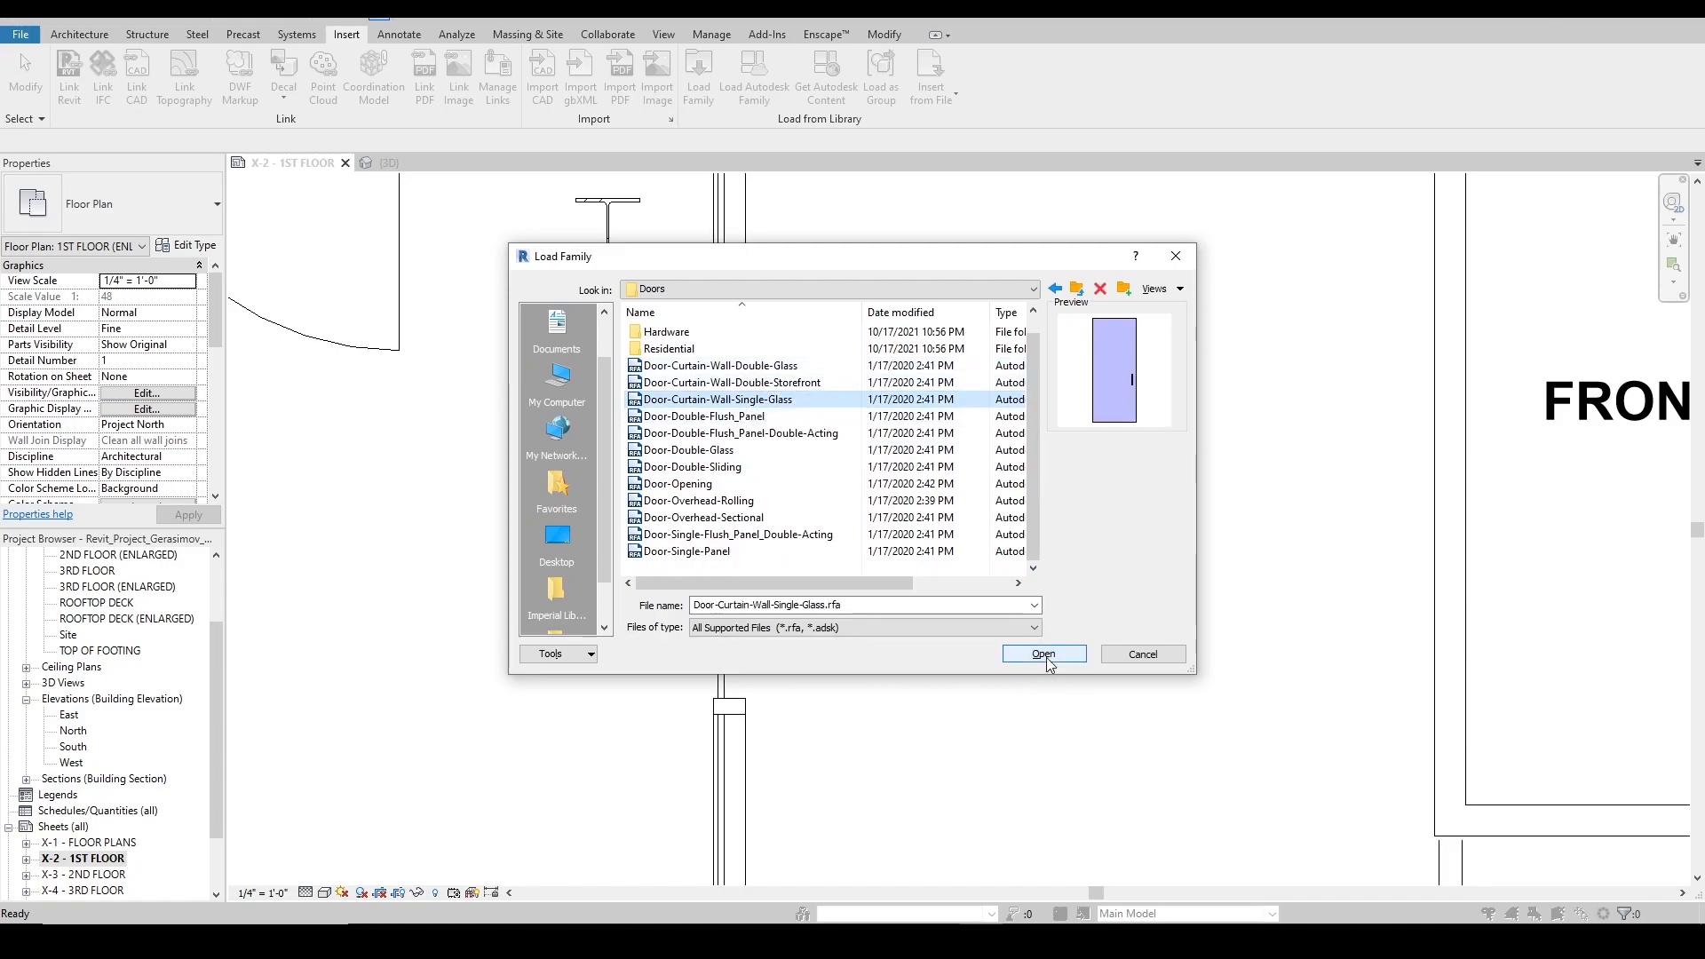
click(1135, 658)
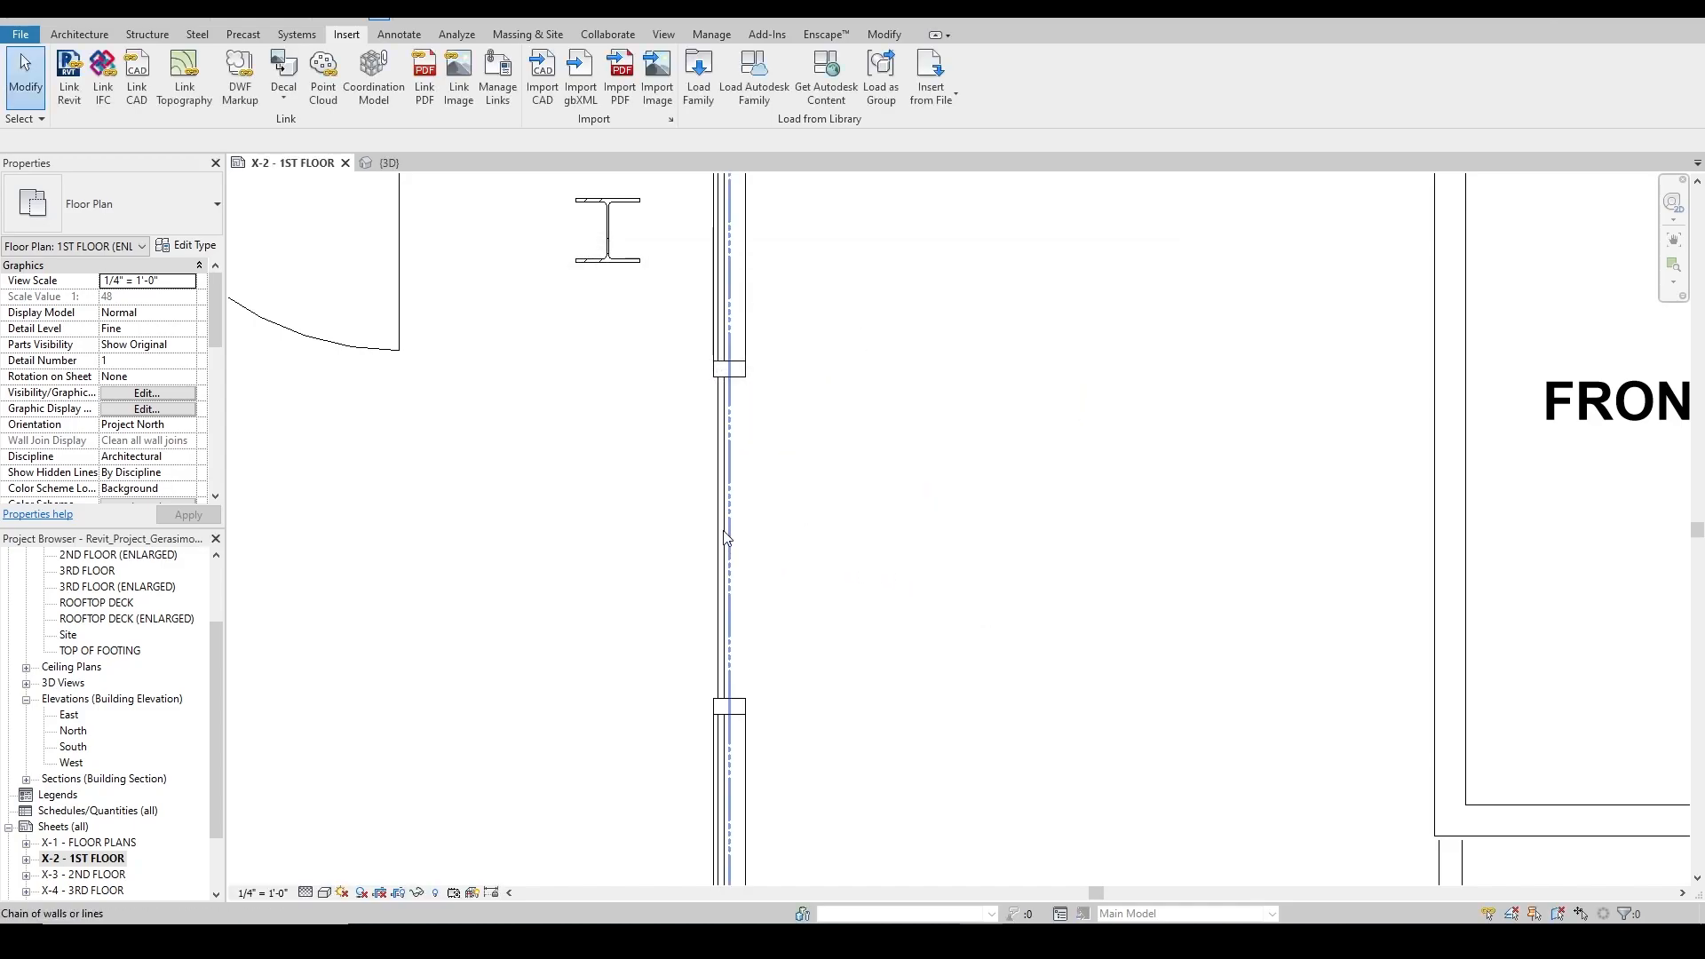
Change the unpinned glazed panel in the conference room's curtain wall to the Door-Curtain-Wall-Single-Glass type.
click(724, 538)
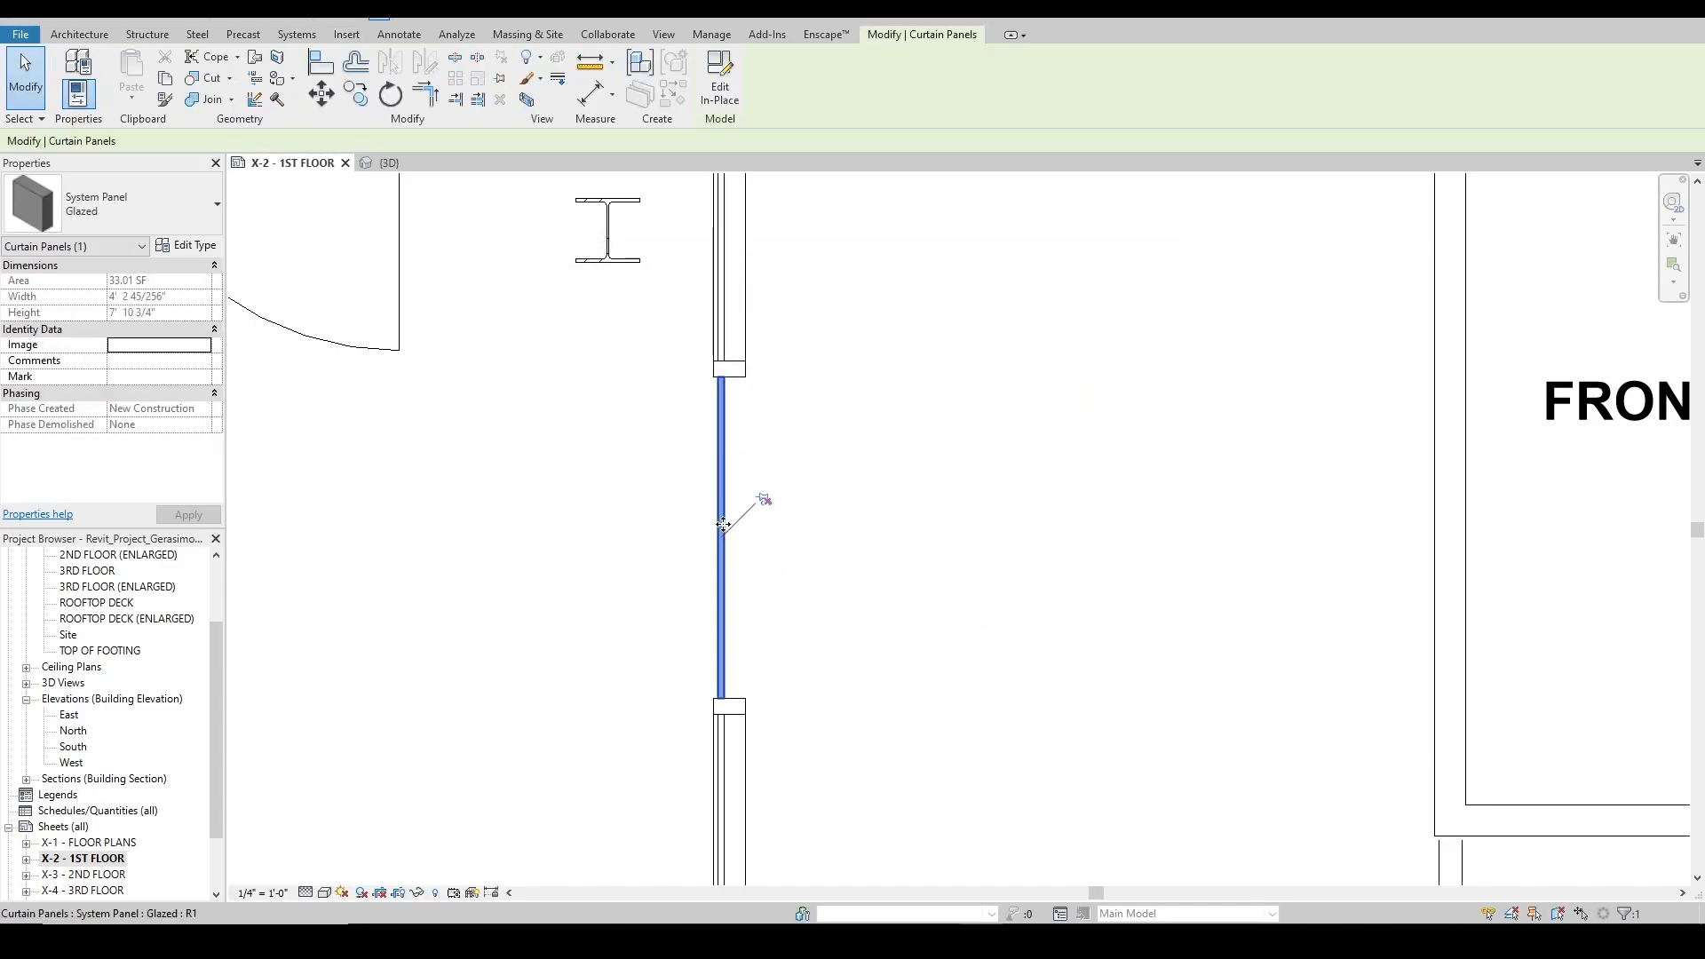
click(115, 205)
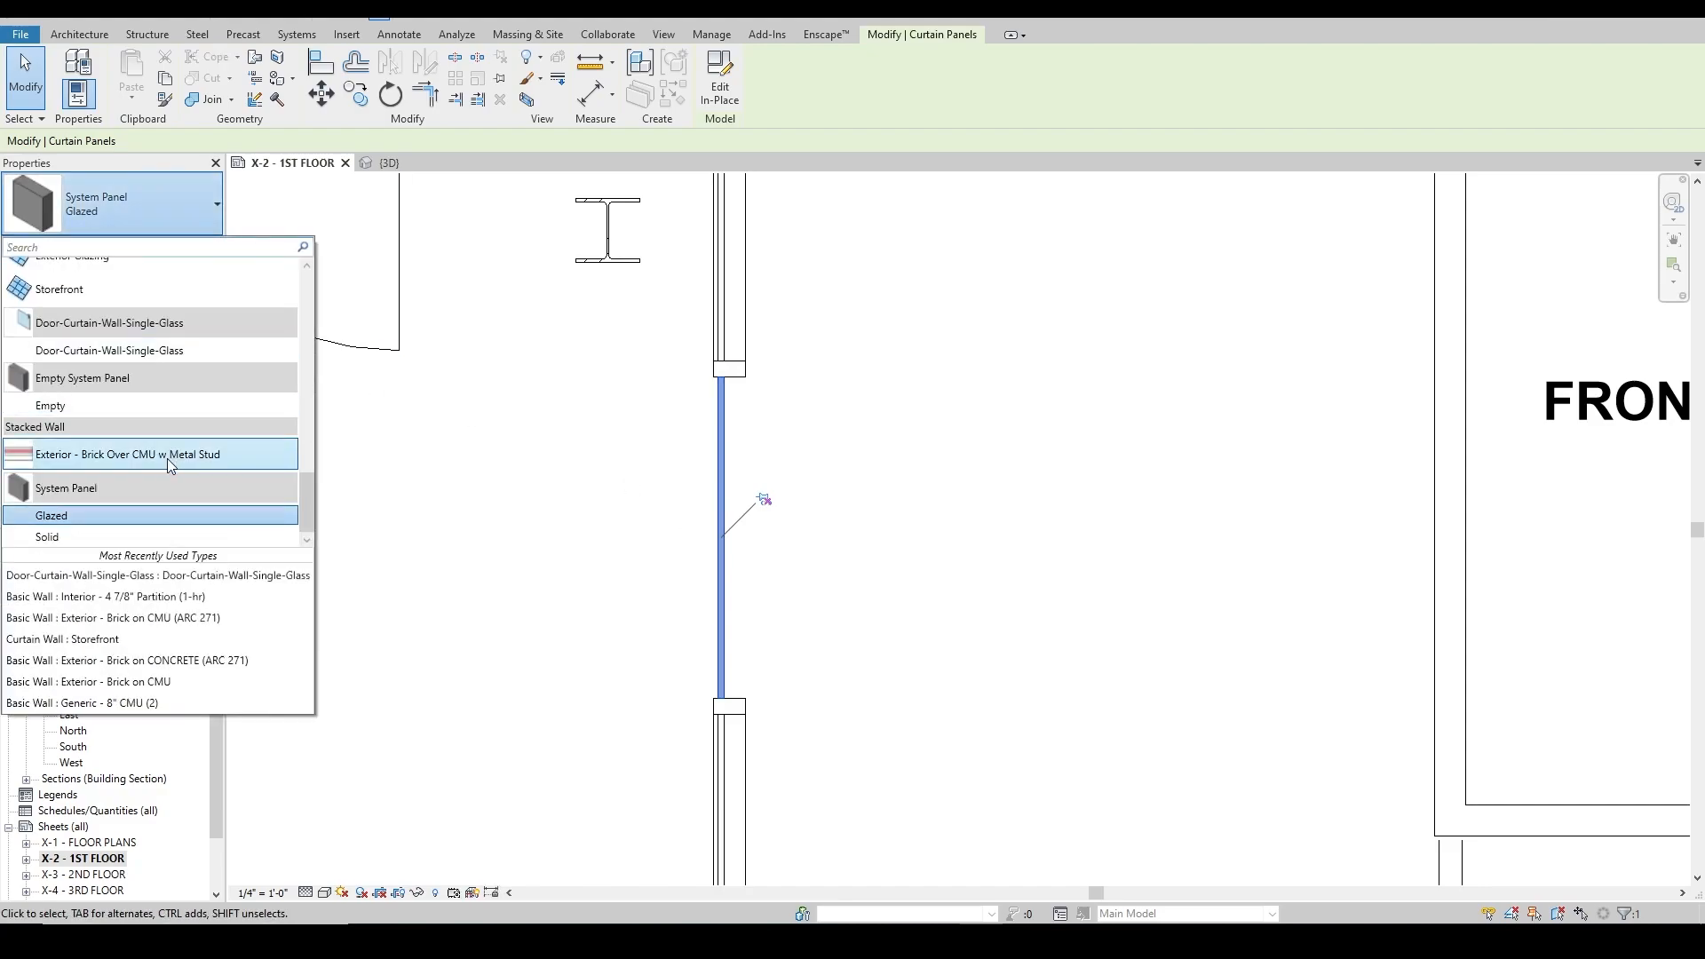
click(98, 352)
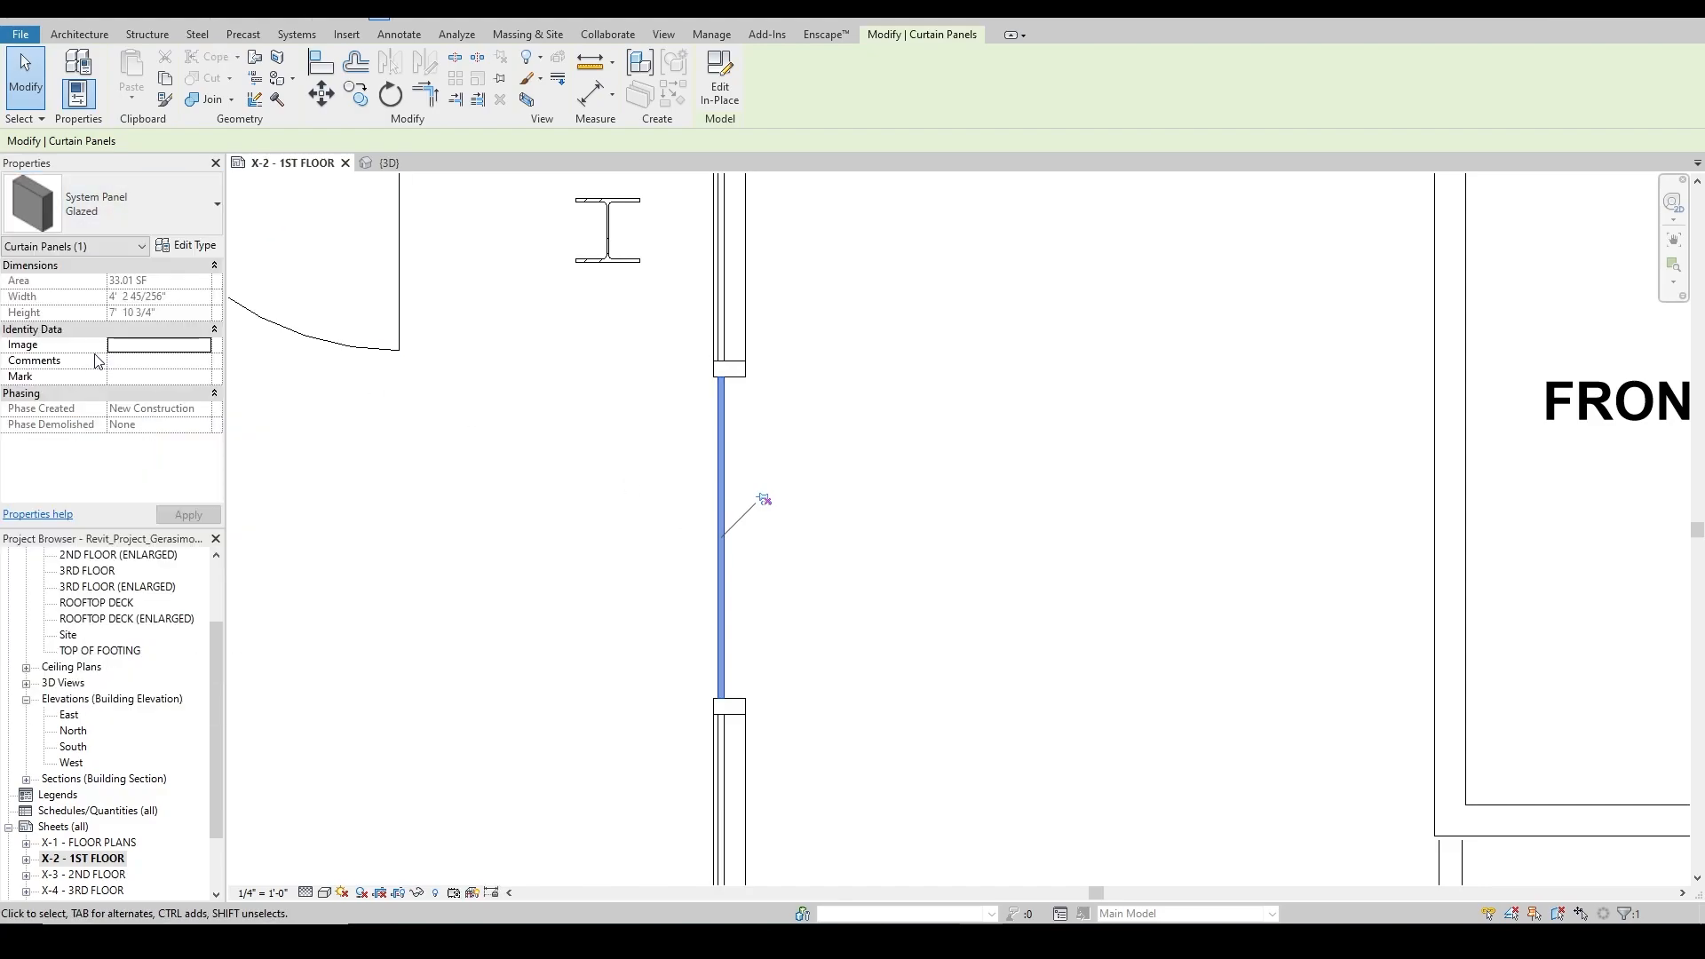
click(581, 581)
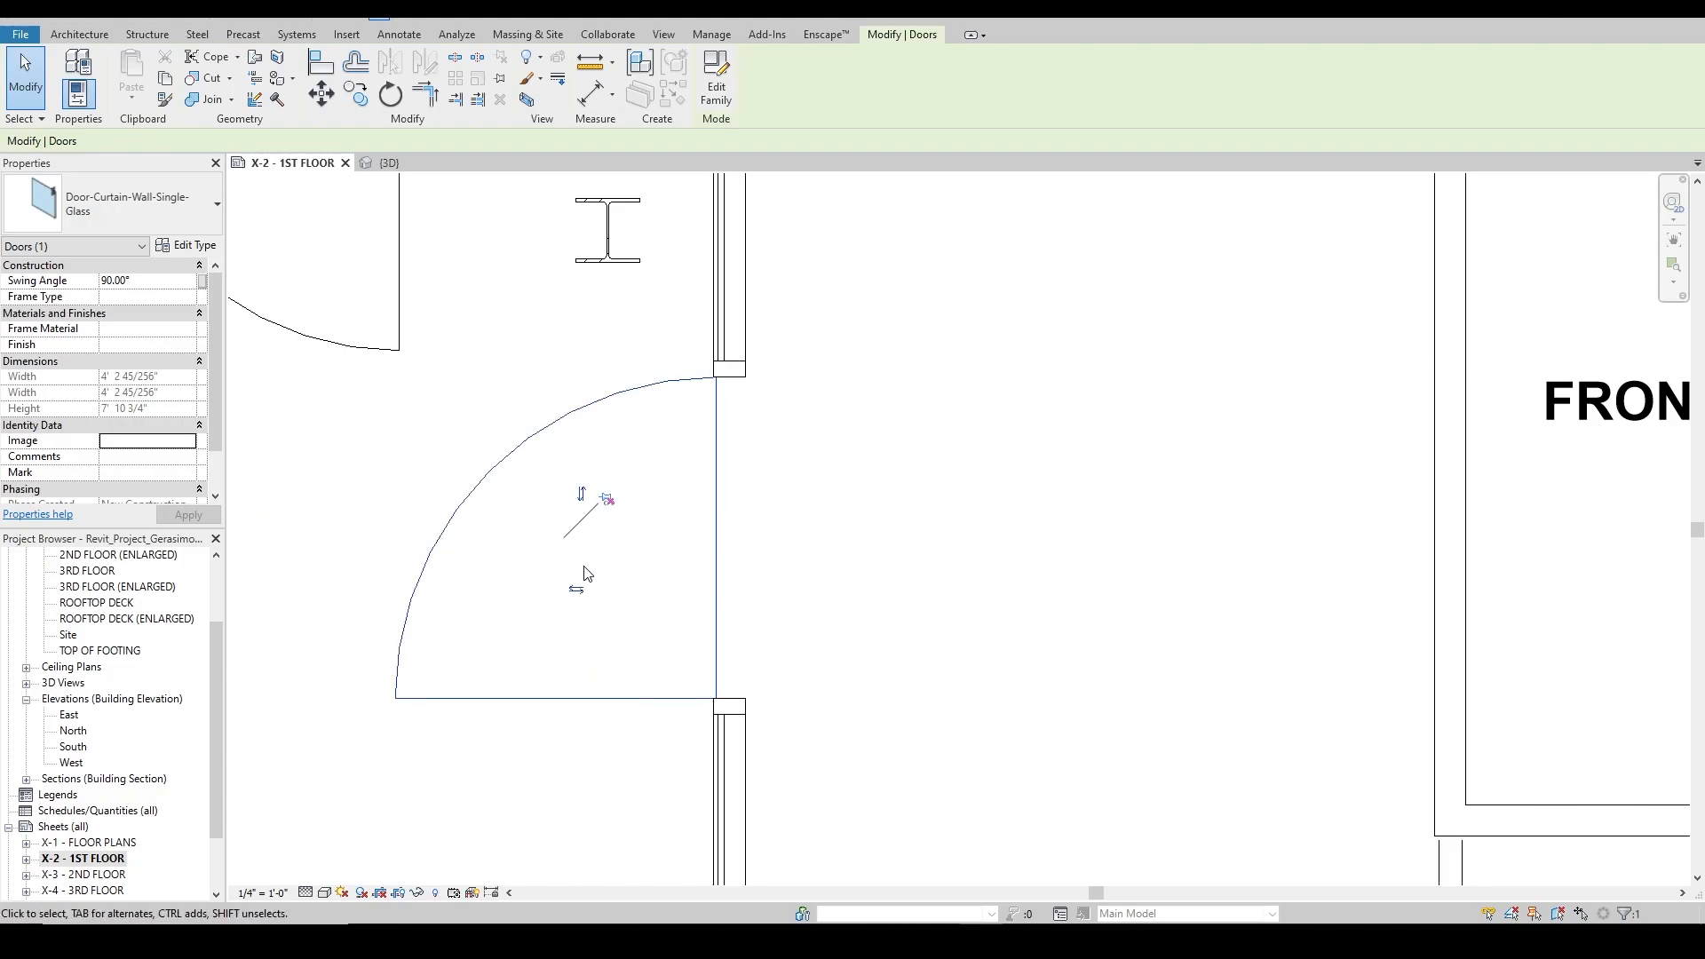
key(Escape)
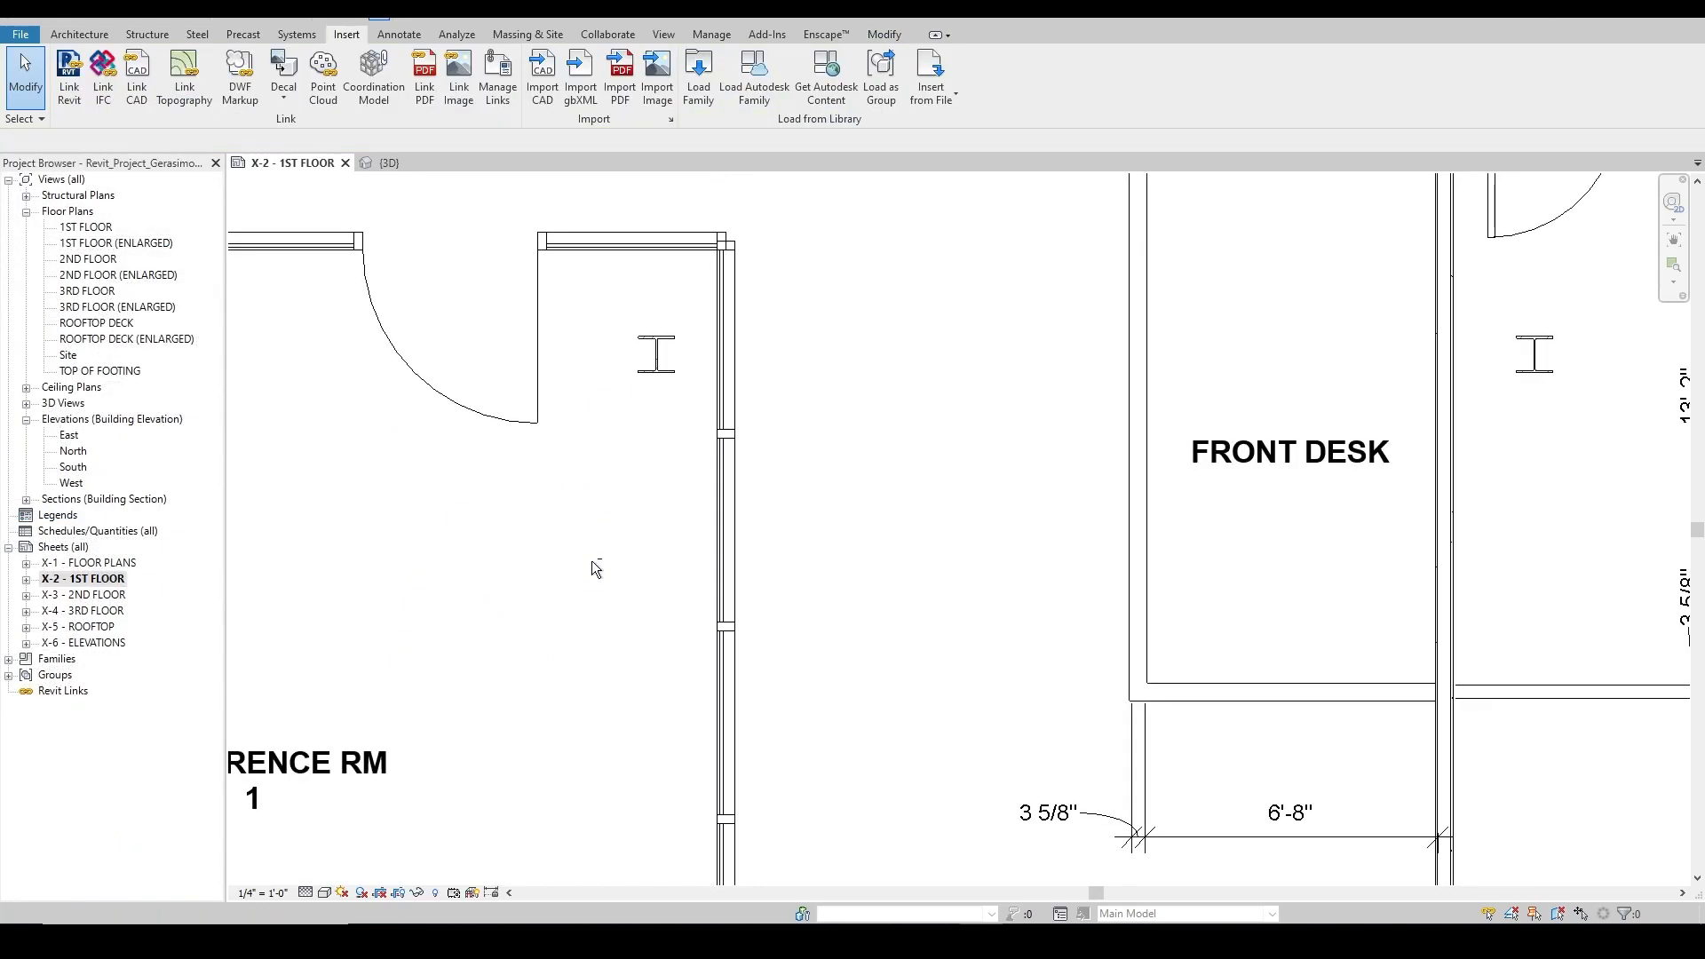
Select the short horizontal wall below FRONT DESK and display its properties palette.
scroll(728, 684, down, 7)
scroll(802, 678, up, 4)
scroll(802, 679, up, 2)
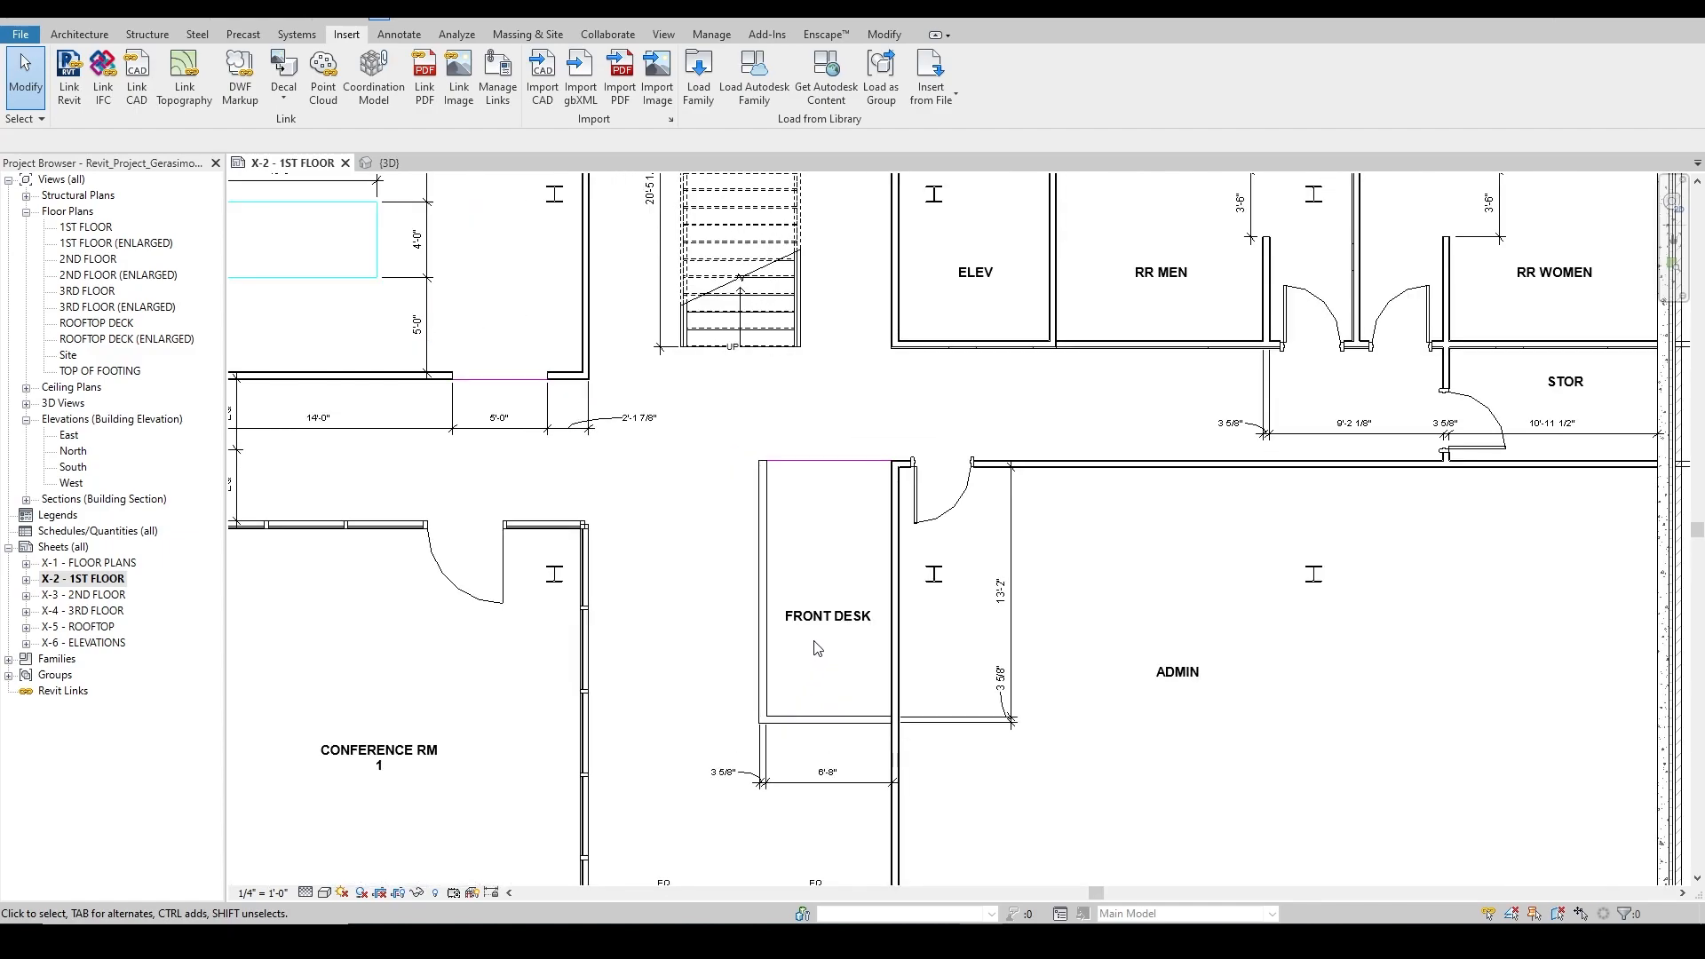
click(769, 731)
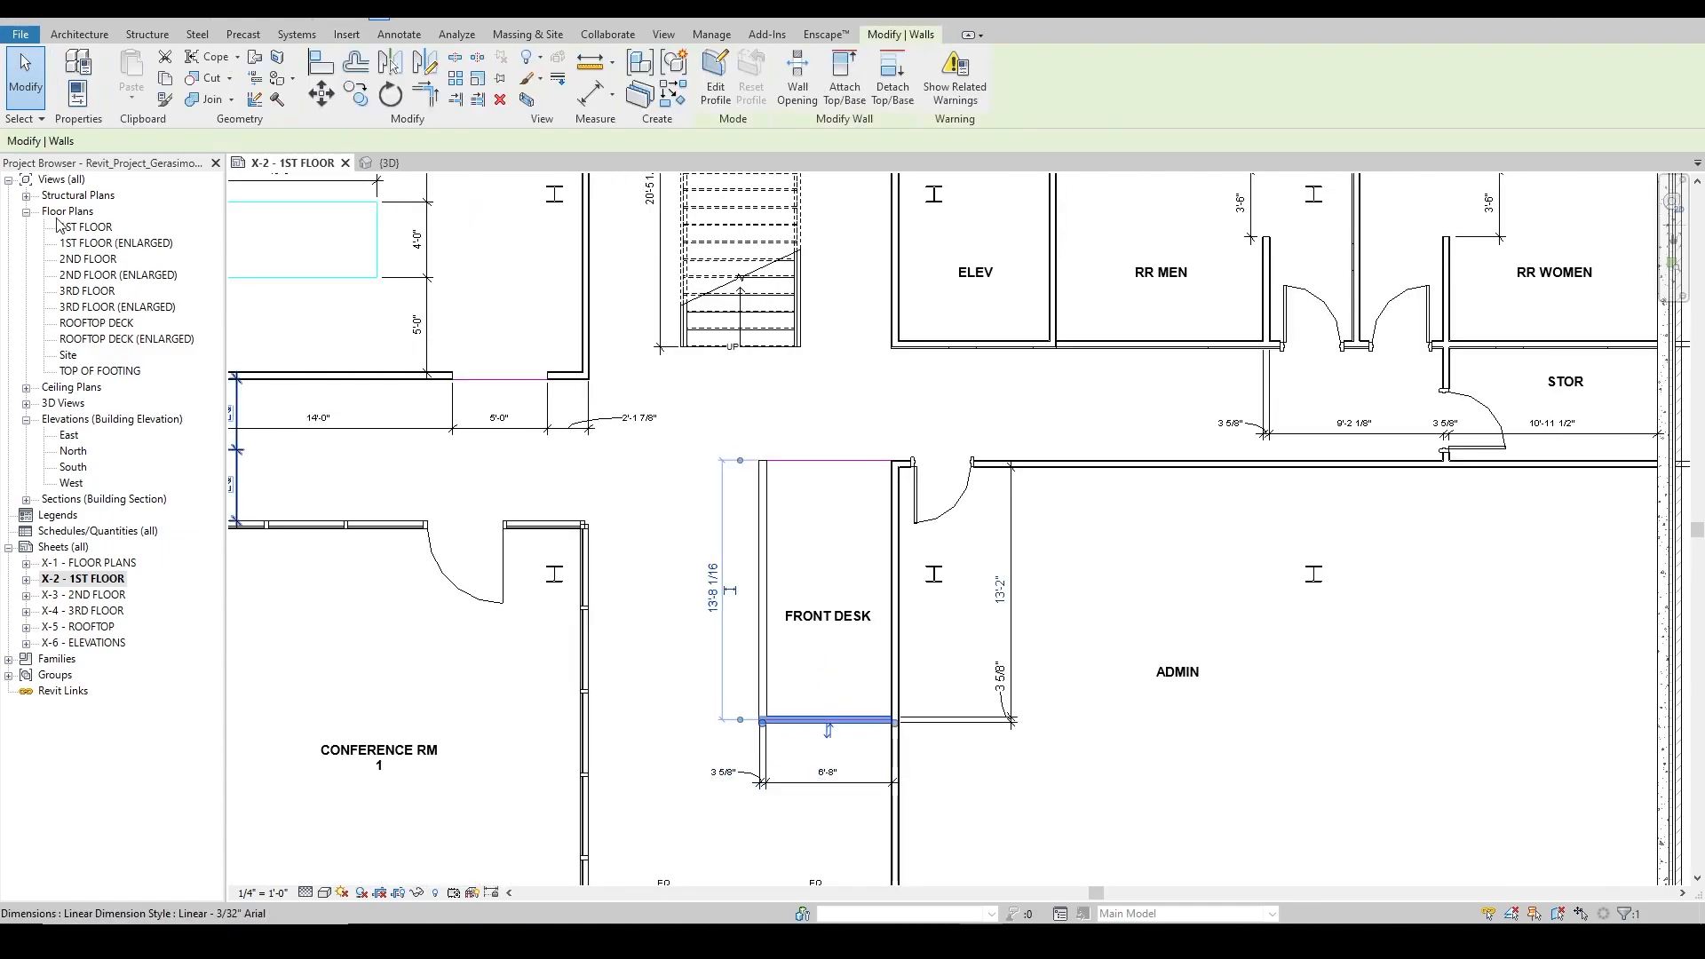
click(663, 34)
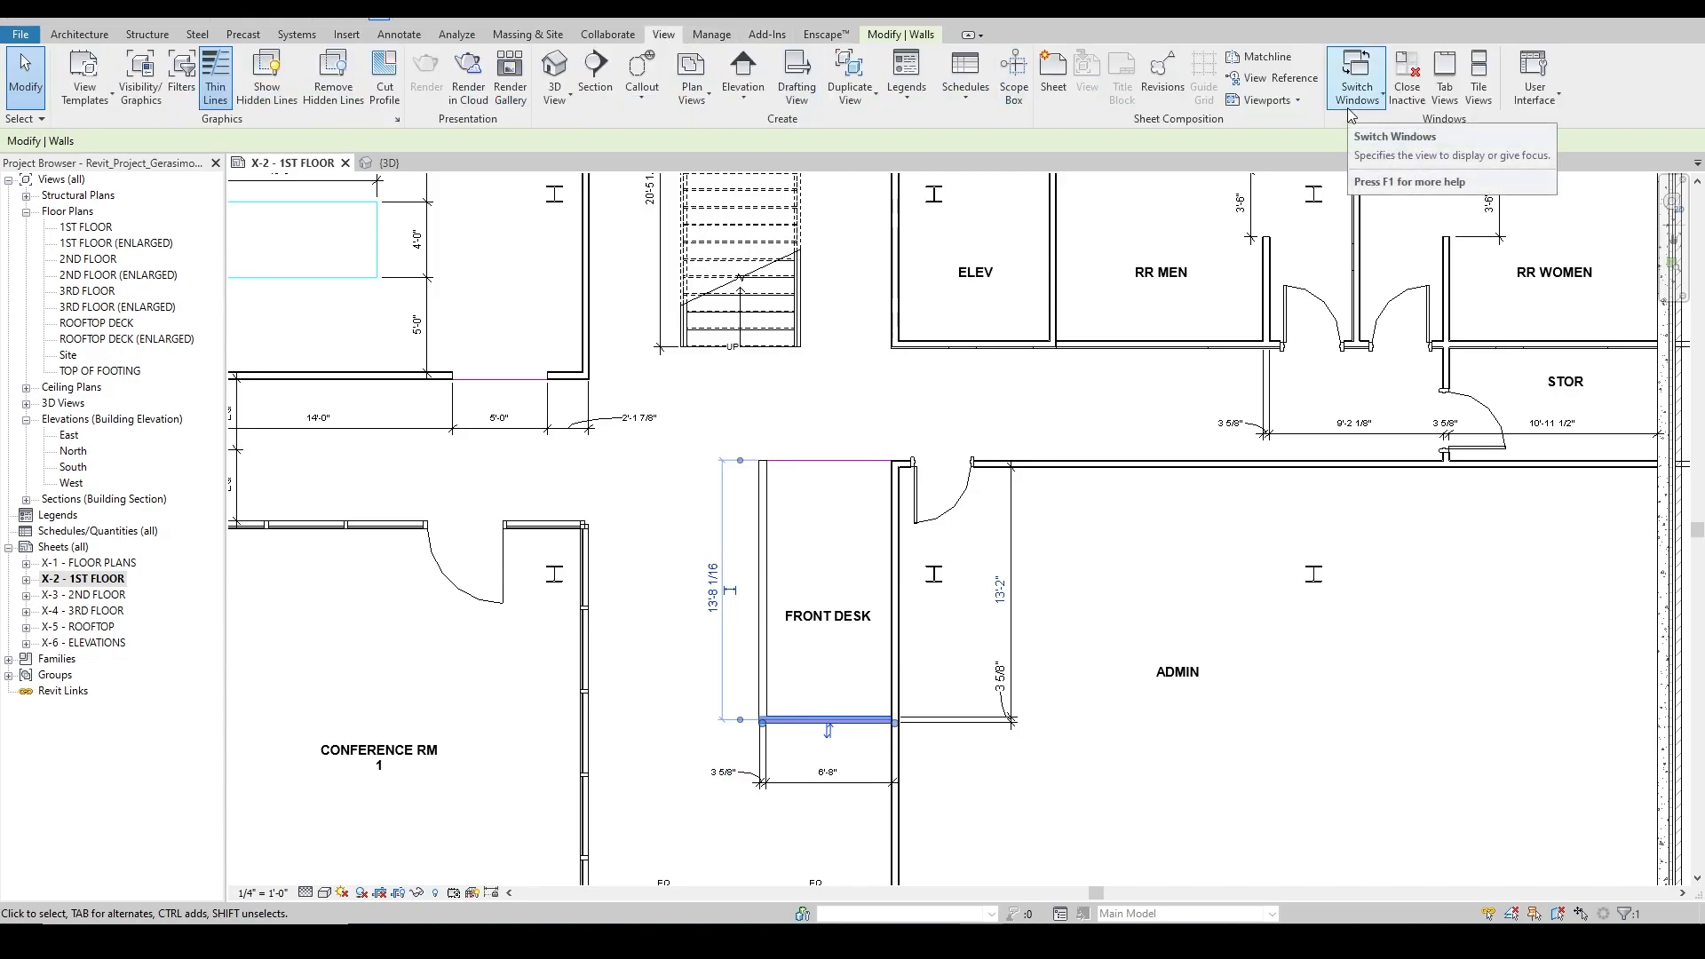
click(1535, 85)
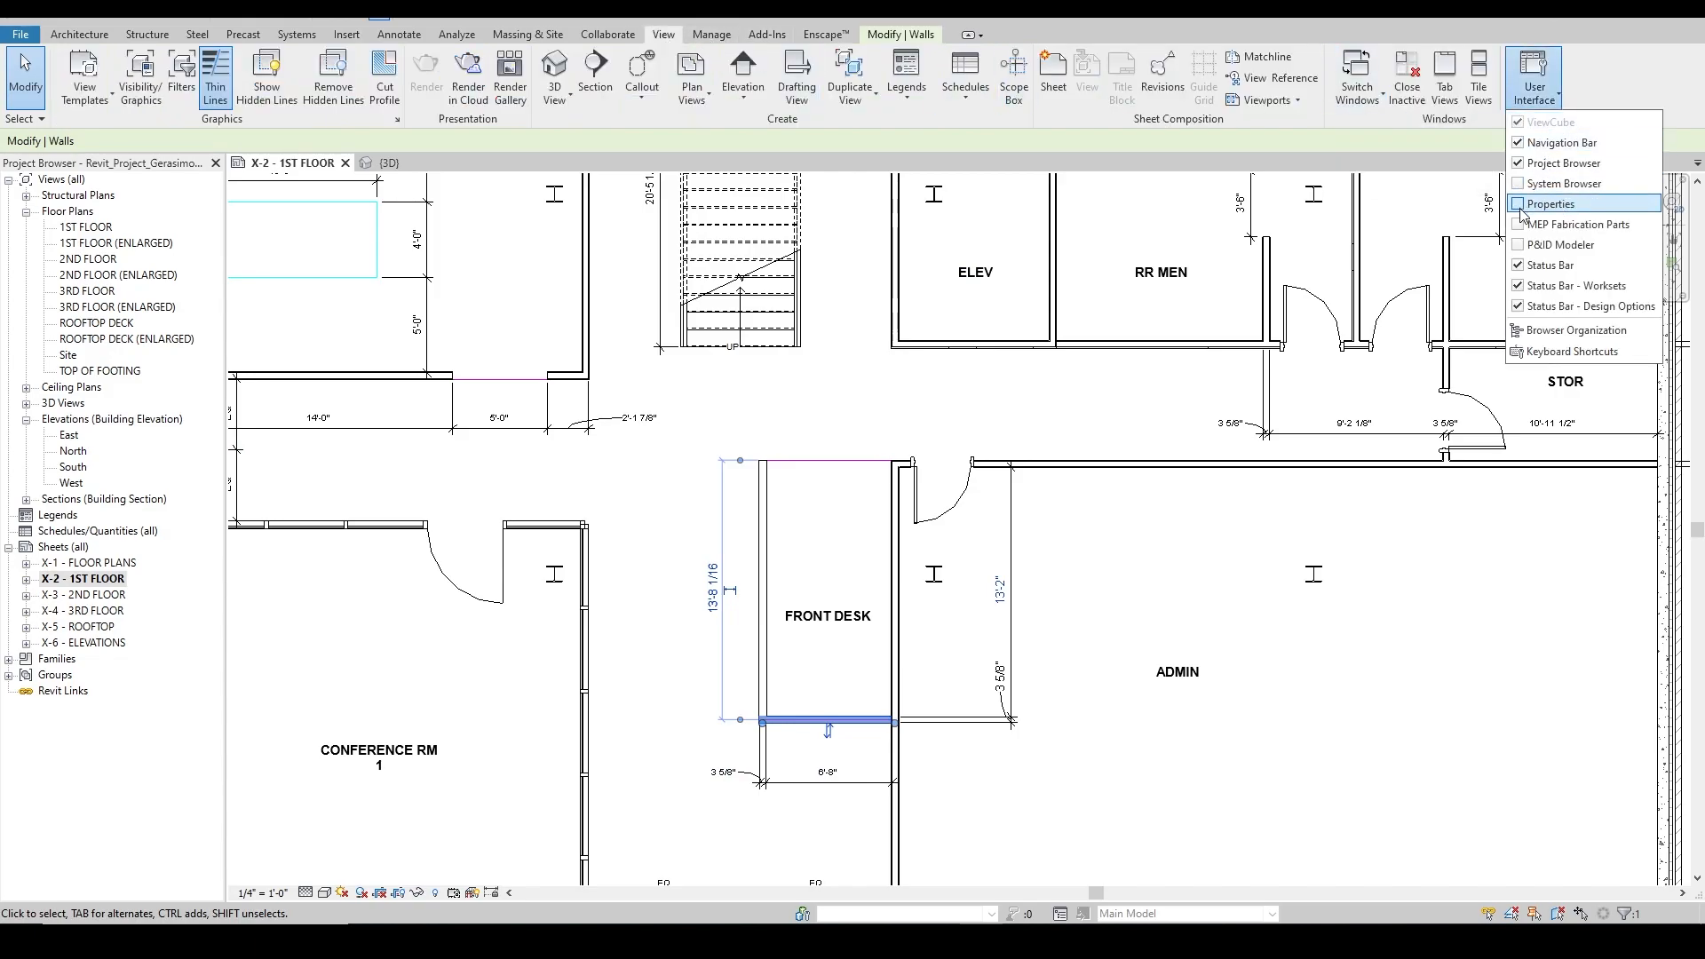
click(1521, 204)
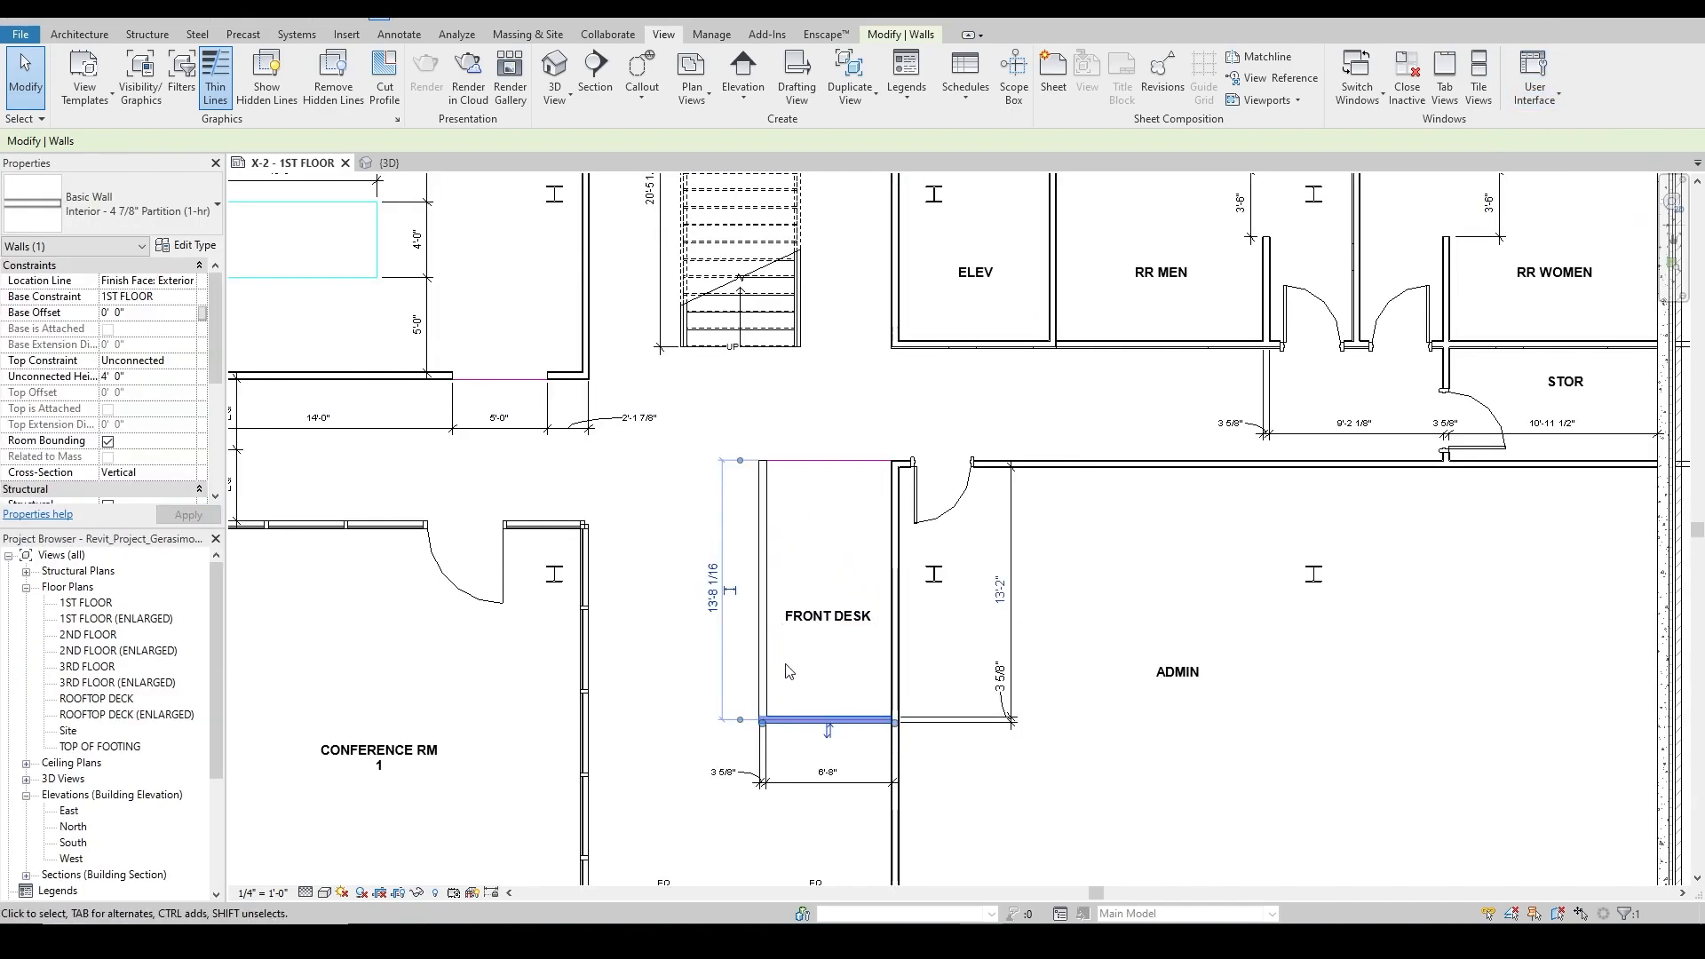
Set the front desk's lower wall top constraint to Up to level: 1ST FLOOR with a 4' 0" top offset.
click(766, 686)
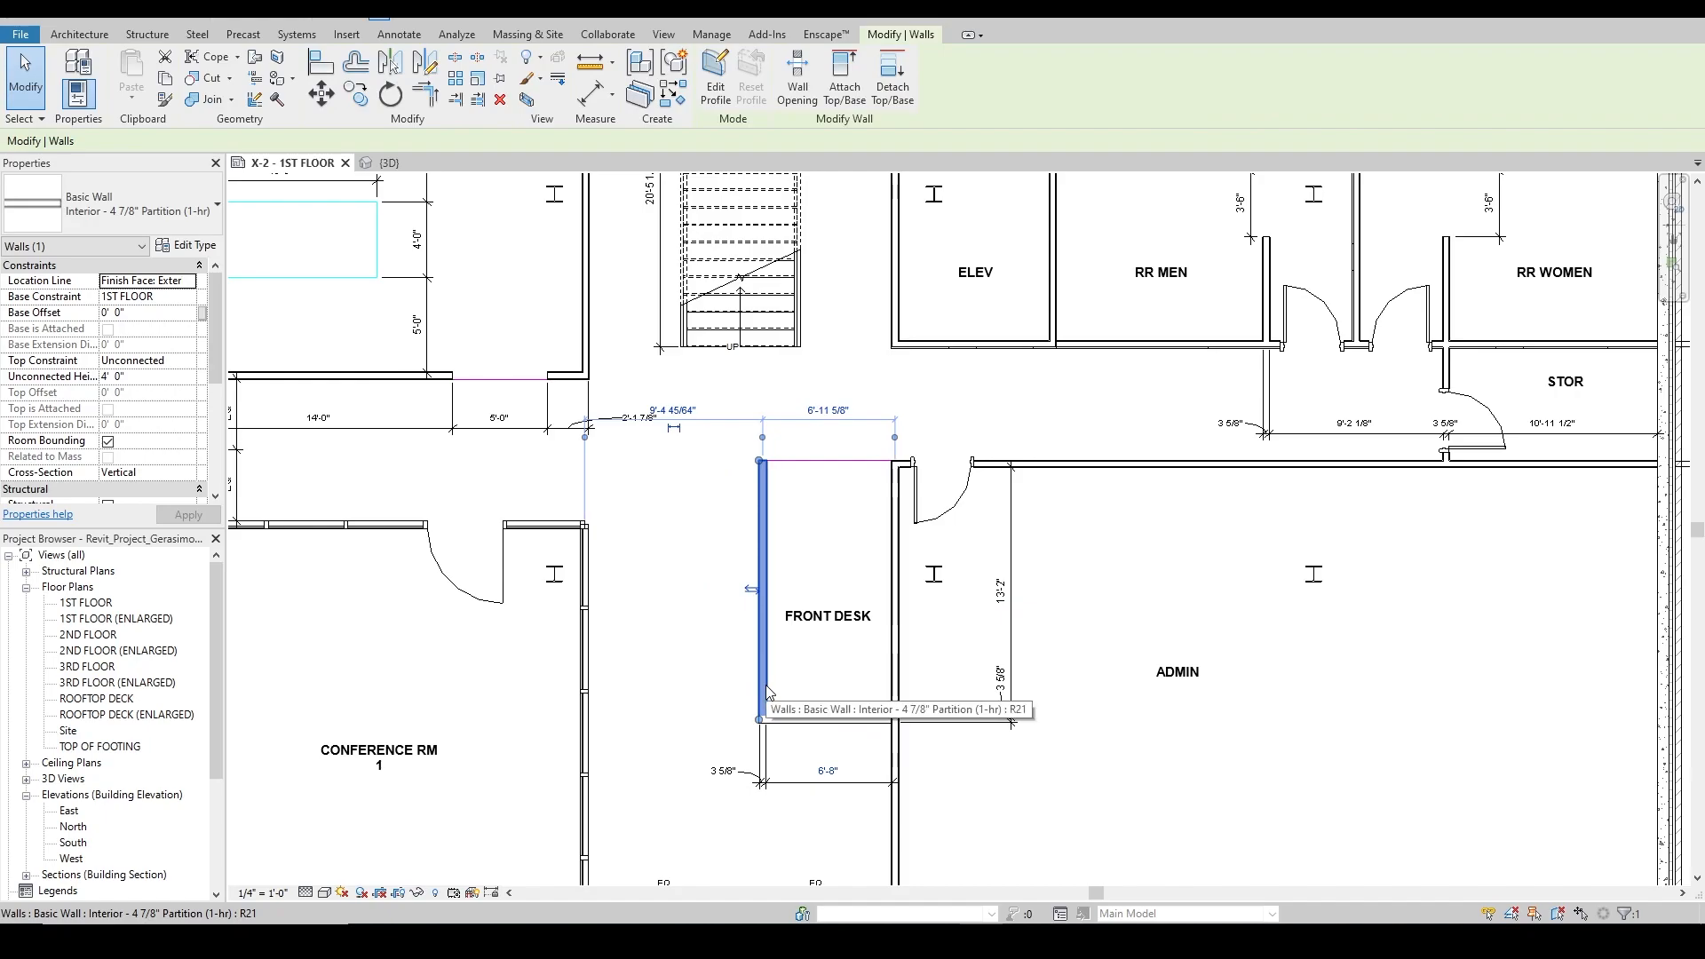
click(799, 720)
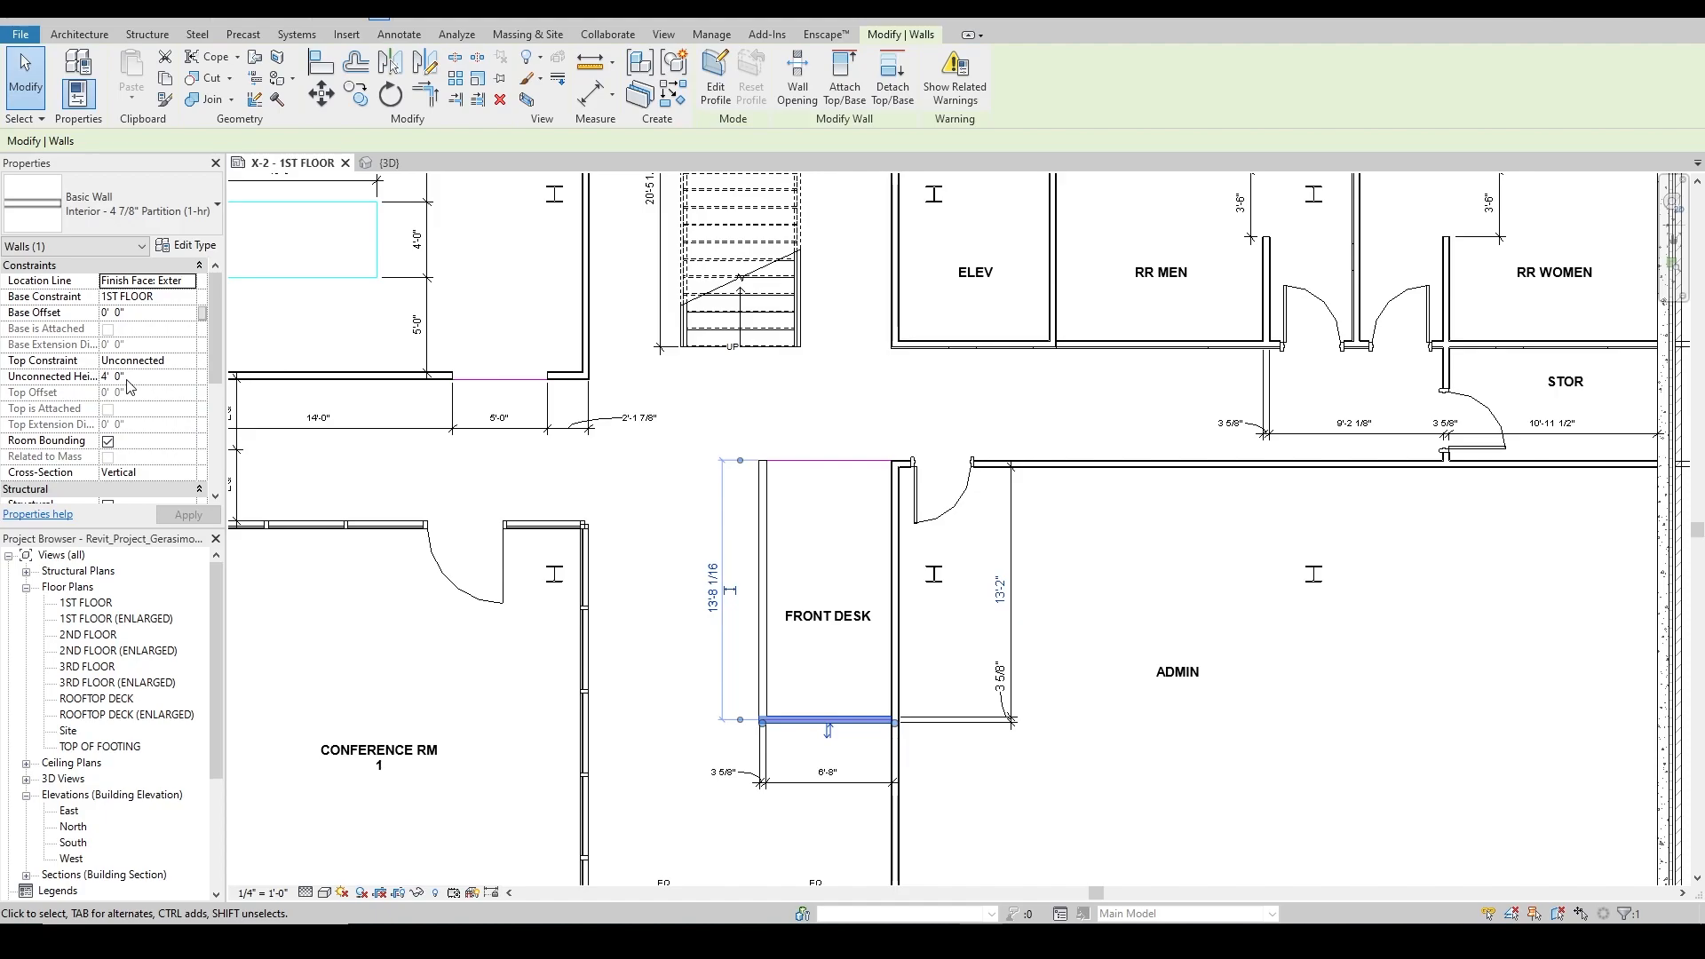
scroll(881, 769, up, 2)
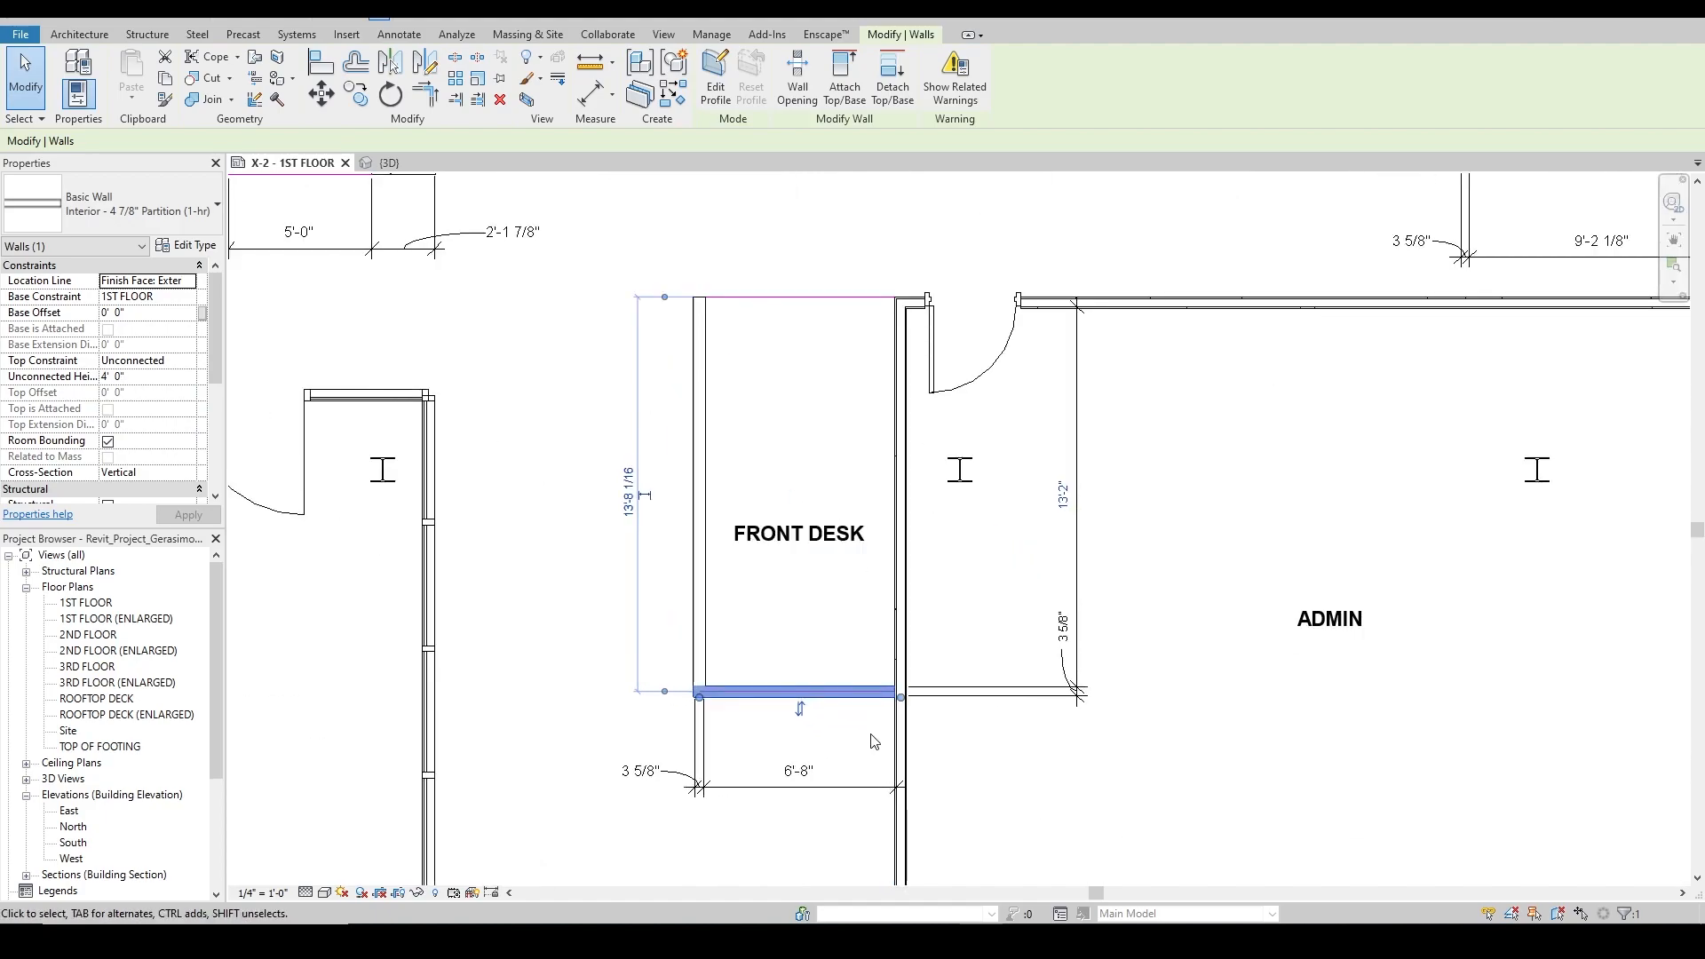
scroll(875, 742, up, 1)
click(192, 370)
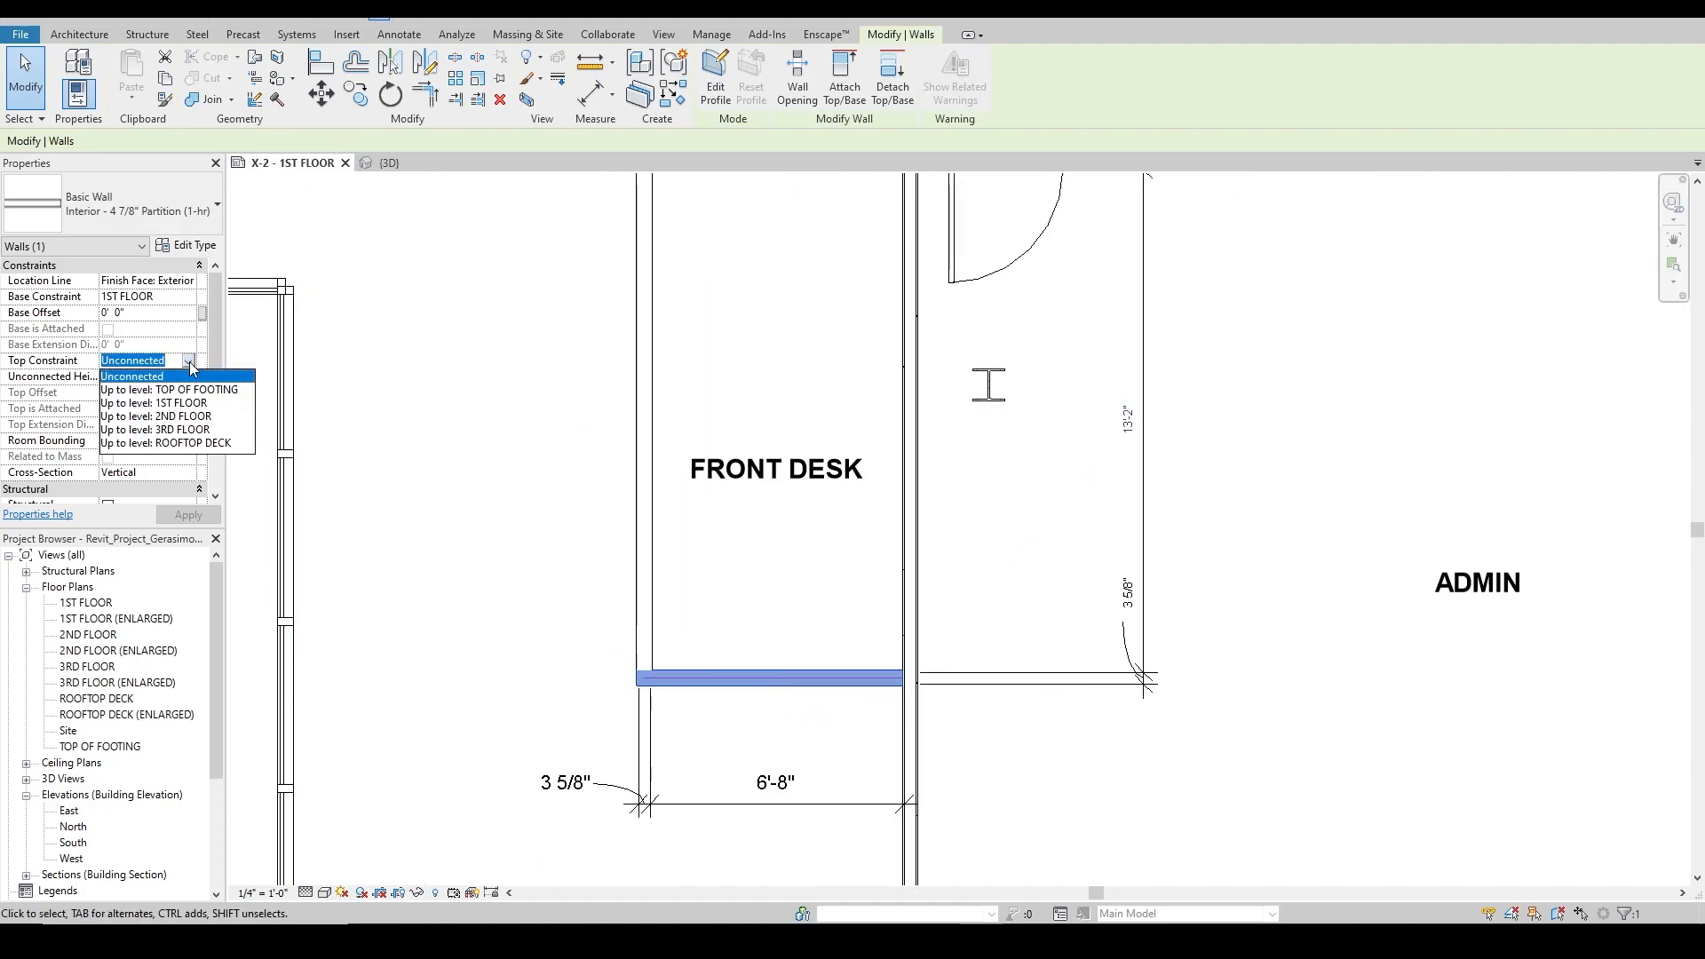
click(197, 404)
click(161, 393)
text(4)
key(Return)
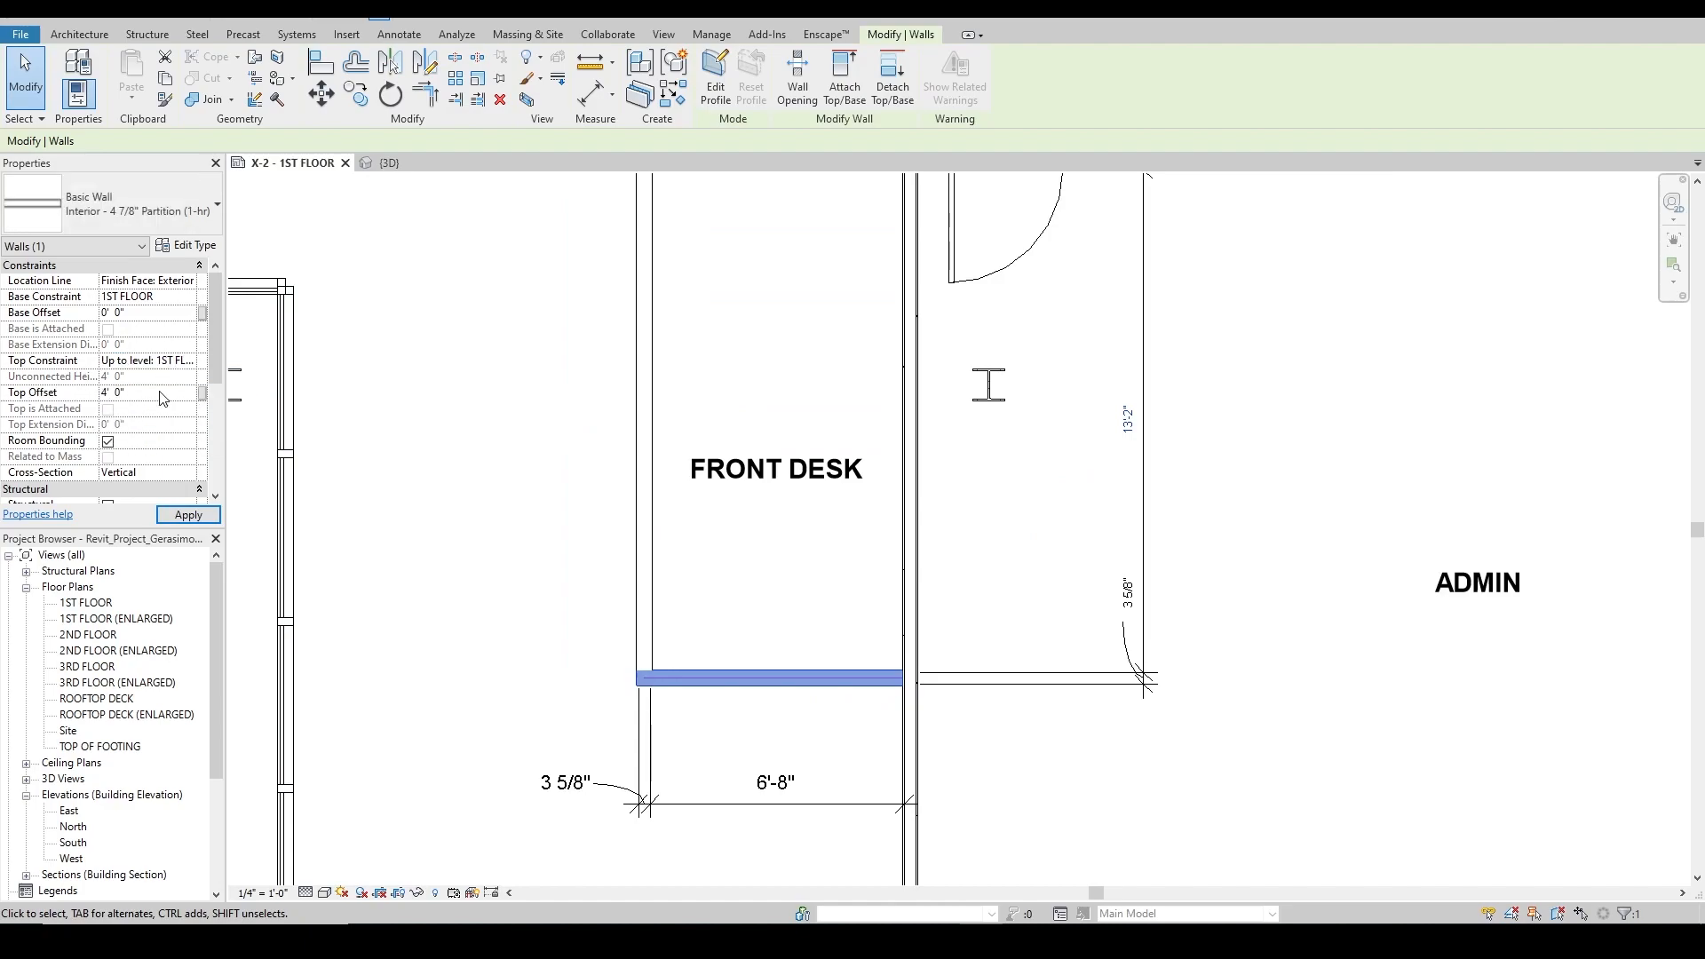
scroll(701, 691, up, 1)
scroll(701, 691, up, 1)
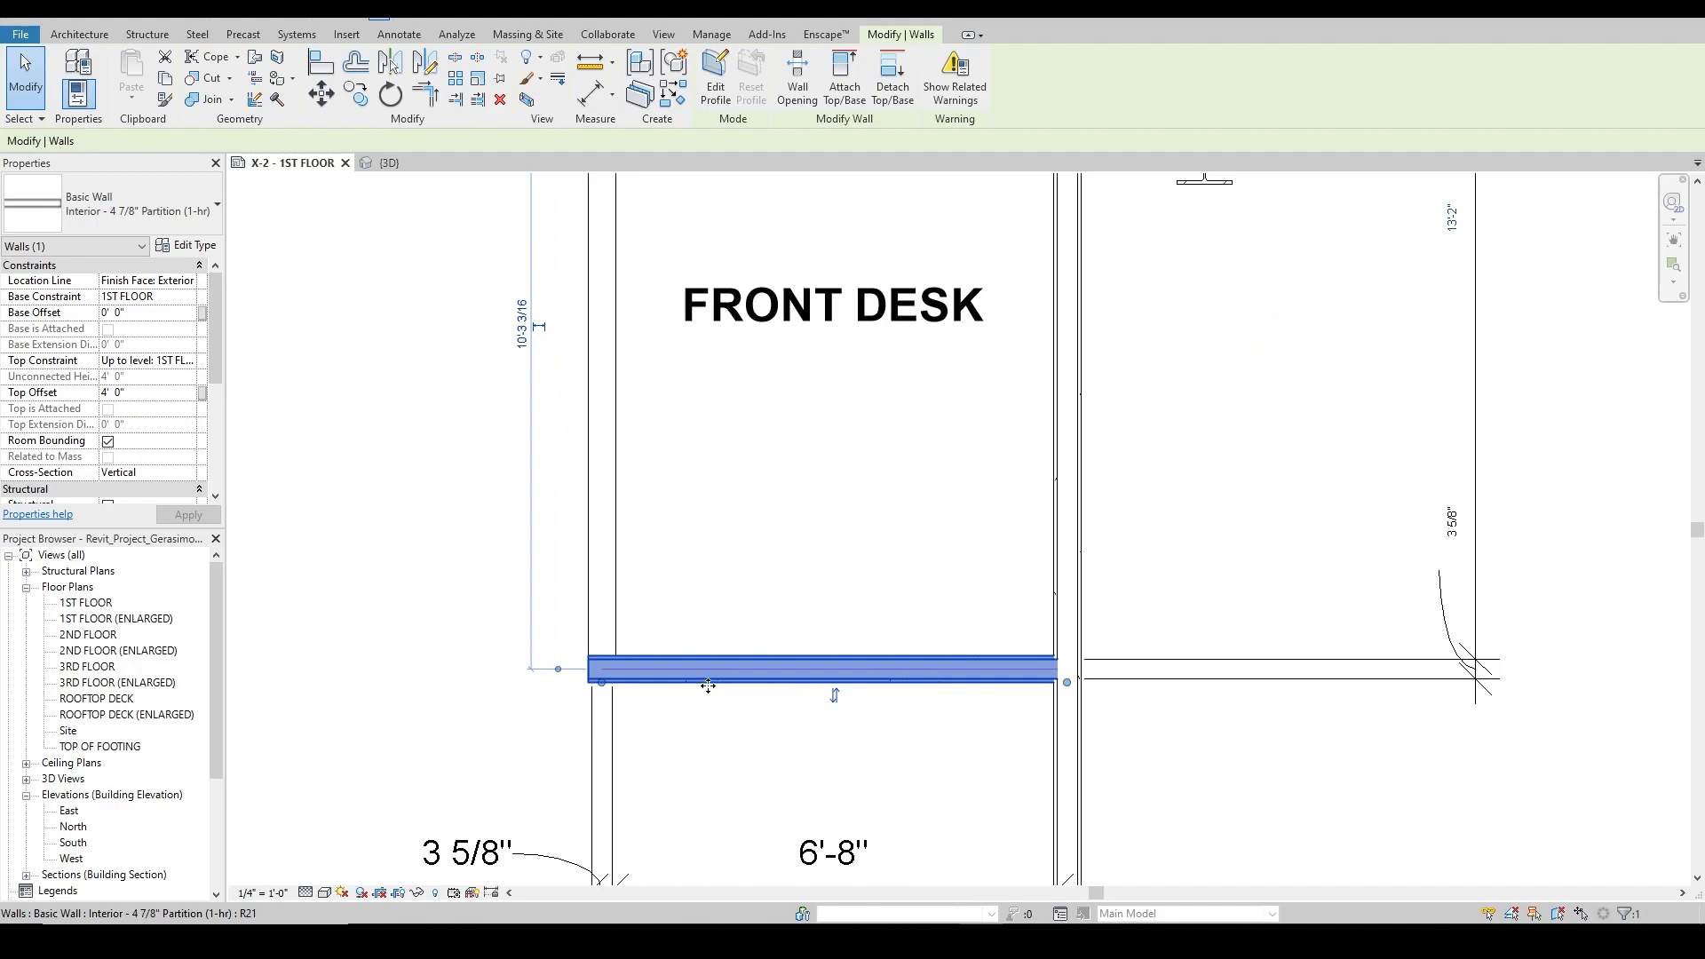
key(Escape)
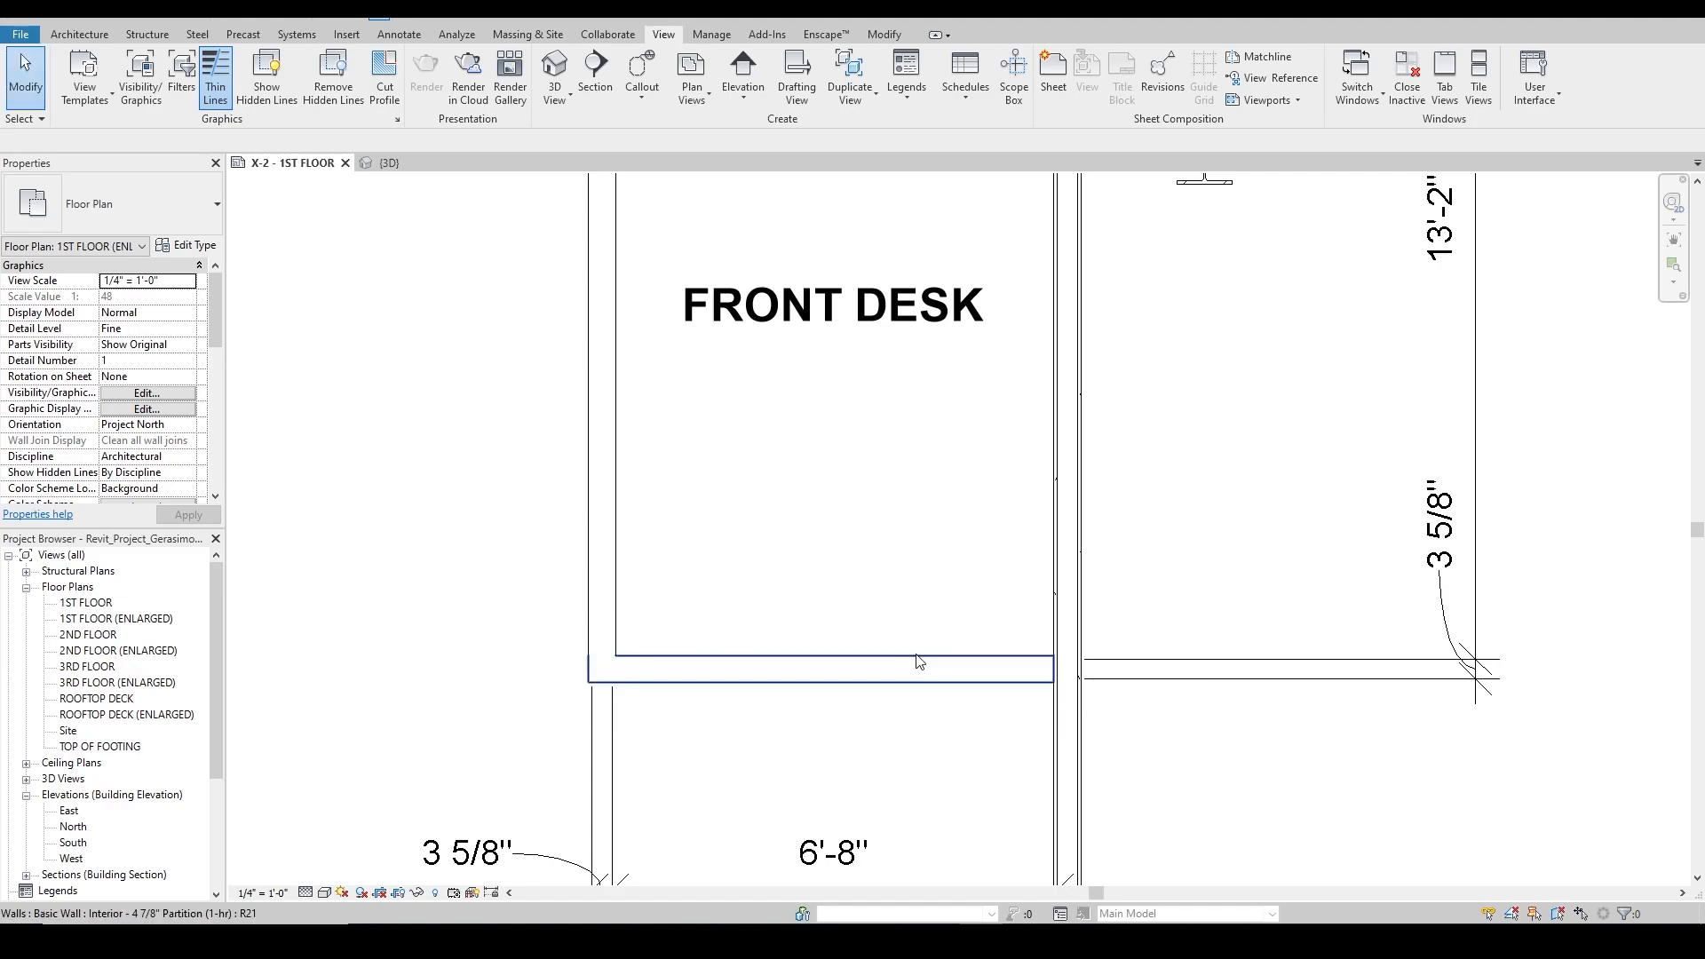
Examine the wall join at the upper corner where the ELEV and RR MEN walls meet.
scroll(866, 568, down, 2)
middle_drag(817, 504, 754, 590)
scroll(990, 546, up, 2)
middle_drag(975, 438, 923, 583)
scroll(949, 391, up, 3)
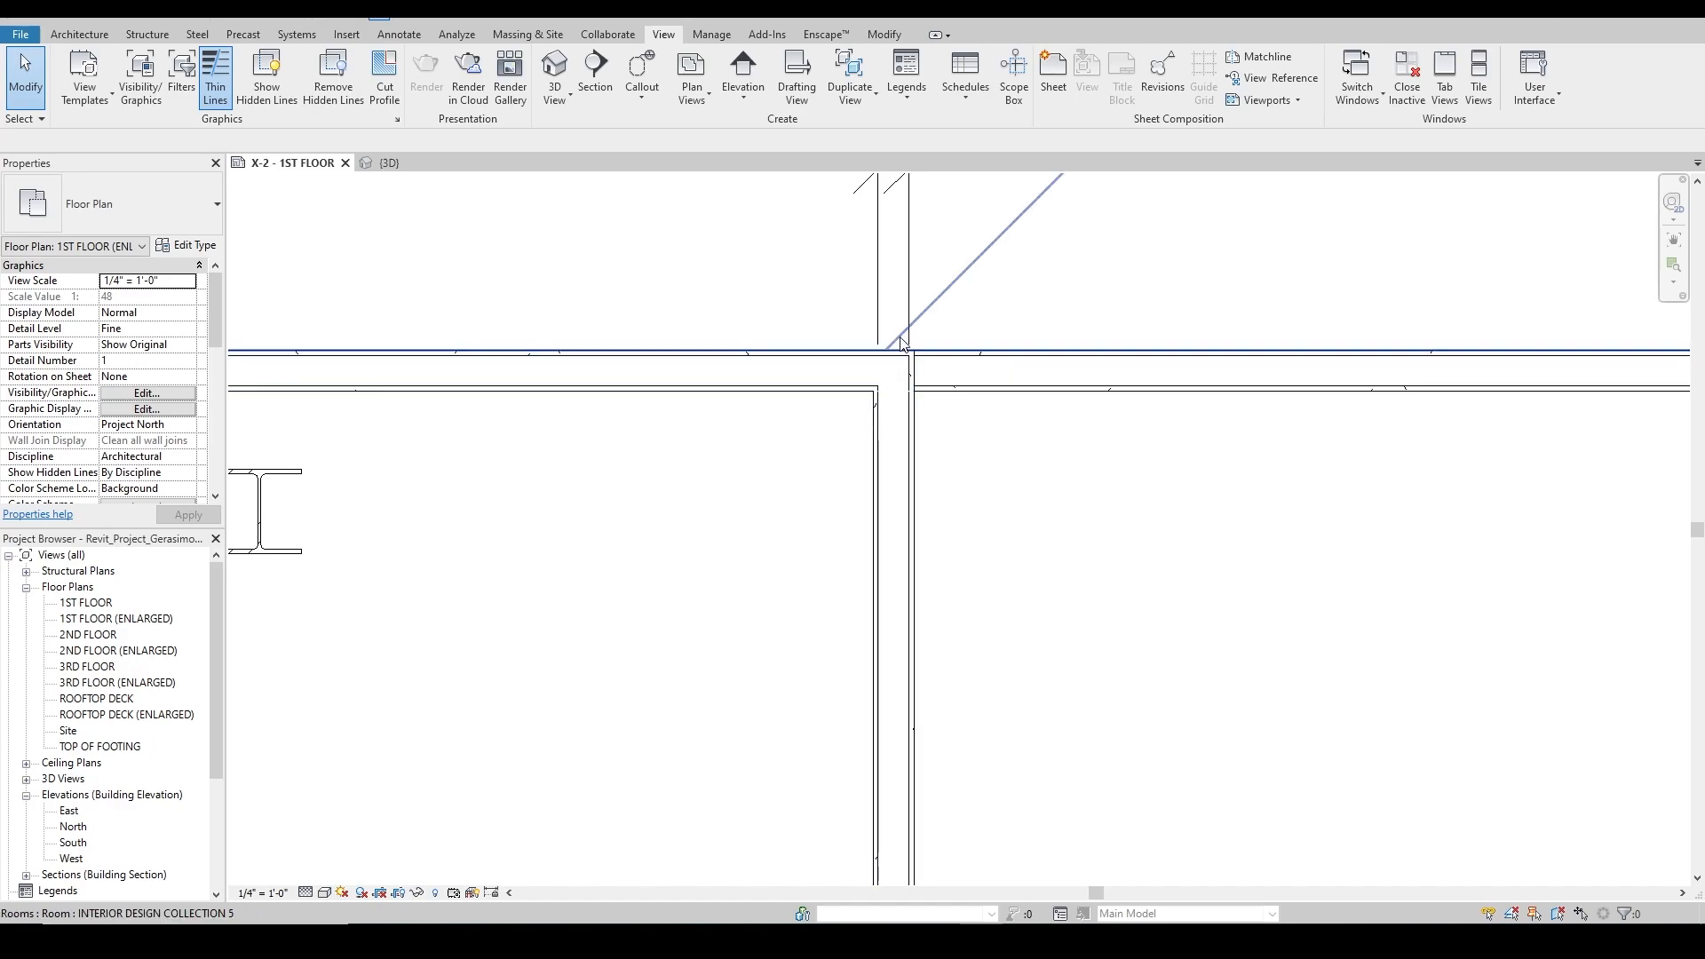
scroll(919, 393, up, 2)
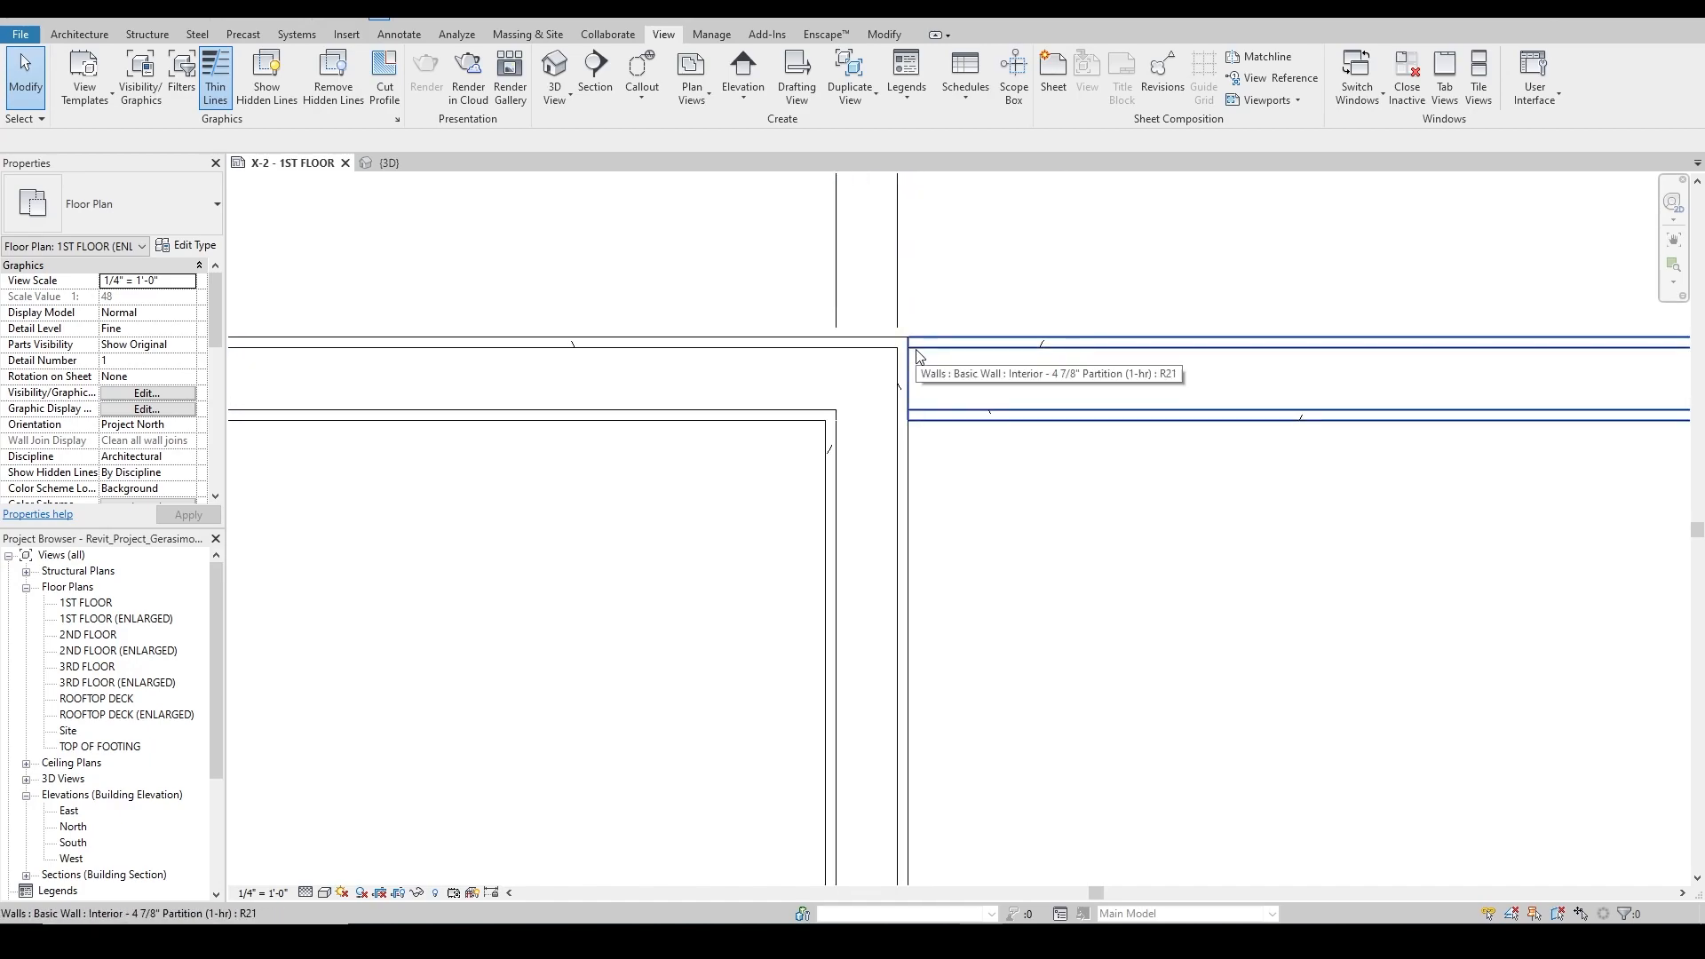
scroll(858, 405, down, 1)
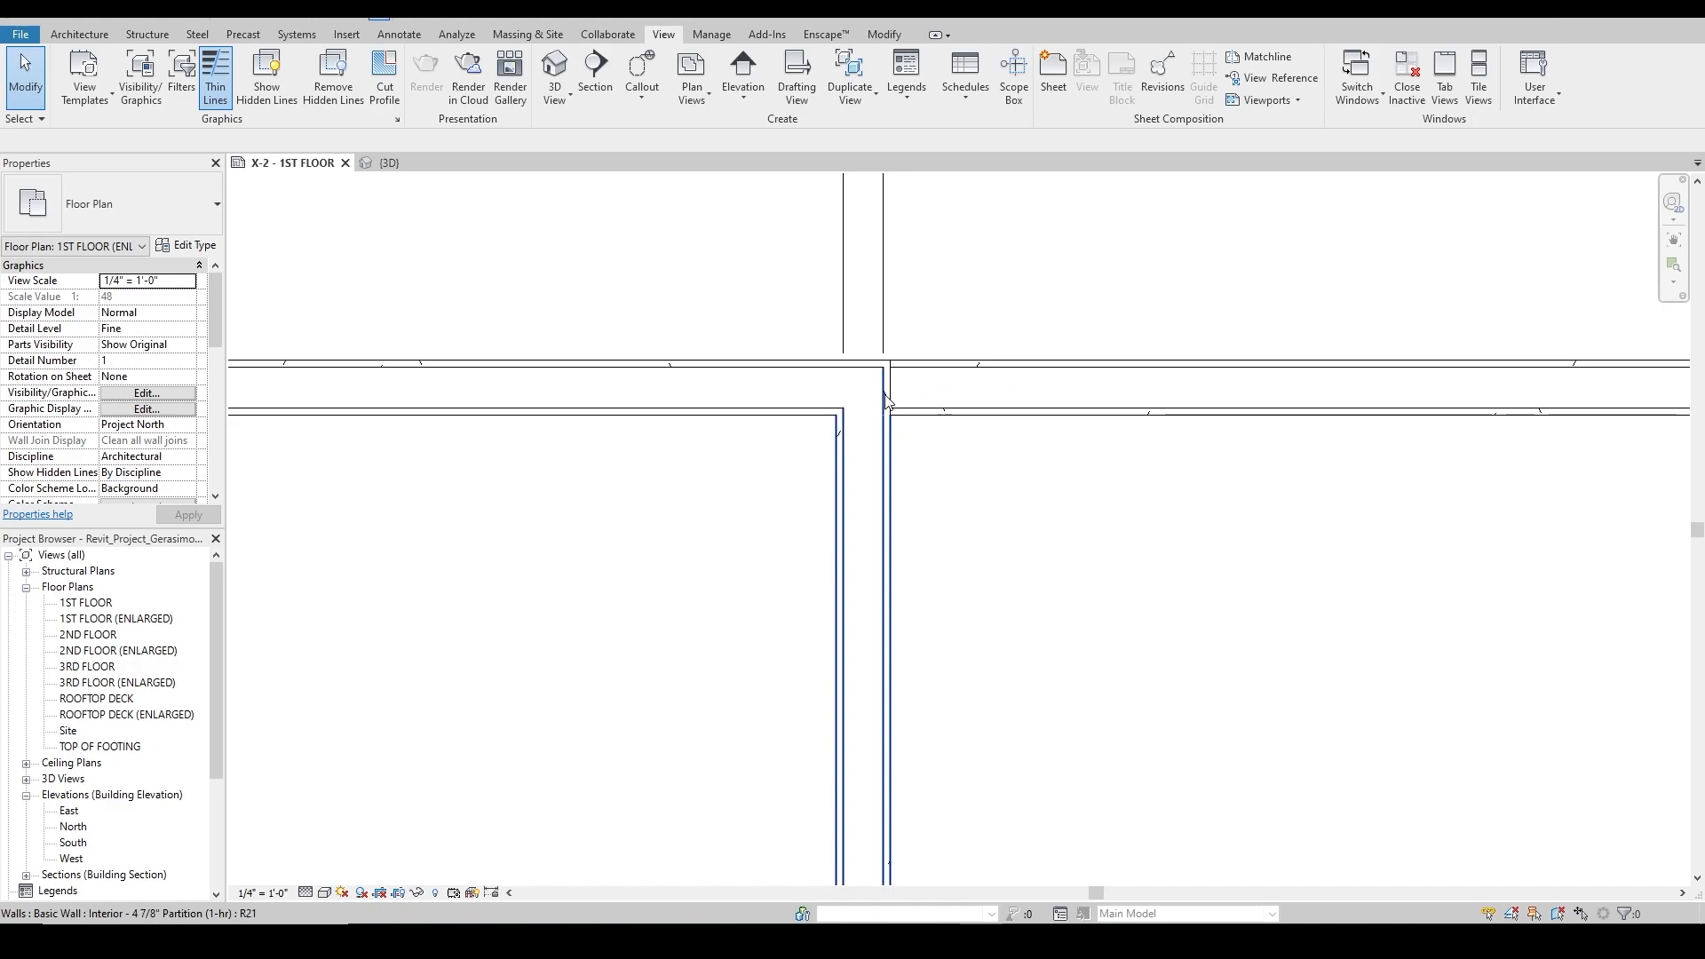
Check the top constraints of the wall between ELEV and RR MEN and of the wall above RR MEN.
scroll(934, 421, down, 2)
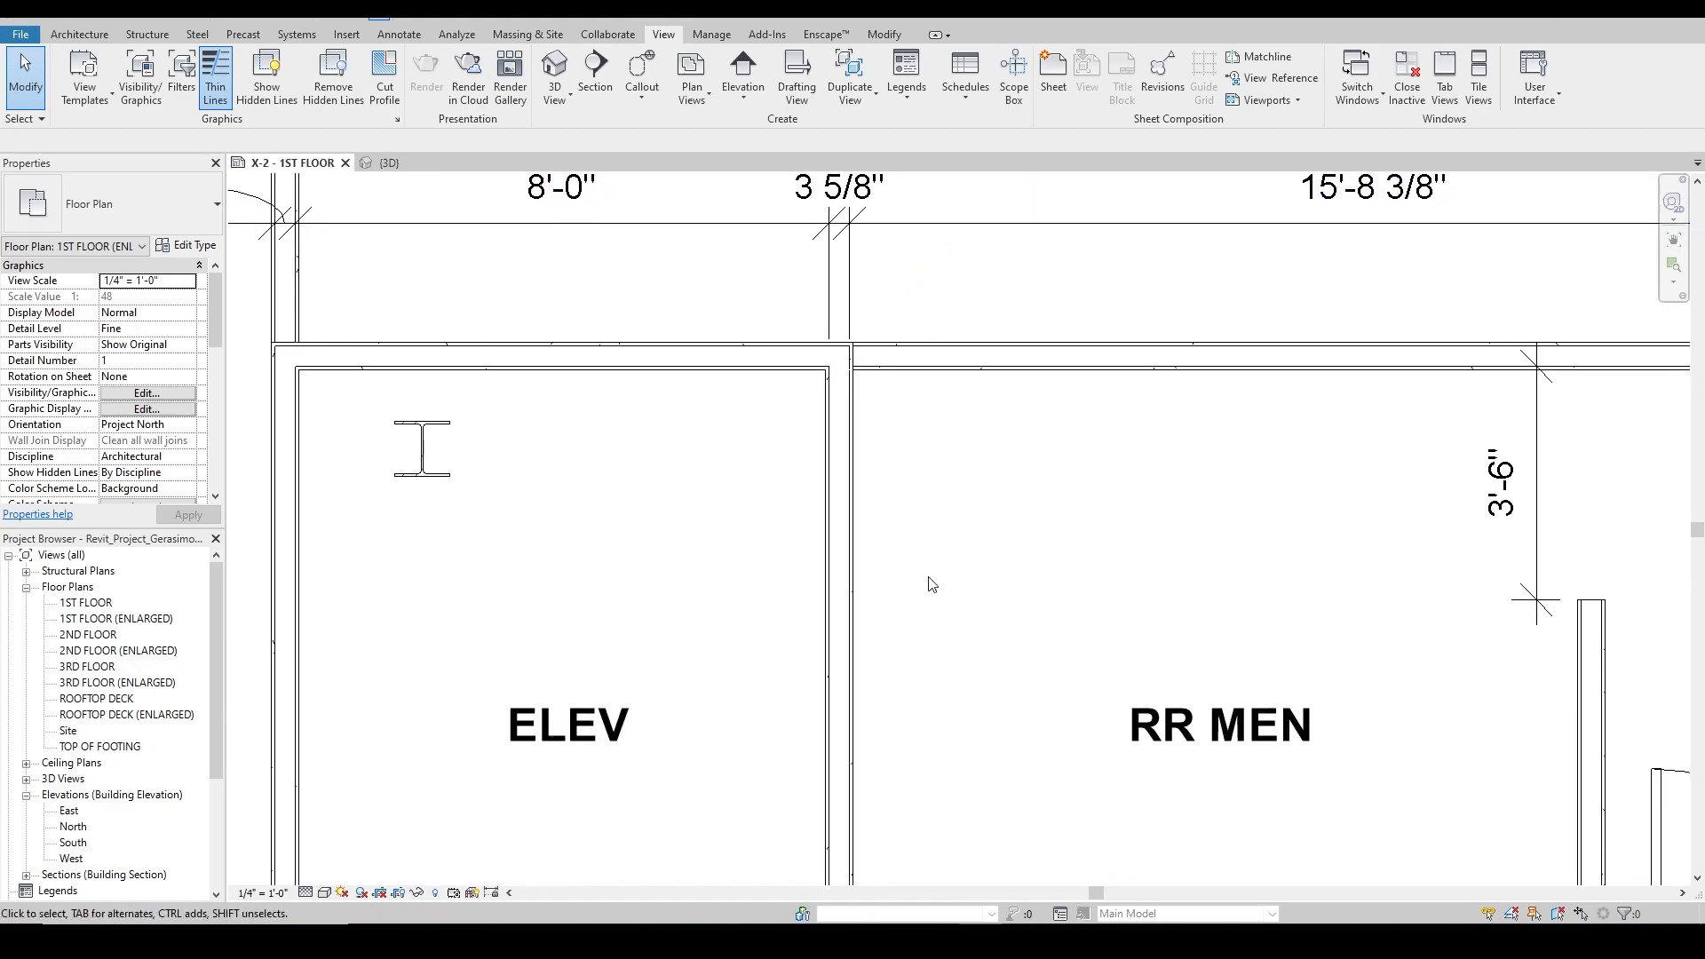
click(858, 464)
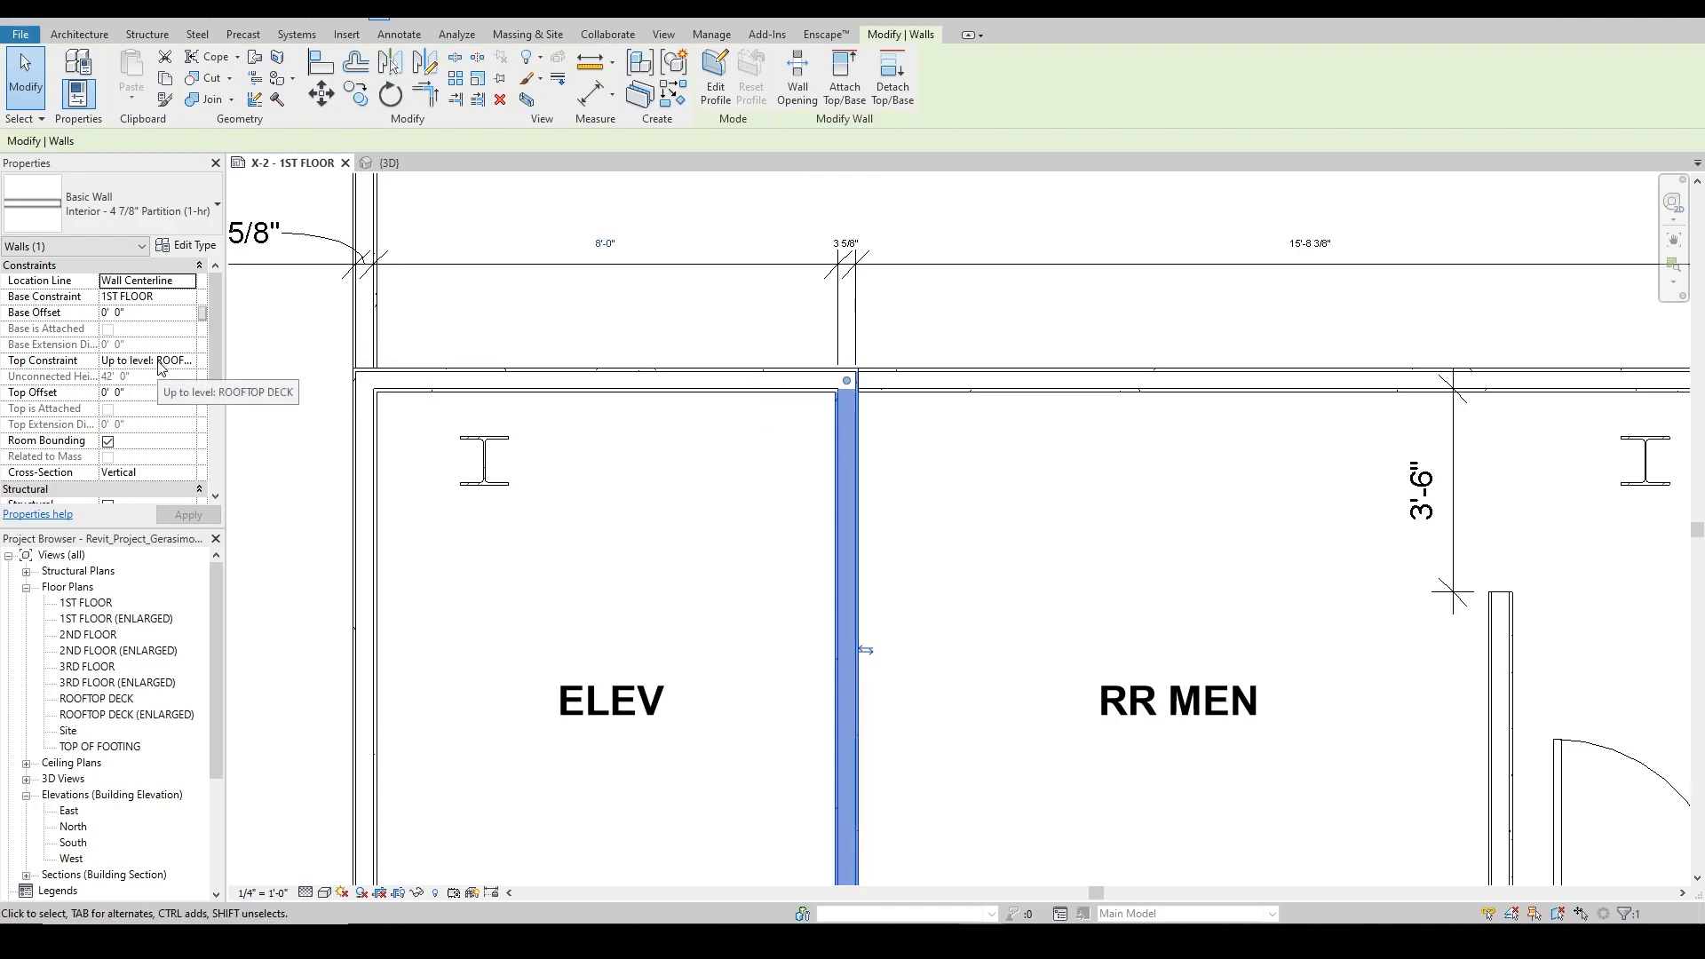
click(988, 371)
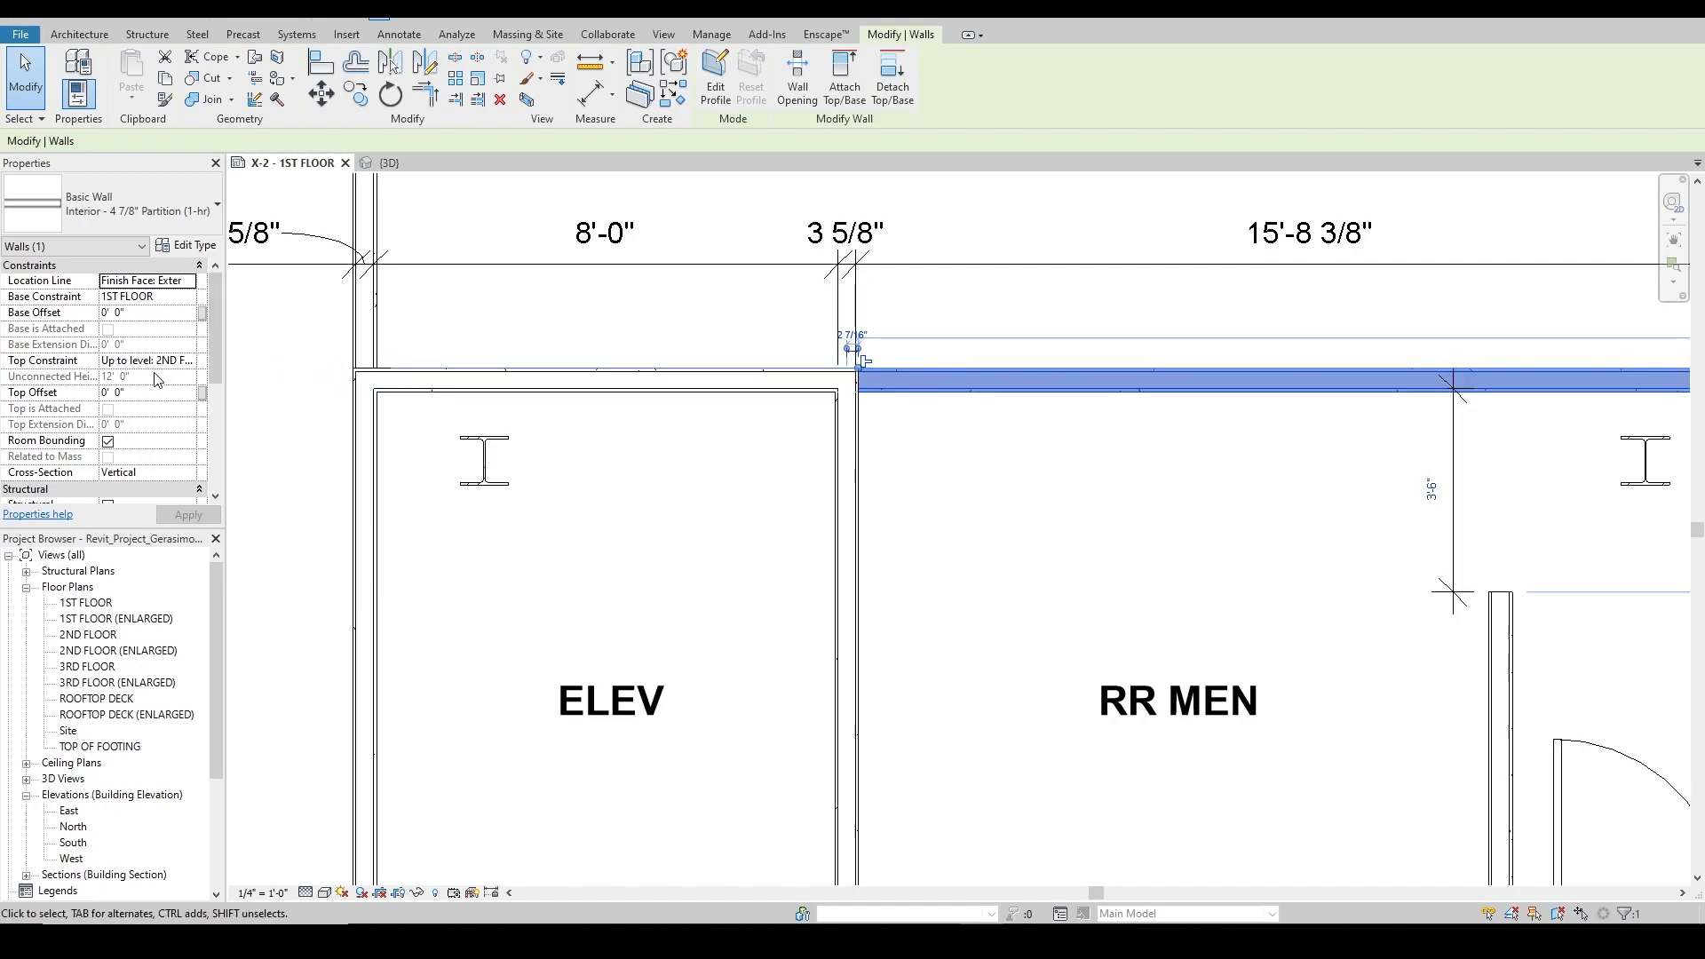
scroll(886, 429, up, 2)
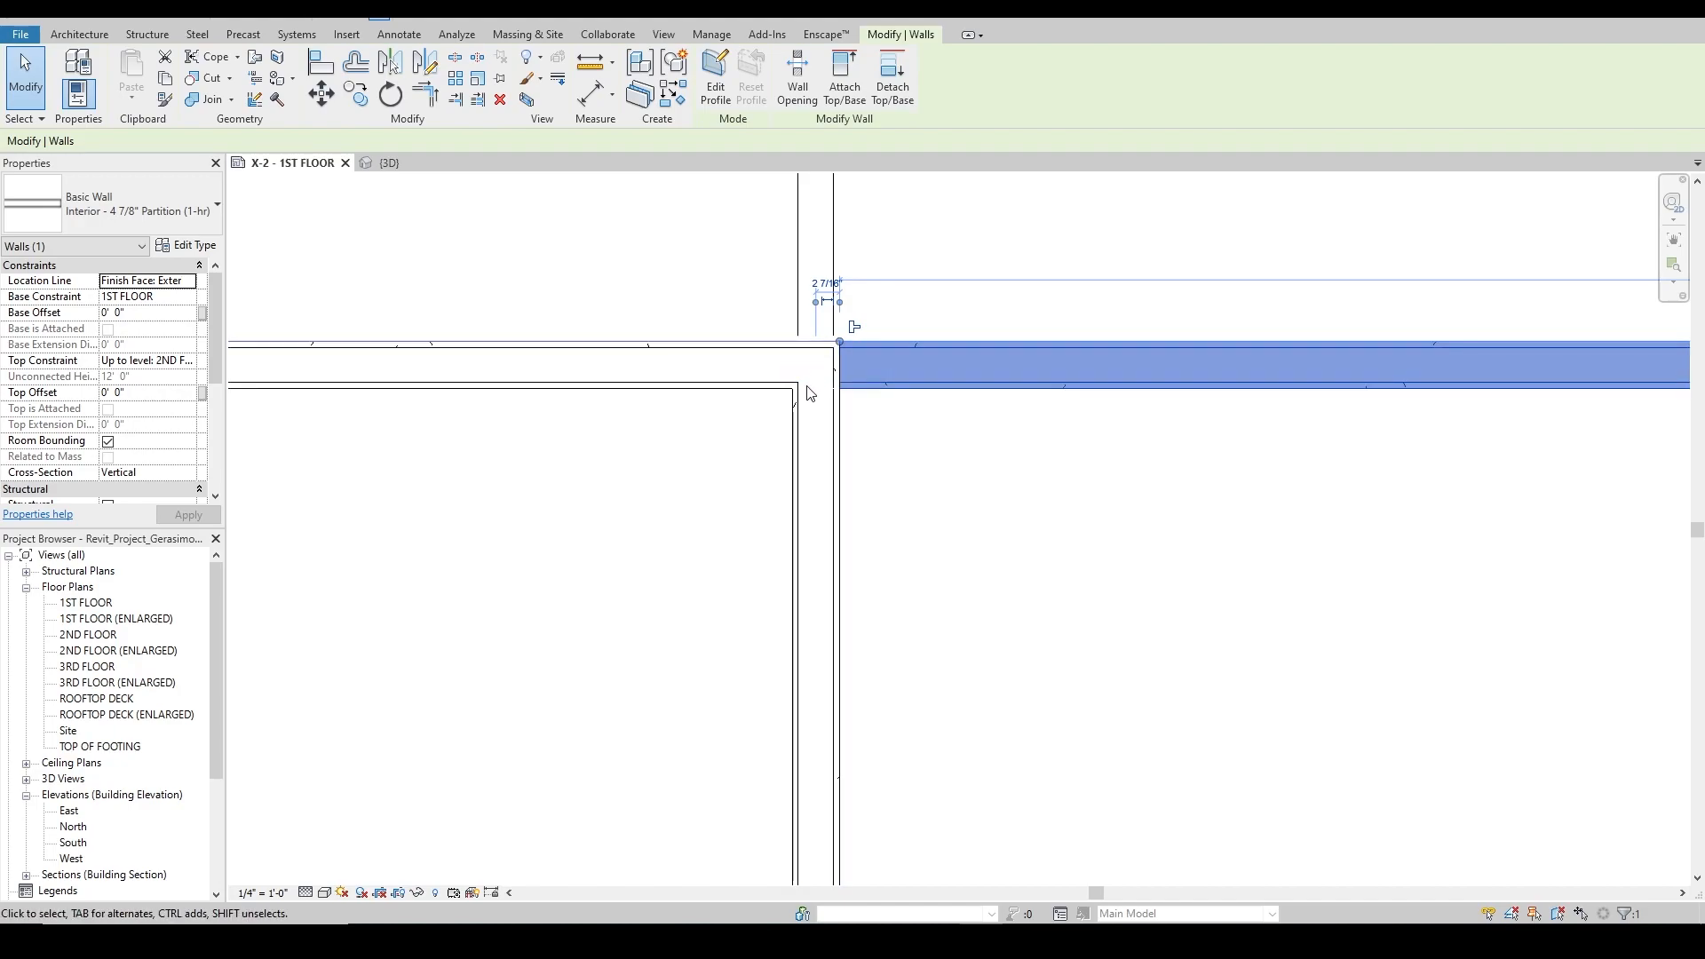
Disallow the join at the door-side end of the long horizontal wall across the corridor below ELEV.
scroll(810, 394, down, 5)
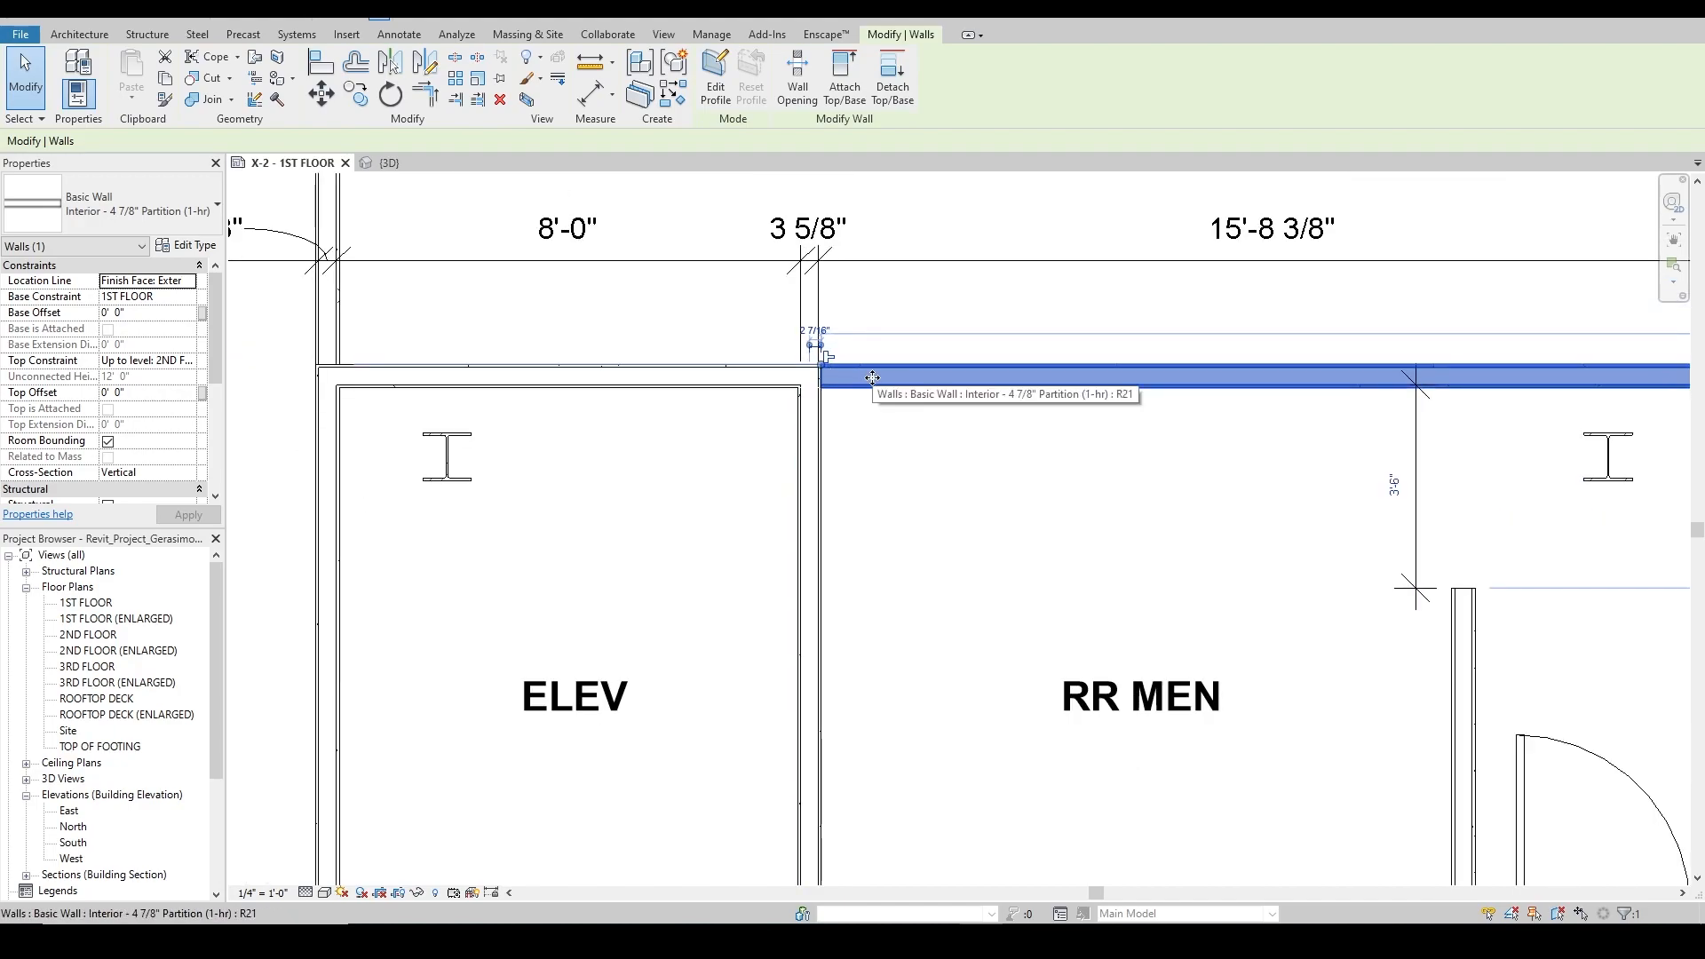
middle_drag(984, 839, 913, 508)
click(876, 515)
scroll(571, 508, up, 3)
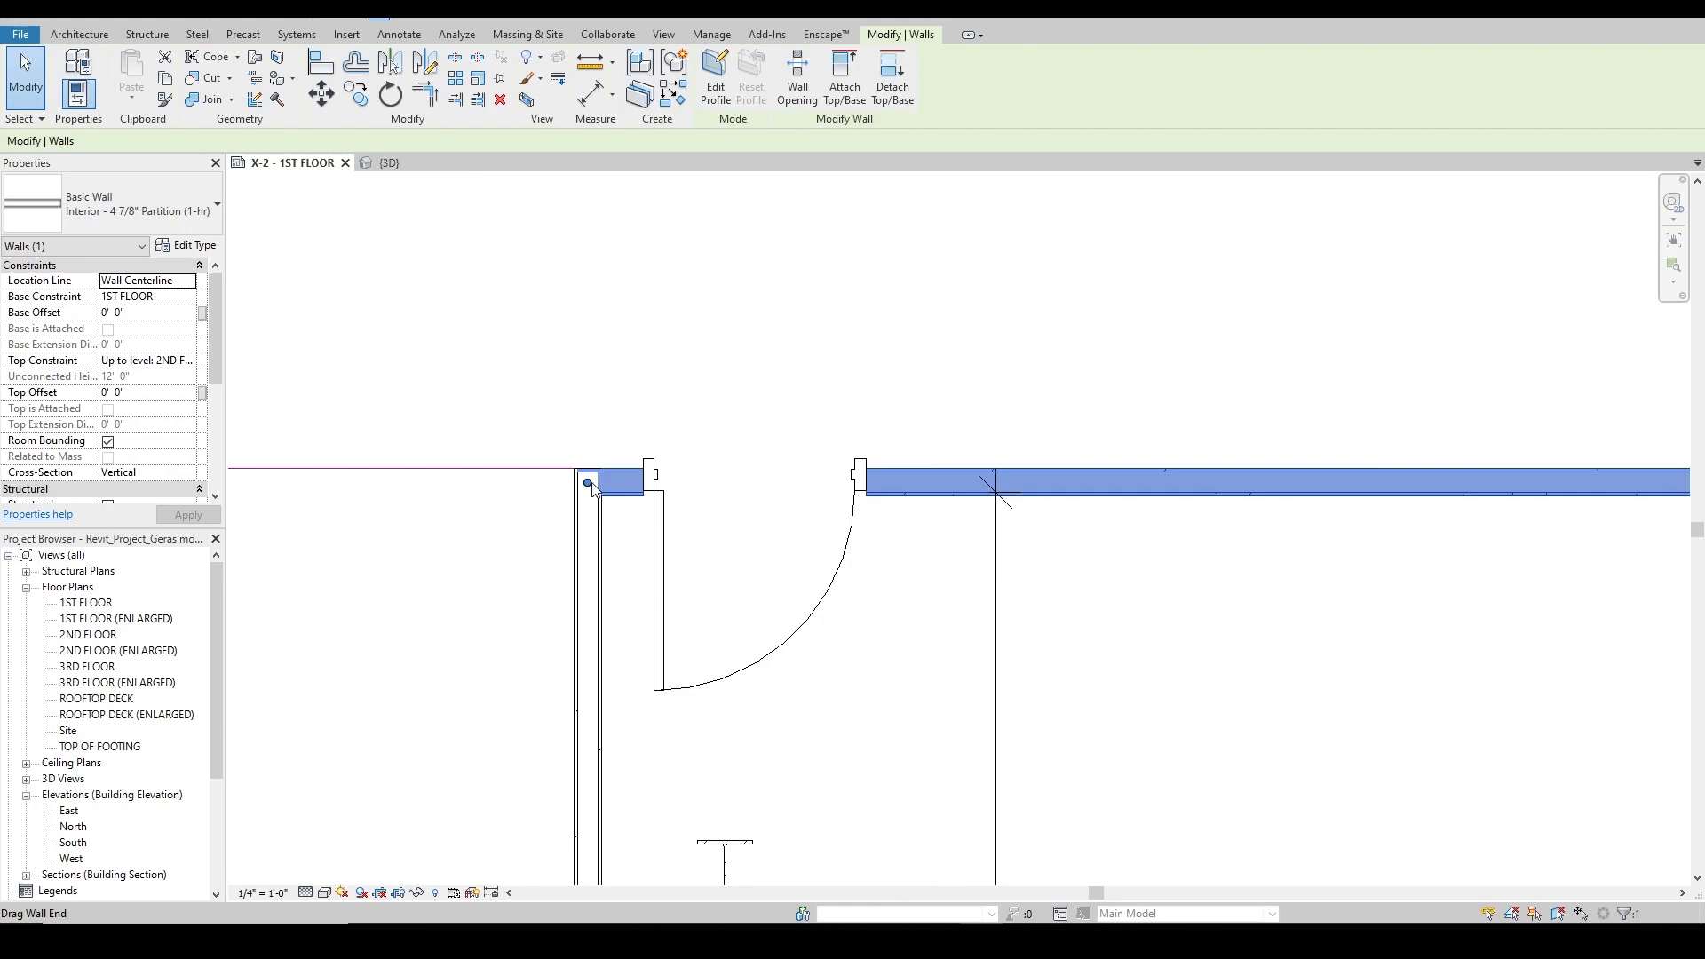
right_click(592, 491)
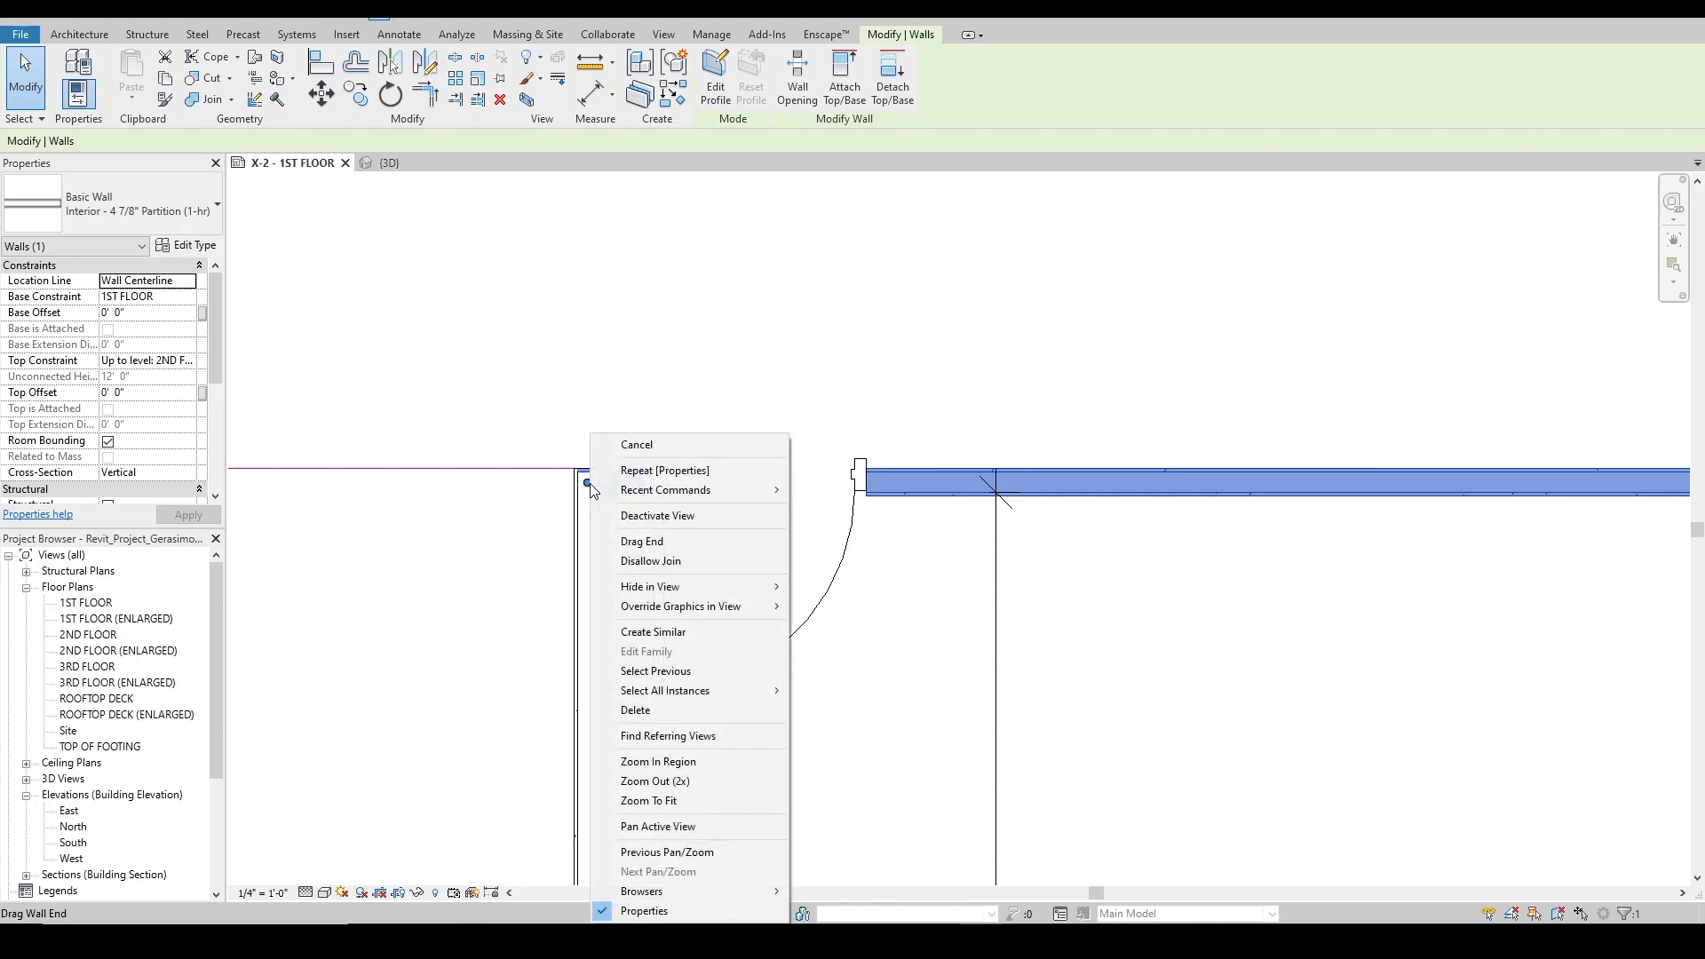
click(668, 564)
mouse_move(590, 485)
mouse_down()
mouse_move(613, 485)
mouse_move(588, 485)
mouse_up()
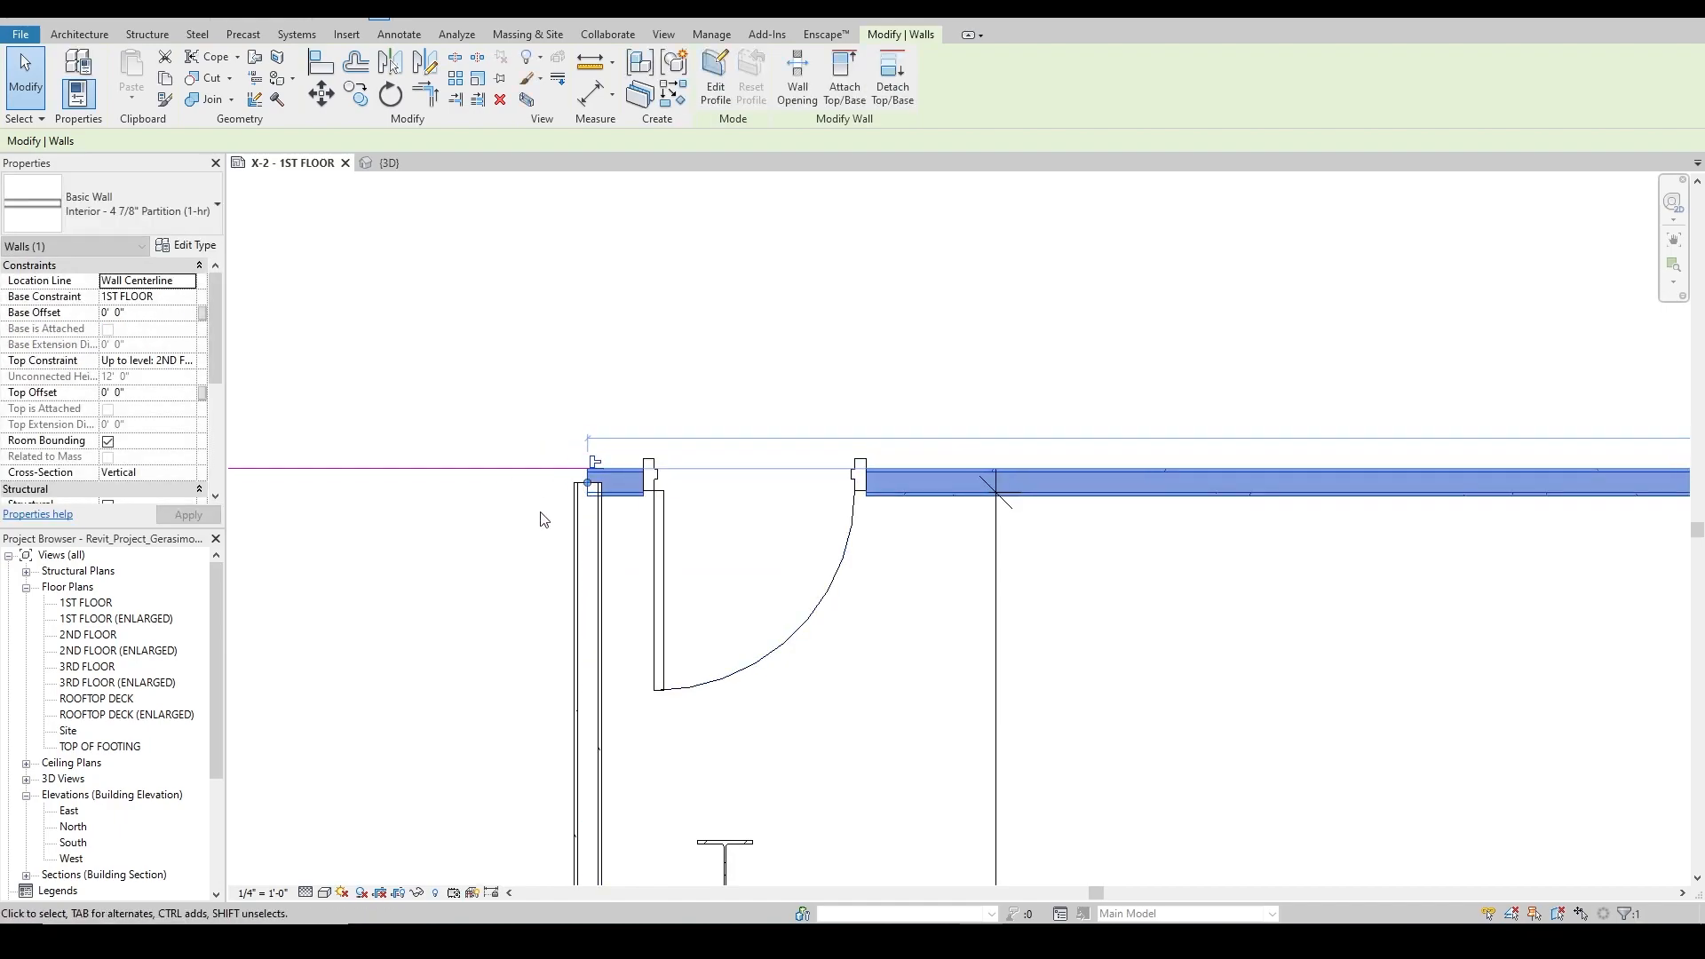
scroll(569, 484, up, 2)
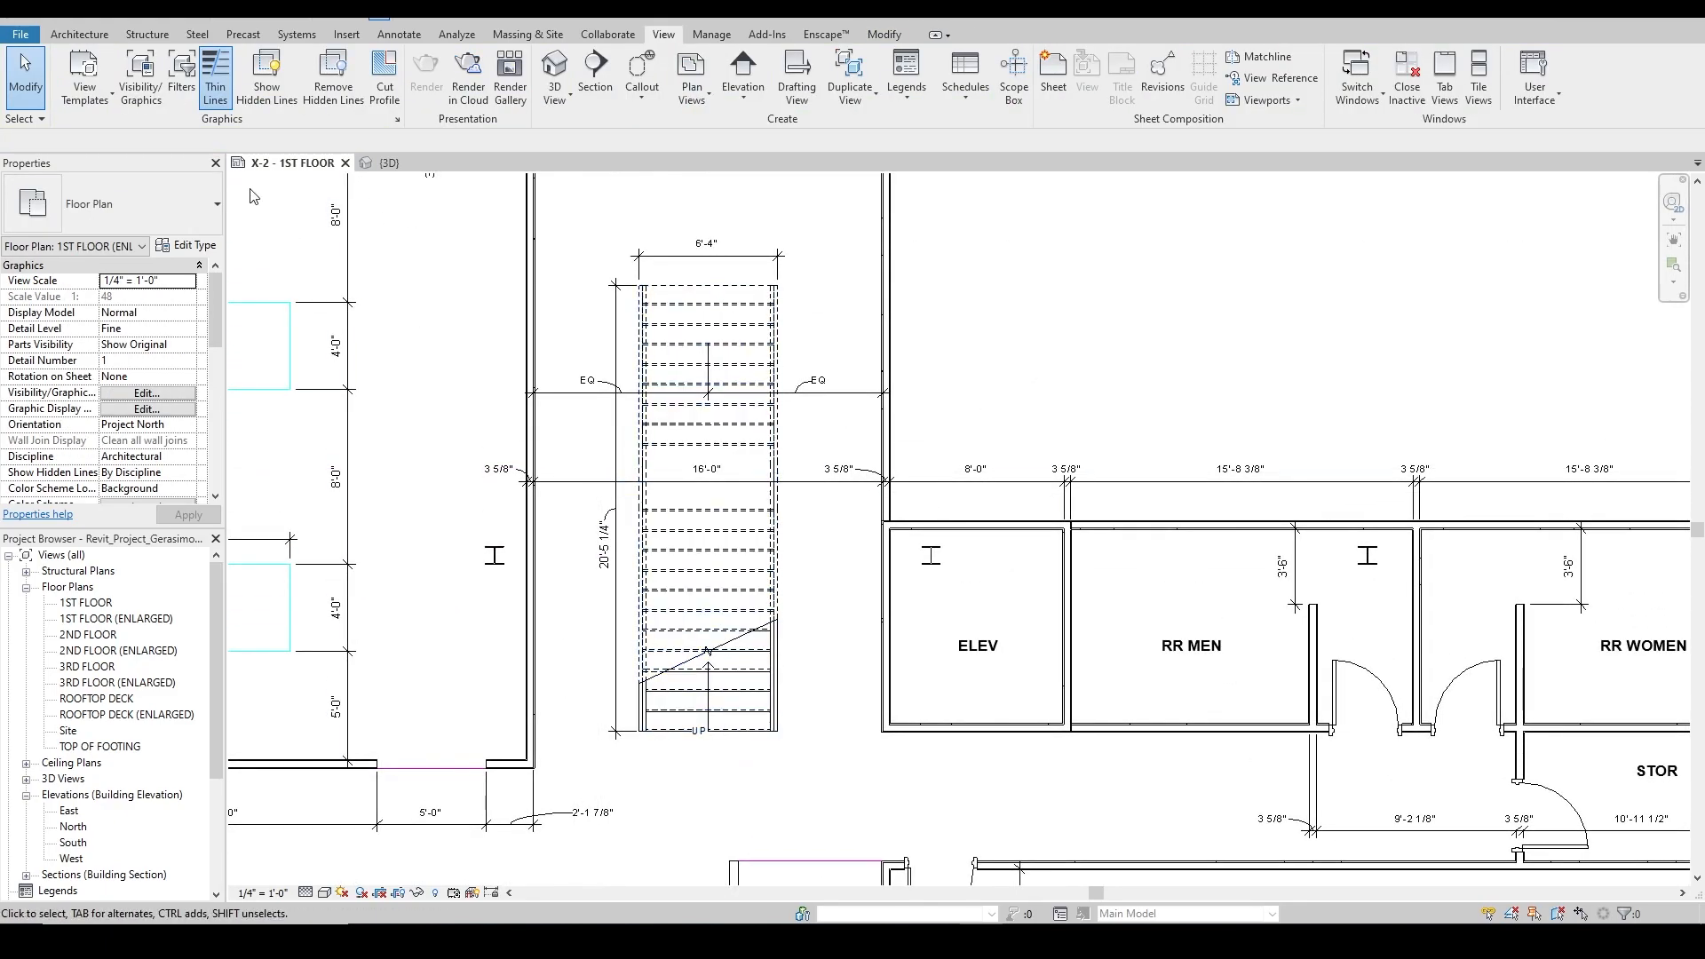
click(79, 33)
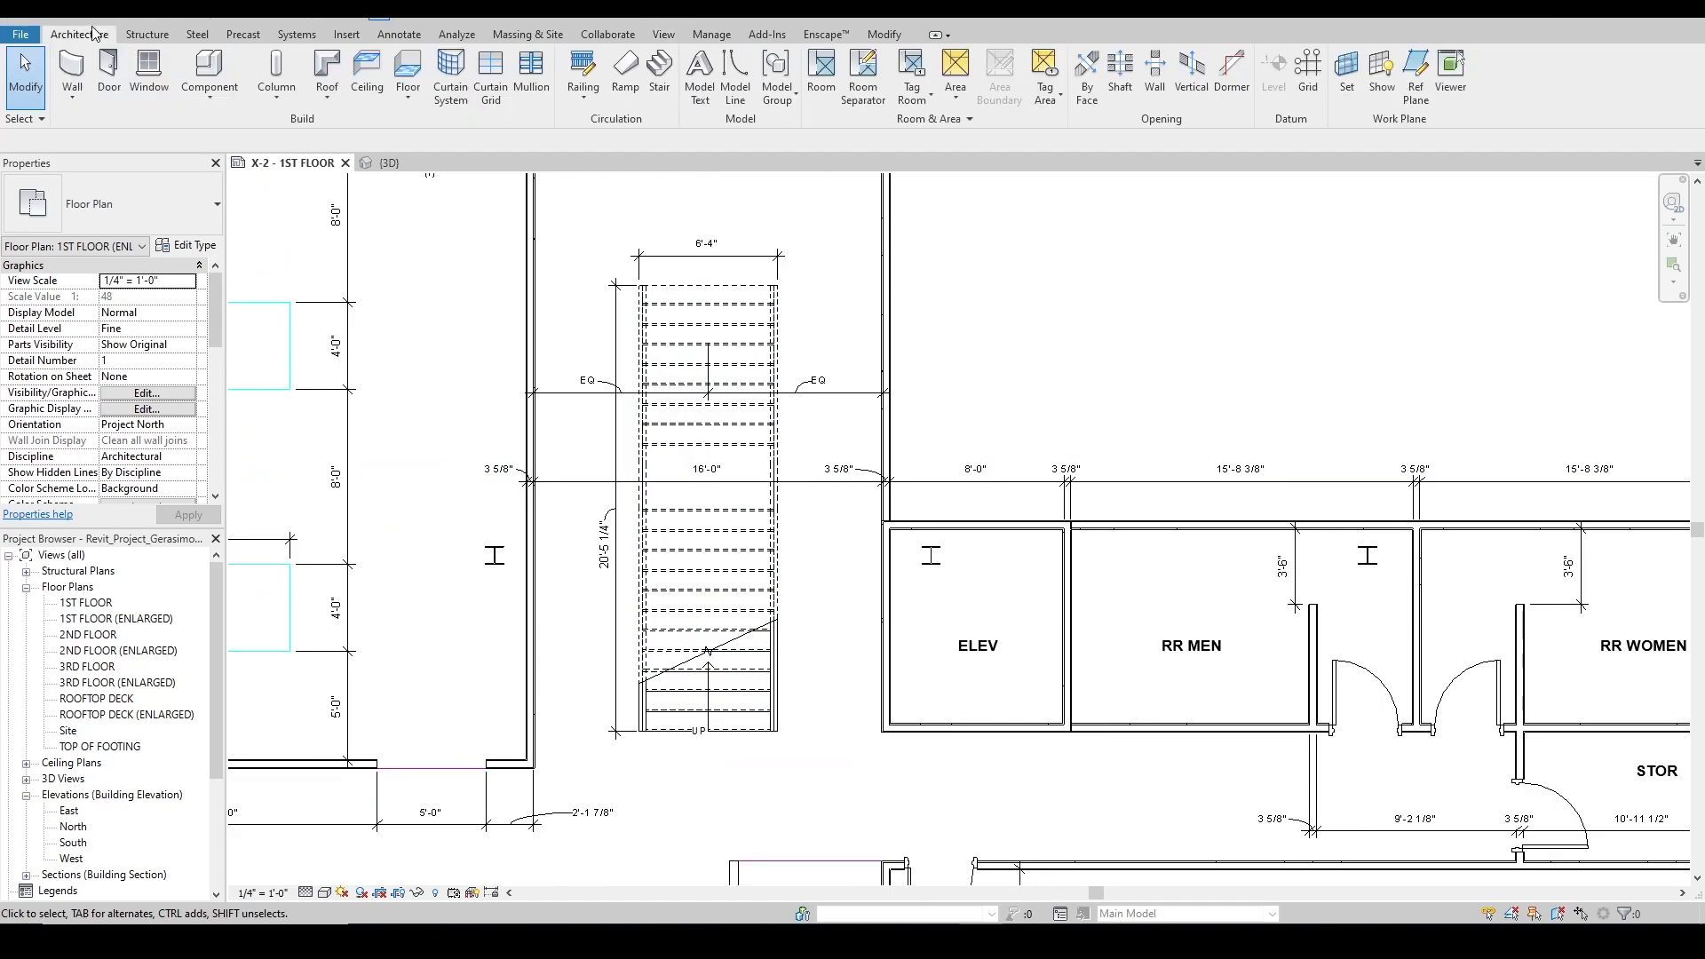
click(662, 64)
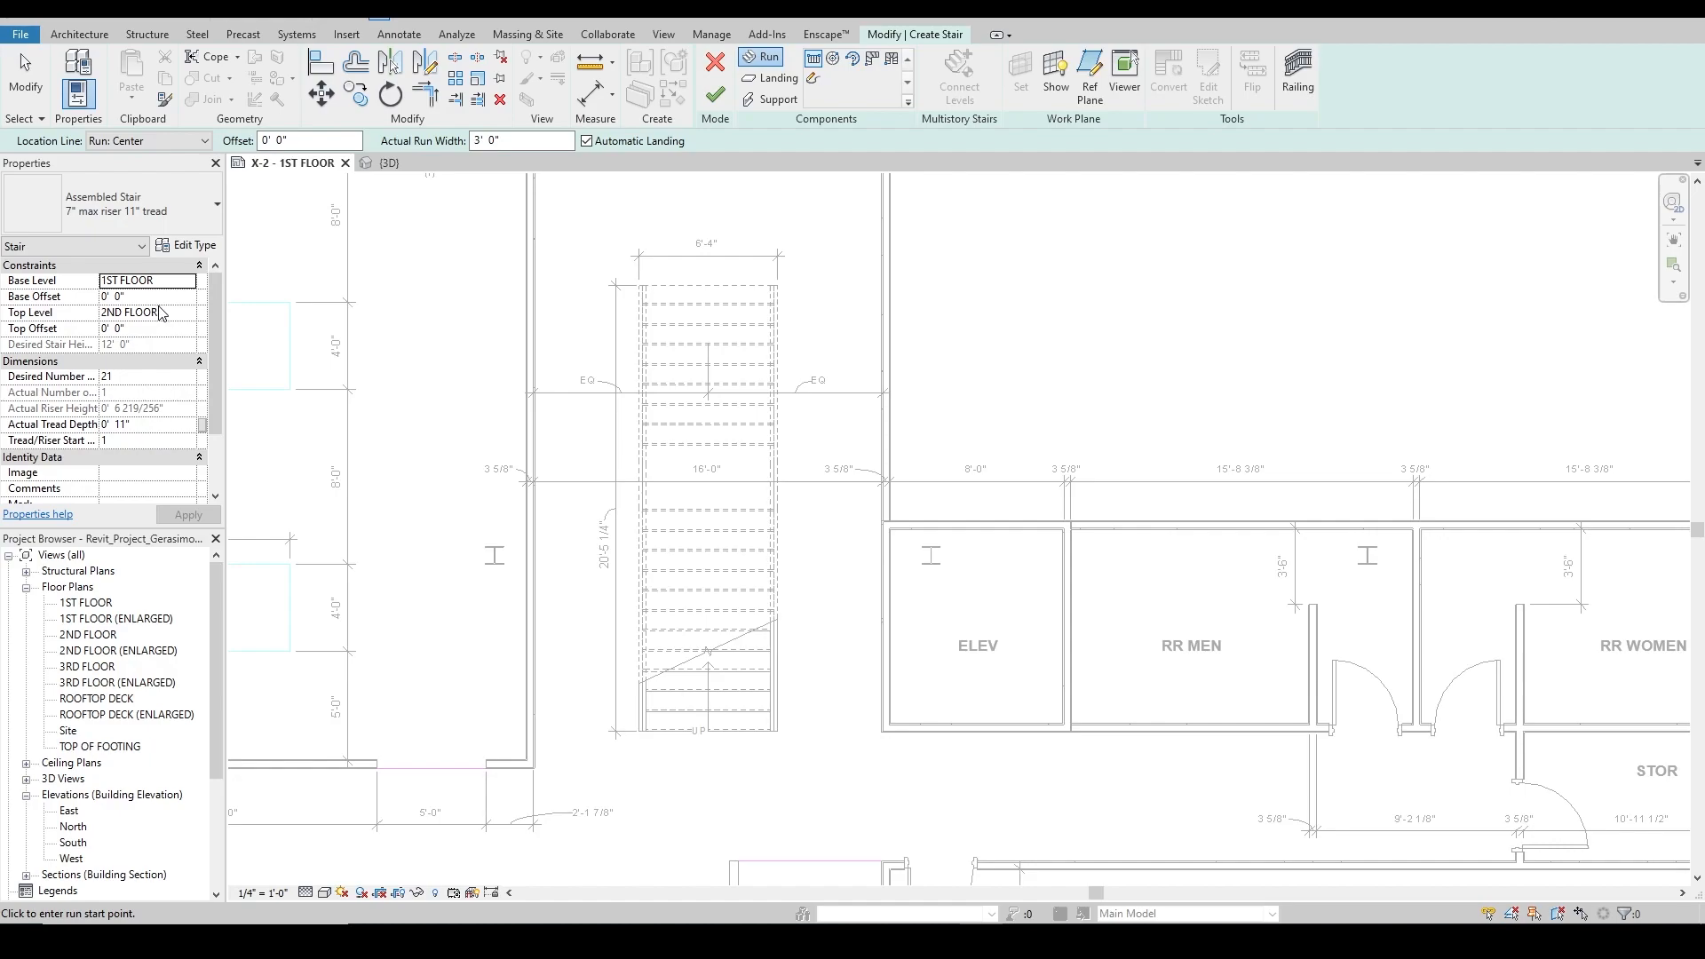
click(717, 64)
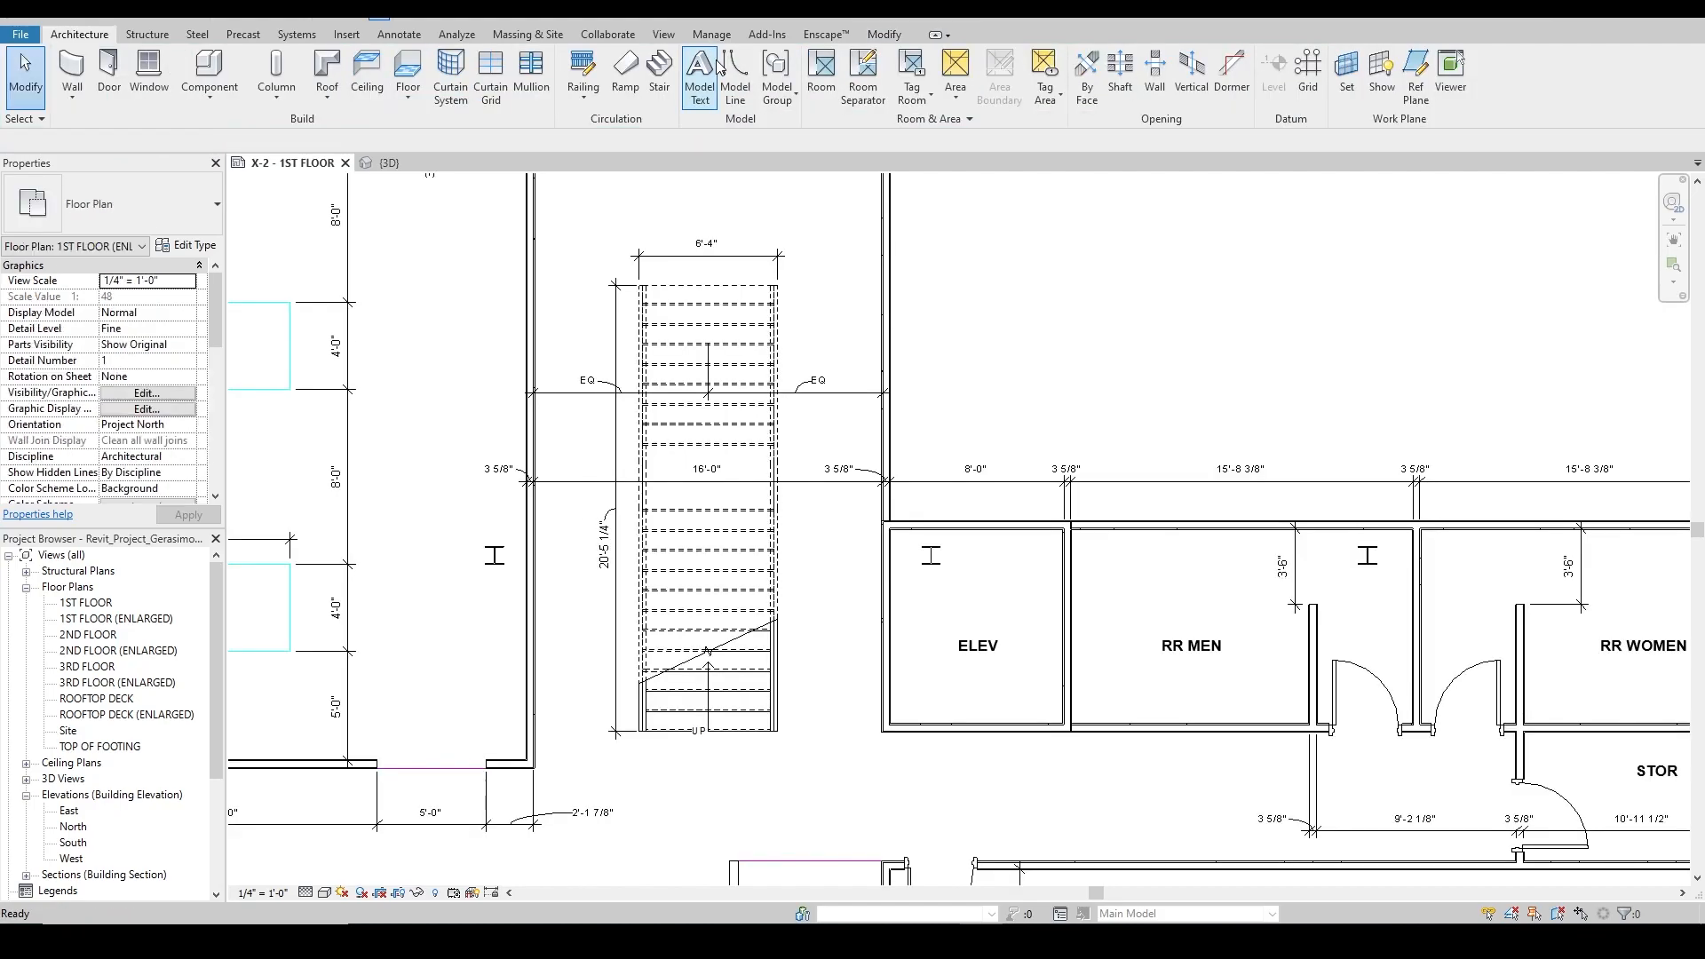
Open the corridor stair in Edit Stairs mode, inspect the lower run's properties, and leave the editor.
scroll(760, 748, up, 1)
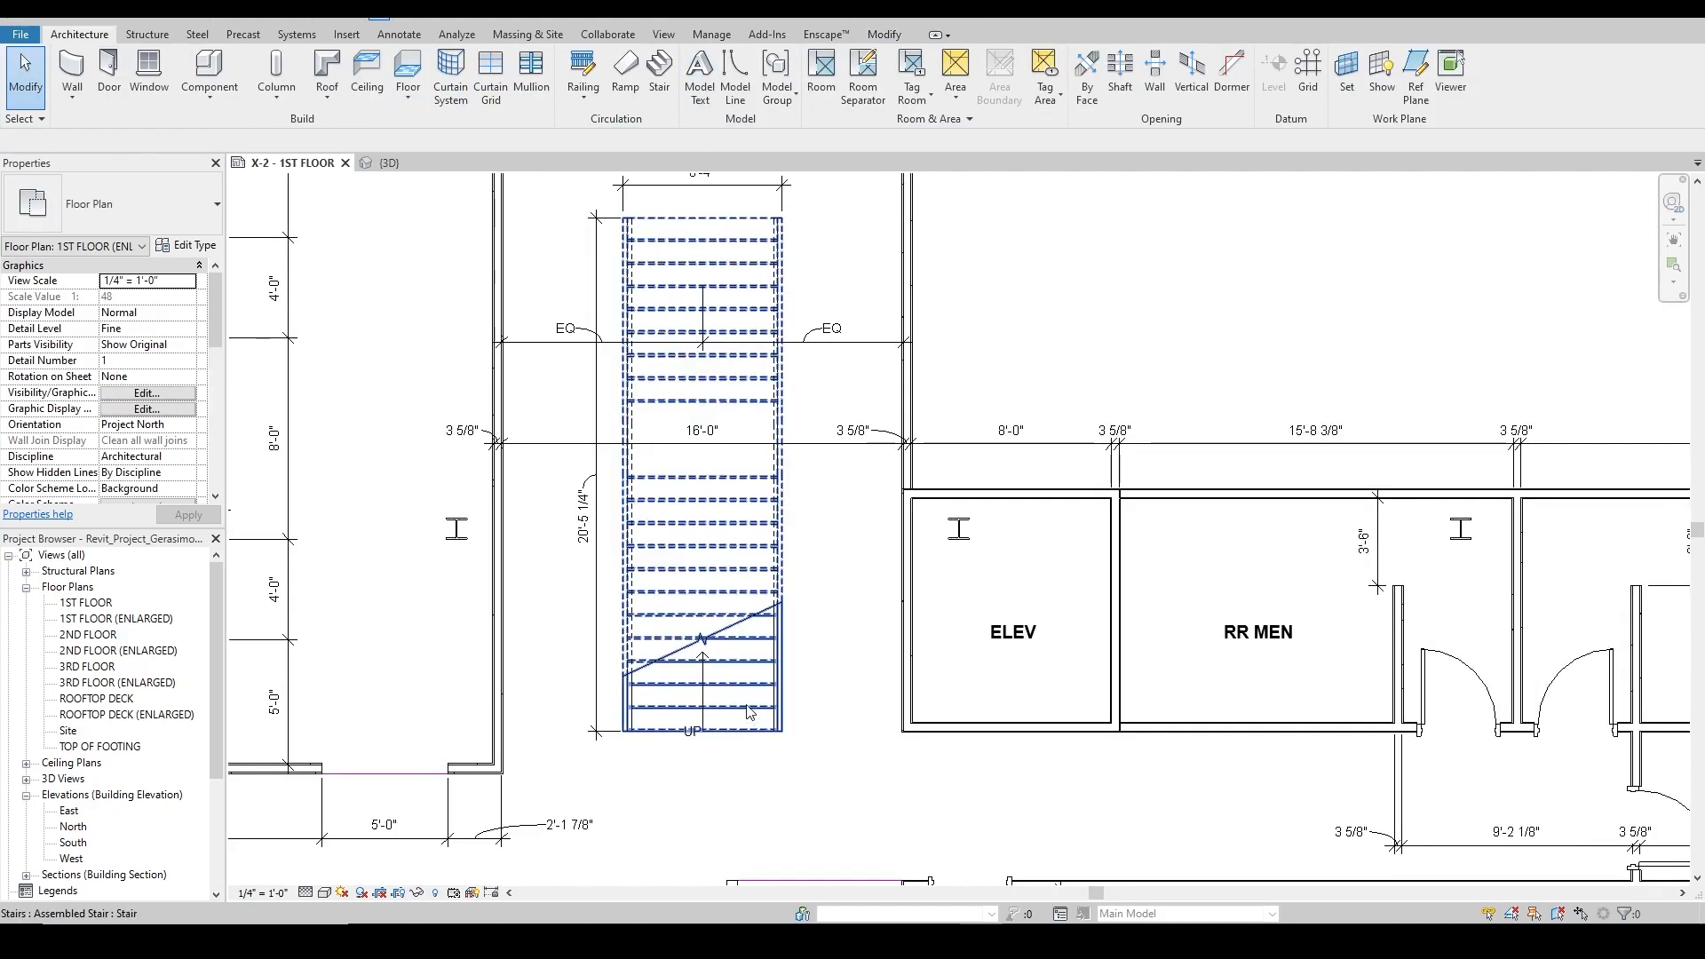
click(749, 712)
mouse_move(217, 387)
mouse_down()
mouse_move(223, 427)
mouse_move(222, 393)
mouse_up()
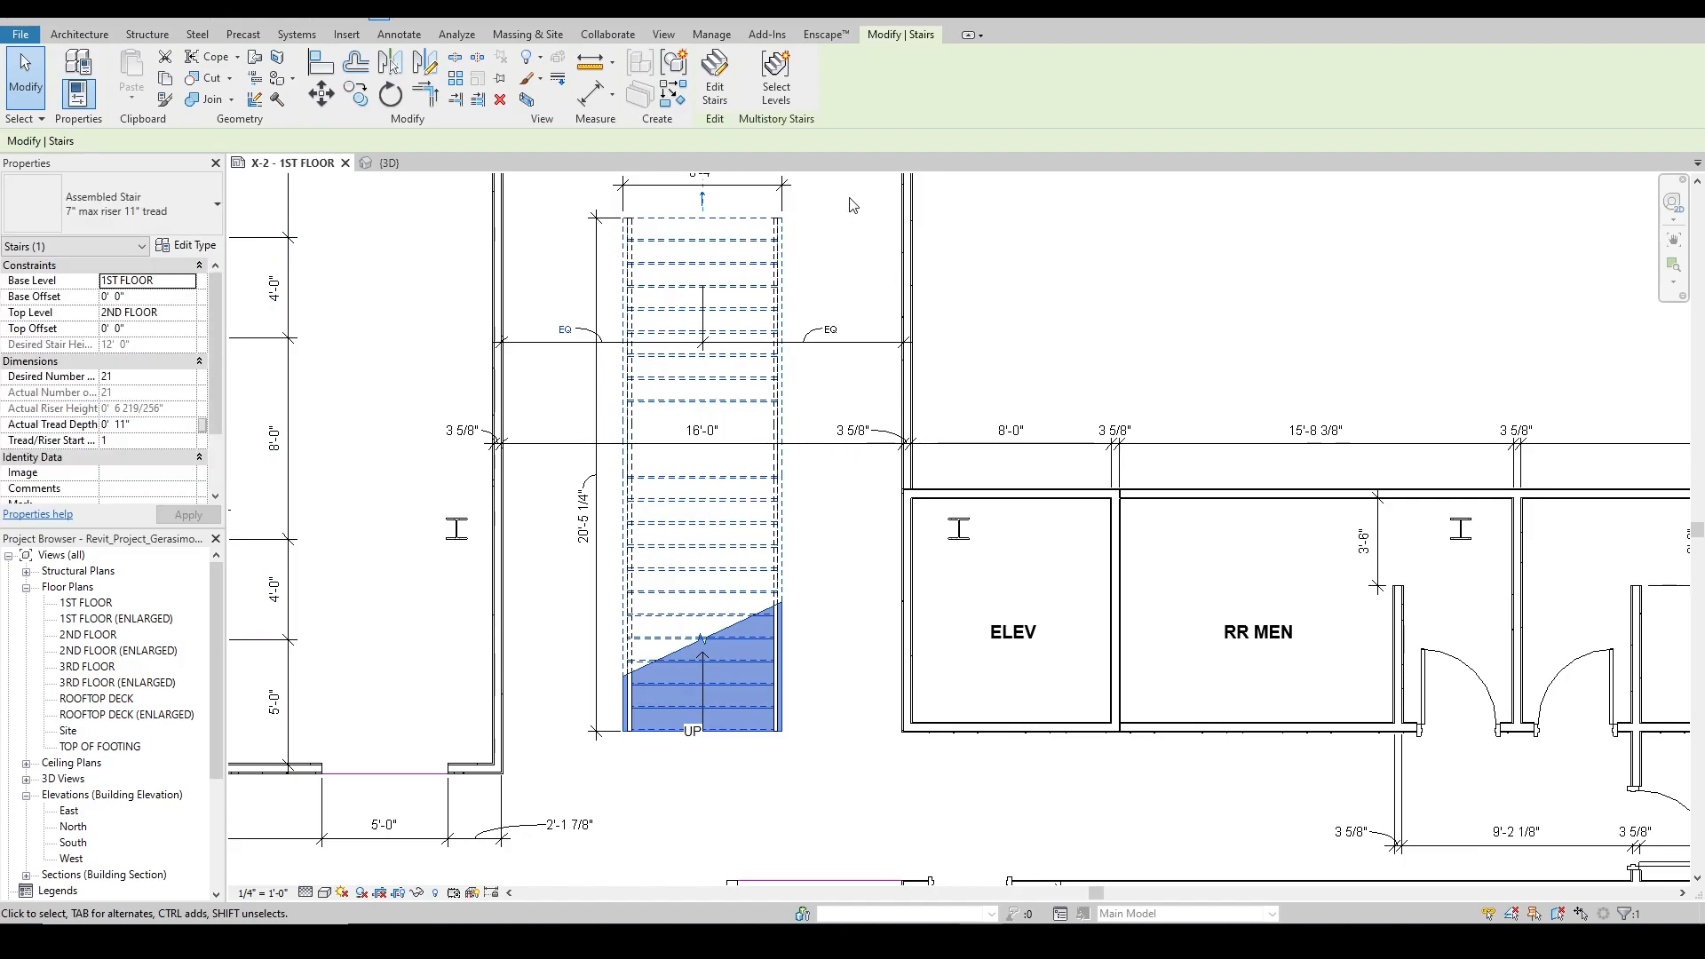
click(719, 78)
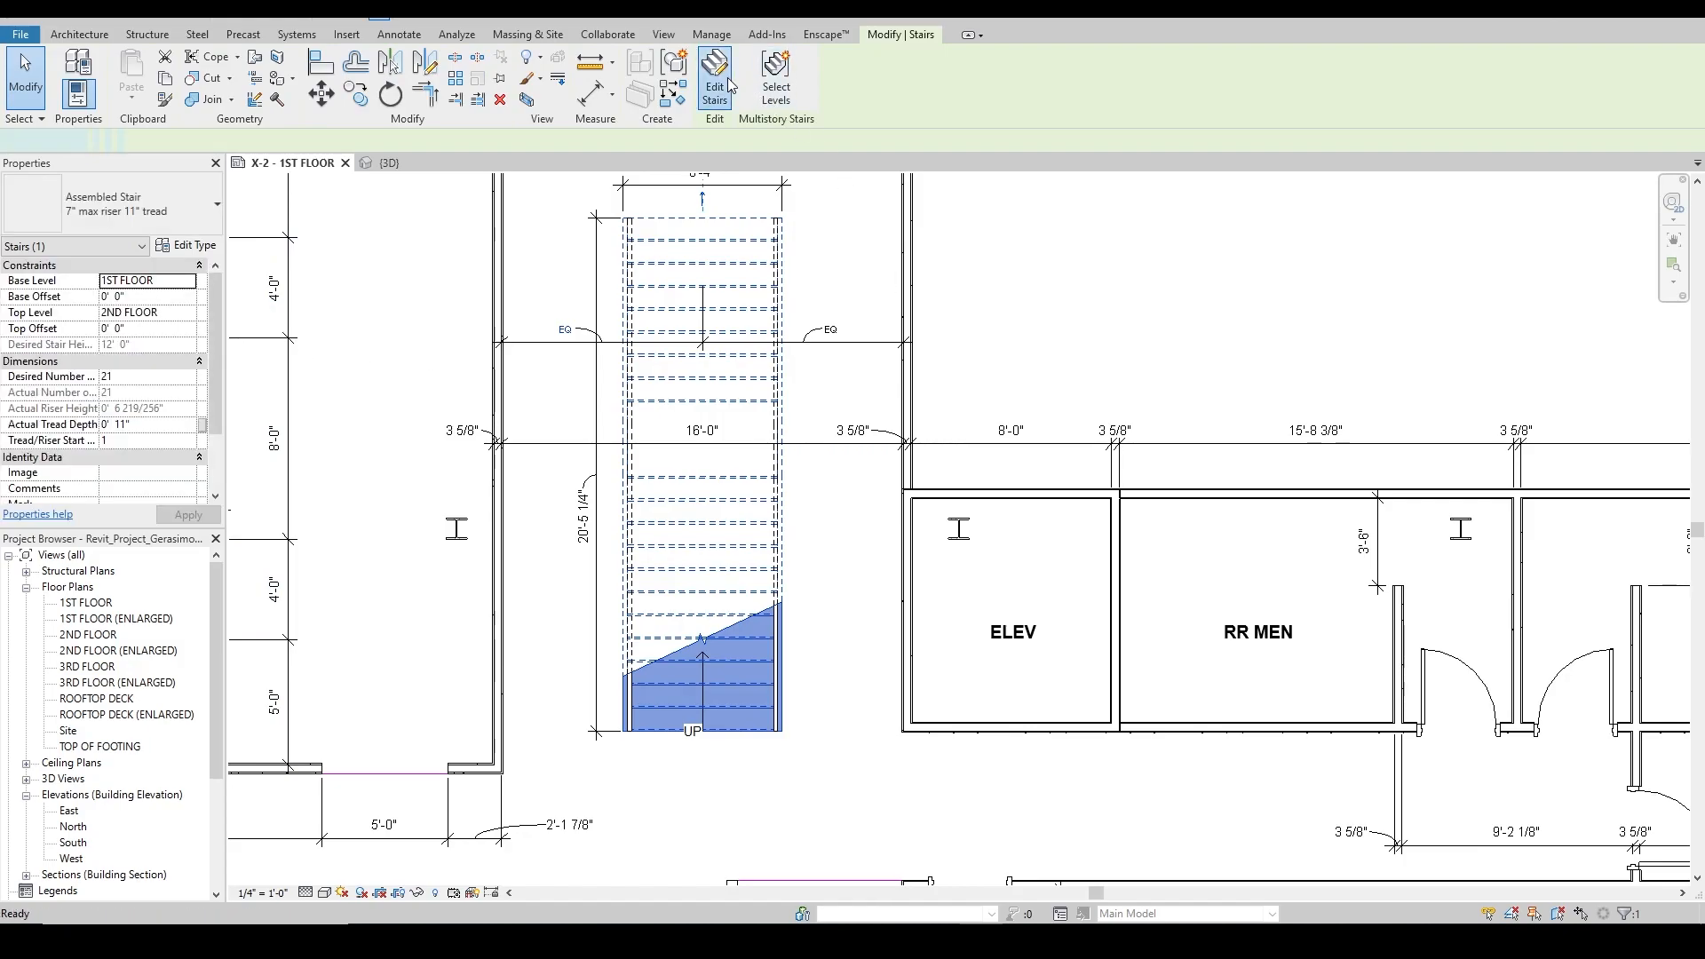
click(761, 626)
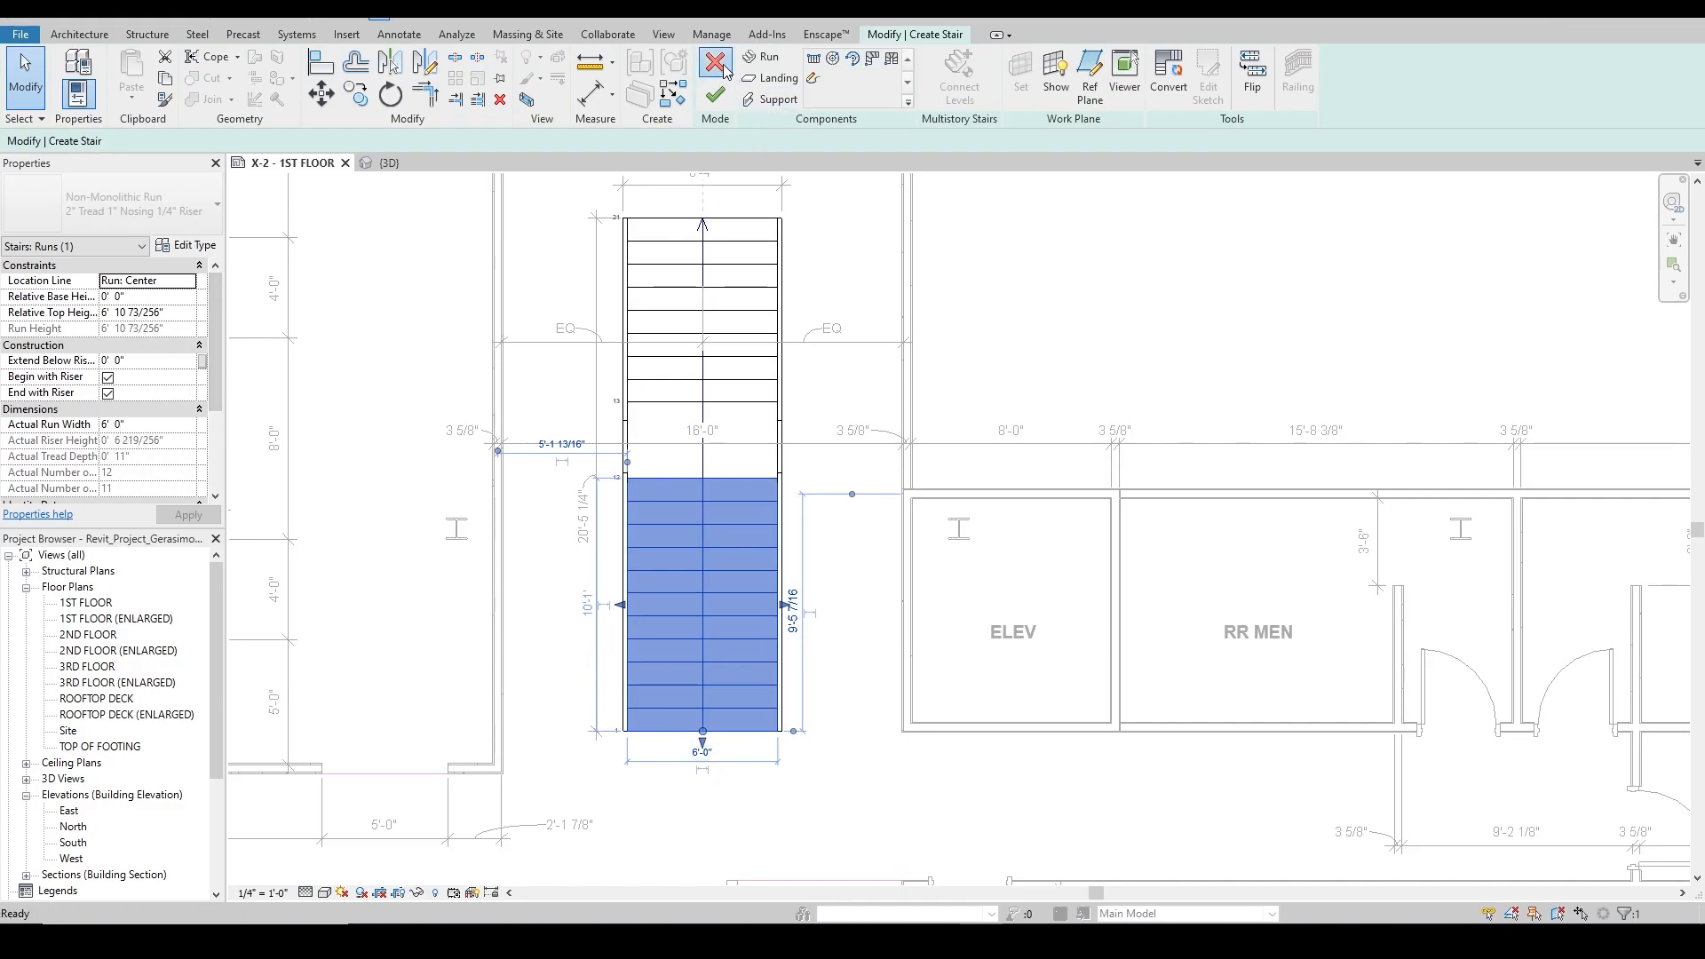
click(715, 94)
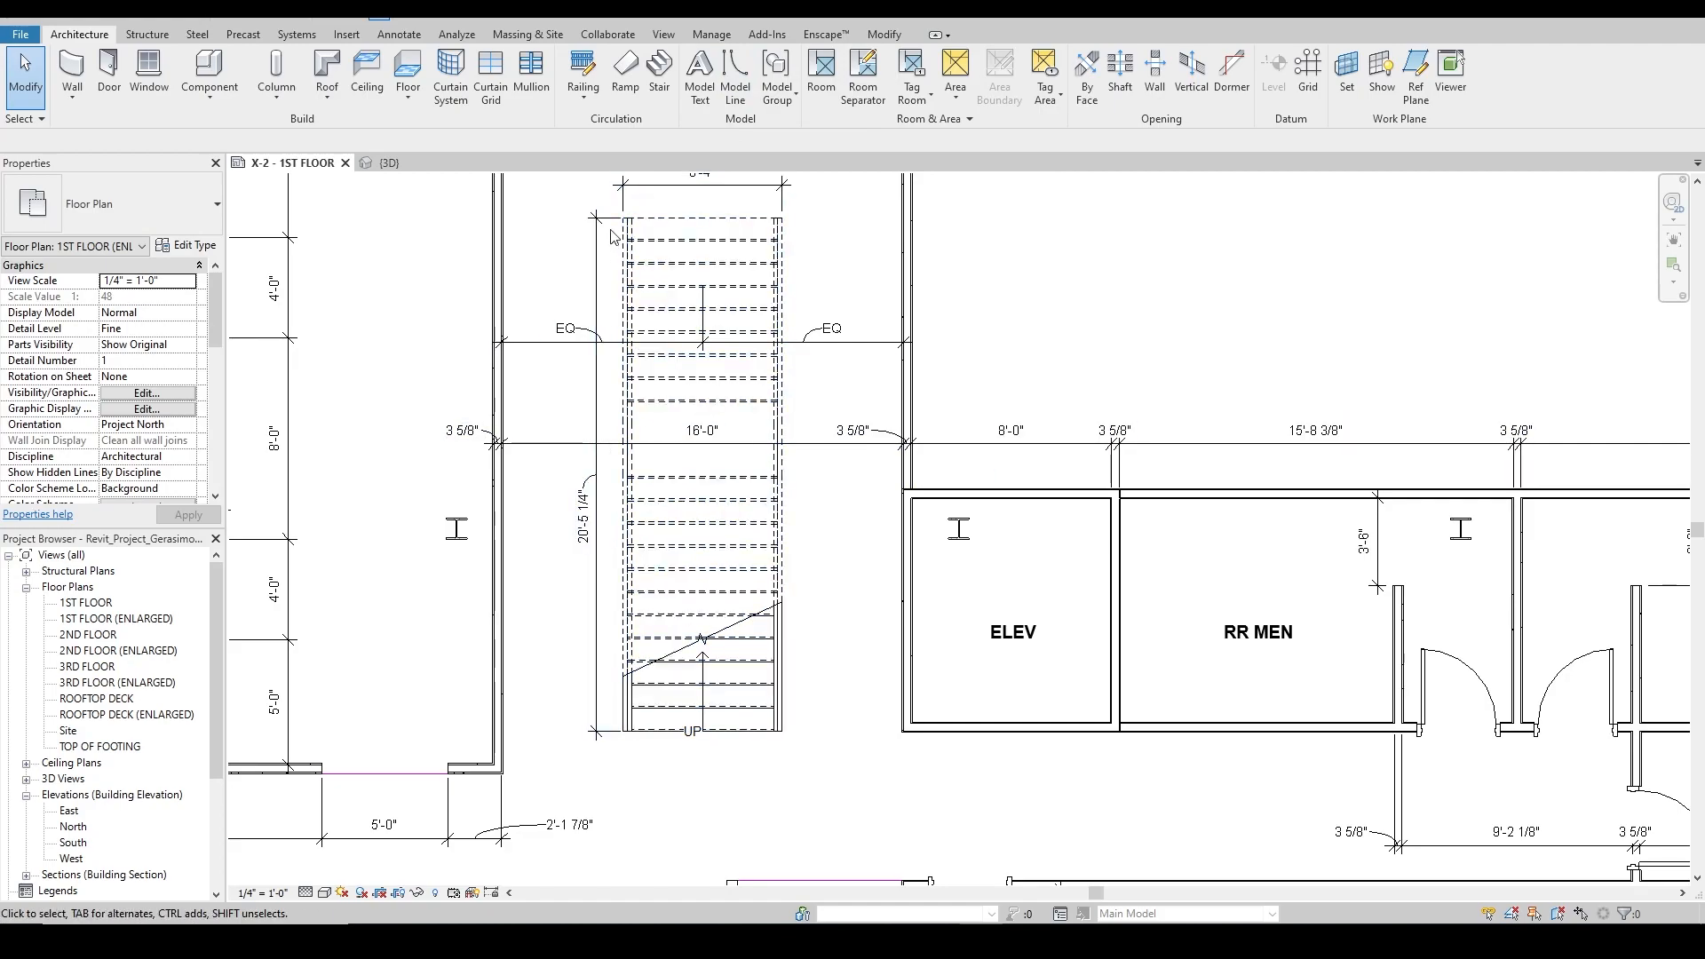
Select the room separation line across the INTERIOR DESIGN COLLECTION opening to inspect it.
scroll(835, 489, down, 1)
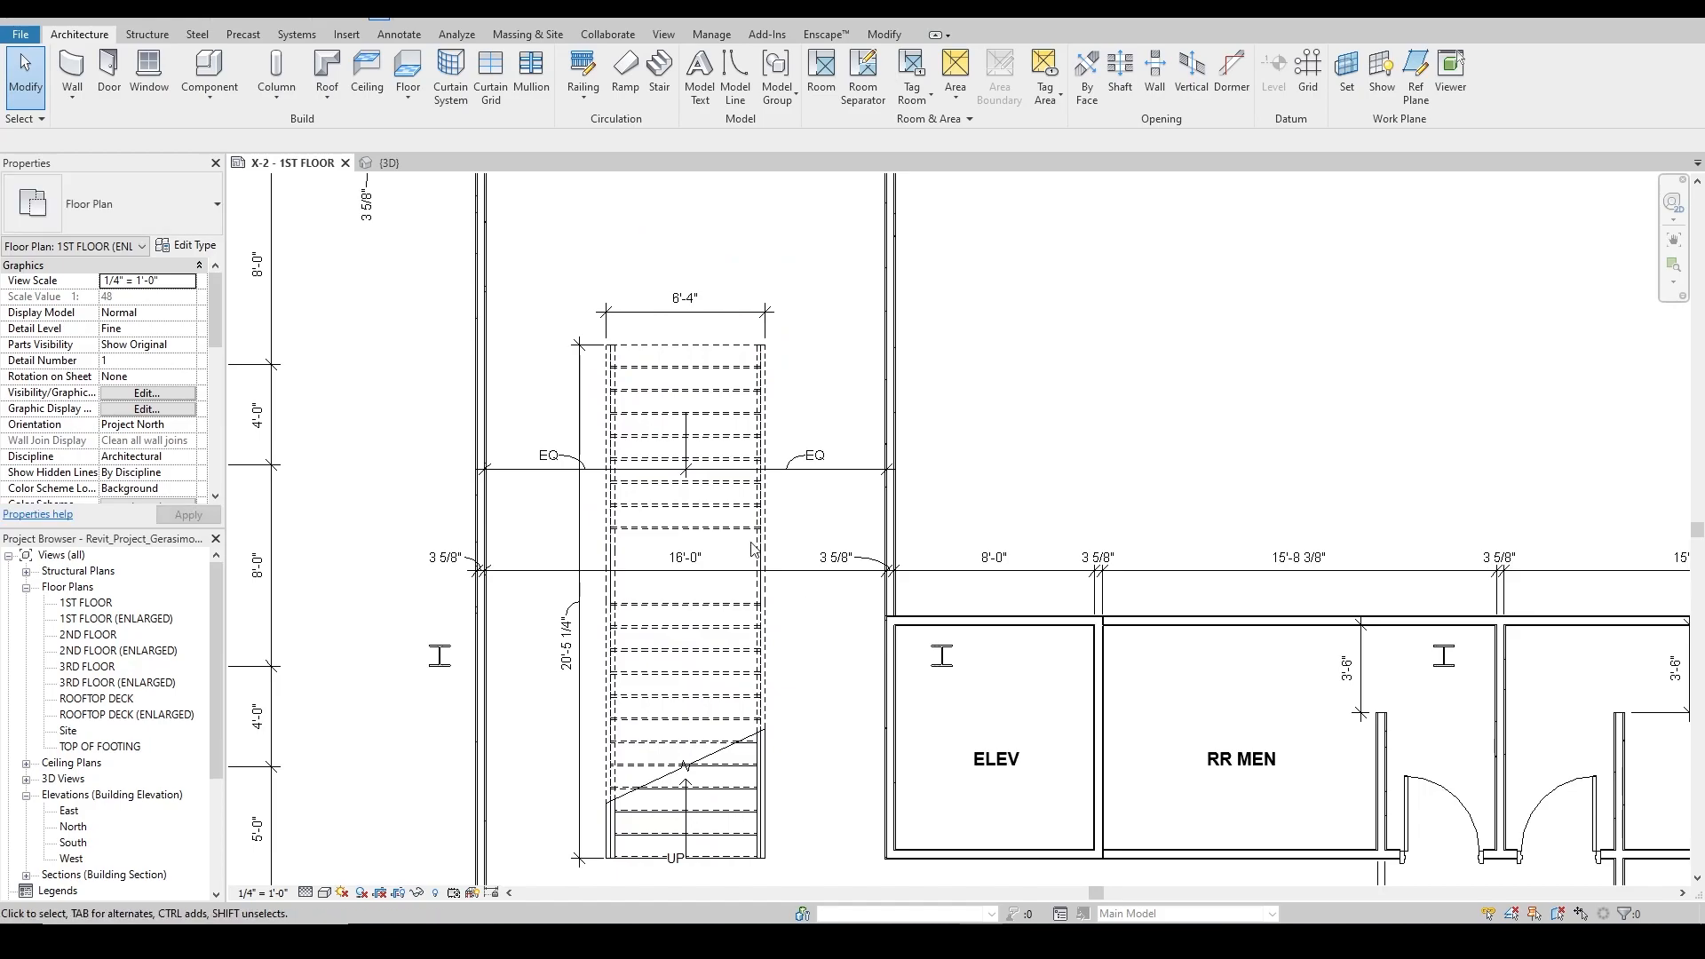
scroll(681, 318, down, 2)
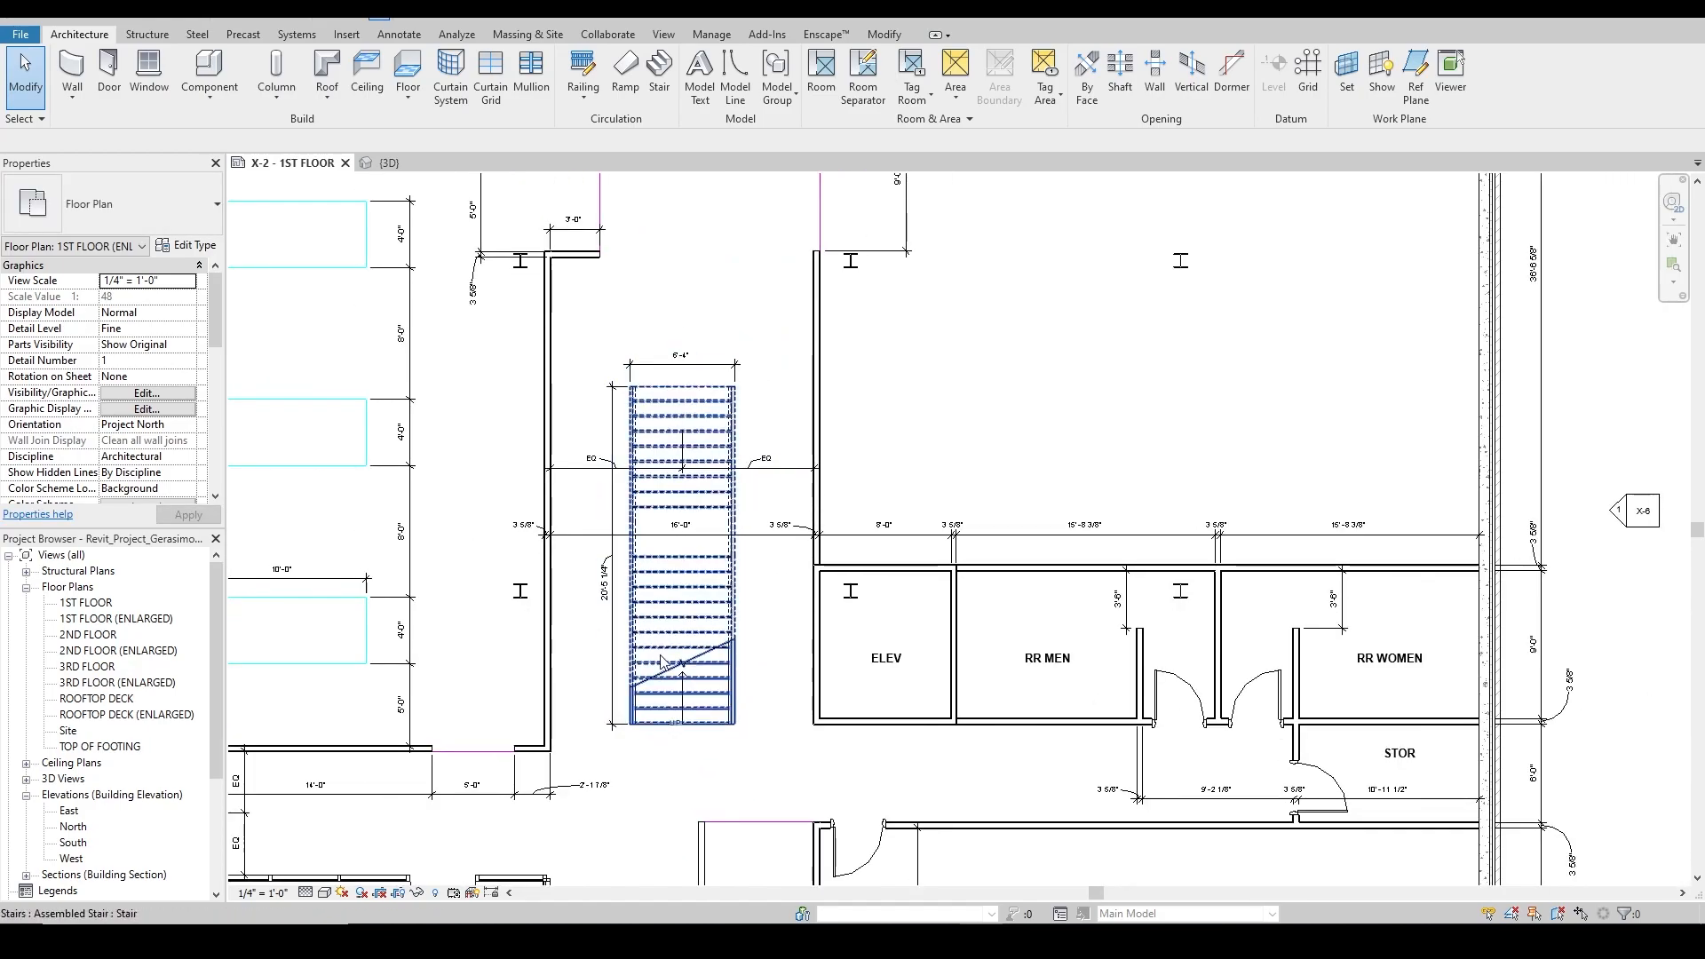
middle_drag(780, 277, 766, 590)
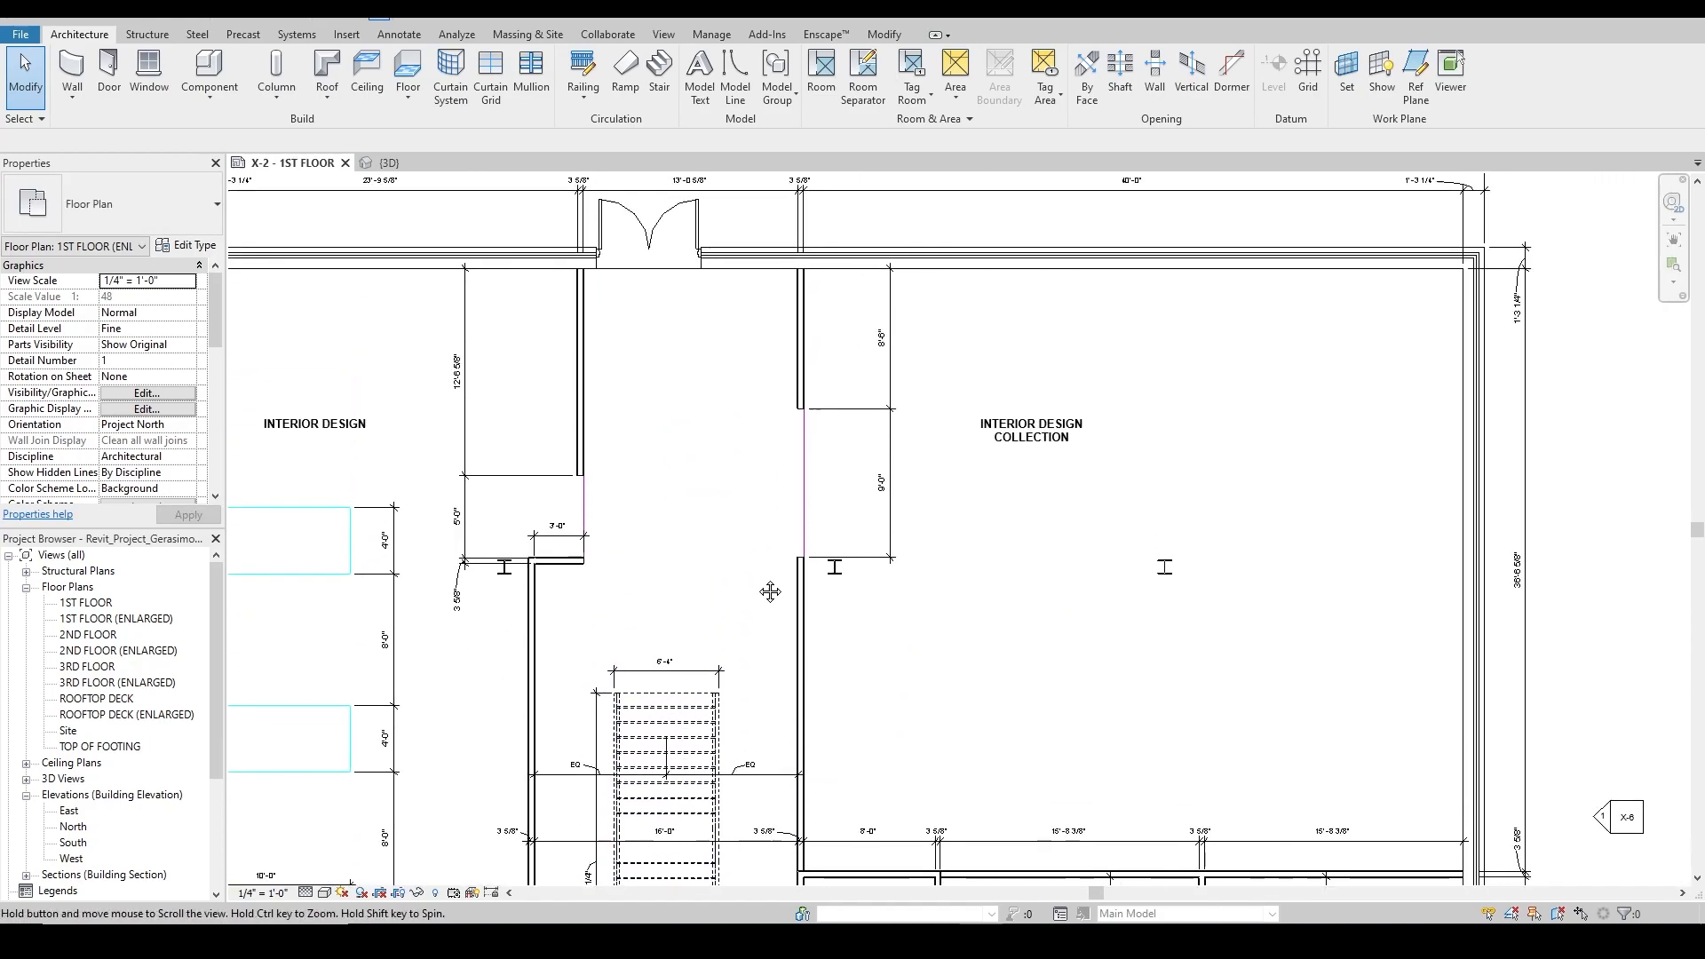
click(810, 465)
scroll(810, 465, up, 2)
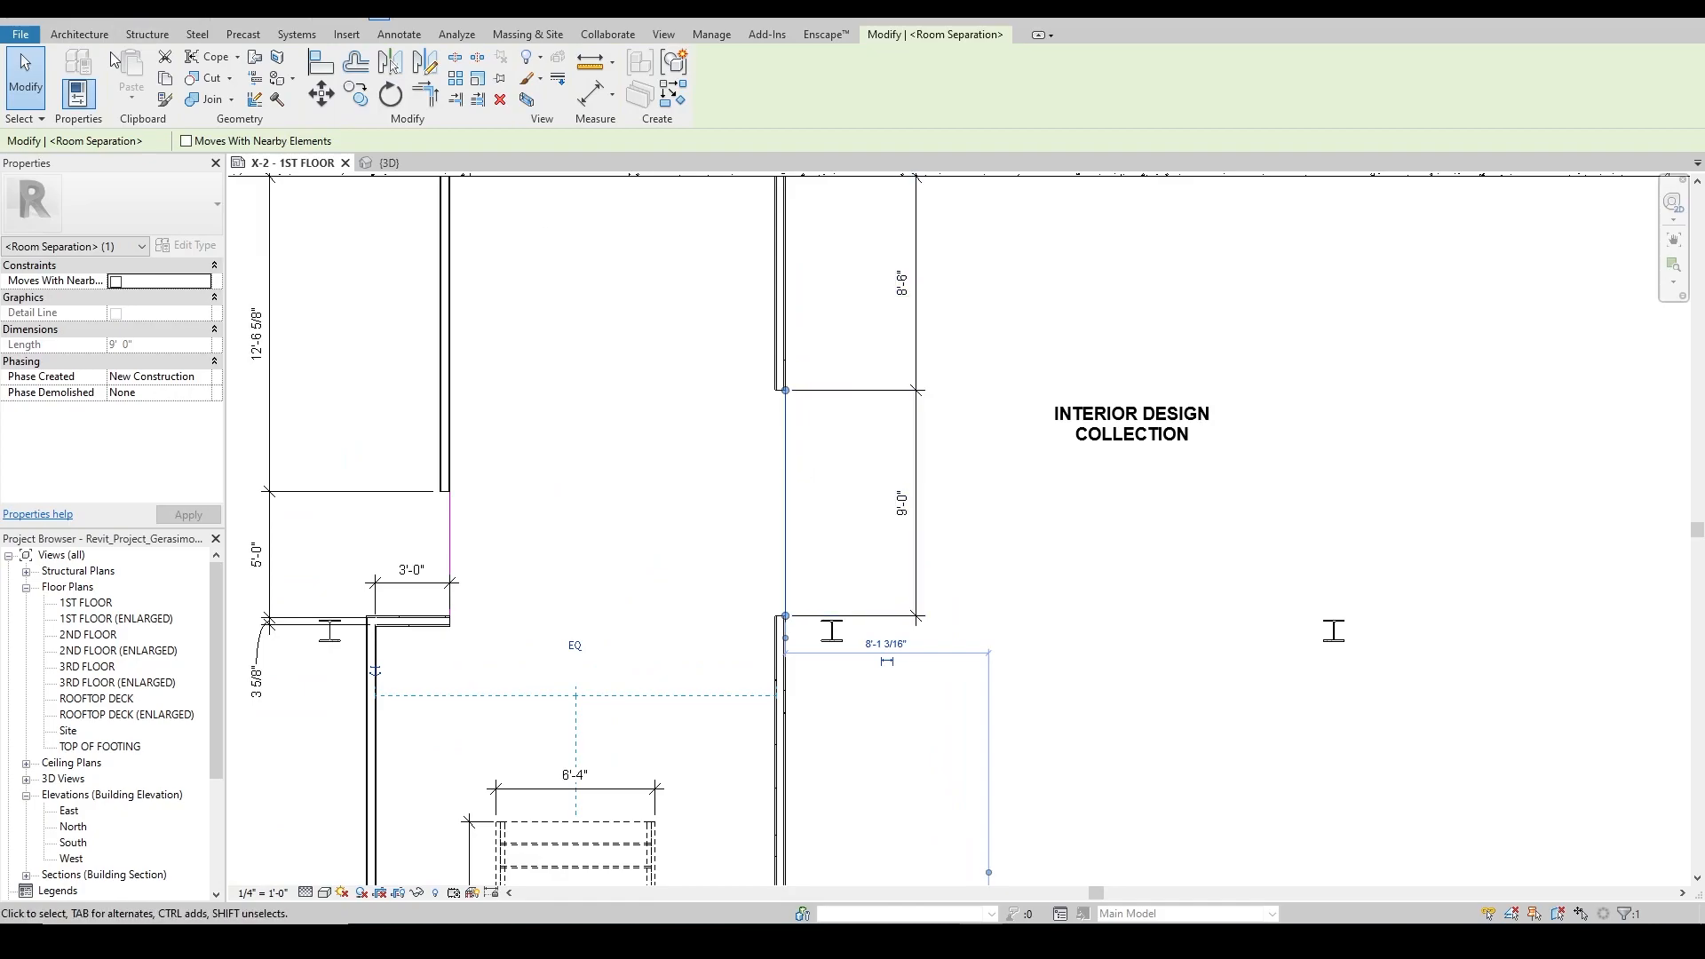
Draw two room separation lines enclosing a rectangle between the corridor's INTERIOR DESIGN wall and the exterior wall at the double door.
click(87, 33)
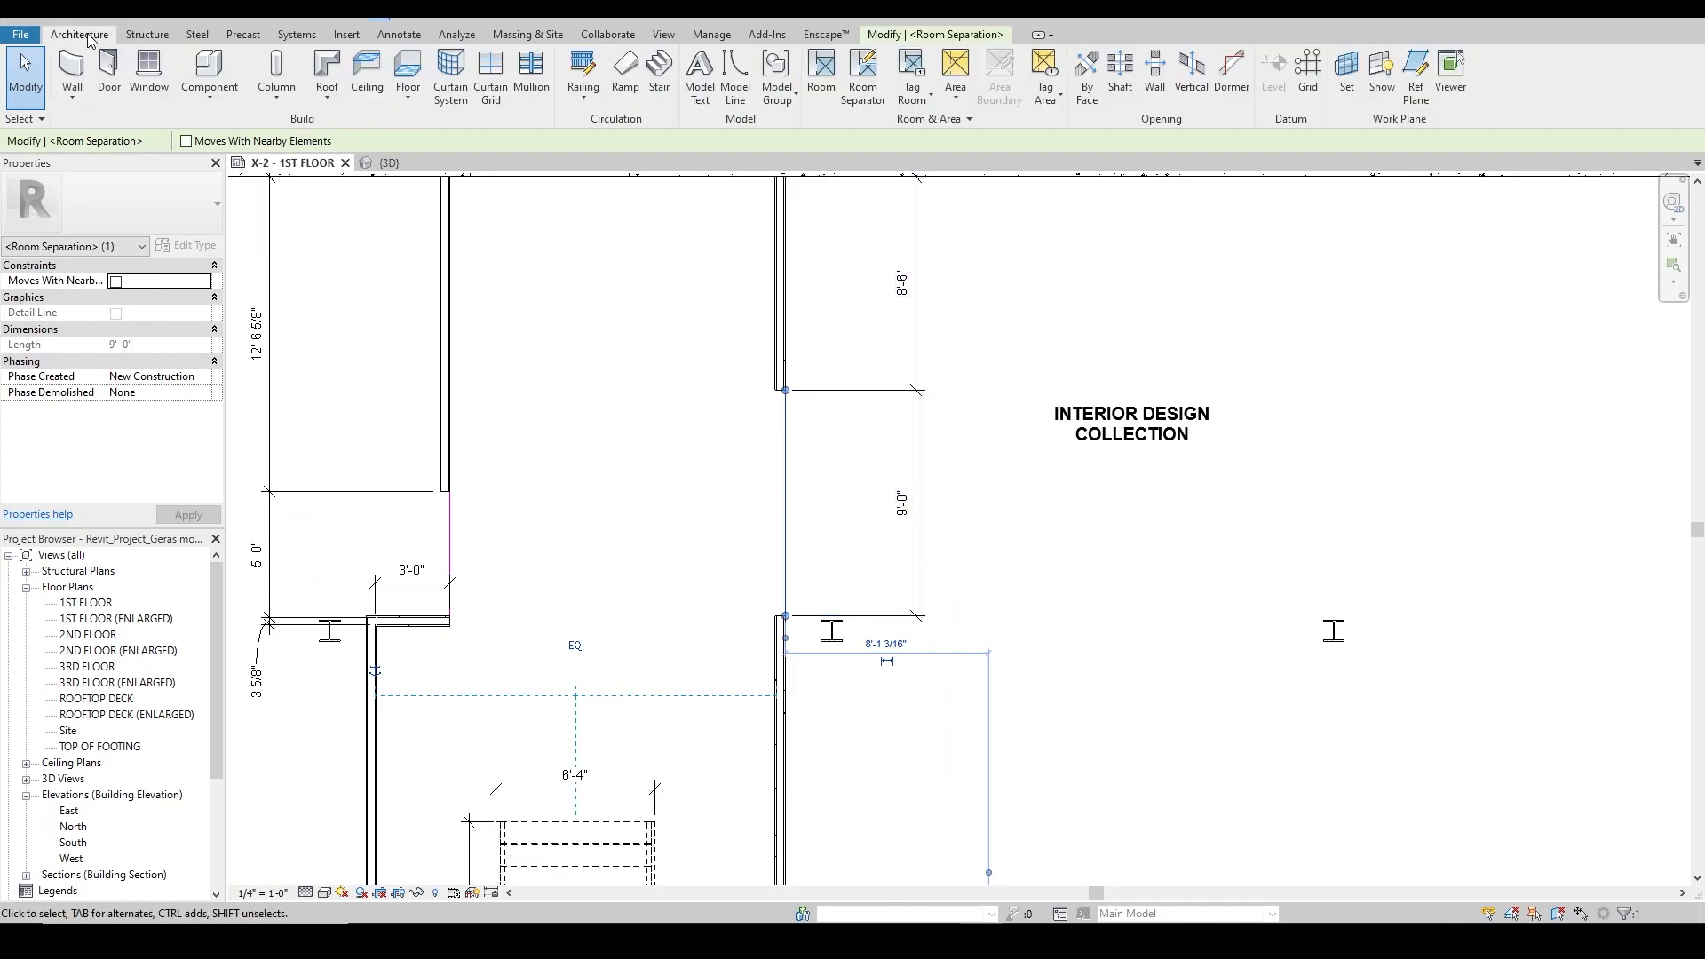
click(874, 86)
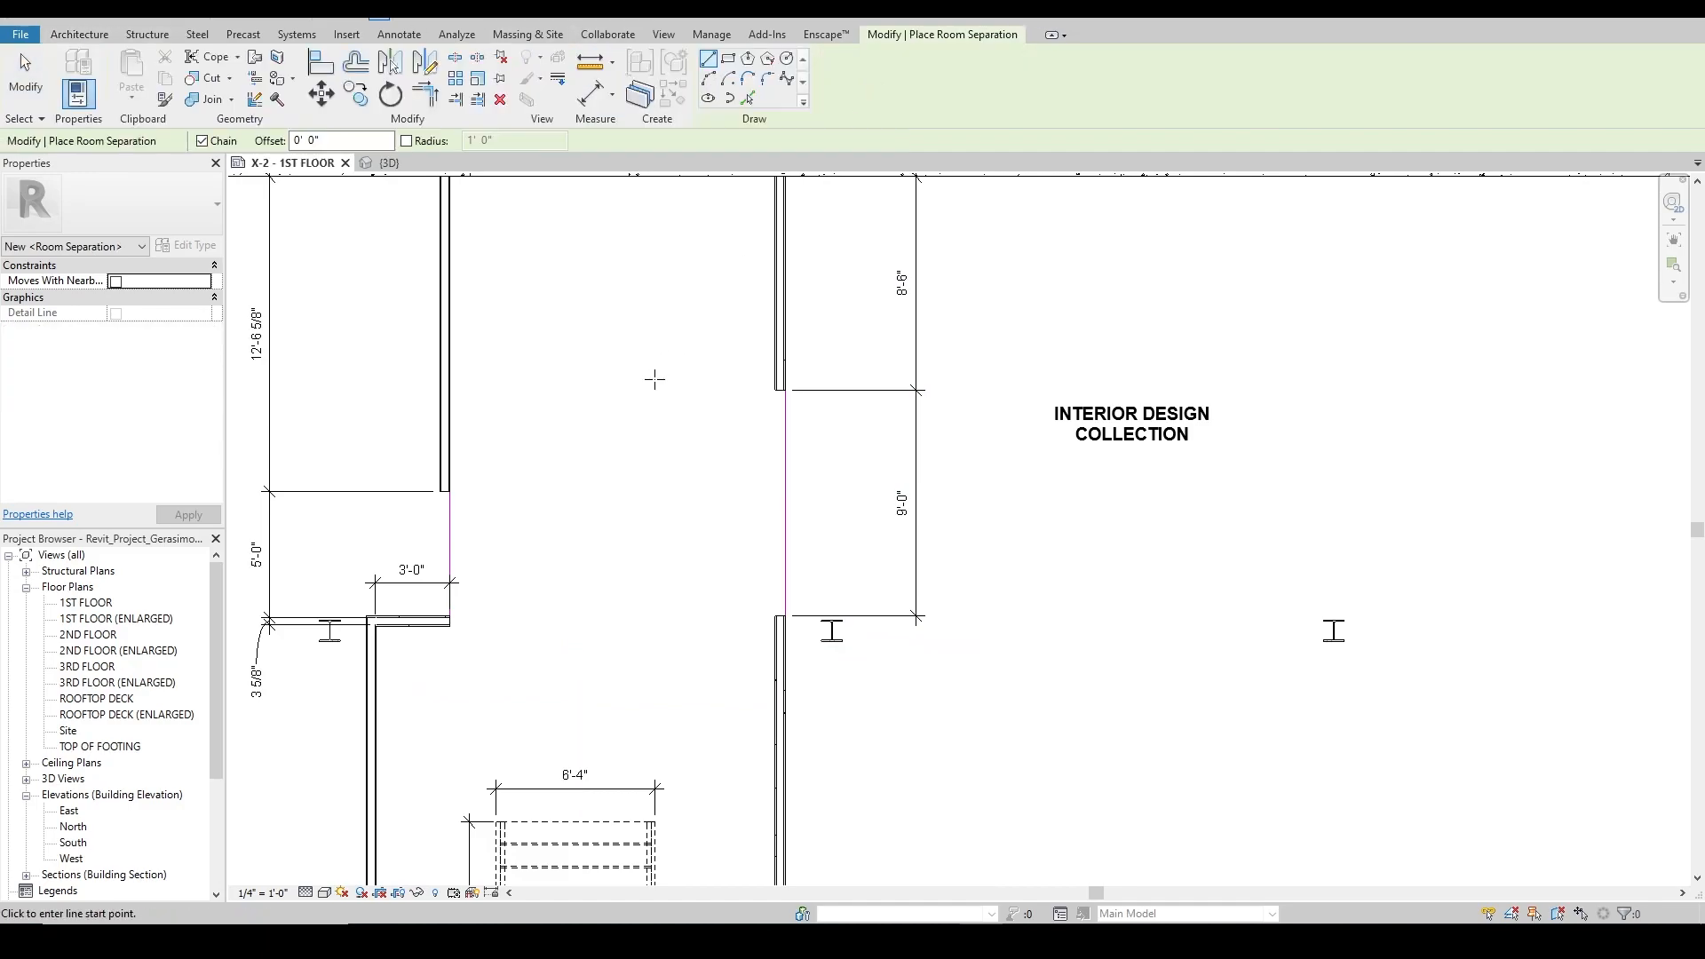
click(645, 384)
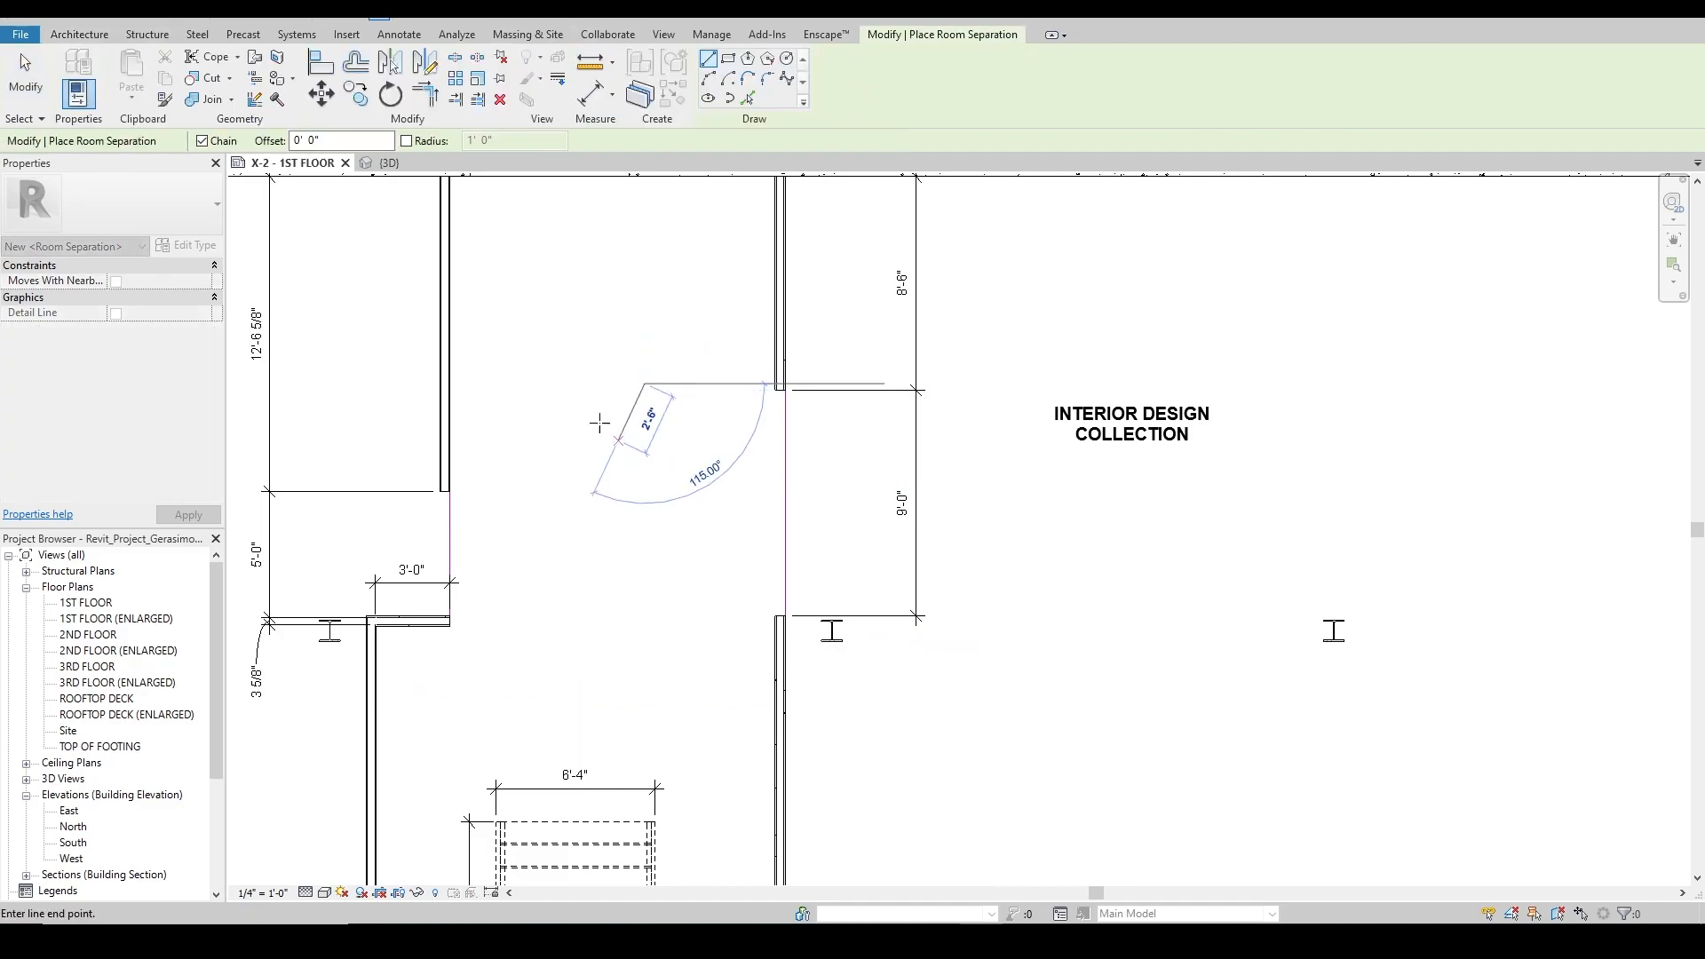
click(454, 384)
key(Escape)
middle_drag(663, 280, 681, 357)
click(662, 460)
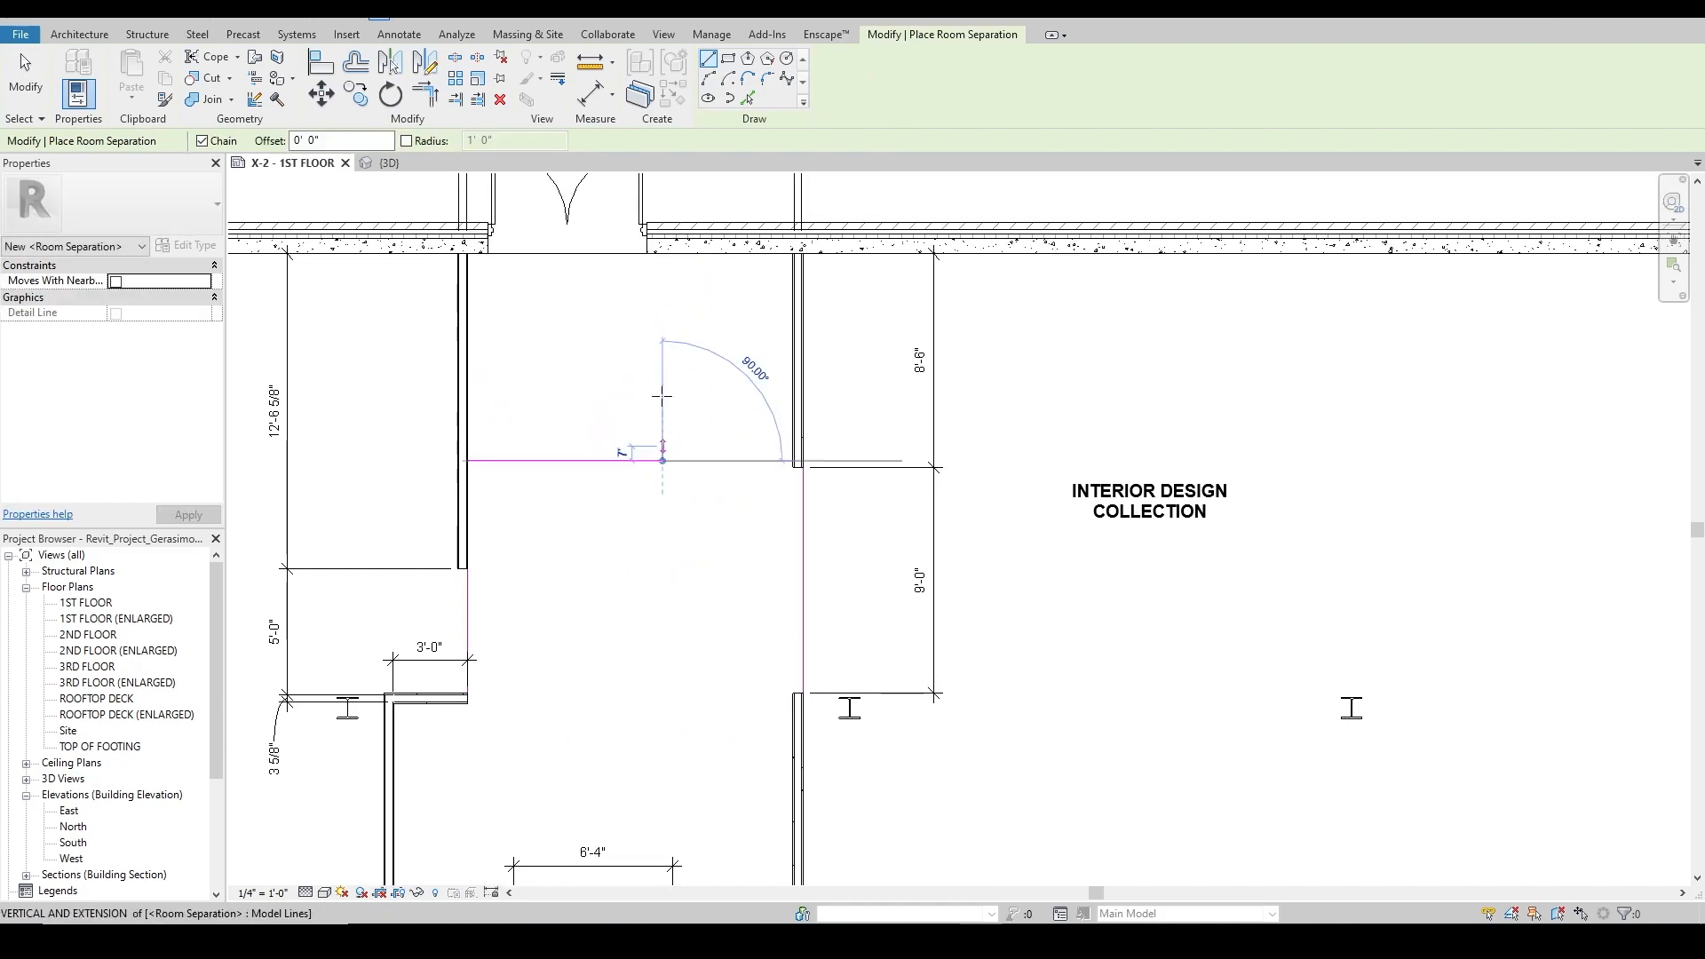
click(661, 253)
key(Escape)
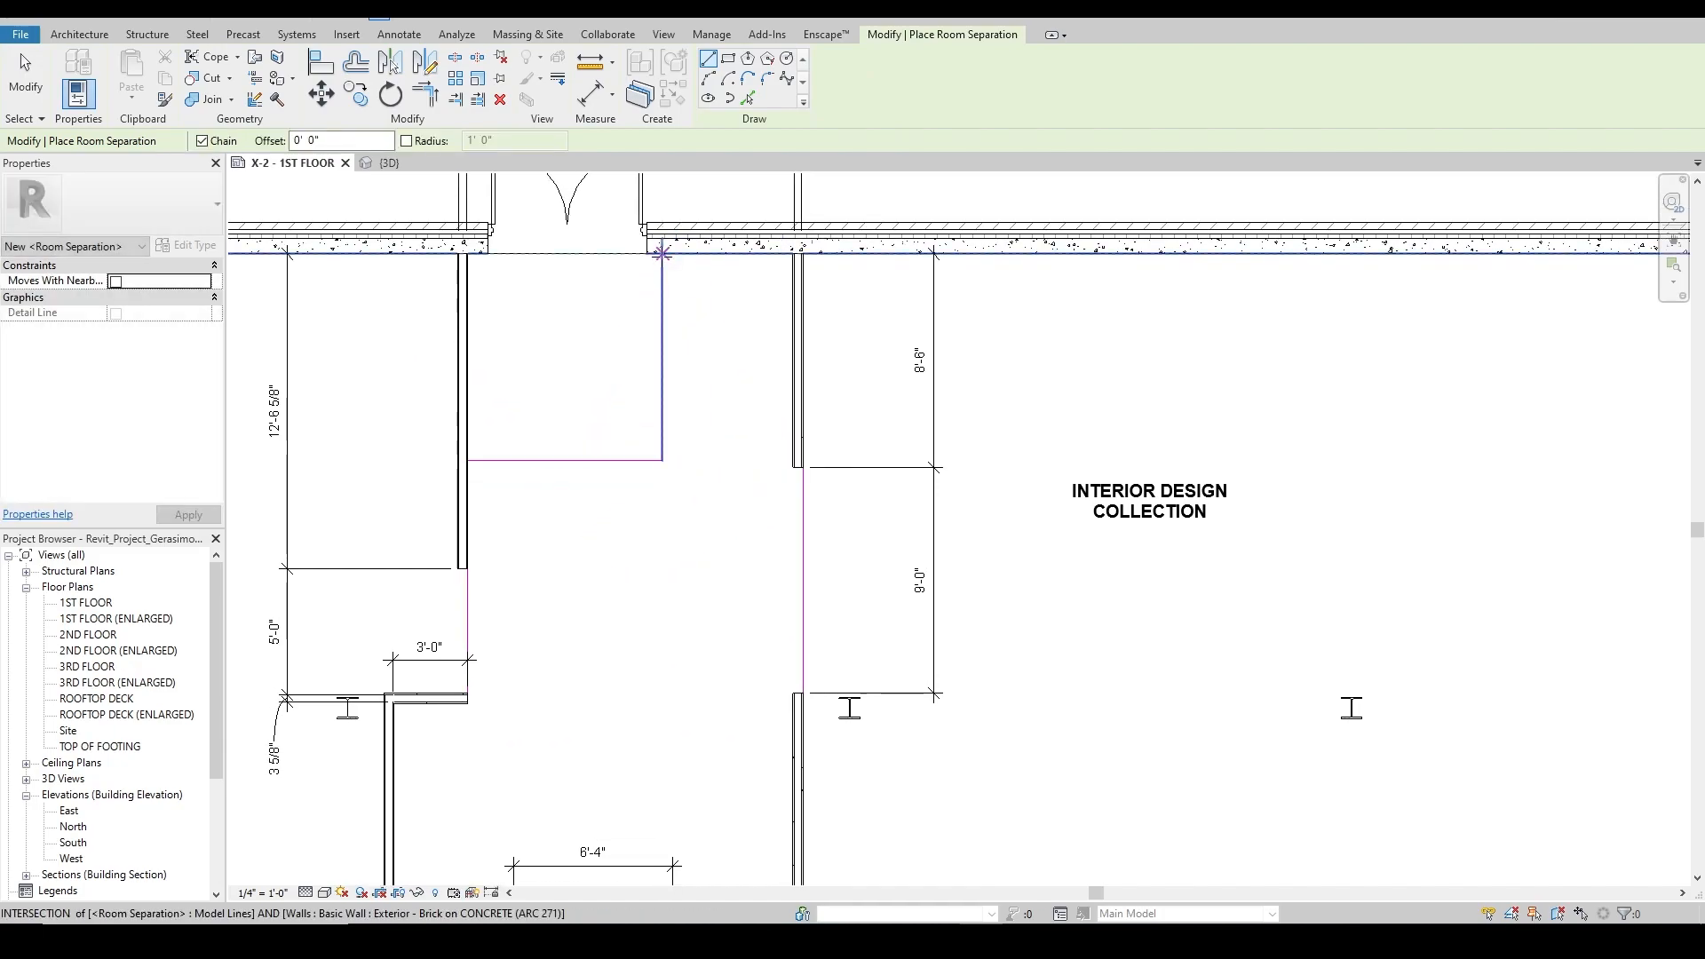
key(Escape)
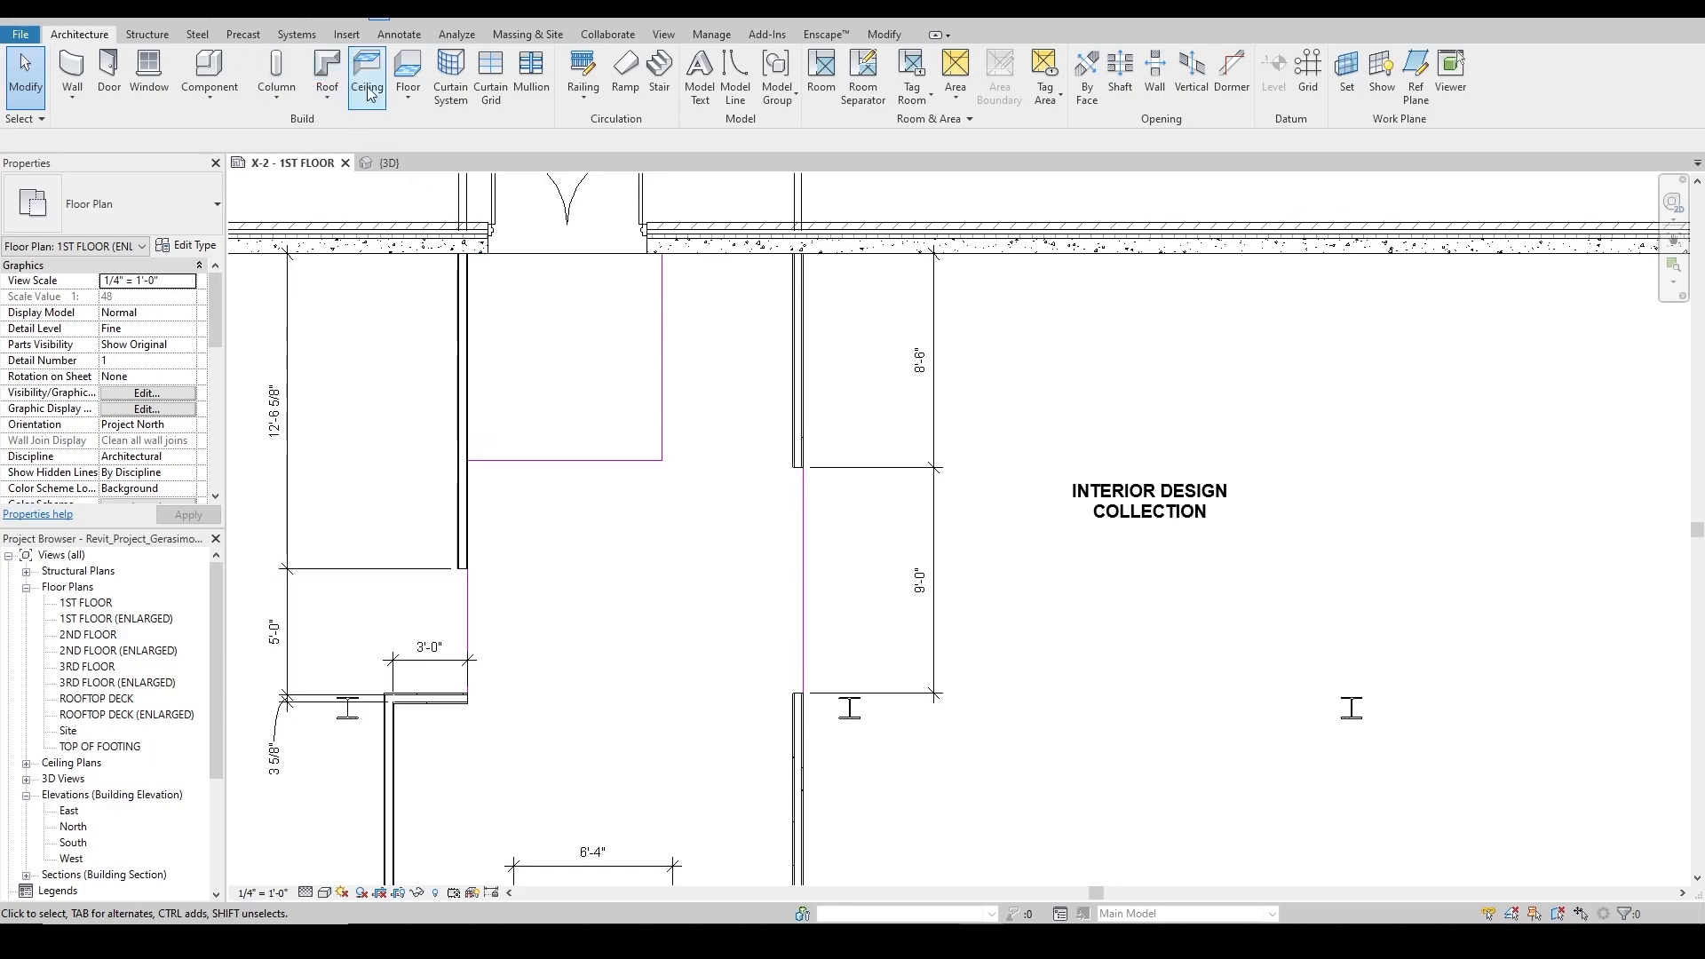
Place a tagged room inside the rectangle enclosed by the separation lines beside the double door.
click(821, 72)
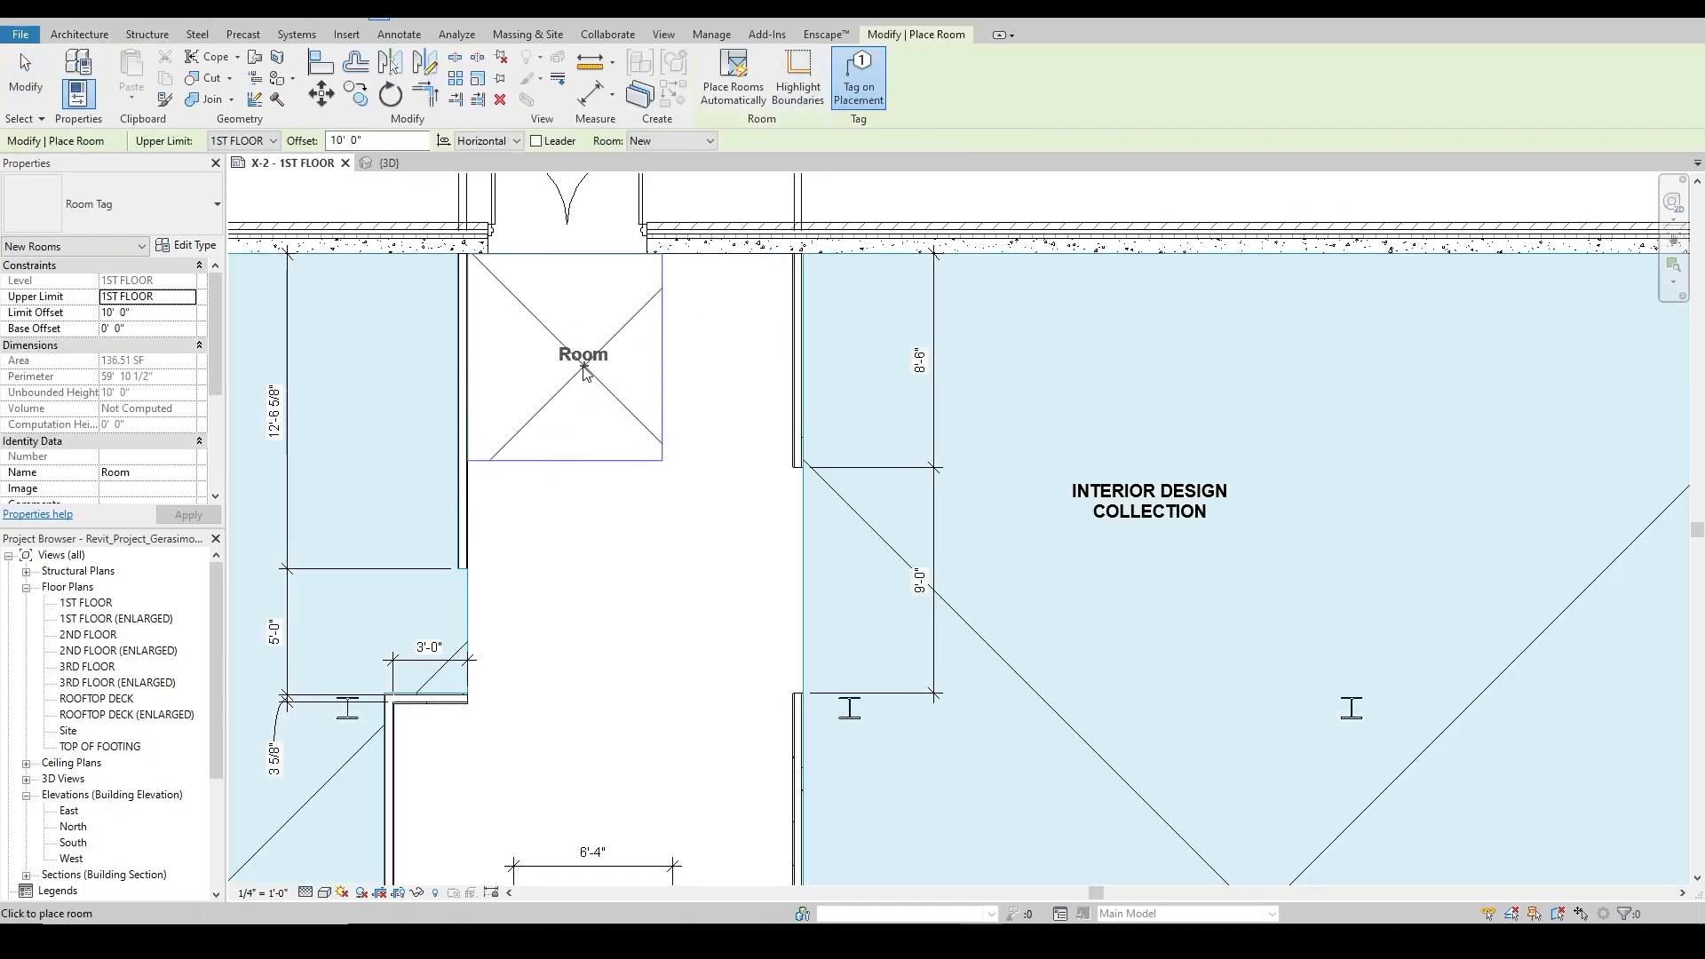
click(571, 372)
key(Escape)
key(Escape)
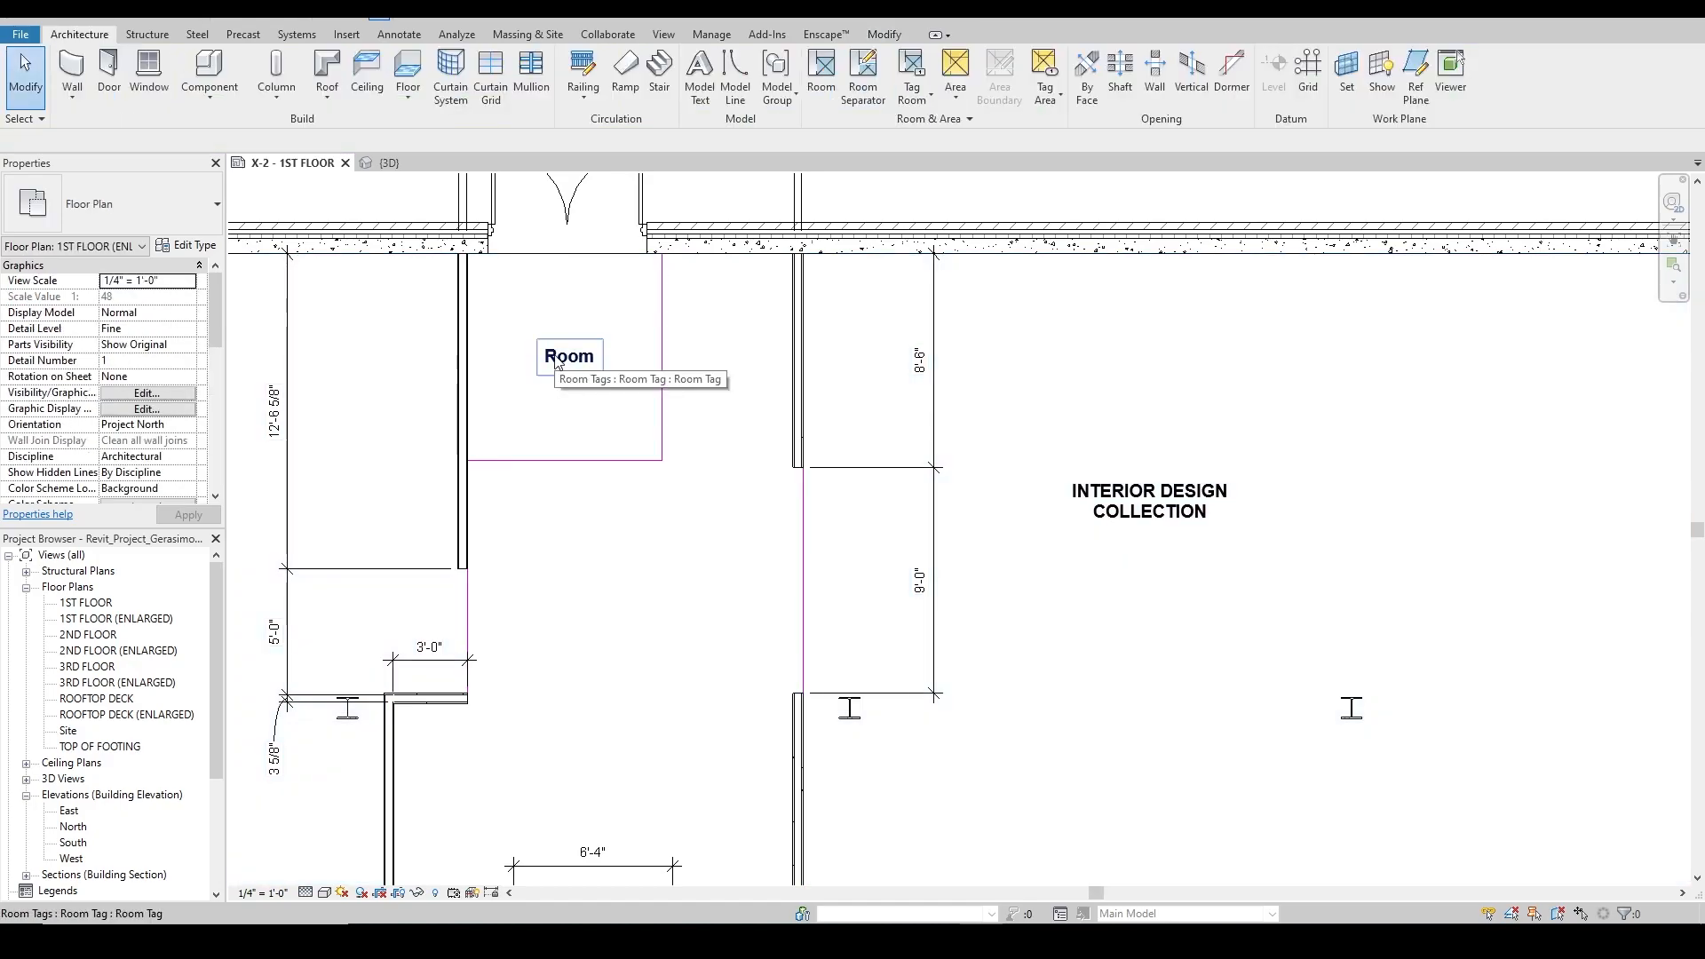
Delete the two room separation lines enclosing the newly placed room.
click(621, 460)
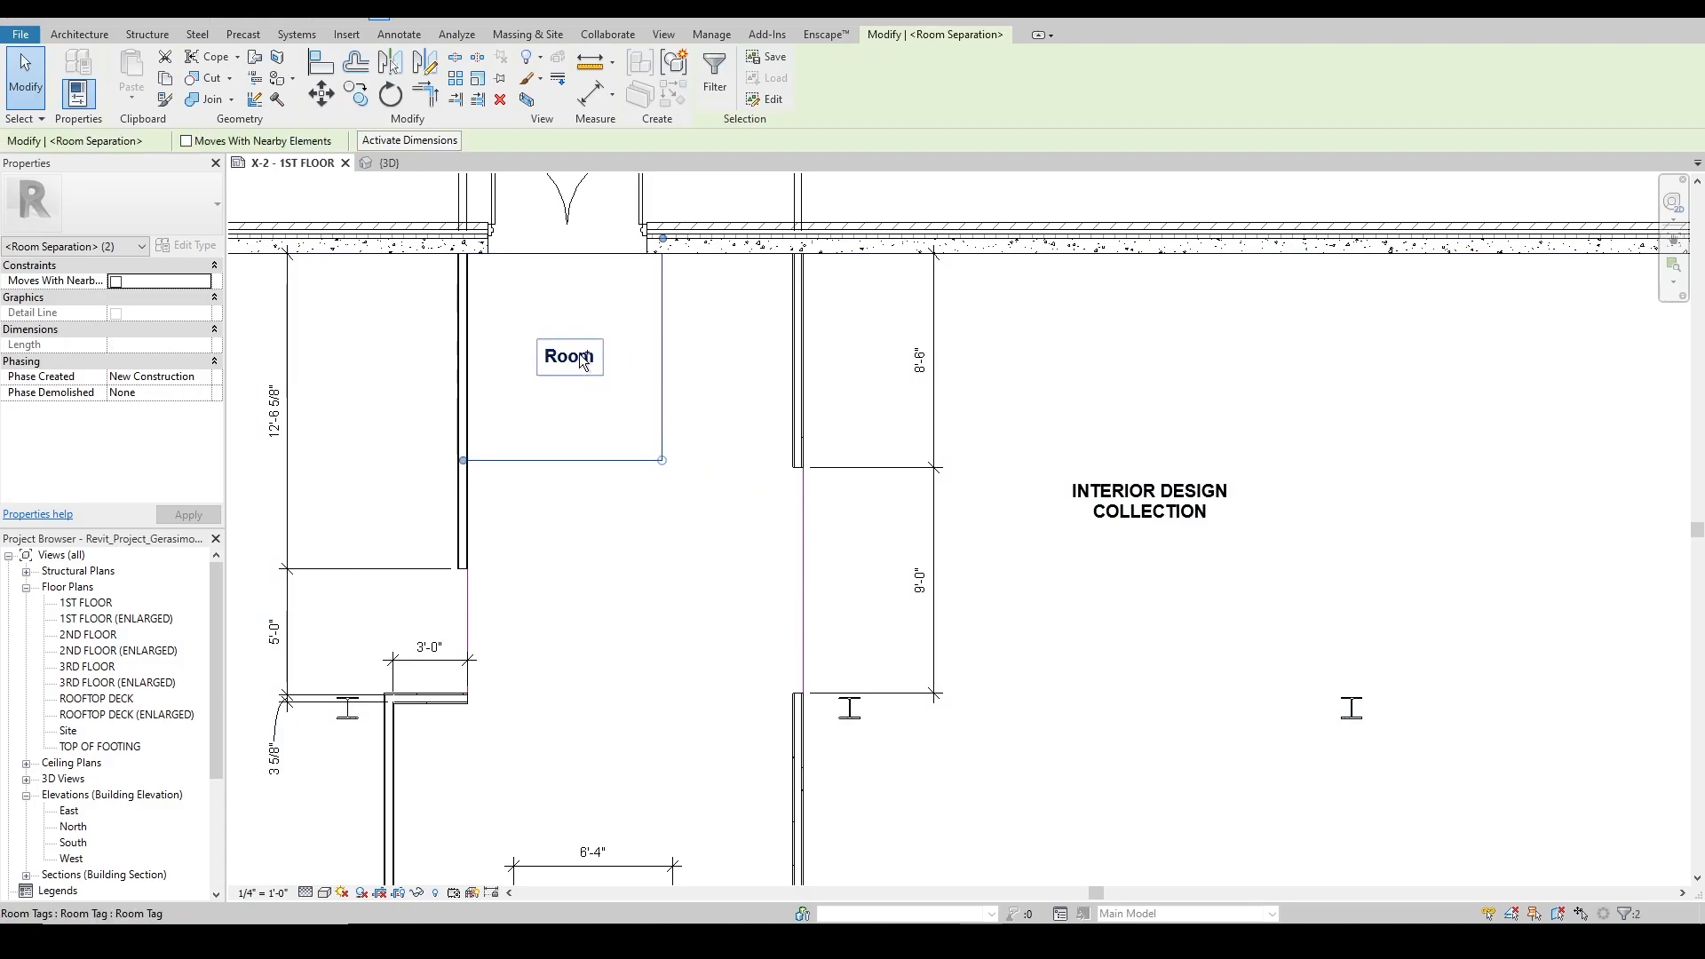
click(681, 406)
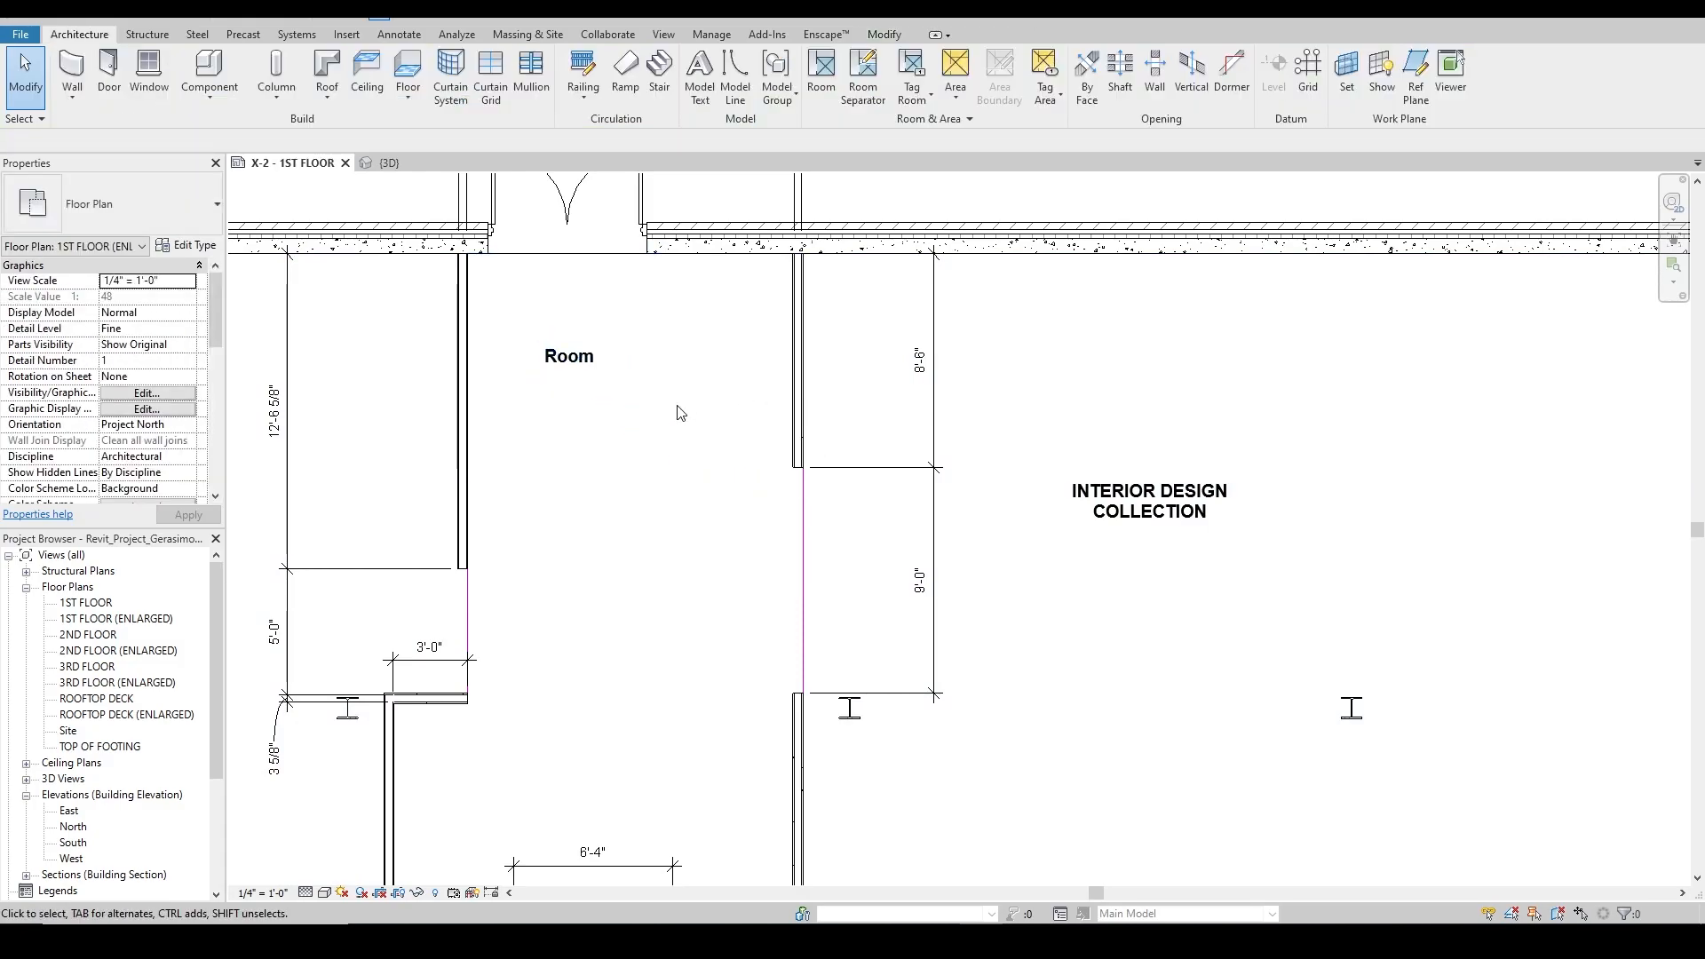
Select the placed corridor room, examine how far it extends, and delete it.
key(Tab)
click(579, 355)
scroll(579, 355, down, 5)
scroll(636, 293, up, 3)
scroll(636, 293, down, 3)
middle_drag(641, 280, 664, 567)
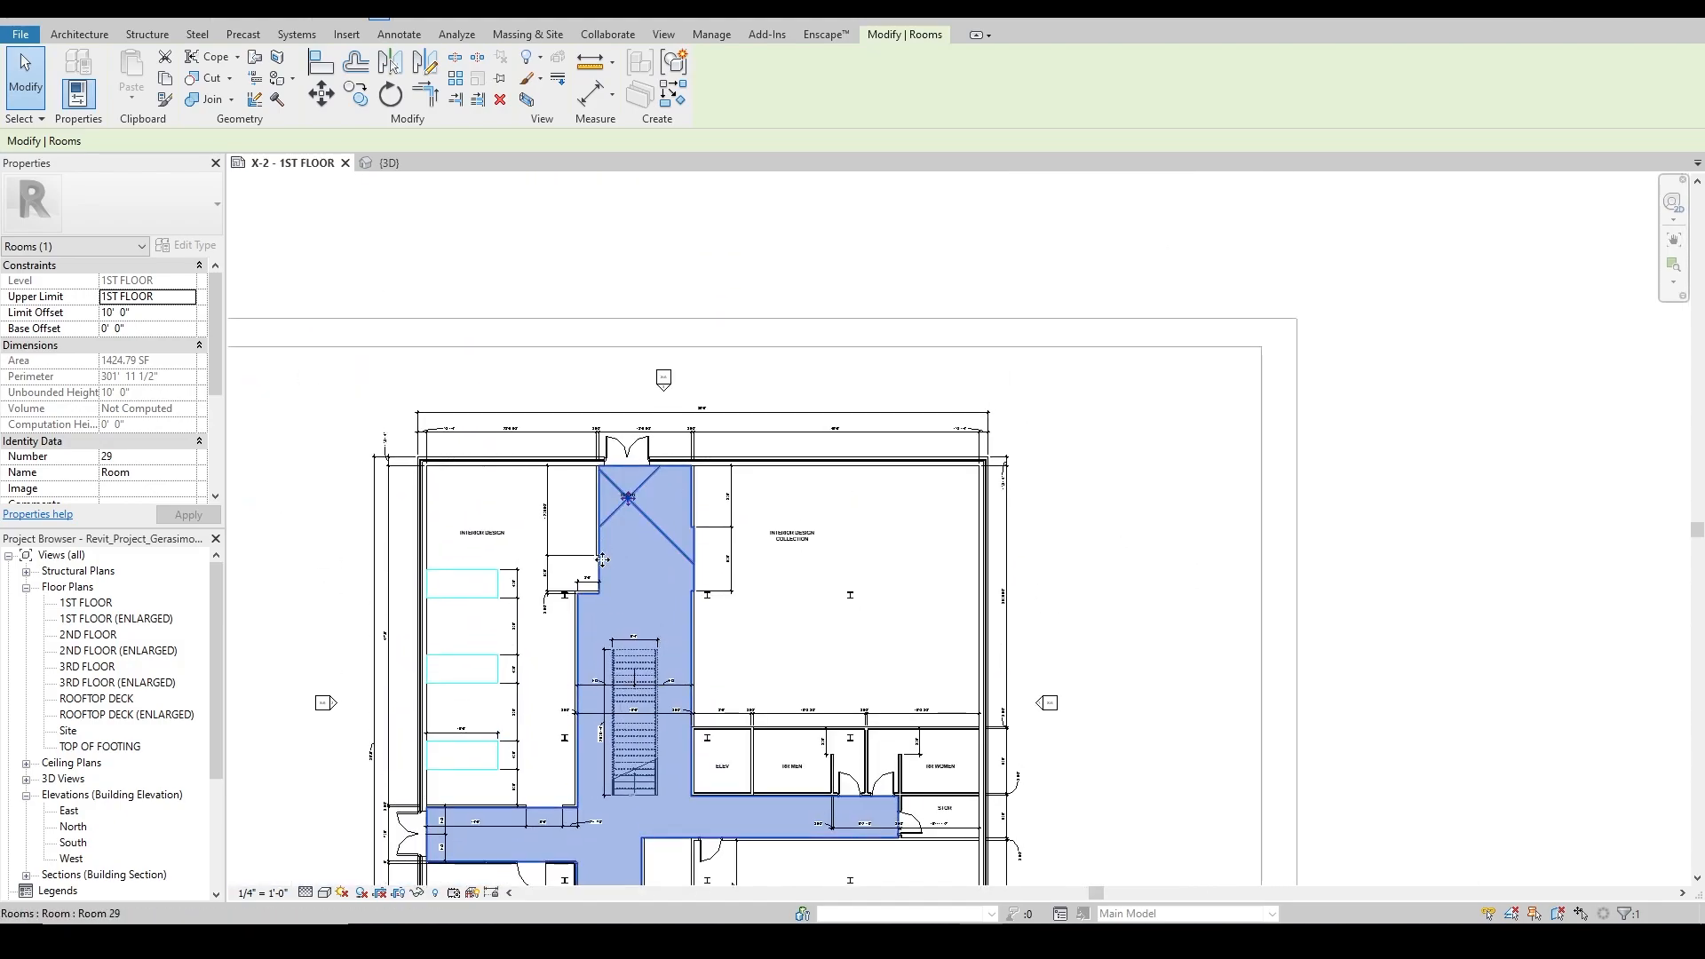
scroll(600, 553, up, 3)
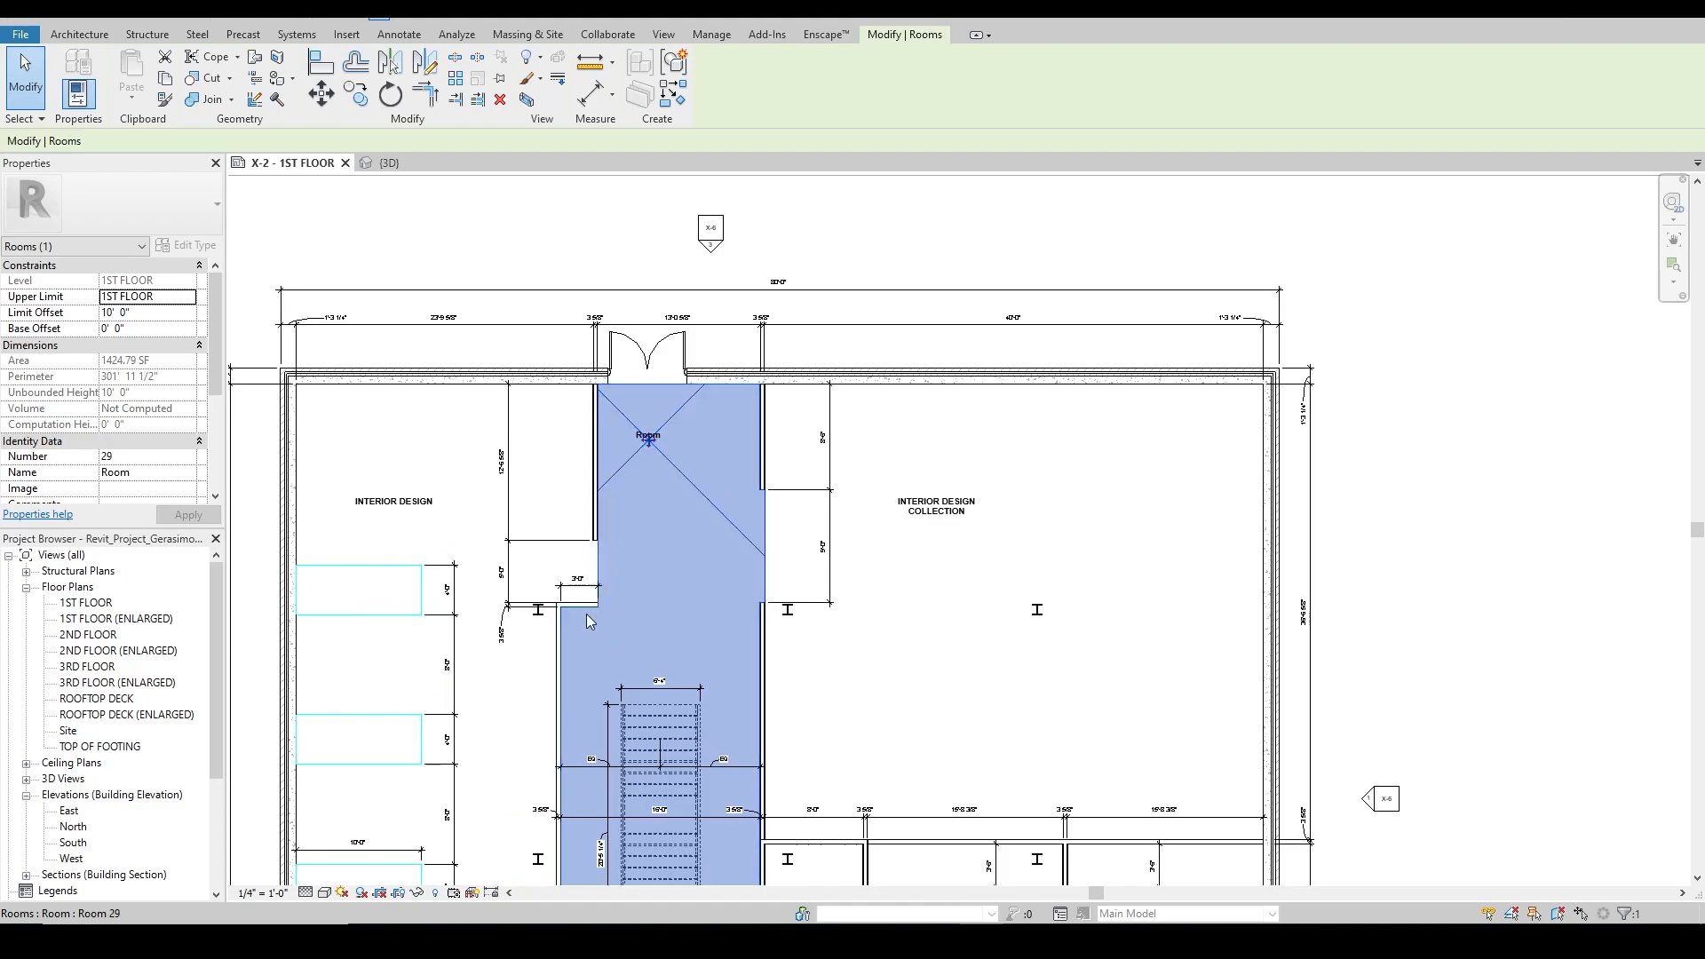
key(Delete)
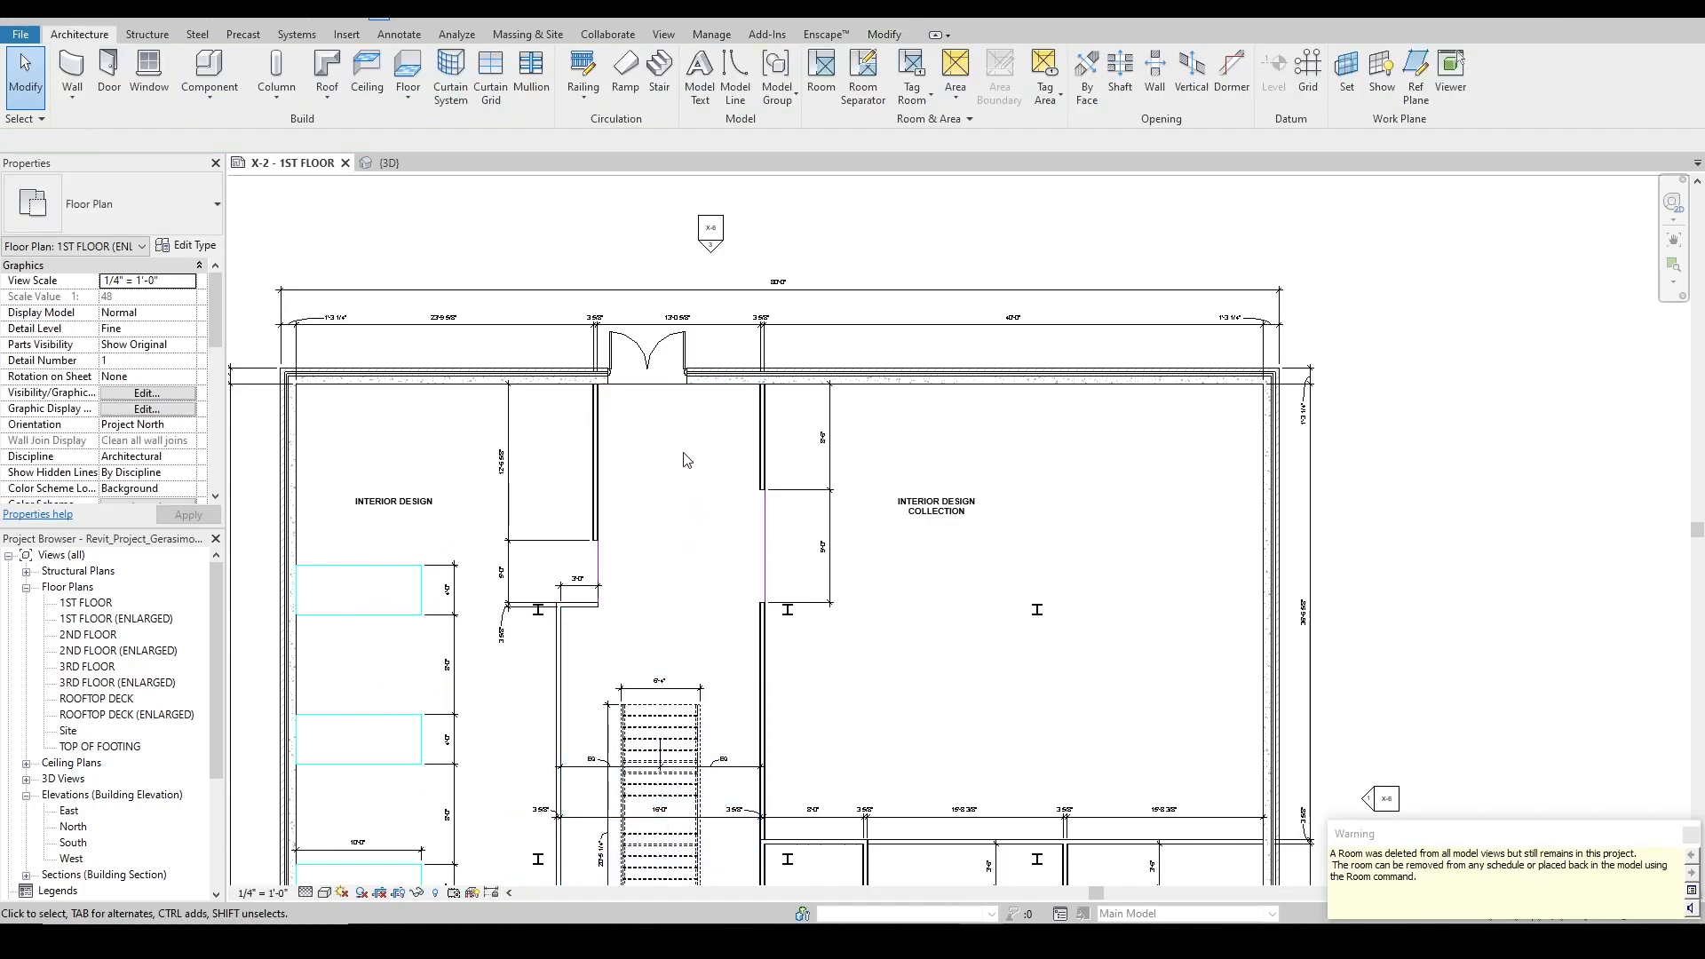
Review the type properties of the INTERIOR DESIGN room tag, including the volume, room number and area display options.
click(417, 505)
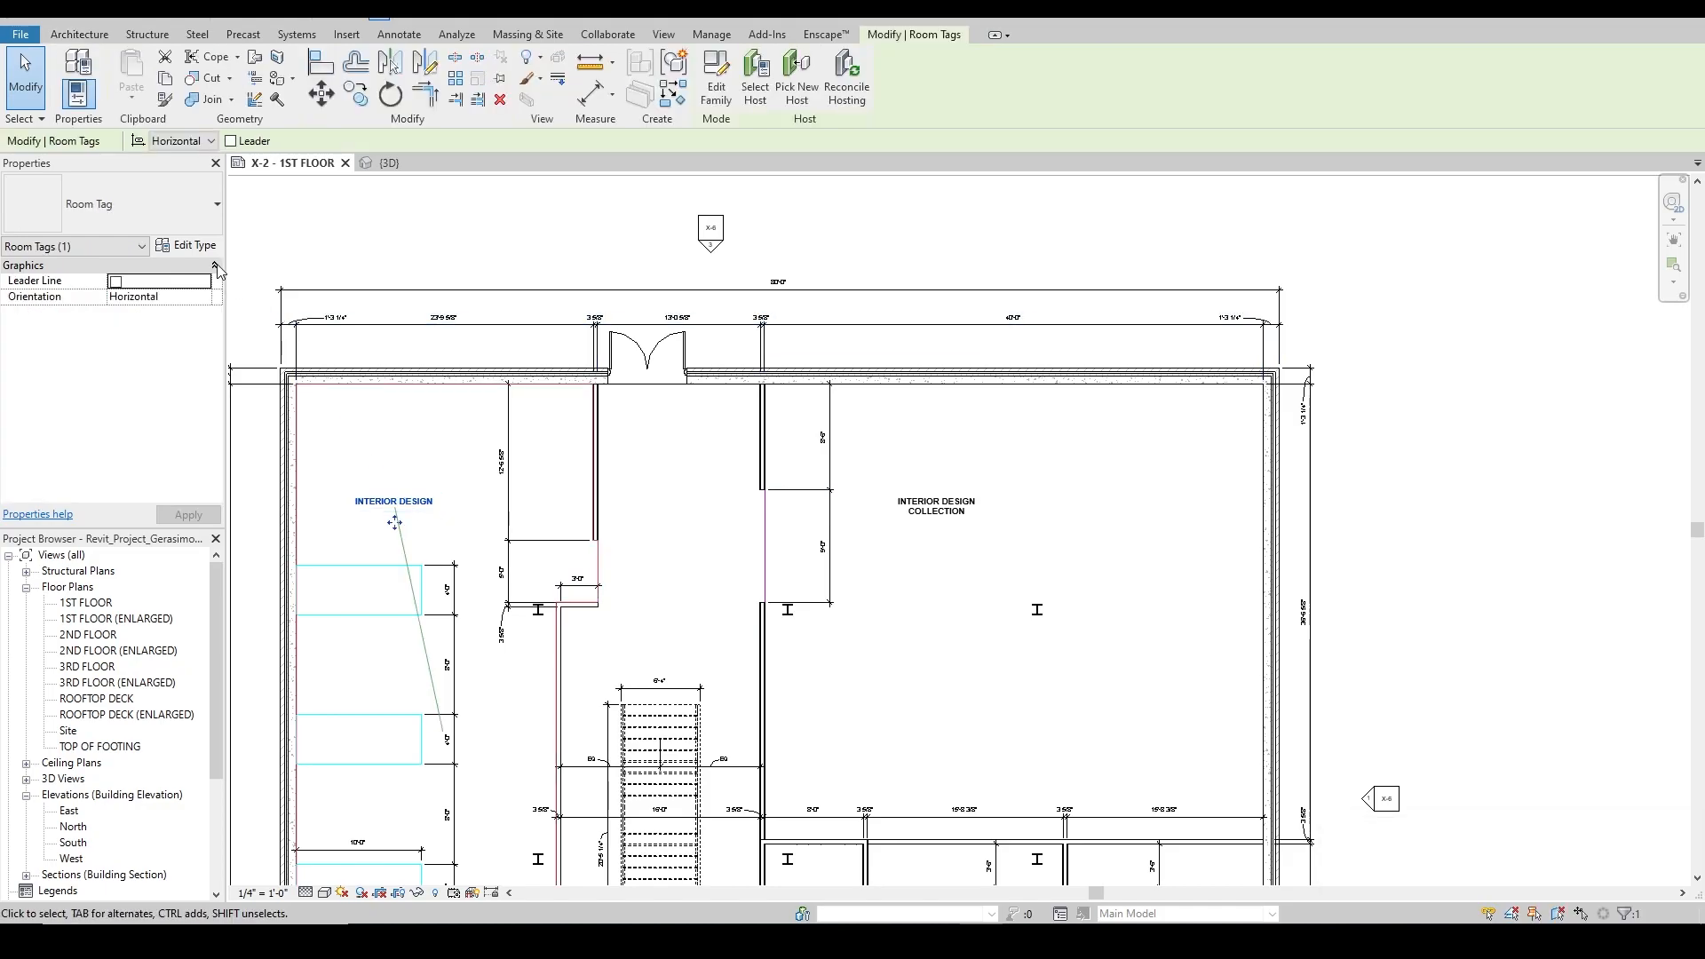
click(188, 246)
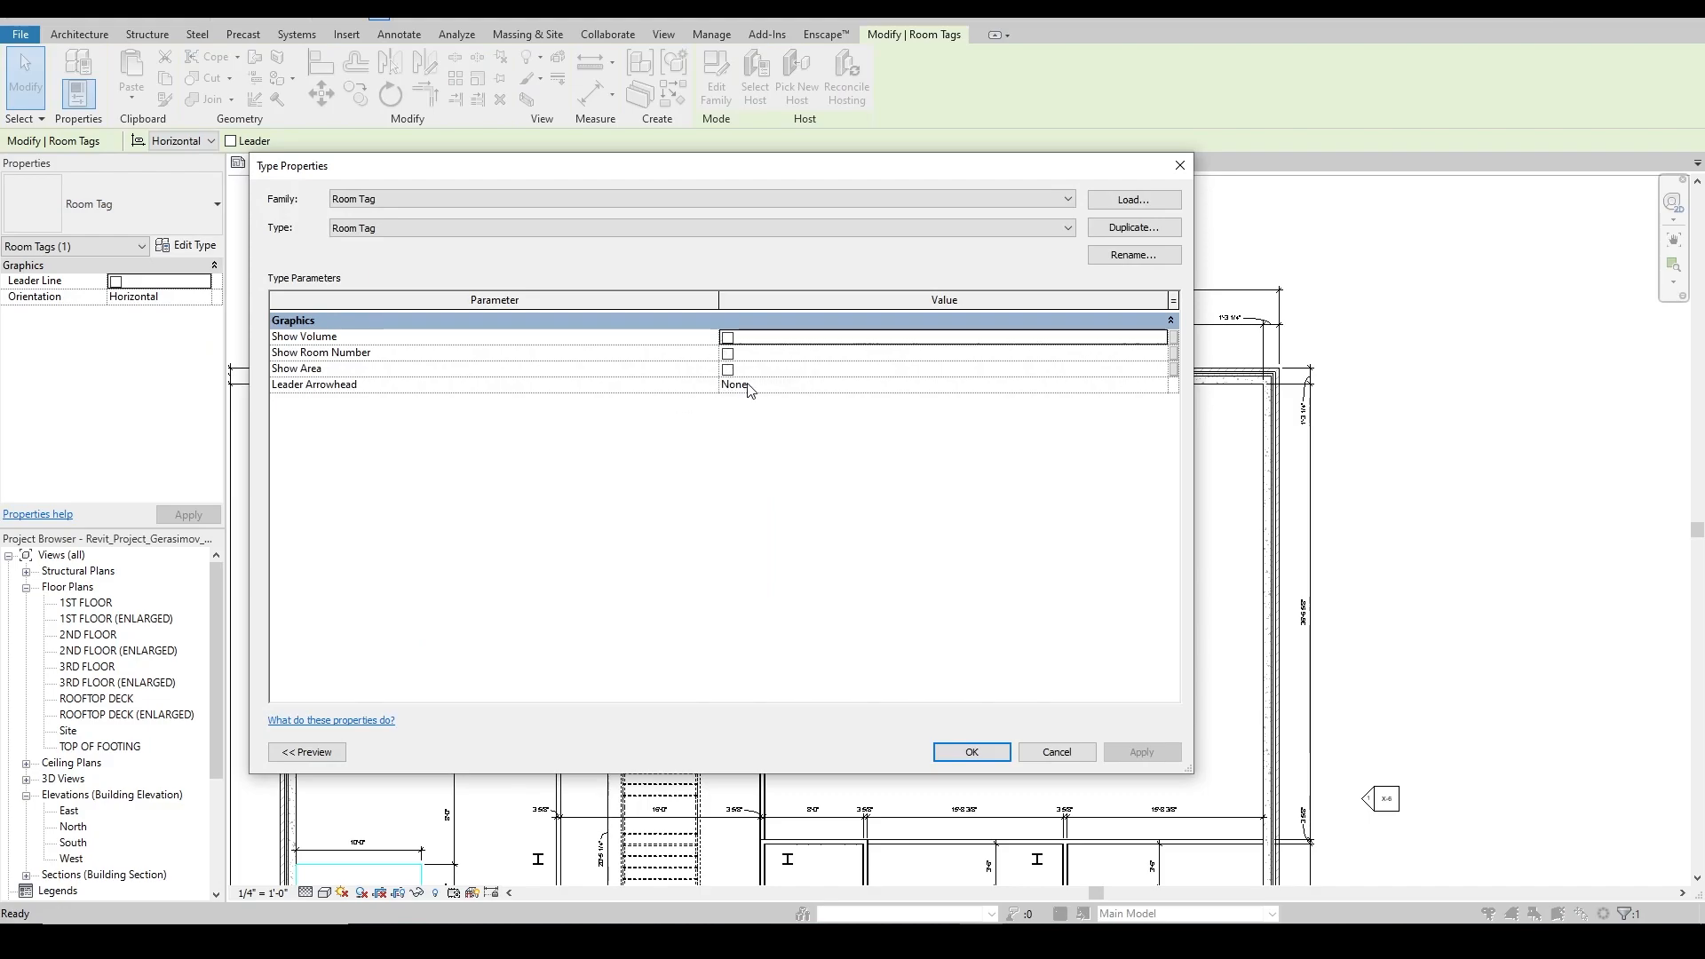
click(993, 754)
scroll(459, 539, up, 1)
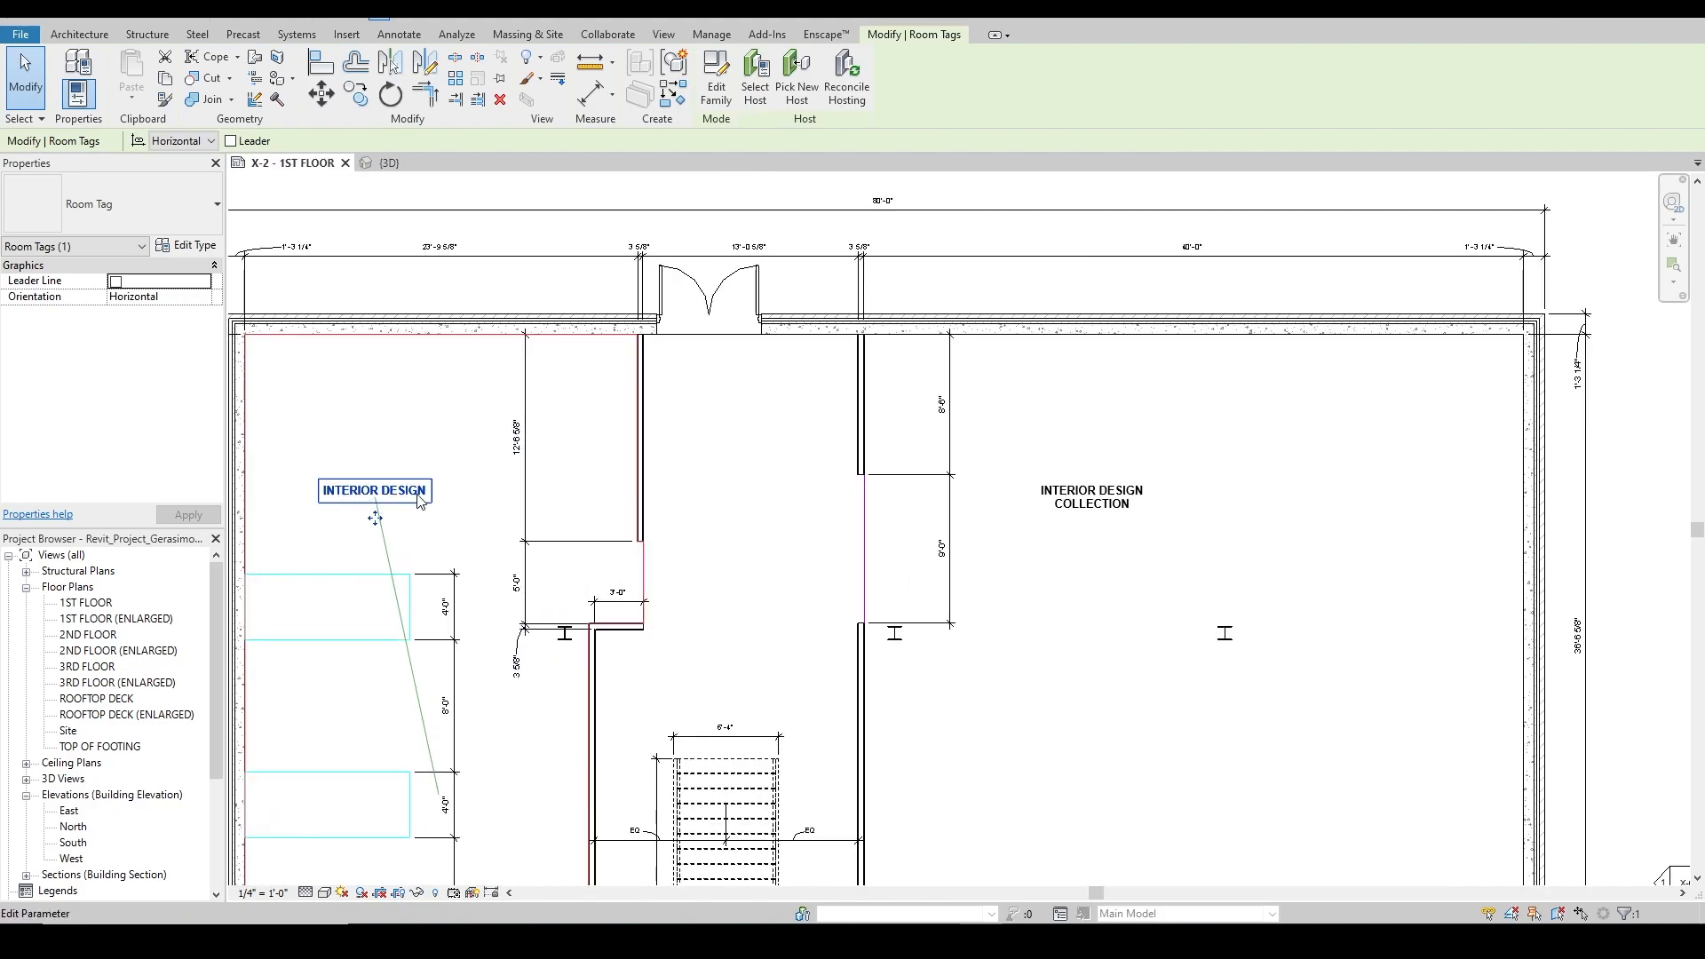
Select the lowest rectangular detail group along the exterior wall of the INTERIOR DESIGN room.
middle_drag(473, 672, 634, 491)
middle_drag(624, 686, 644, 465)
key(Escape)
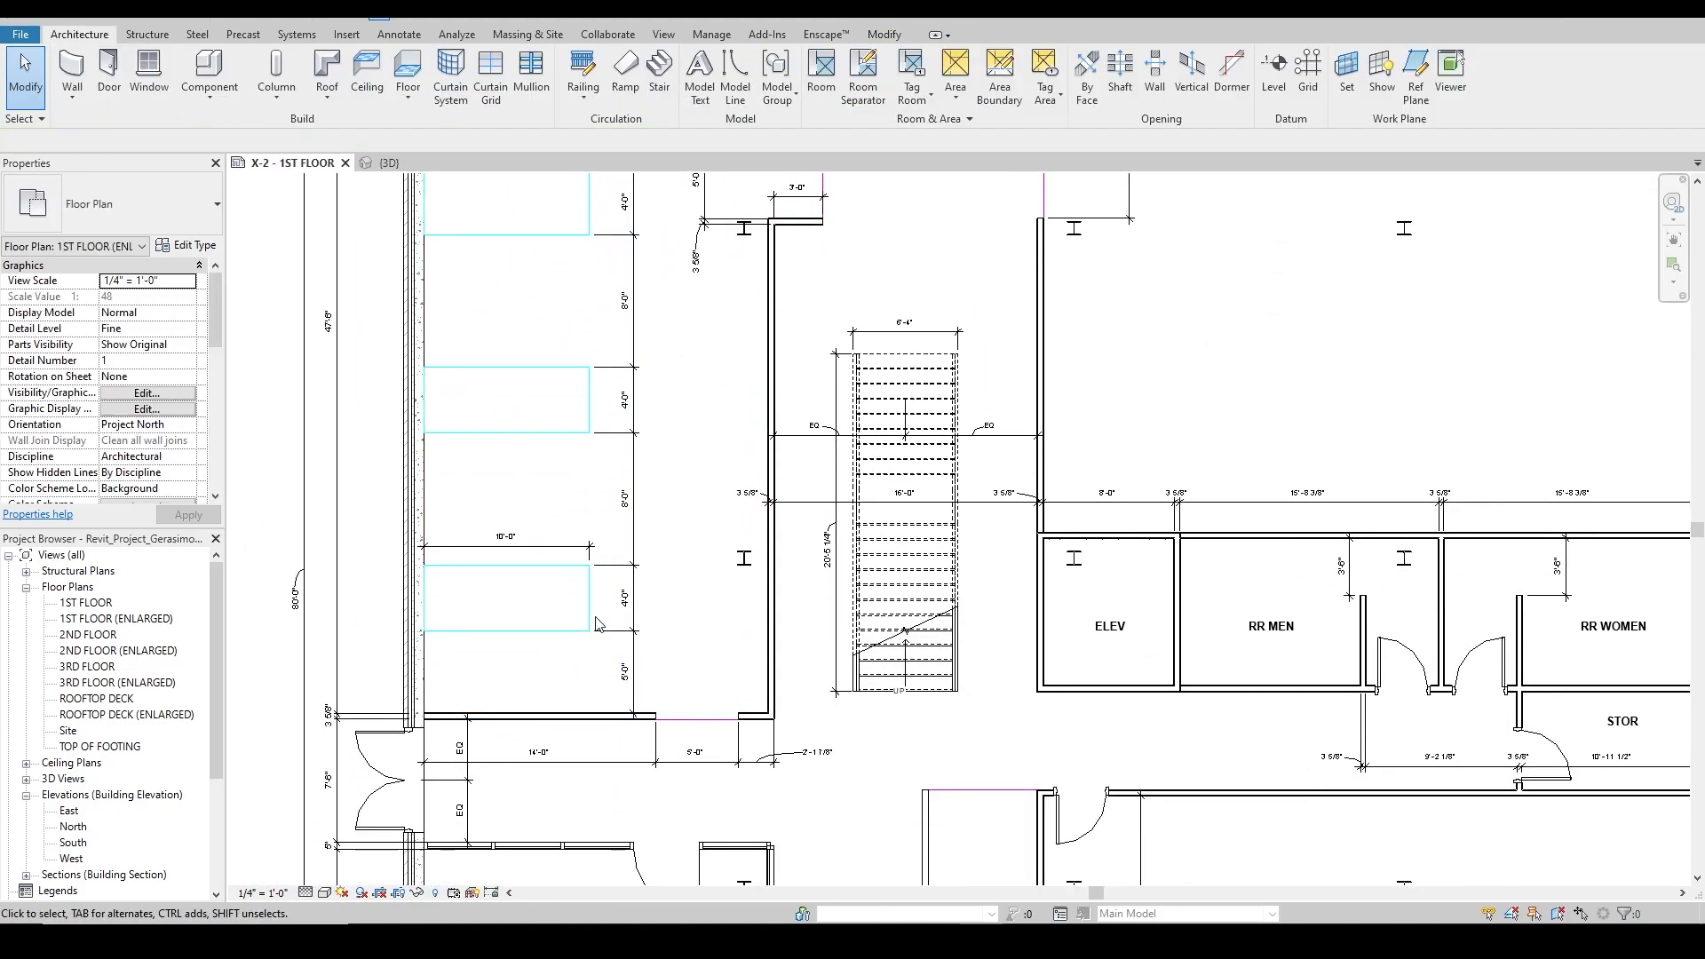
click(592, 614)
scroll(518, 654, up, 1)
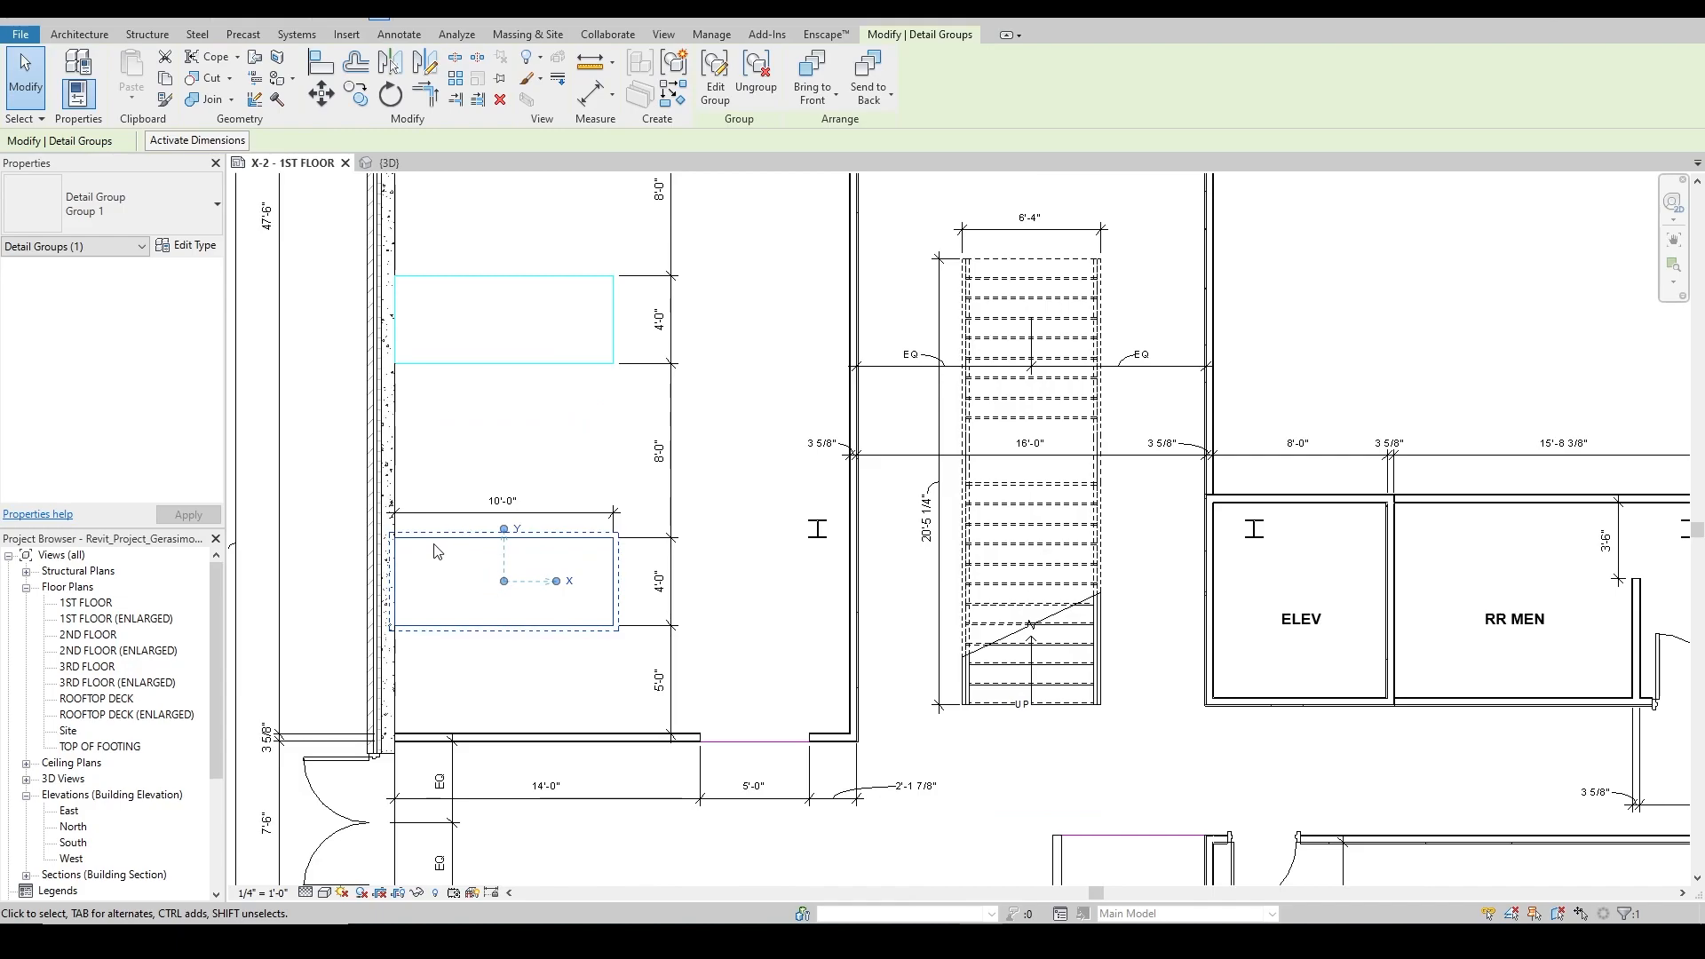
Open the lowest rectangular detail group for editing, inspect the four wide lines it contains, and finish the group edit.
click(724, 92)
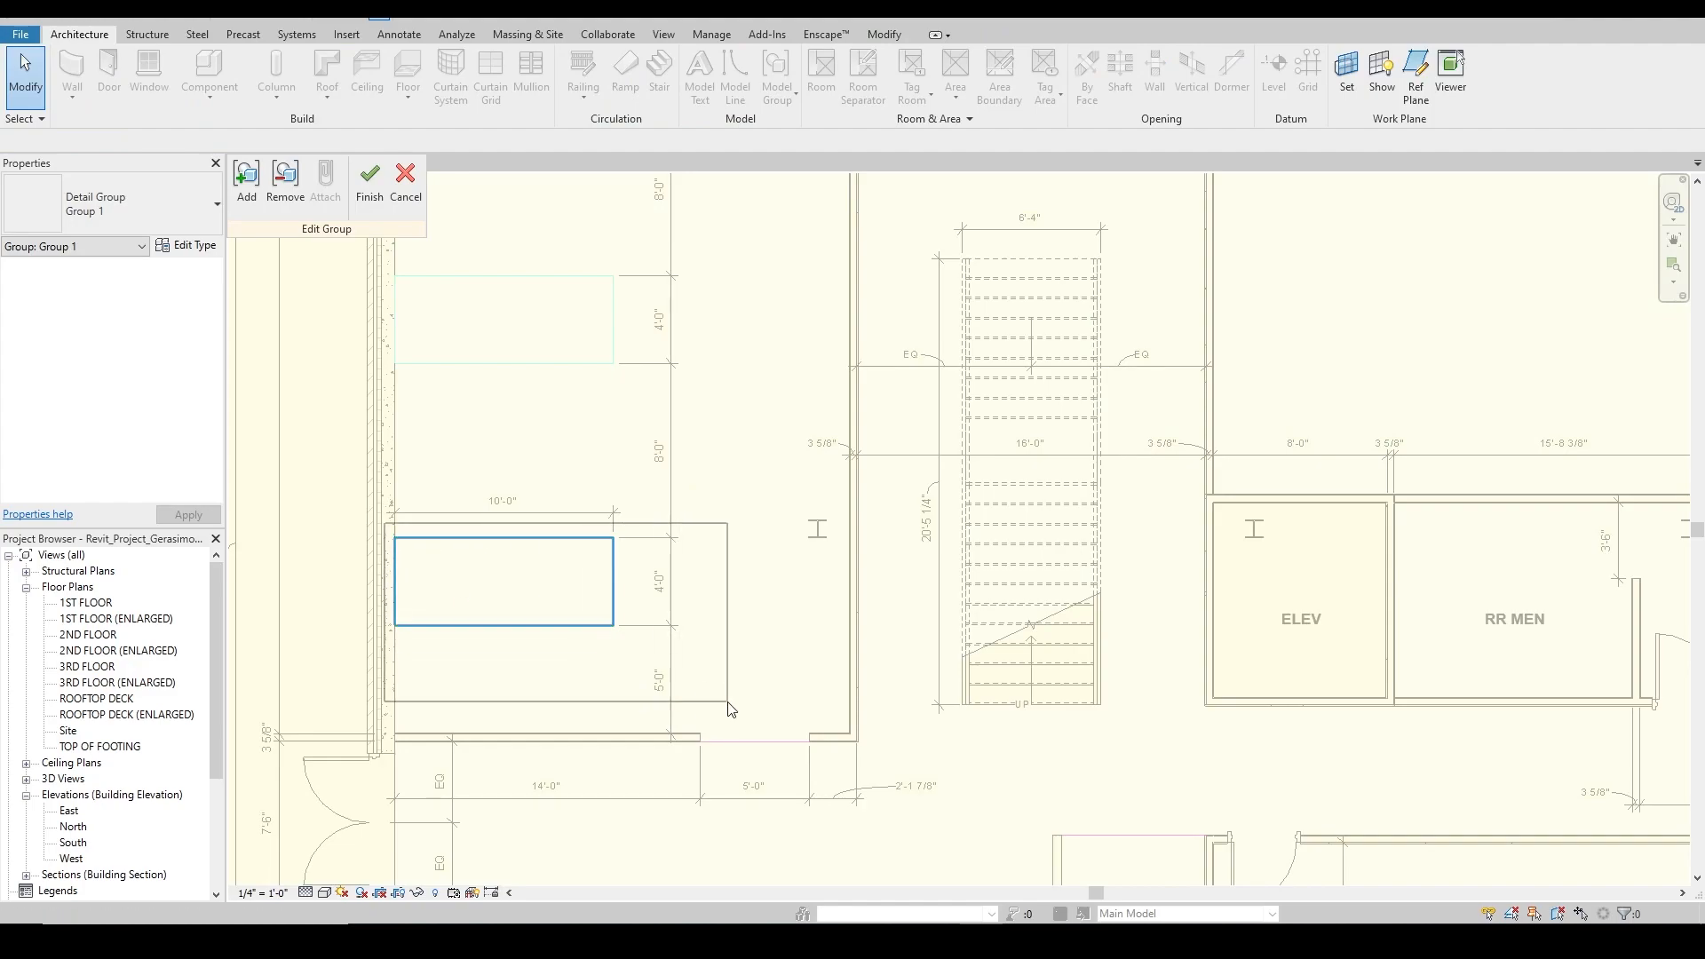
click(550, 539)
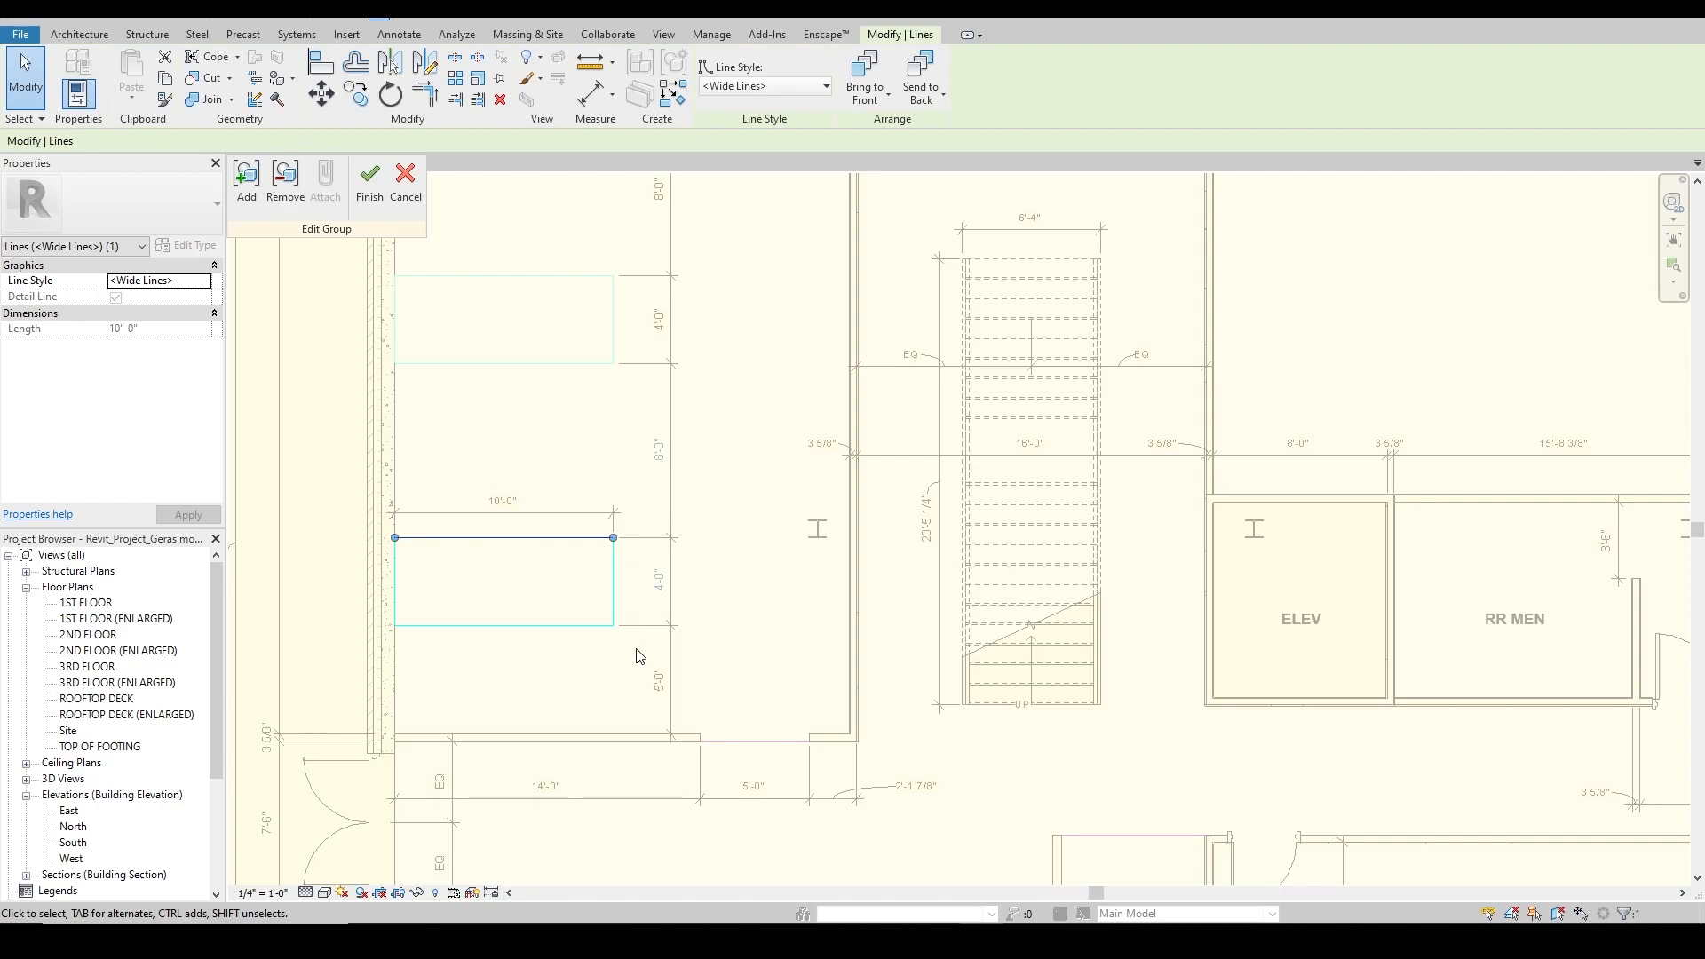
drag(312, 503, 726, 708)
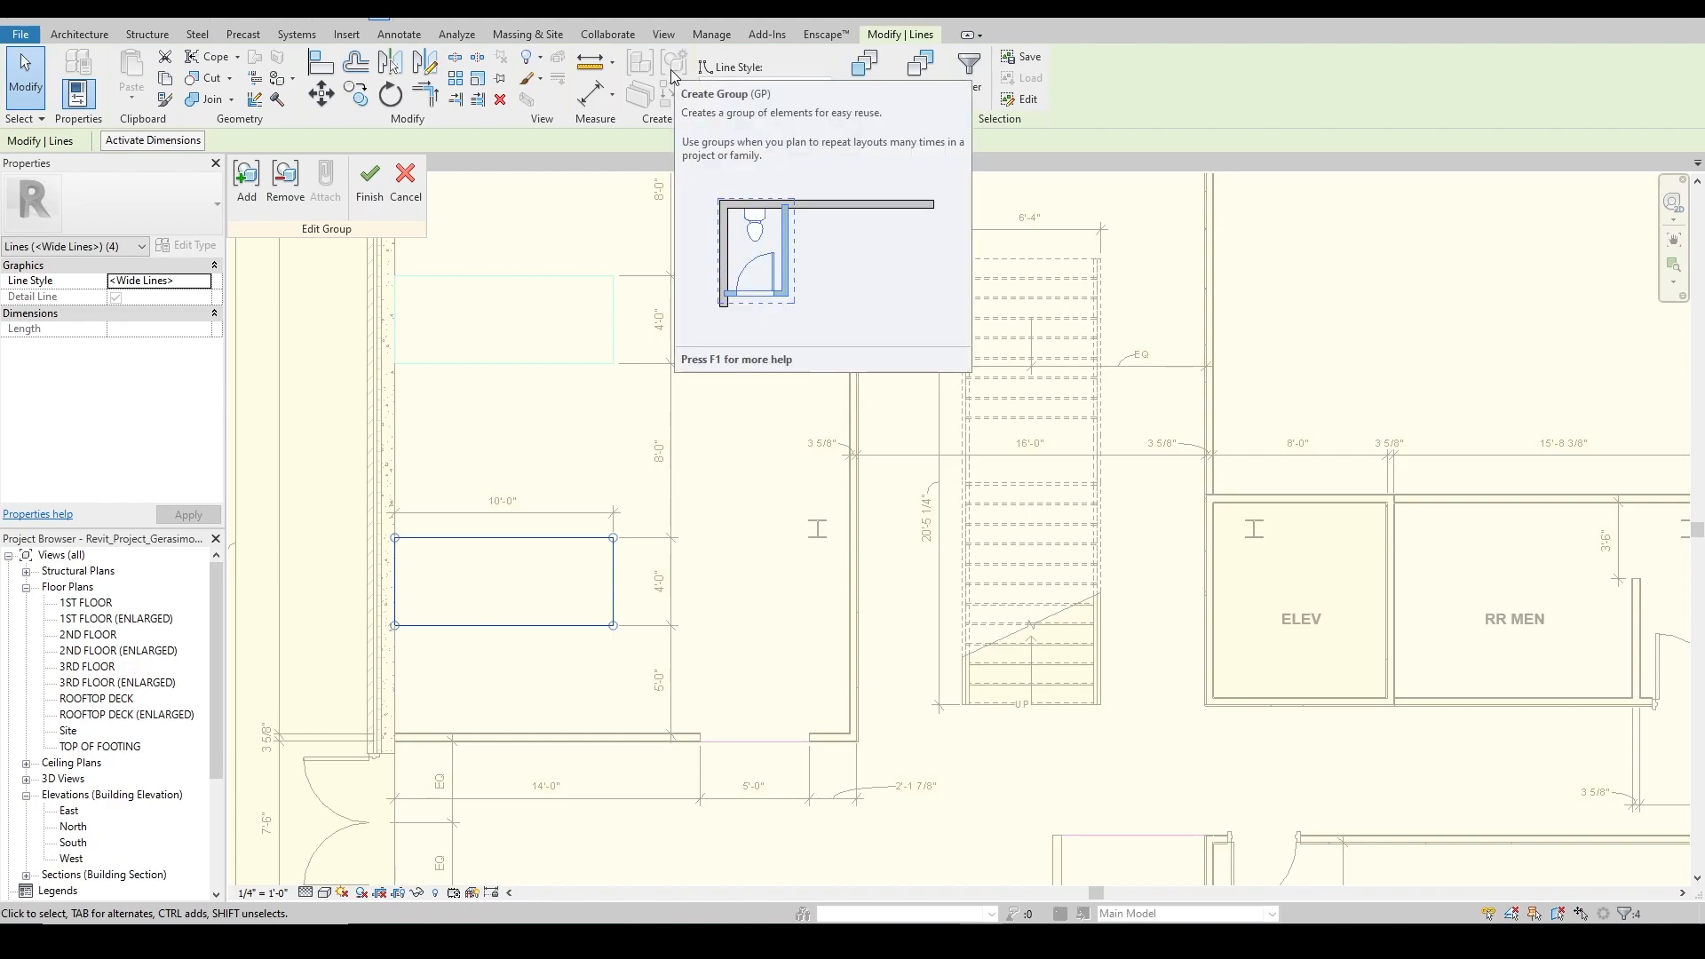
click(370, 180)
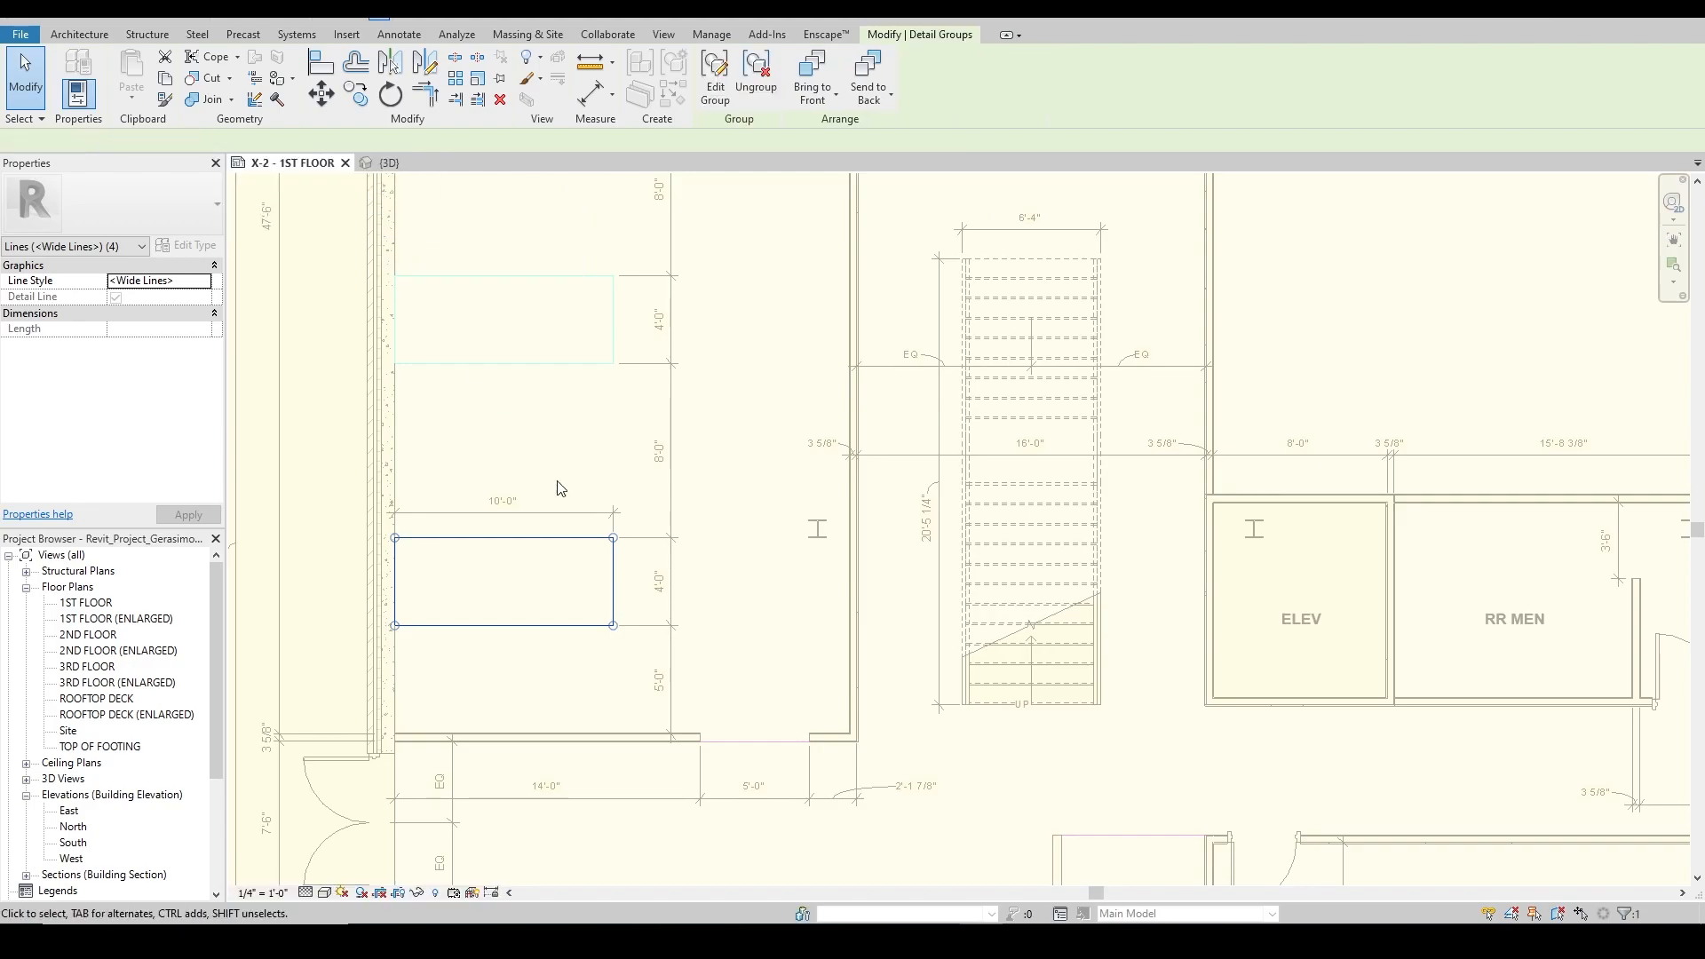
click(809, 621)
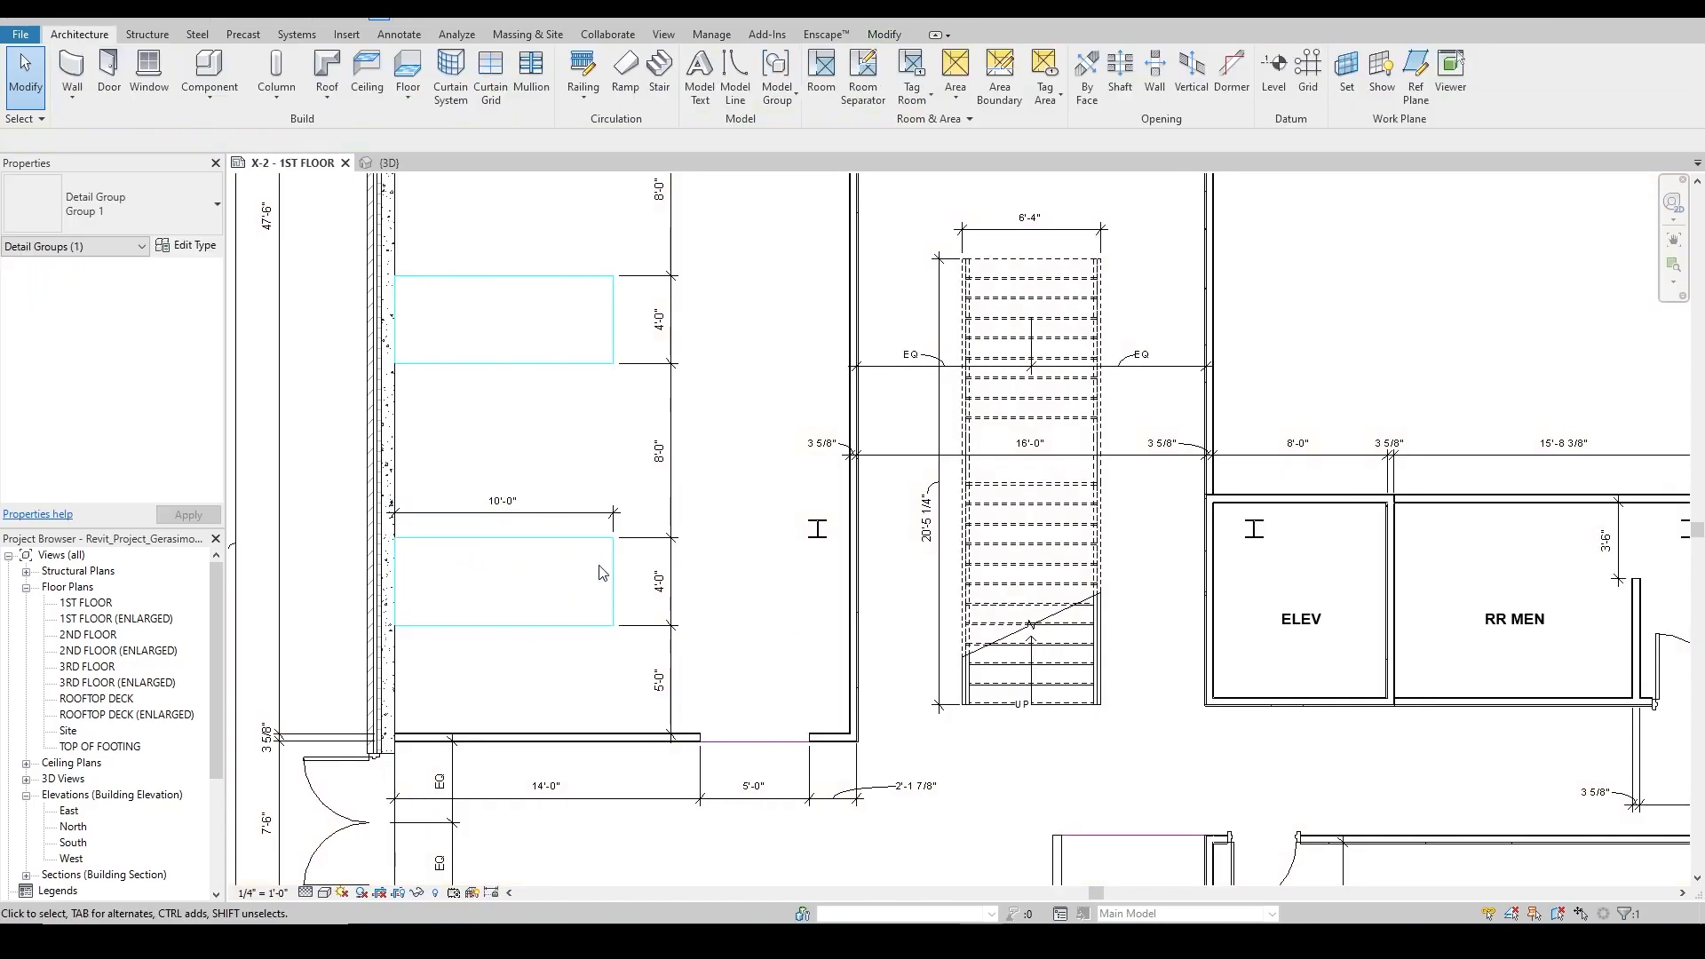
Select the lowest detail group again and review the grouped rectangles along the exterior wall and the rest of the first-floor plan.
click(504, 581)
scroll(648, 311, down, 1)
middle_drag(646, 305, 668, 422)
middle_drag(658, 300, 665, 430)
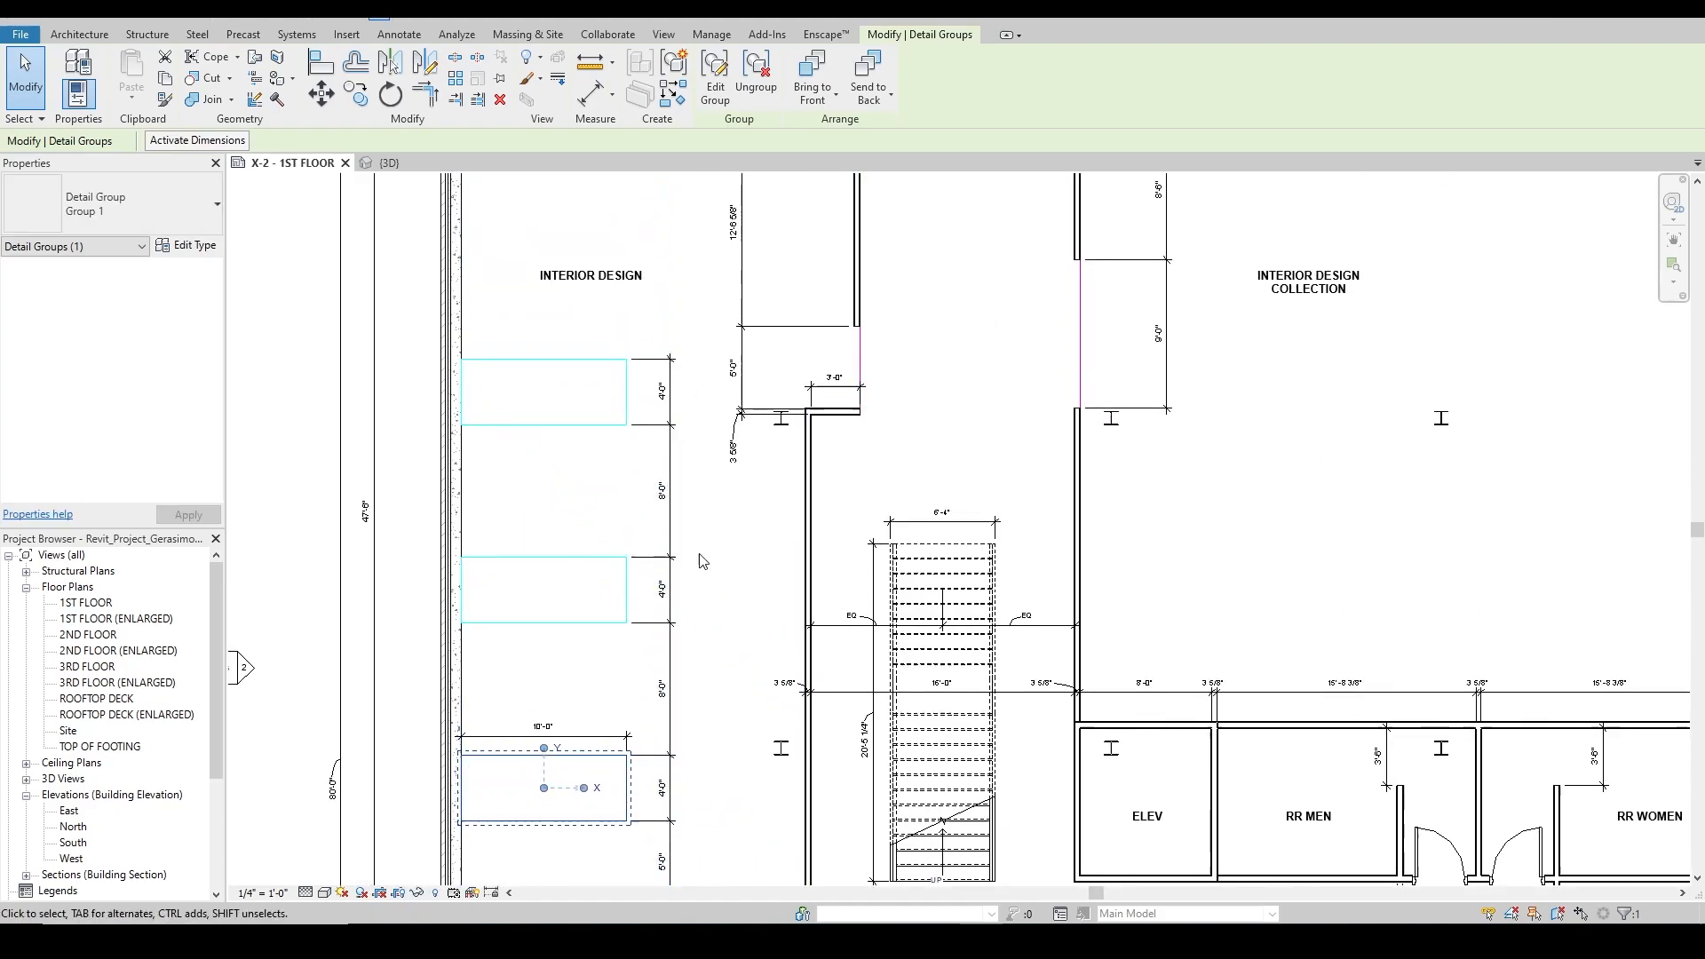
middle_drag(1124, 636, 760, 402)
scroll(782, 520, down, 3)
scroll(474, 765, up, 2)
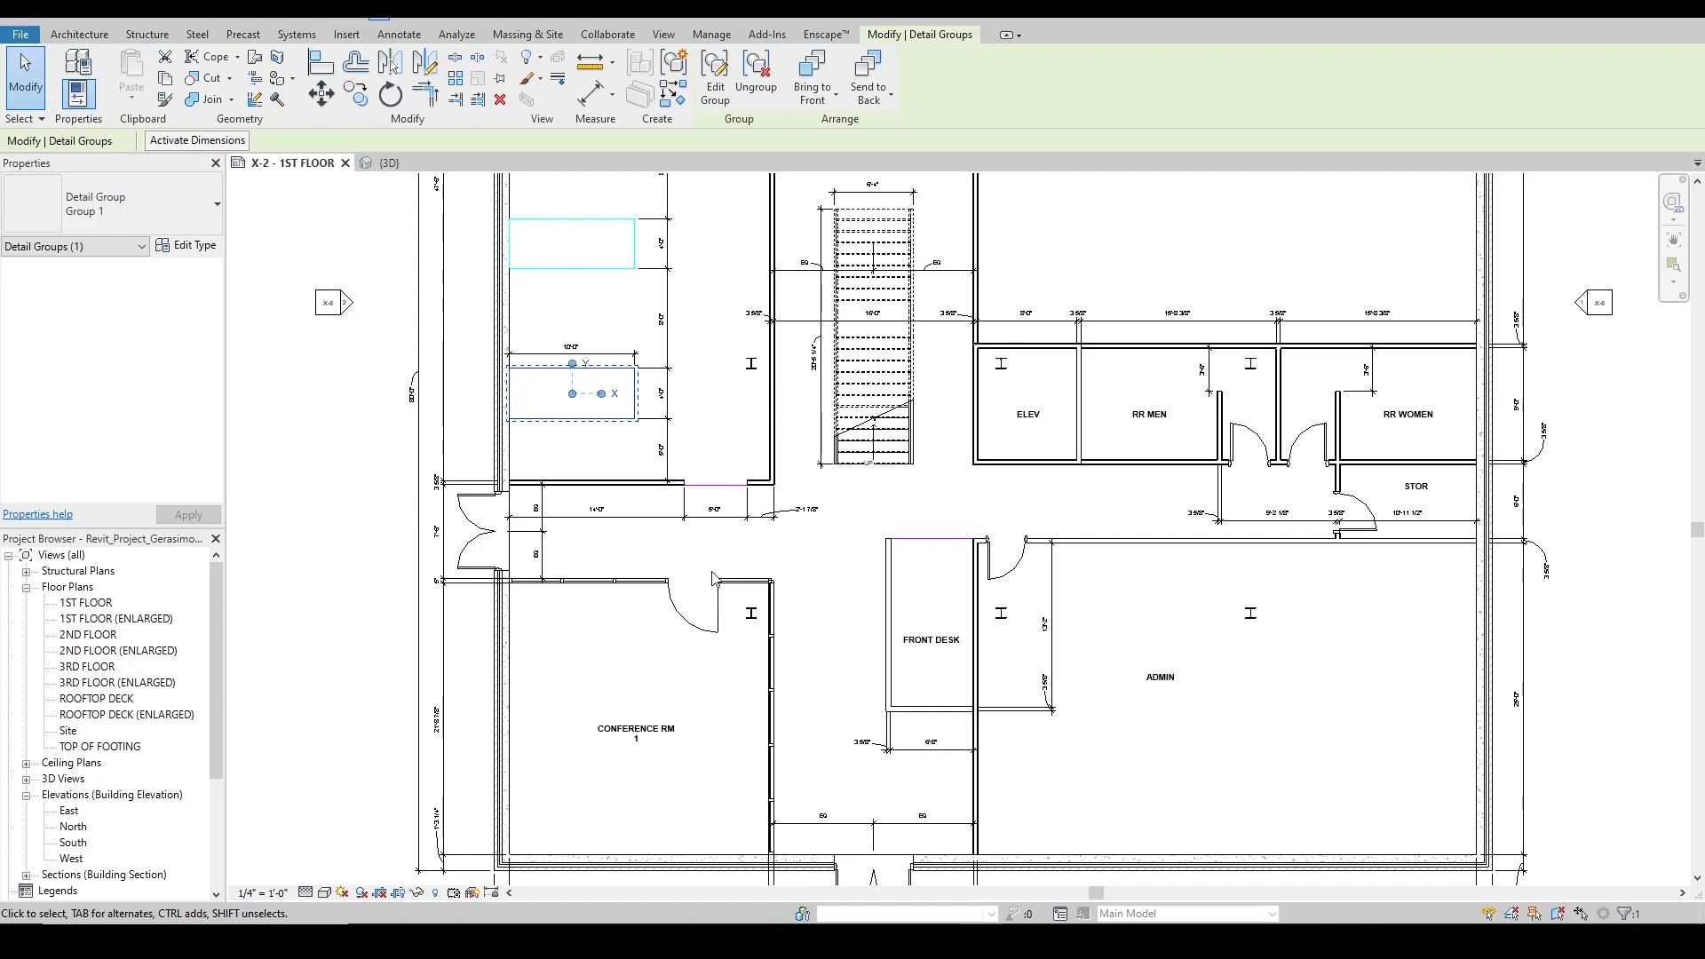
scroll(712, 580, down, 3)
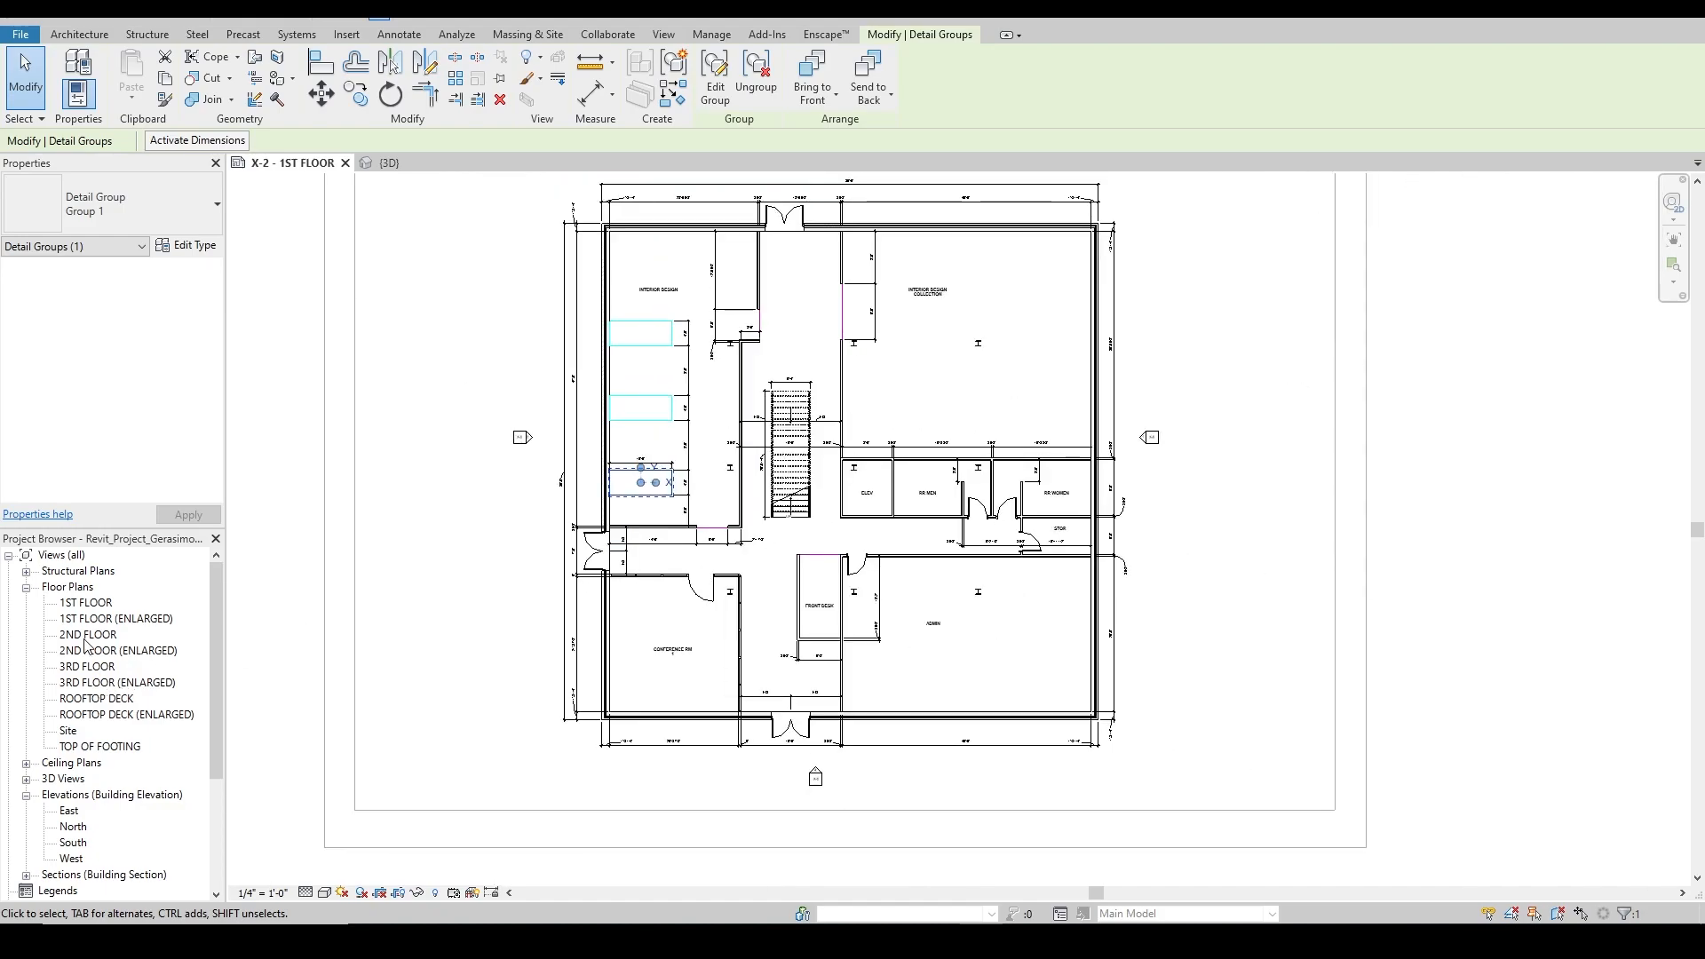
Open the X-3 - 2ND FLOOR sheet and examine the stairs, conference rooms and exterior corridor door.
scroll(107, 659, down, 4)
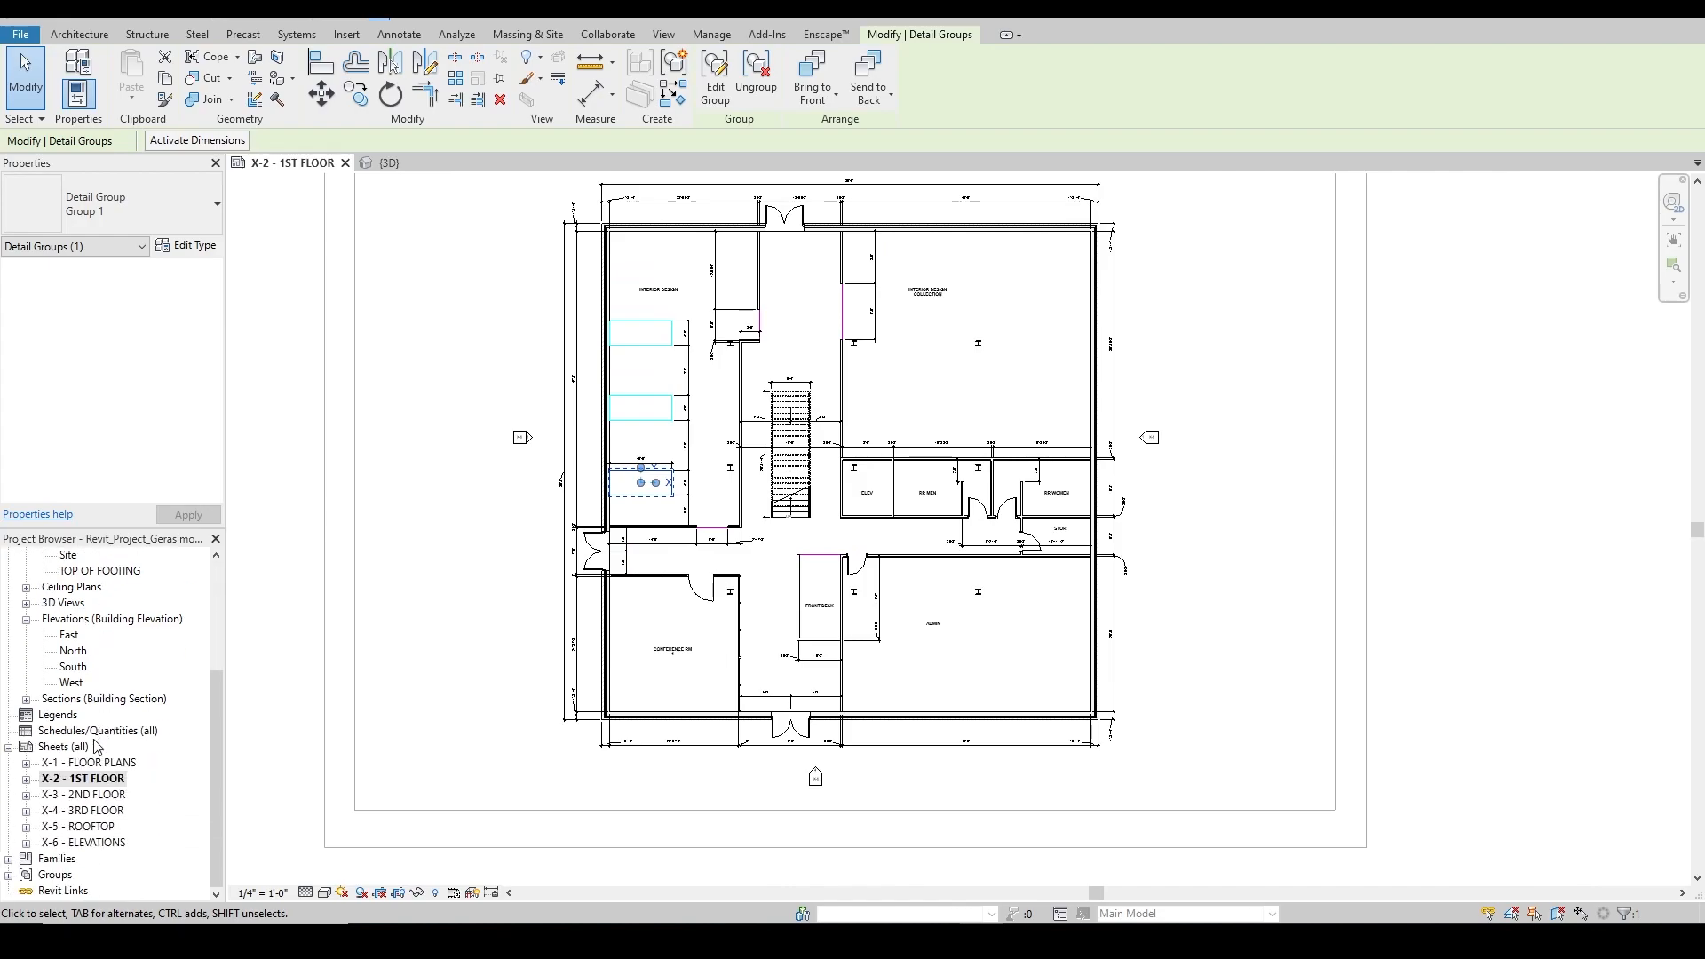
double_click(94, 795)
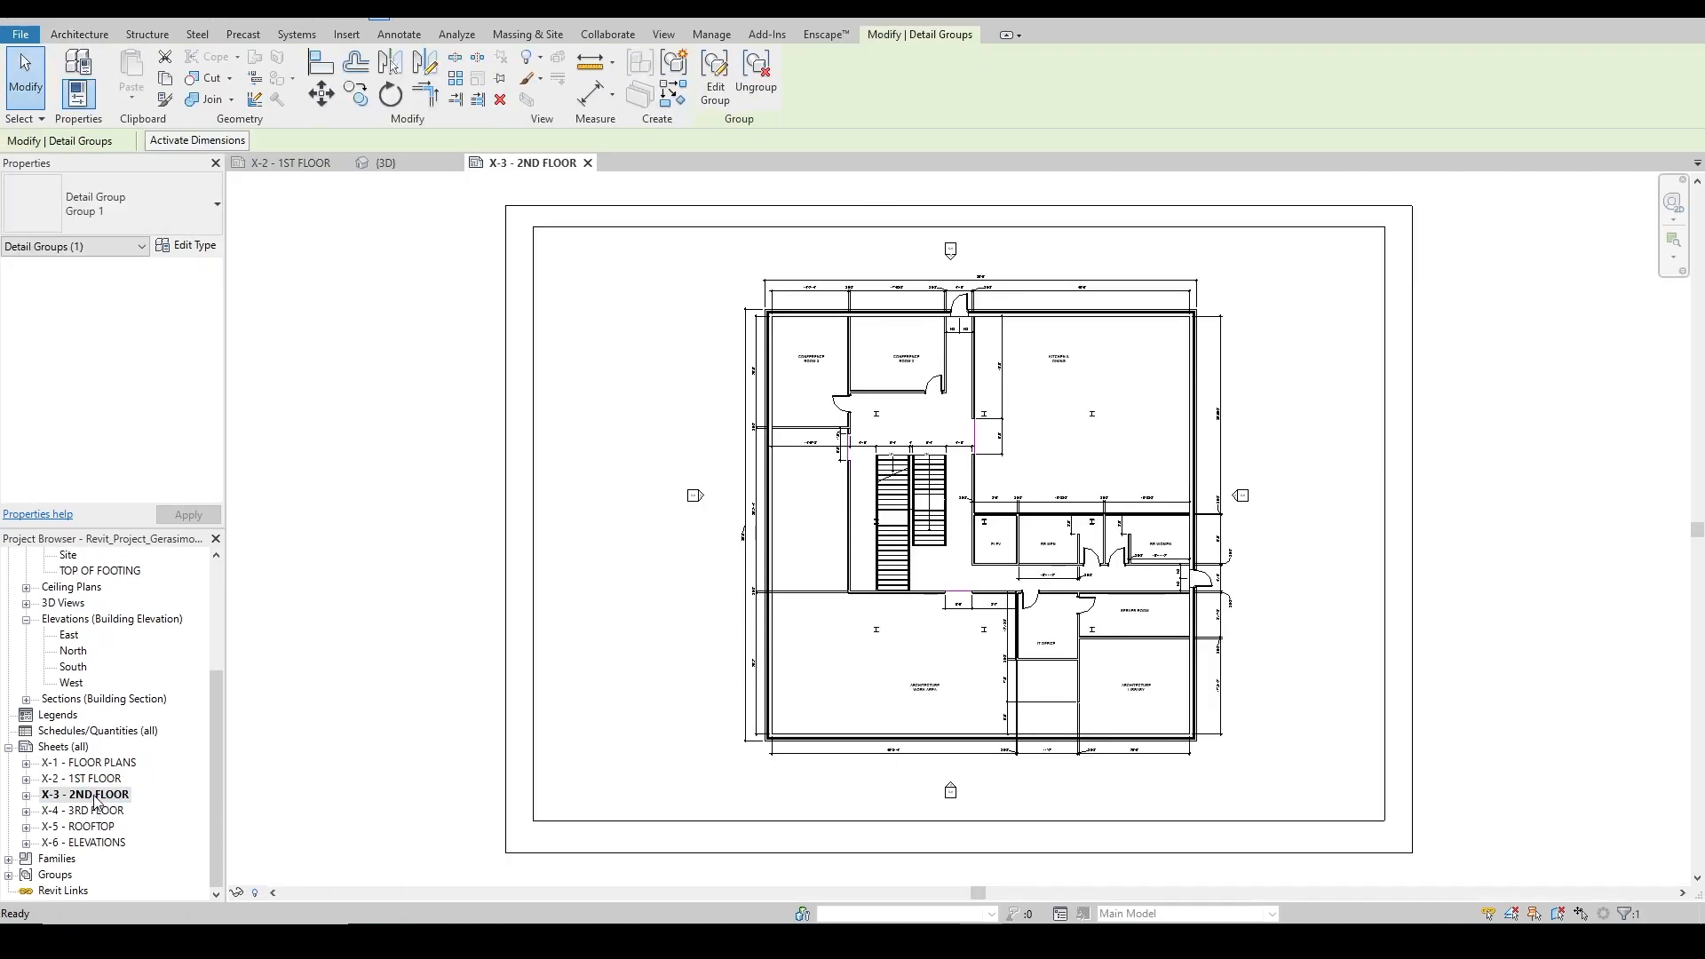
scroll(1156, 548, up, 2)
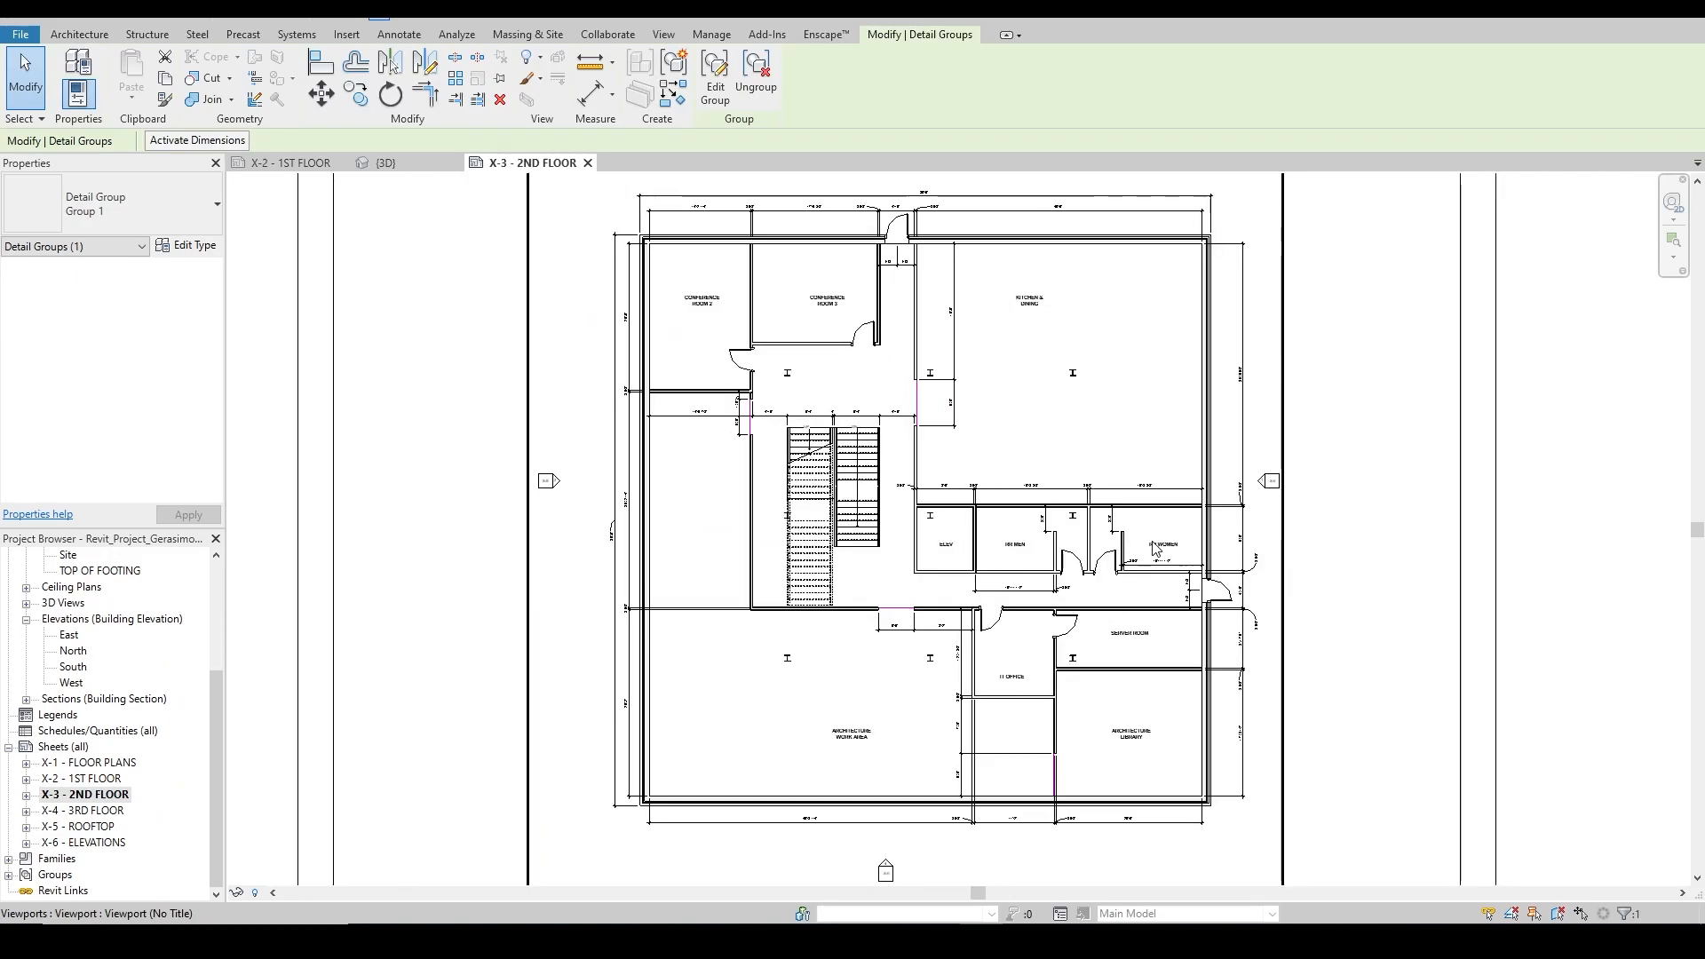
scroll(1073, 560, up, 1)
scroll(978, 430, up, 3)
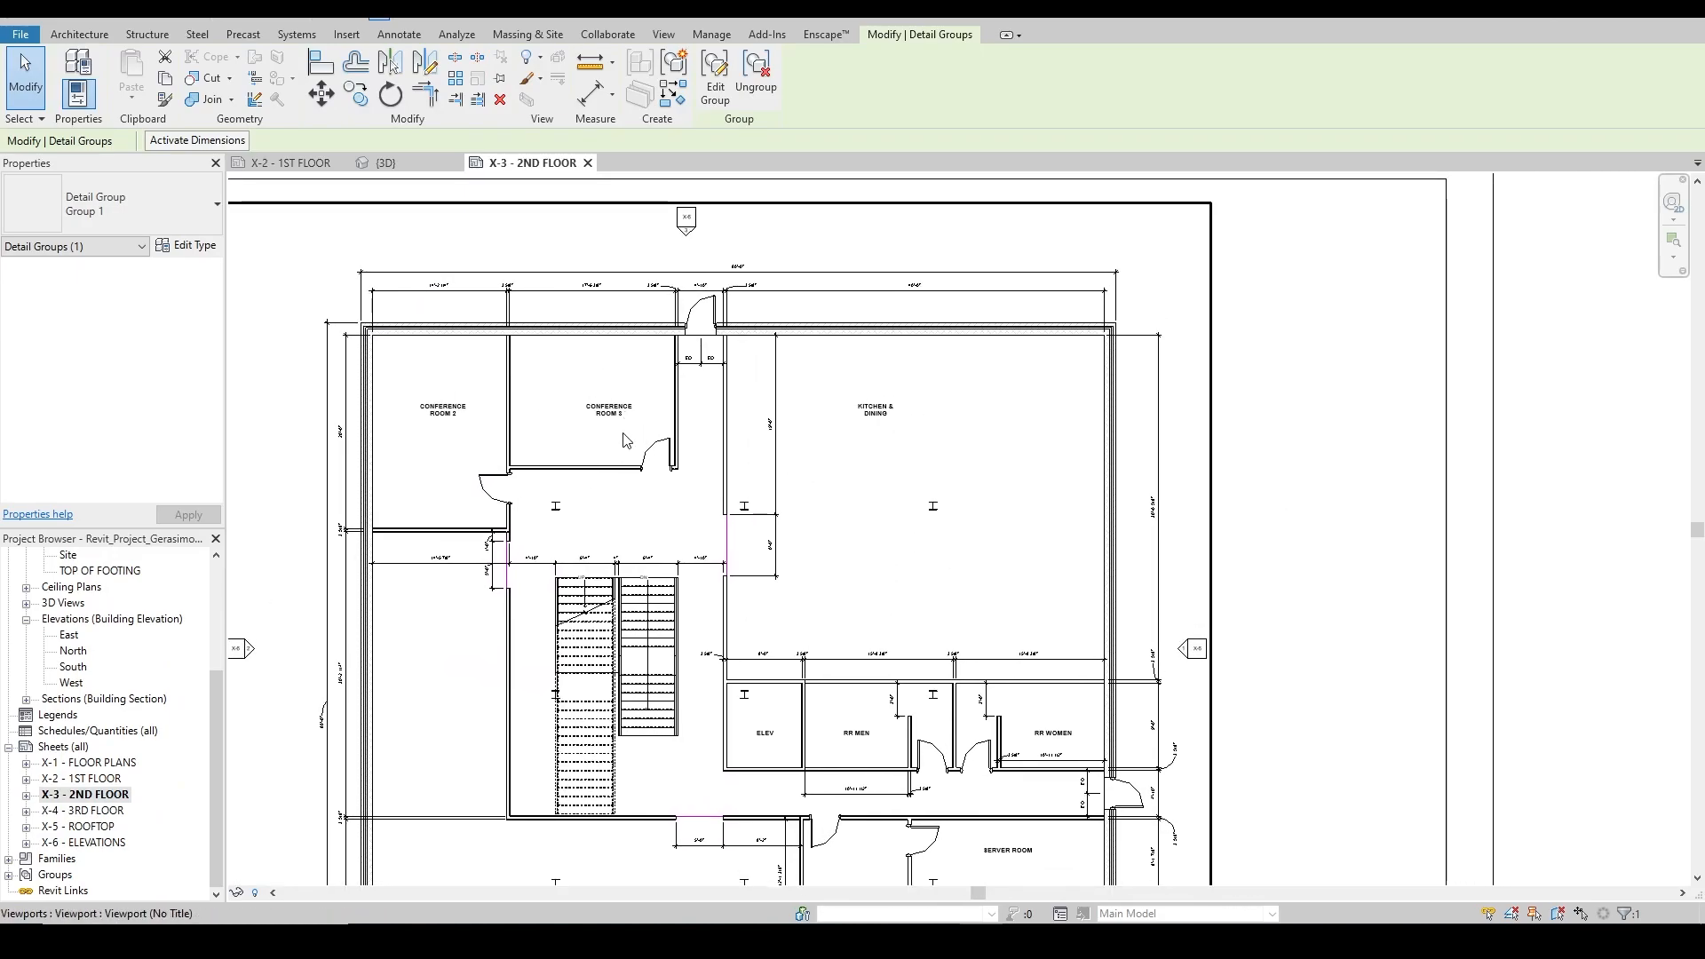
scroll(607, 569, up, 3)
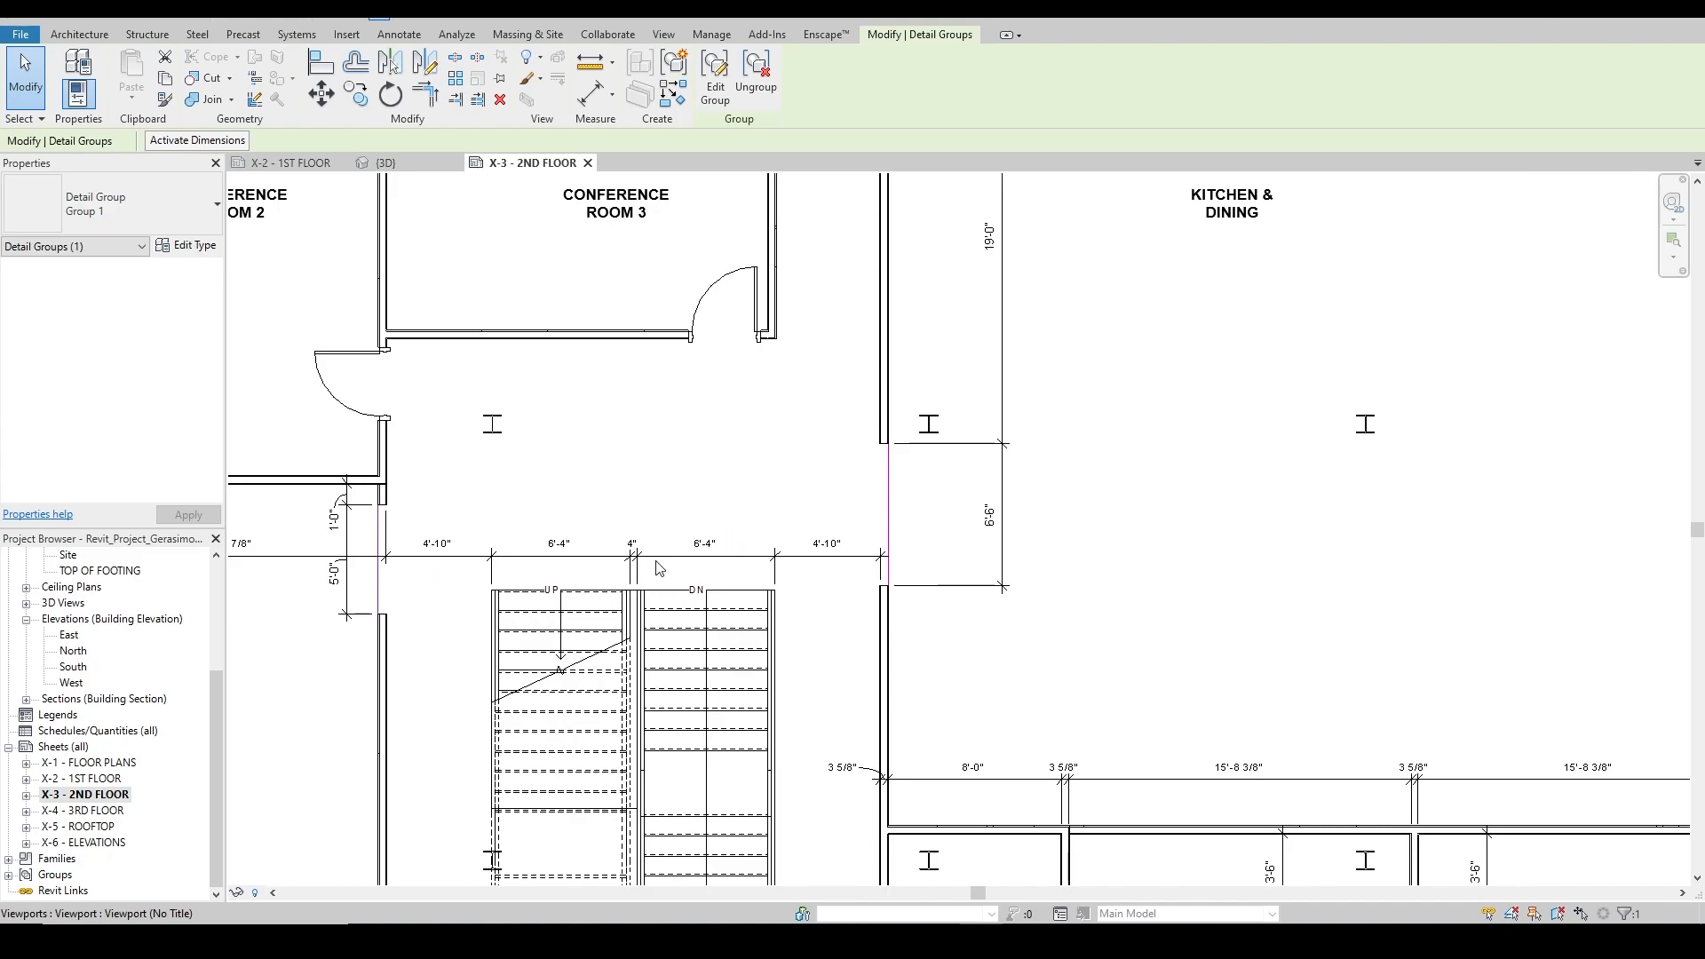
scroll(662, 573, down, 2)
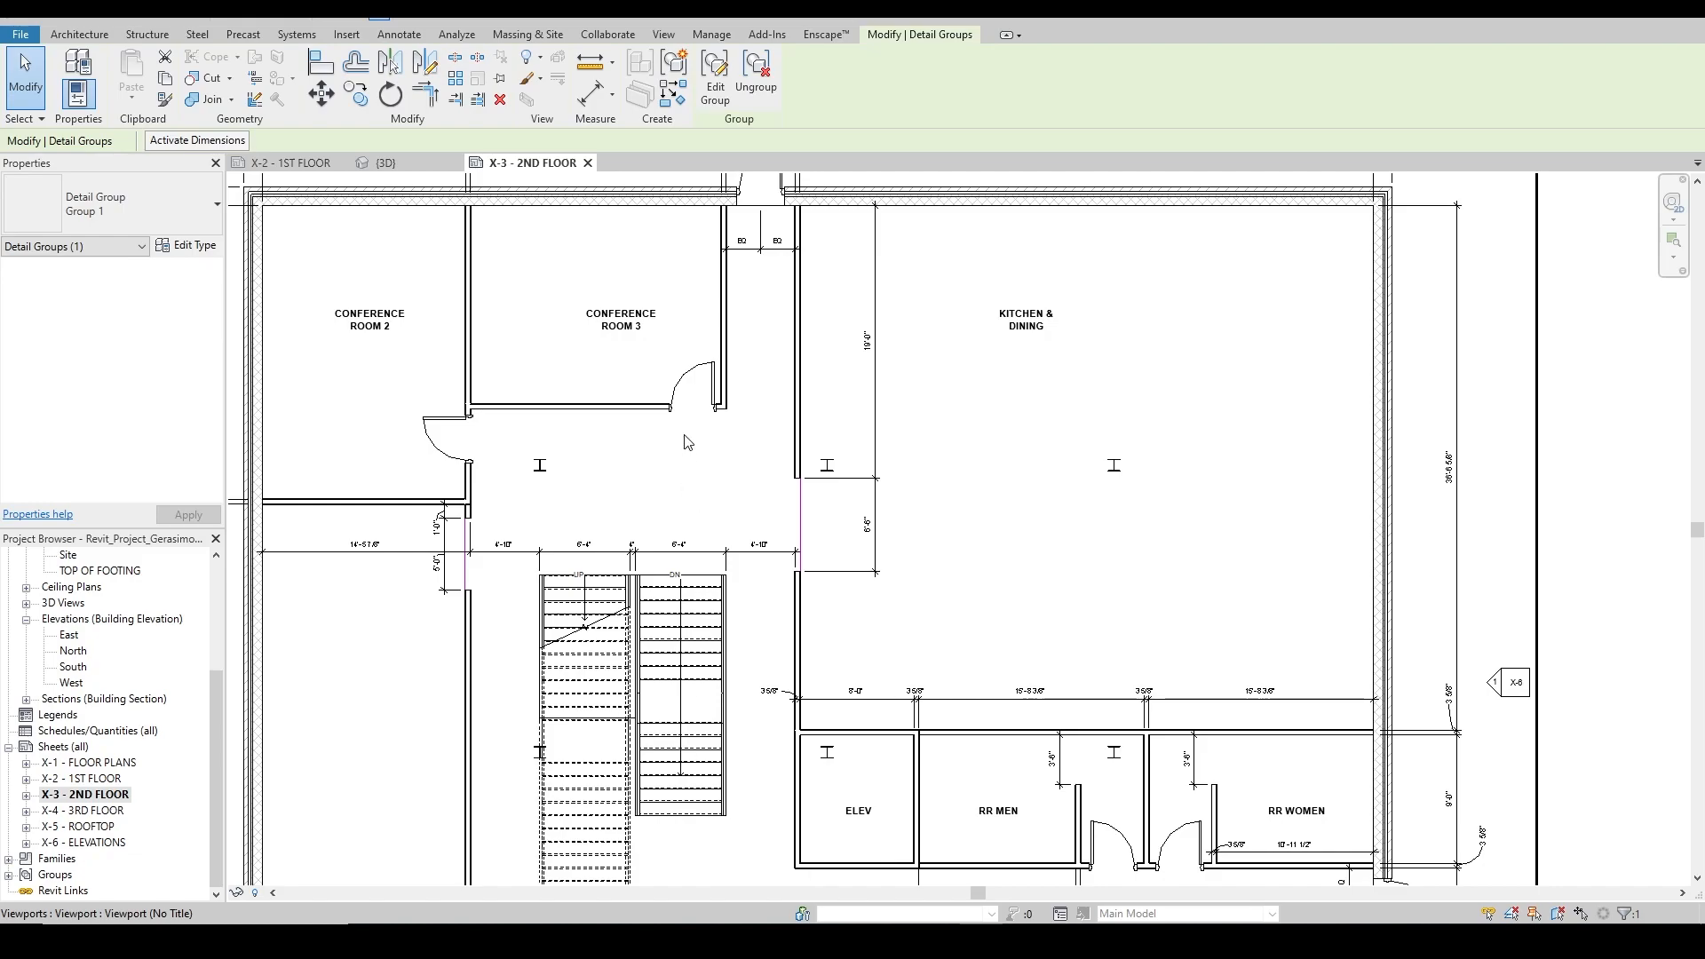
scroll(686, 442, down, 2)
scroll(746, 247, up, 2)
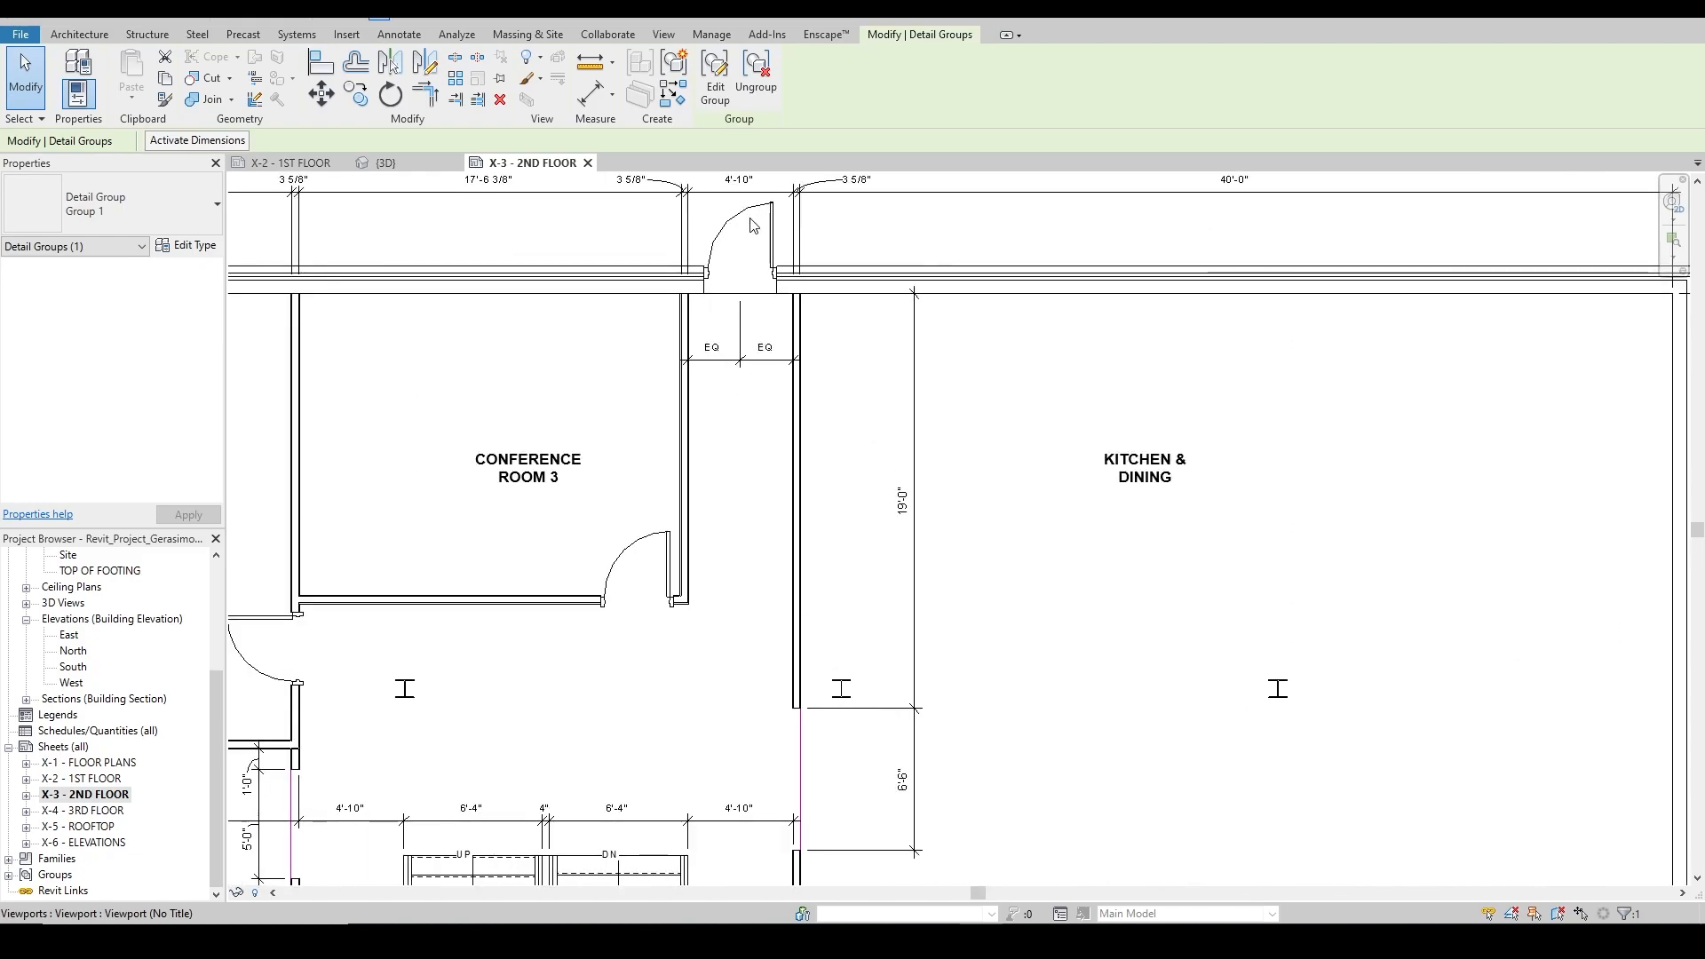
Activate the second-floor plan viewport on the sheet at the corridor beside CONFERENCE ROOM 3 so that dimensions can be placed.
click(747, 240)
scroll(746, 235, up, 3)
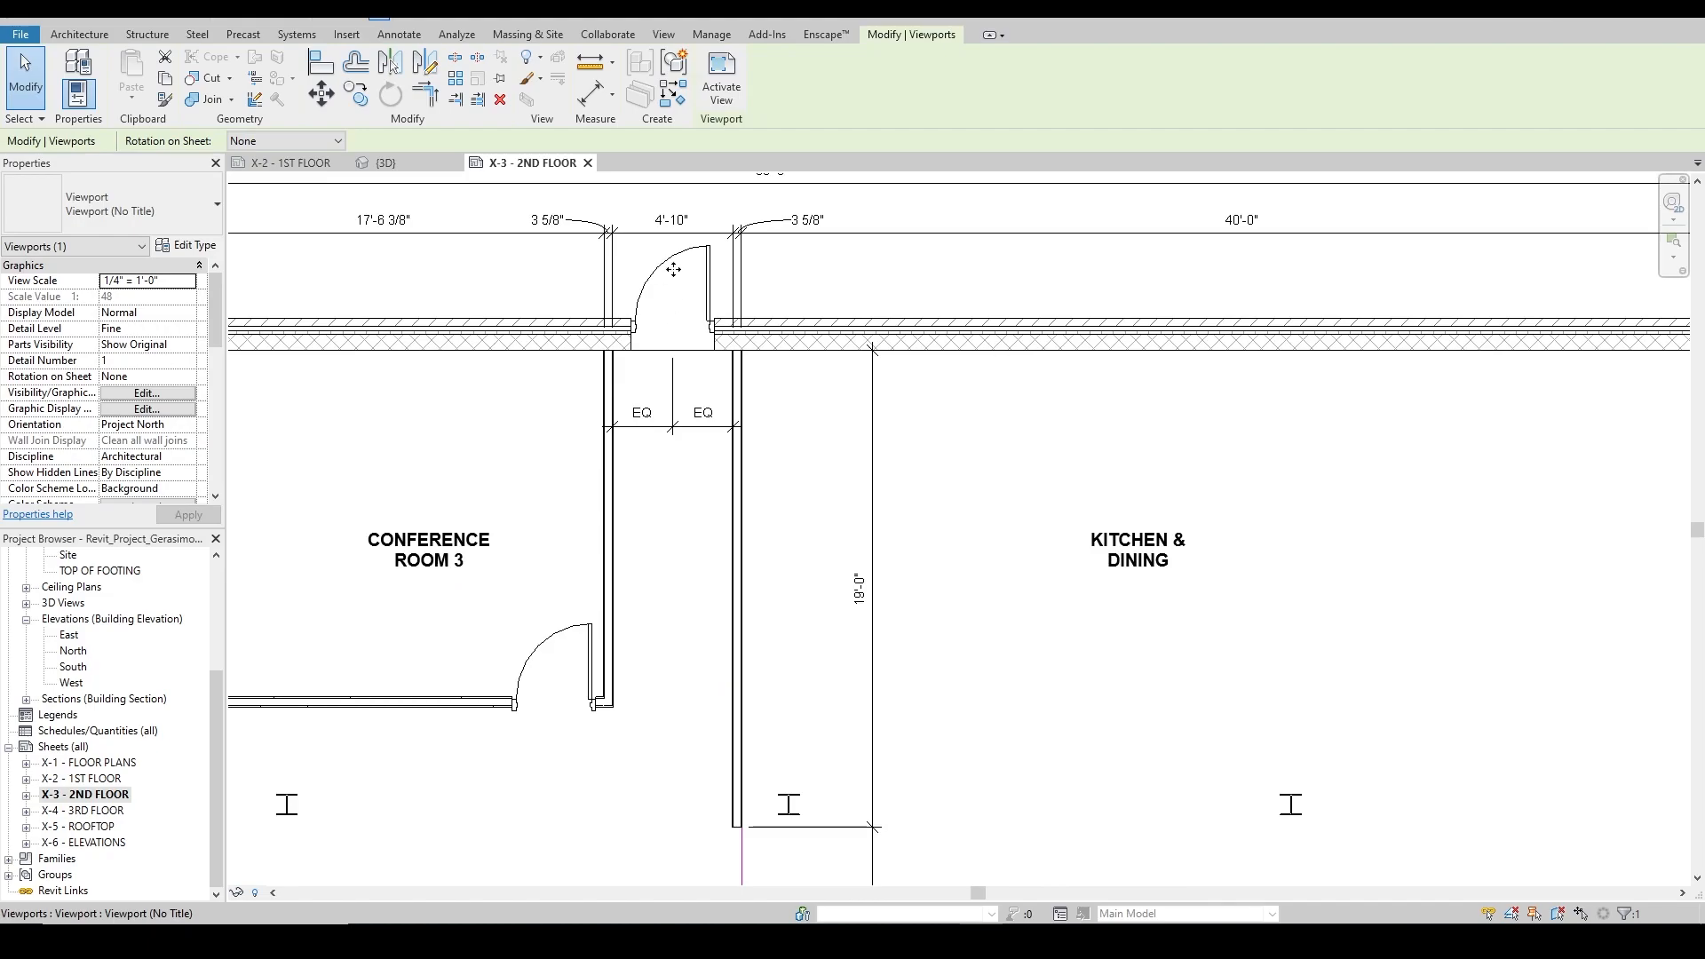
scroll(673, 259, up, 1)
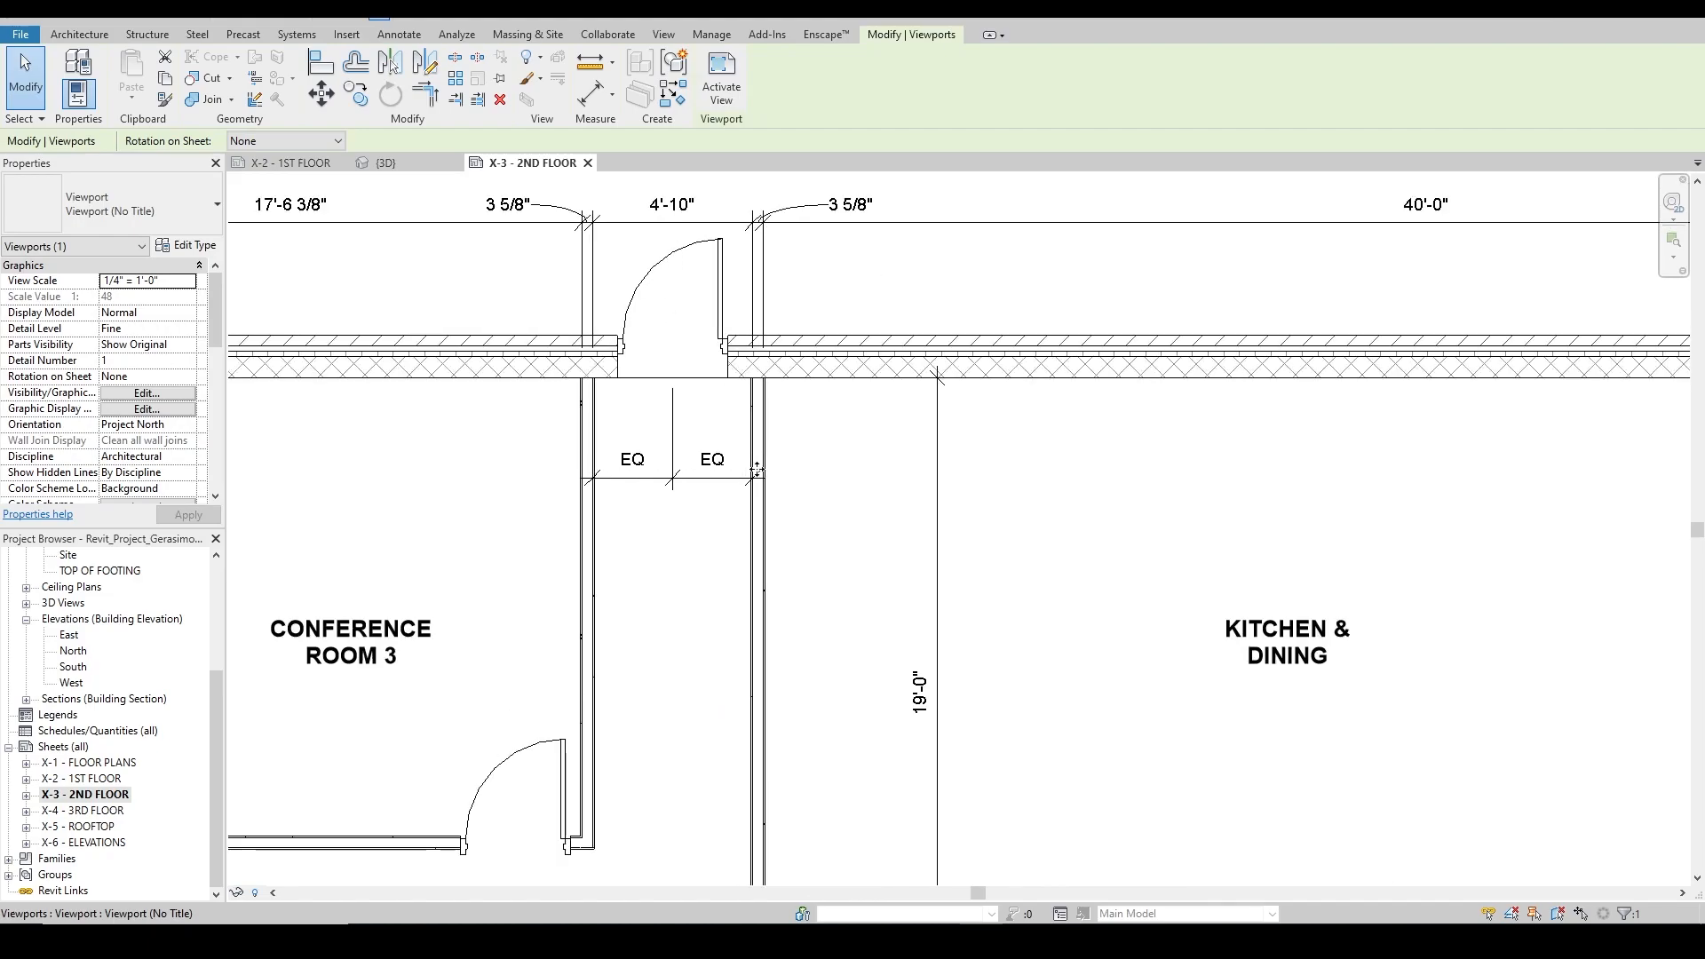
scroll(710, 471, up, 2)
scroll(791, 462, down, 2)
key(Escape)
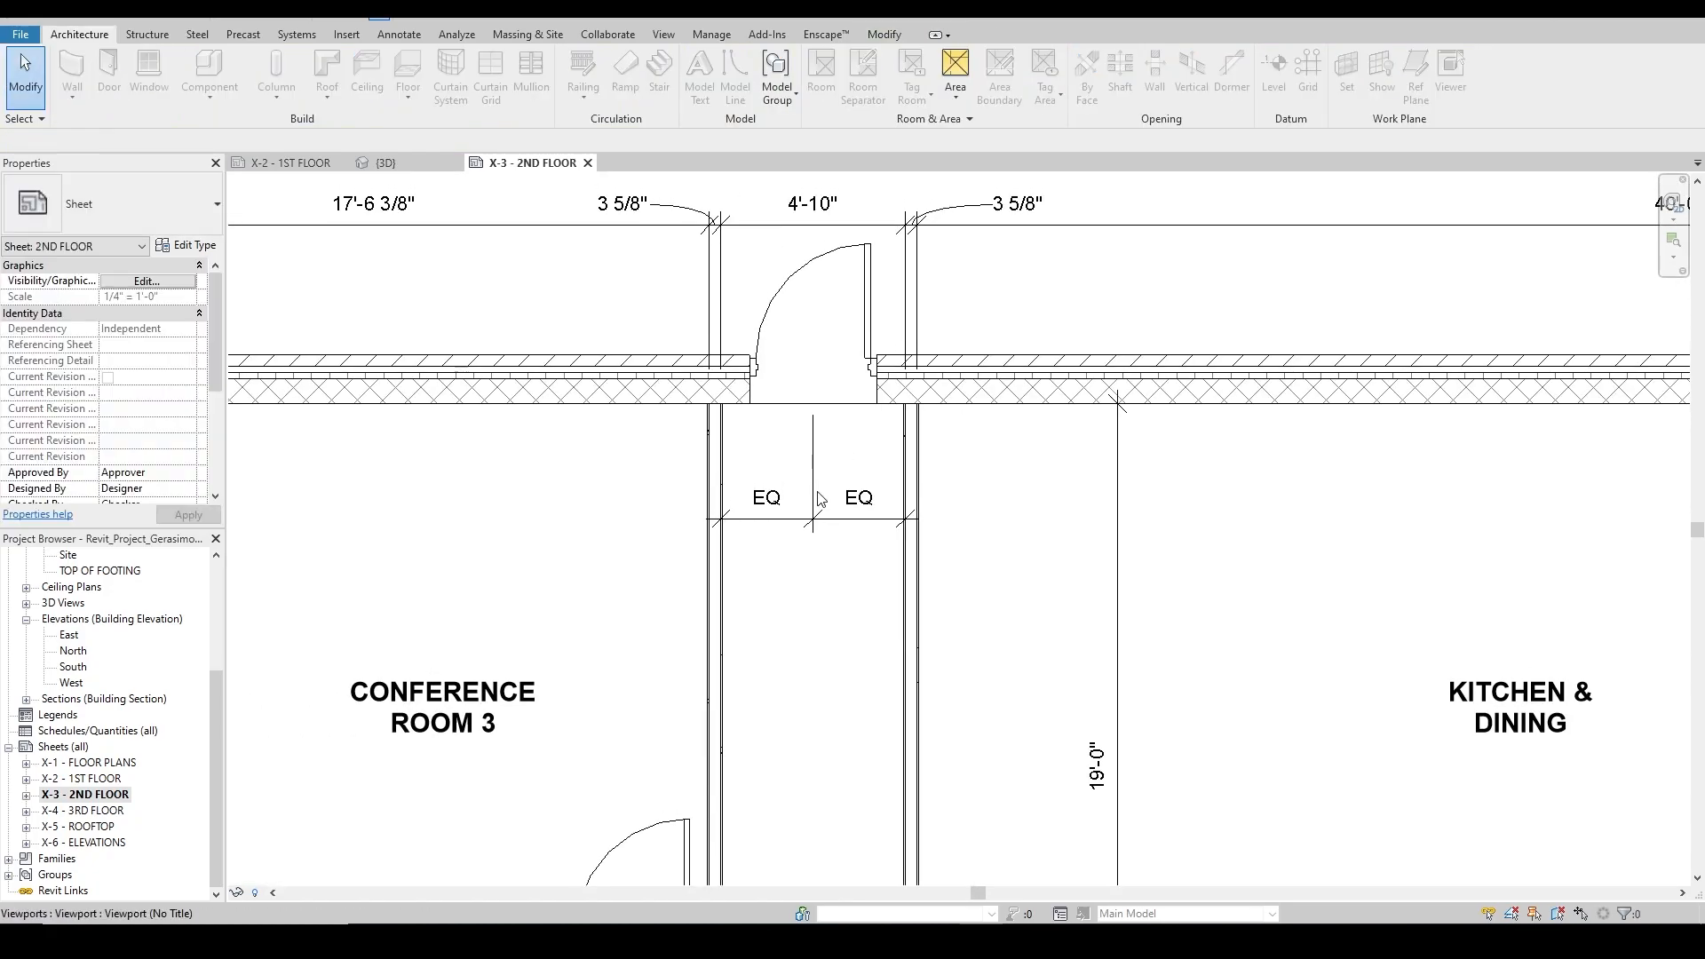
key(d)
key(i)
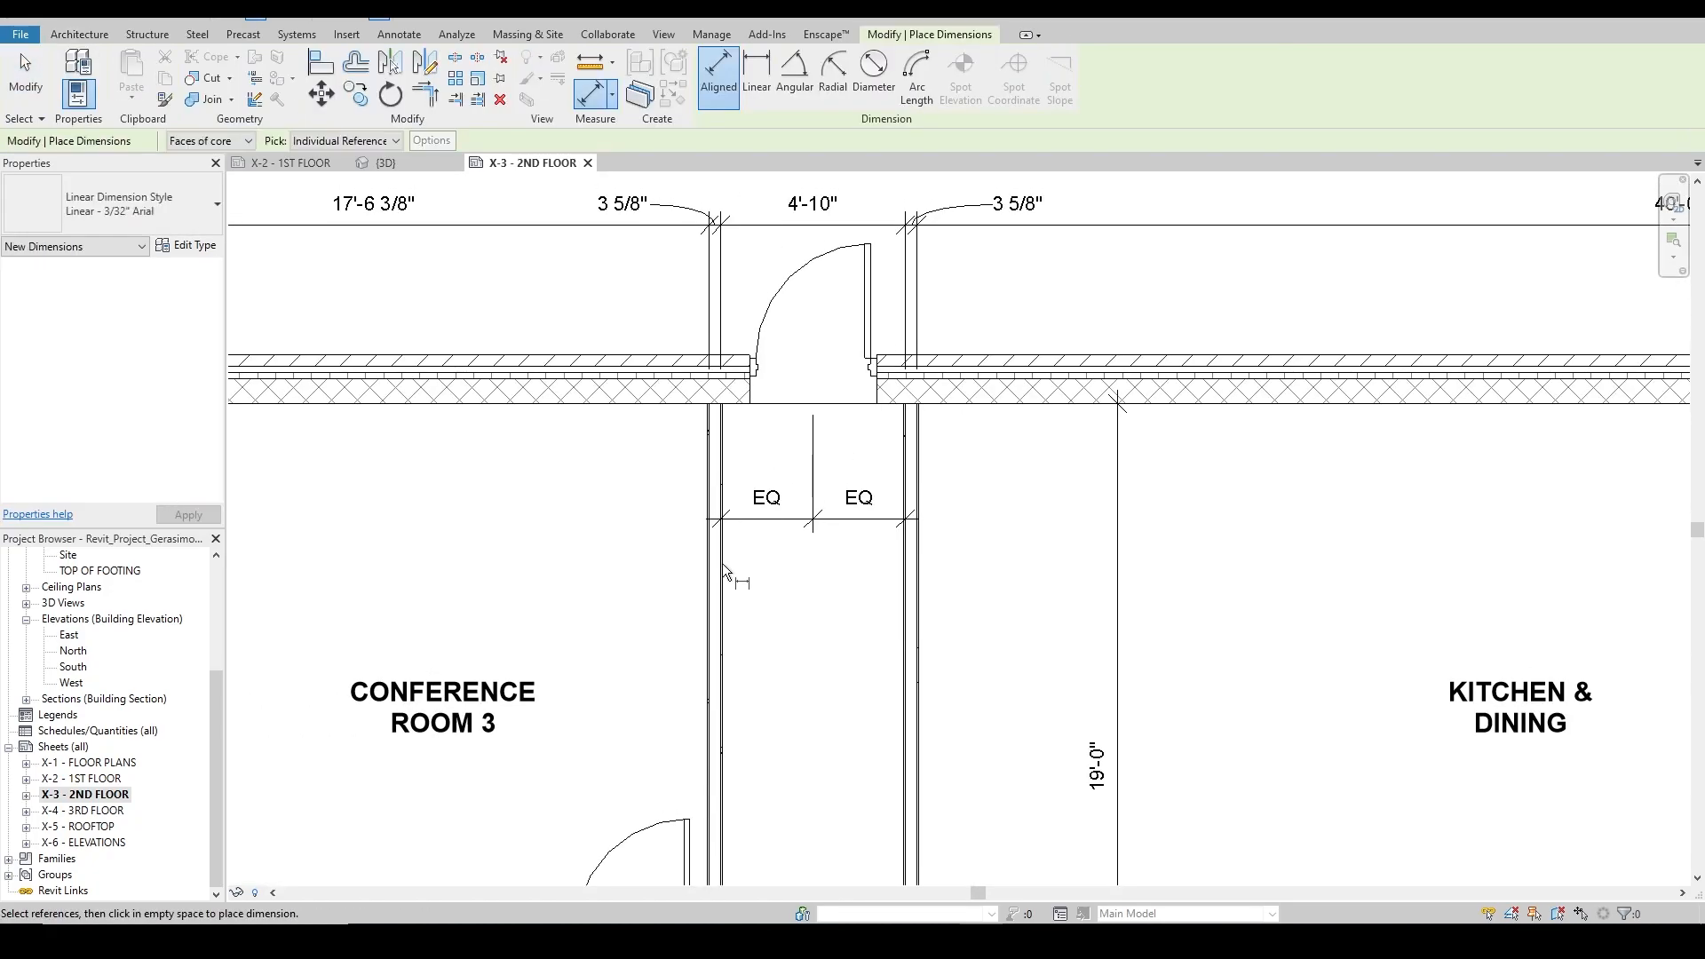
scroll(729, 567, up, 3)
key(Escape)
double_click(732, 566)
Add an aligned dimension string between the core faces of the two corridor walls and the exterior door's centreline, below the existing EQ dimension.
key(d)
key(i)
click(721, 568)
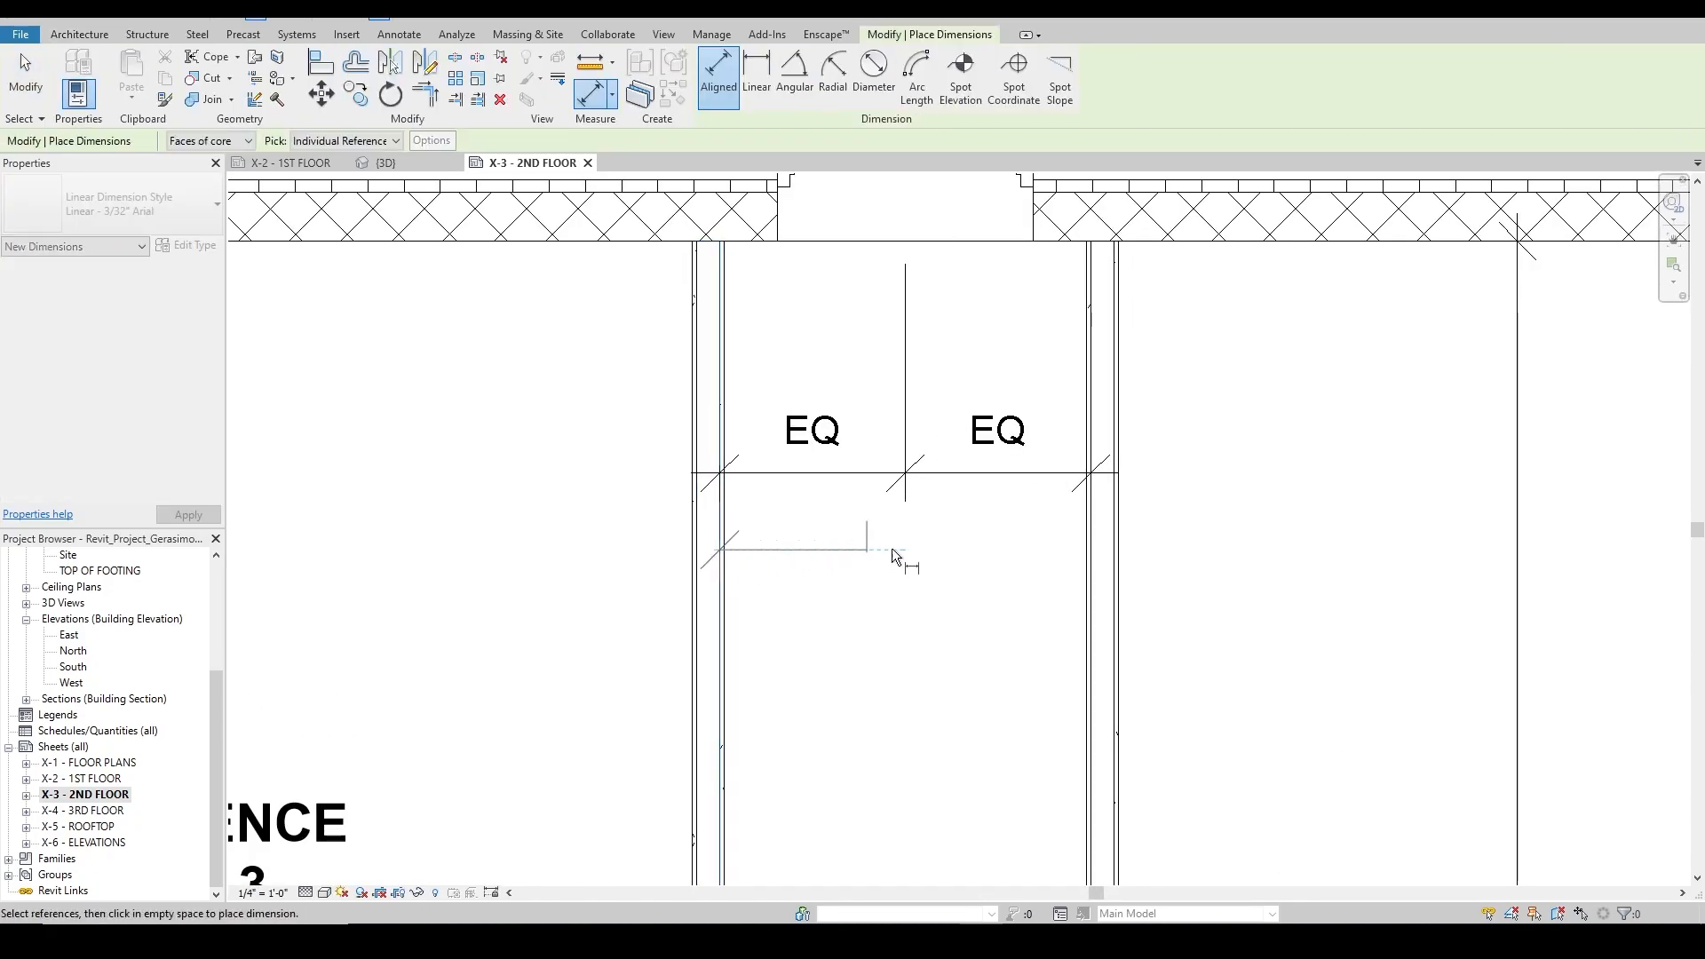
click(1106, 586)
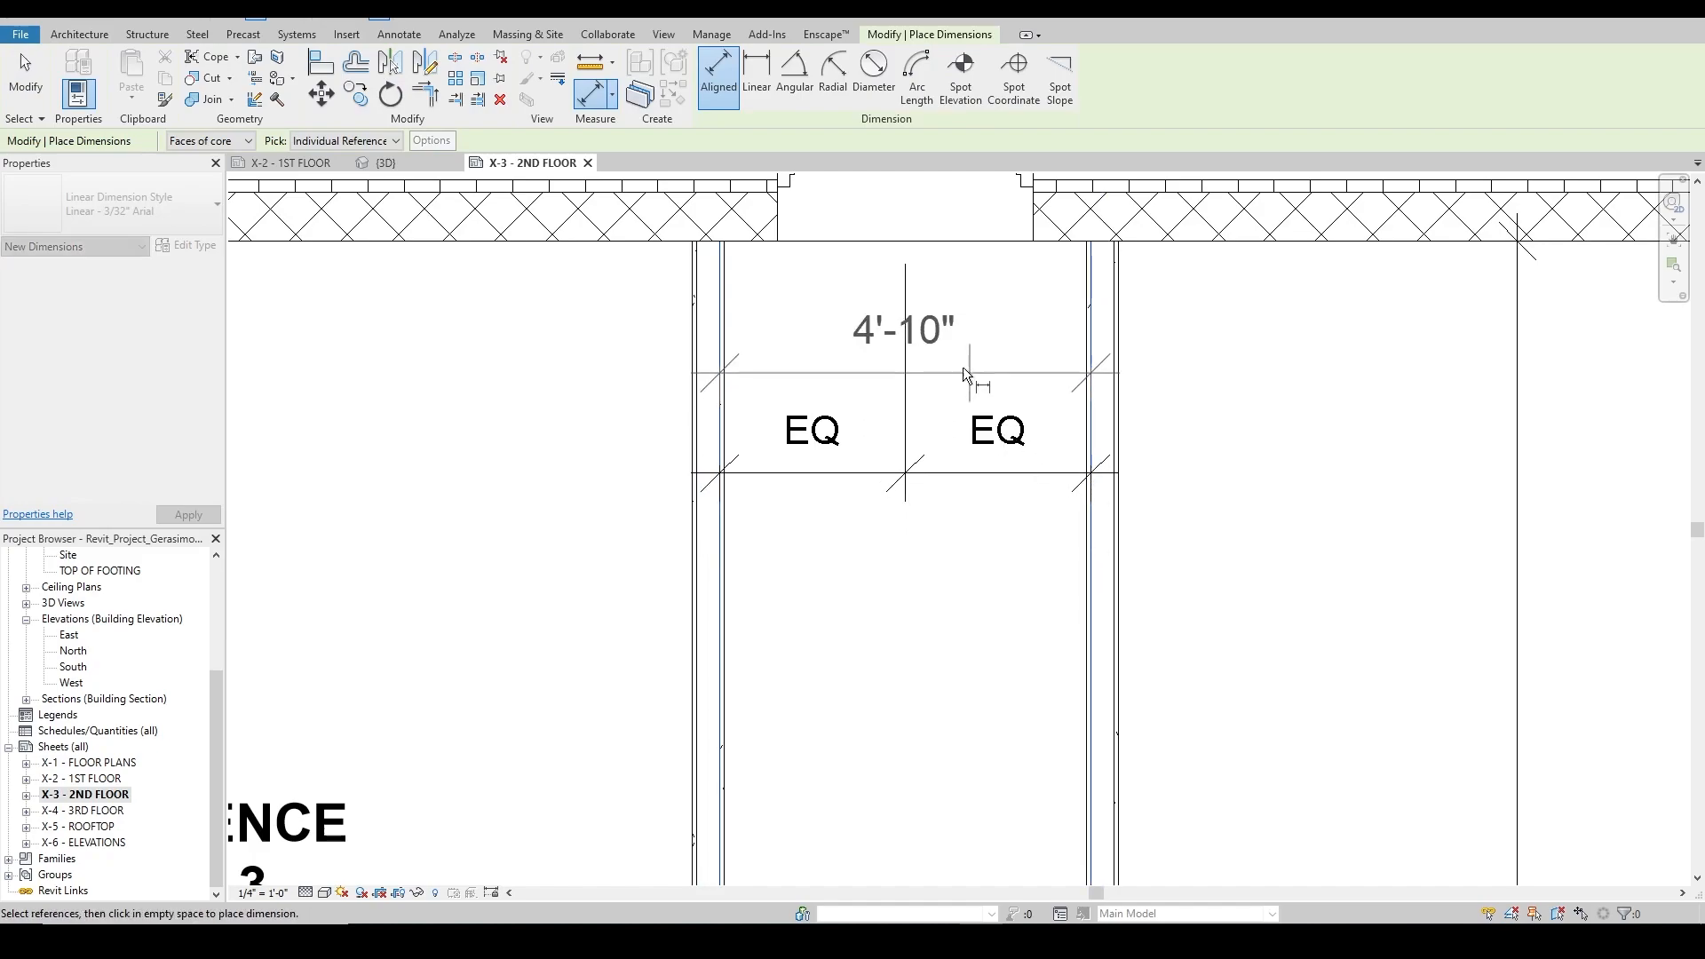
middle_drag(919, 234, 885, 588)
click(872, 487)
scroll(903, 369, down, 3)
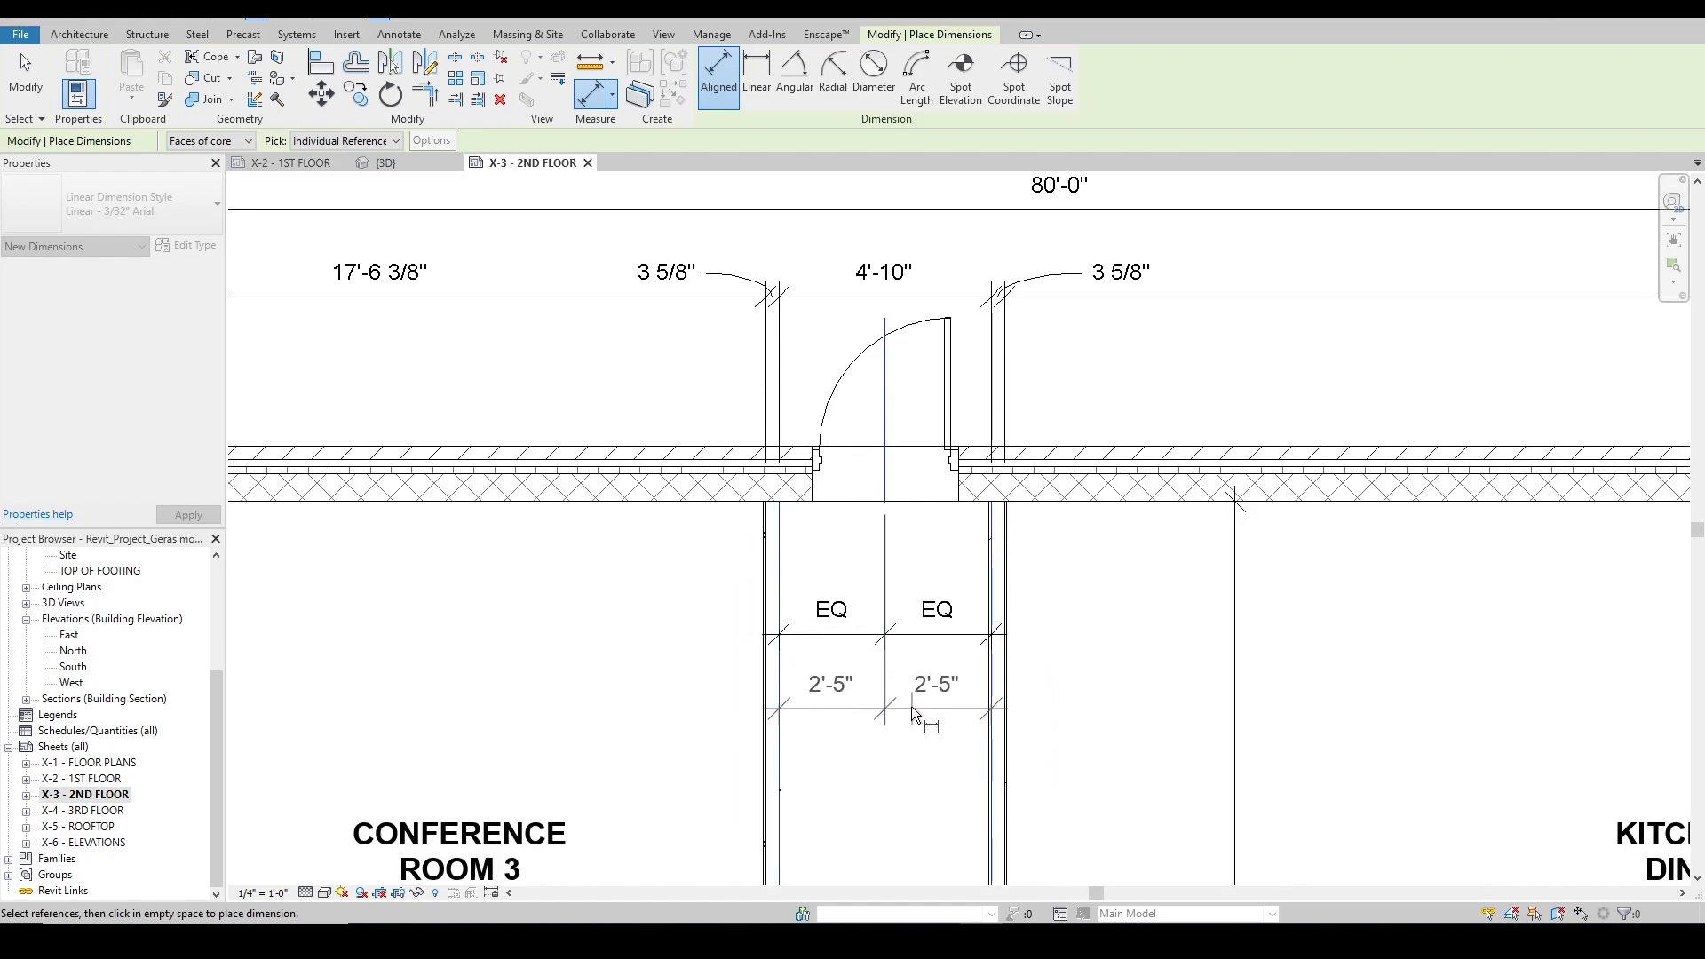
click(912, 714)
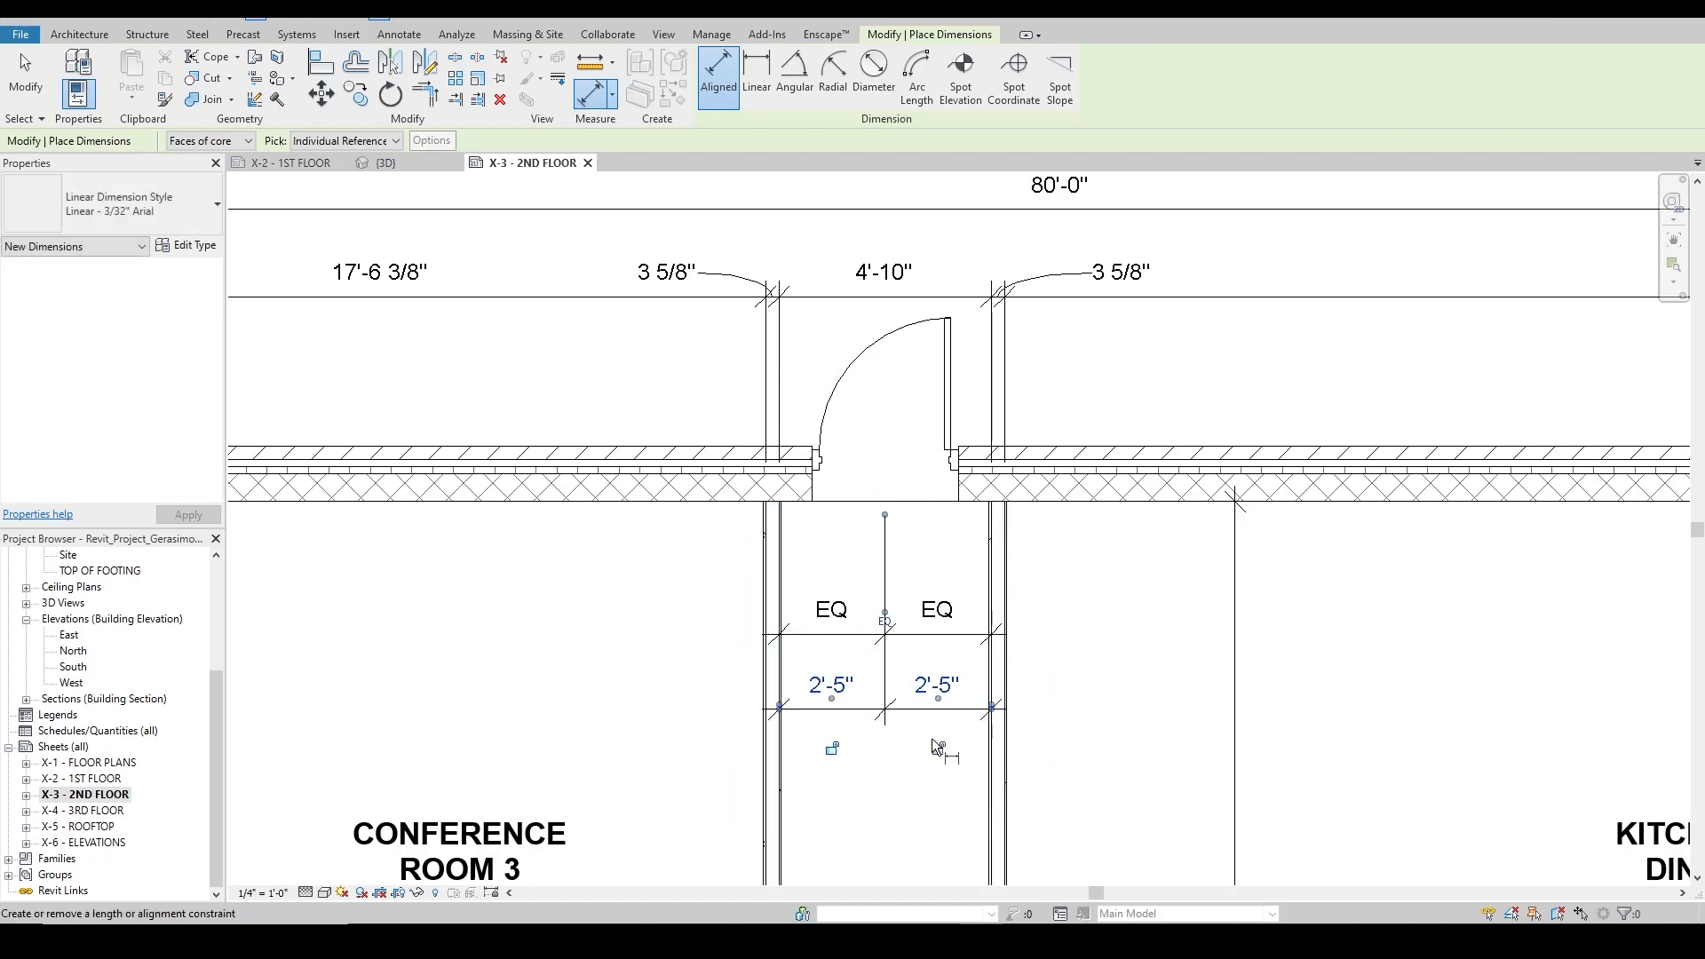
key(Escape)
key(Escape)
Move the new corridor dimension string farther below the existing one and set its two segments equal.
click(907, 710)
drag(907, 711, 907, 806)
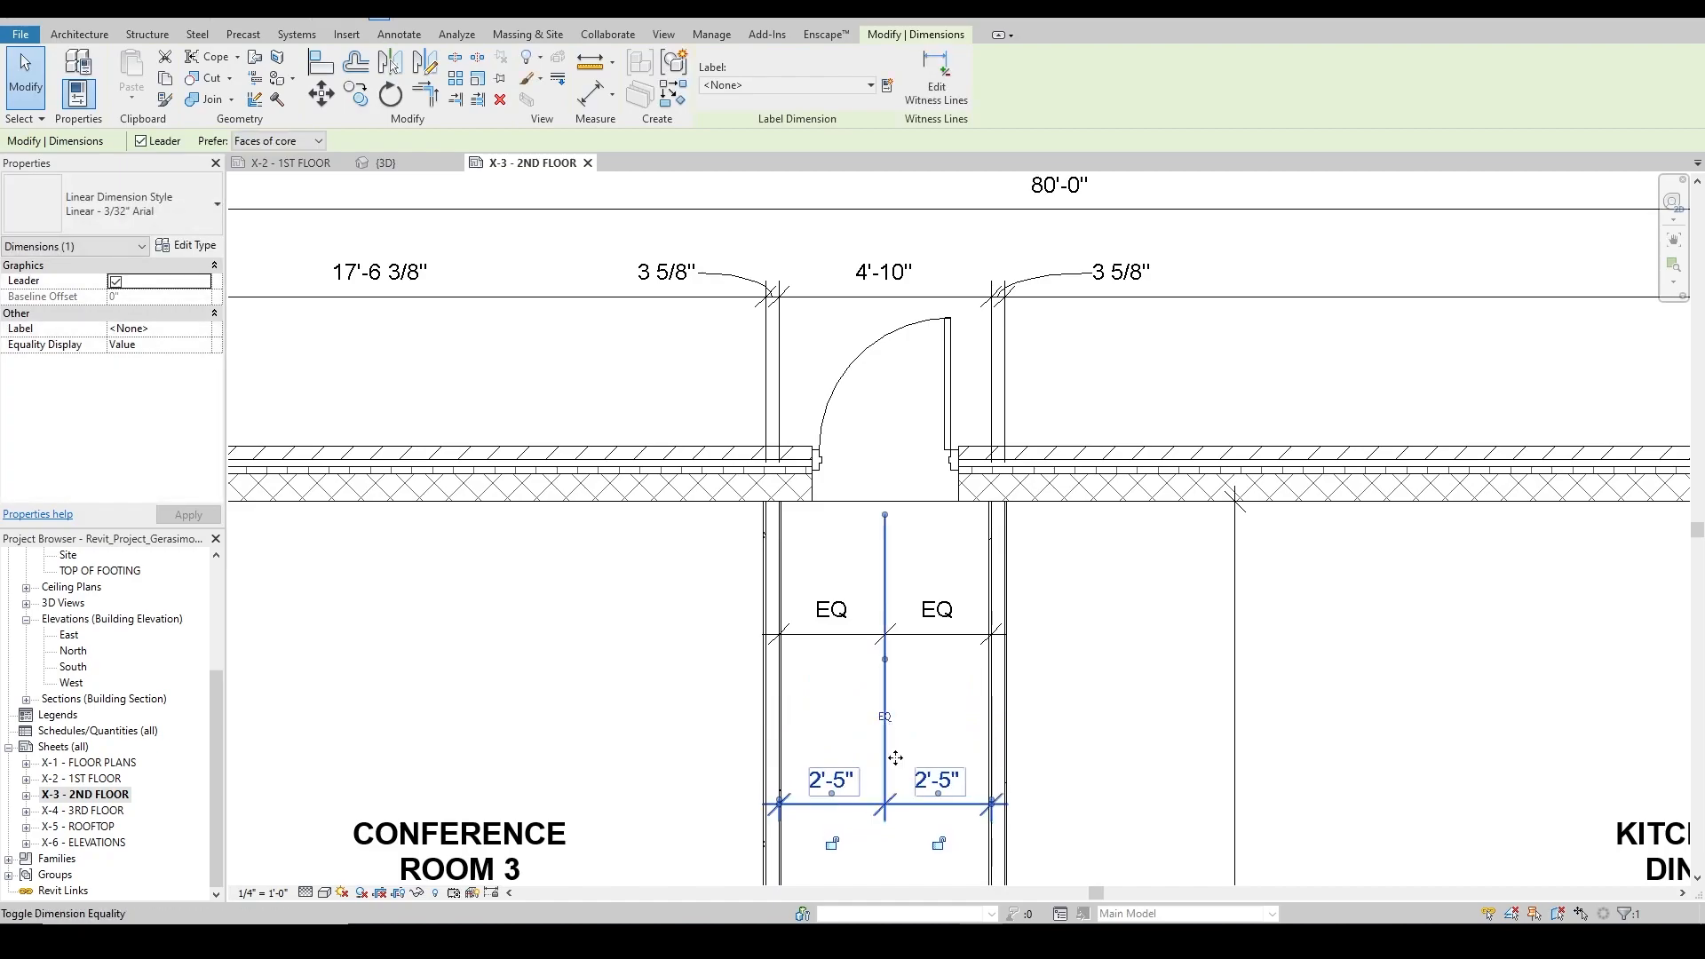
scroll(800, 613, down, 1)
scroll(799, 610, up, 3)
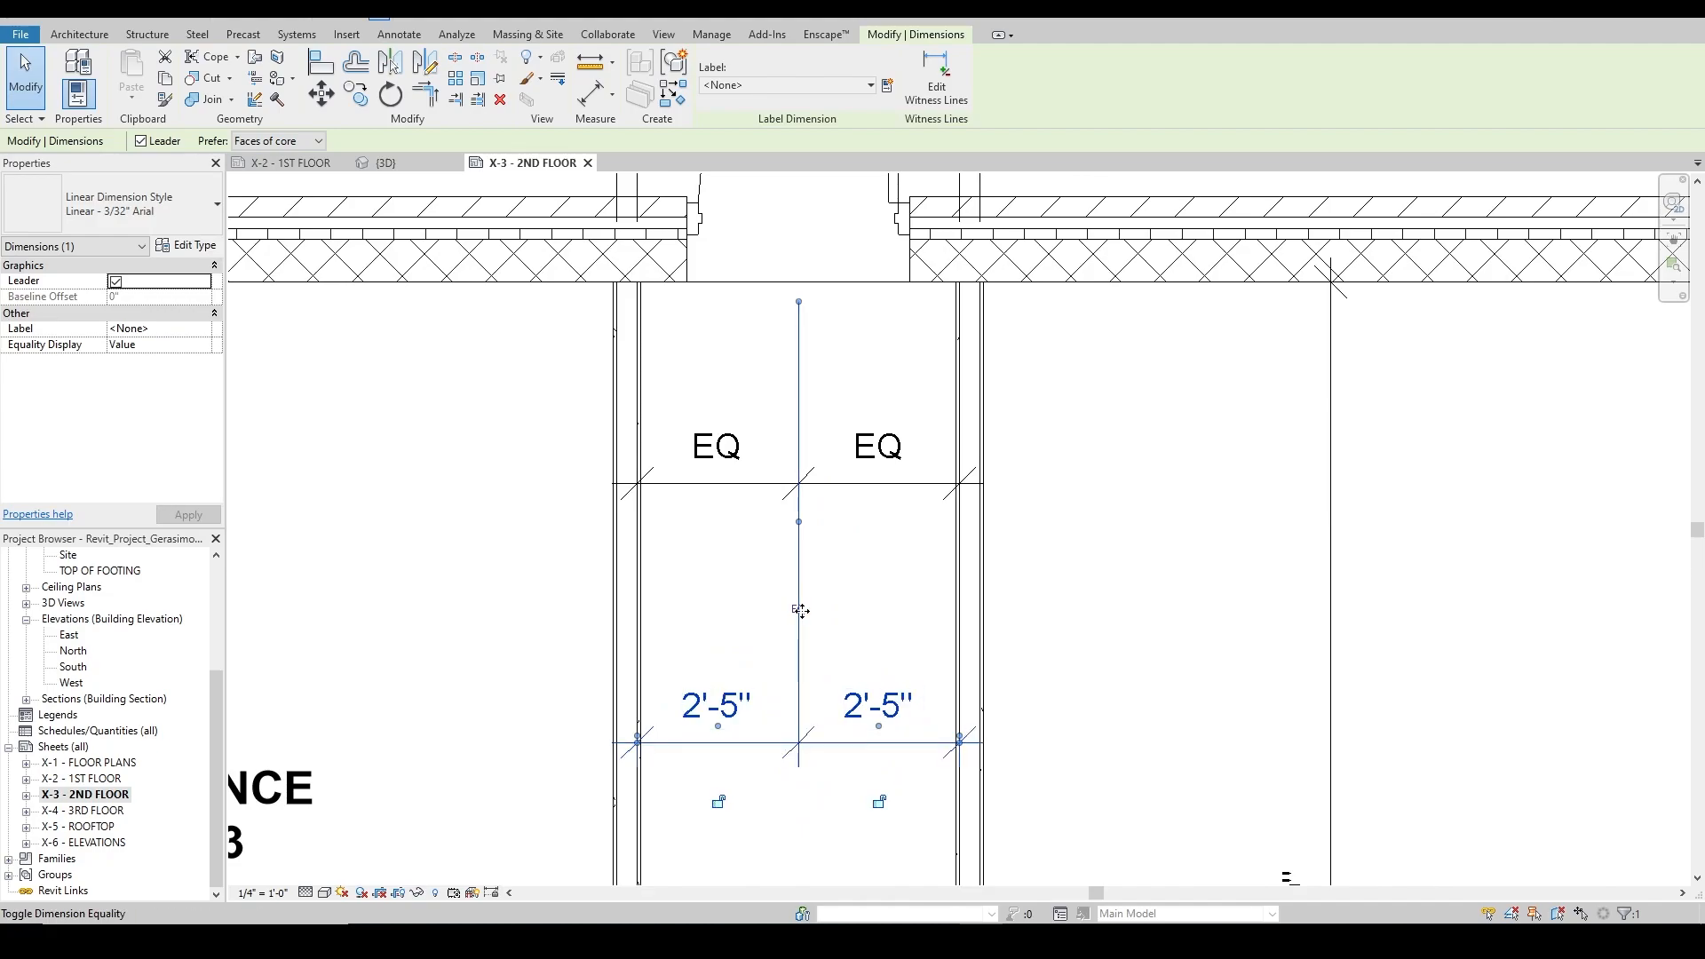
click(813, 621)
click(802, 627)
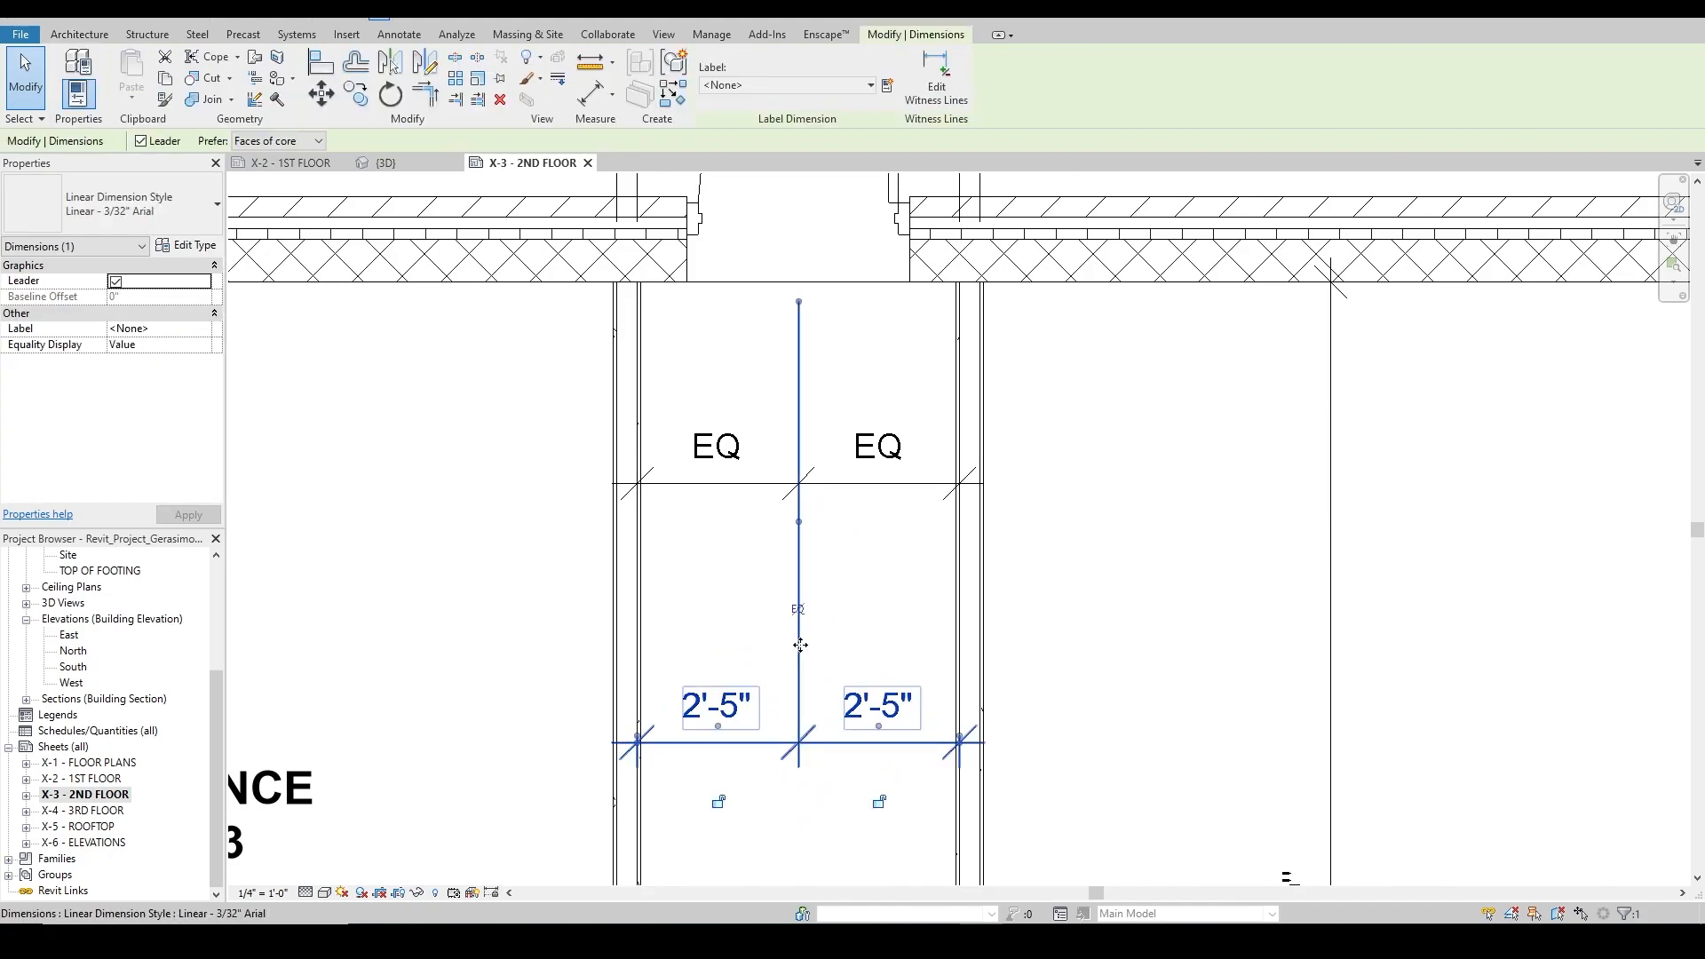
click(797, 609)
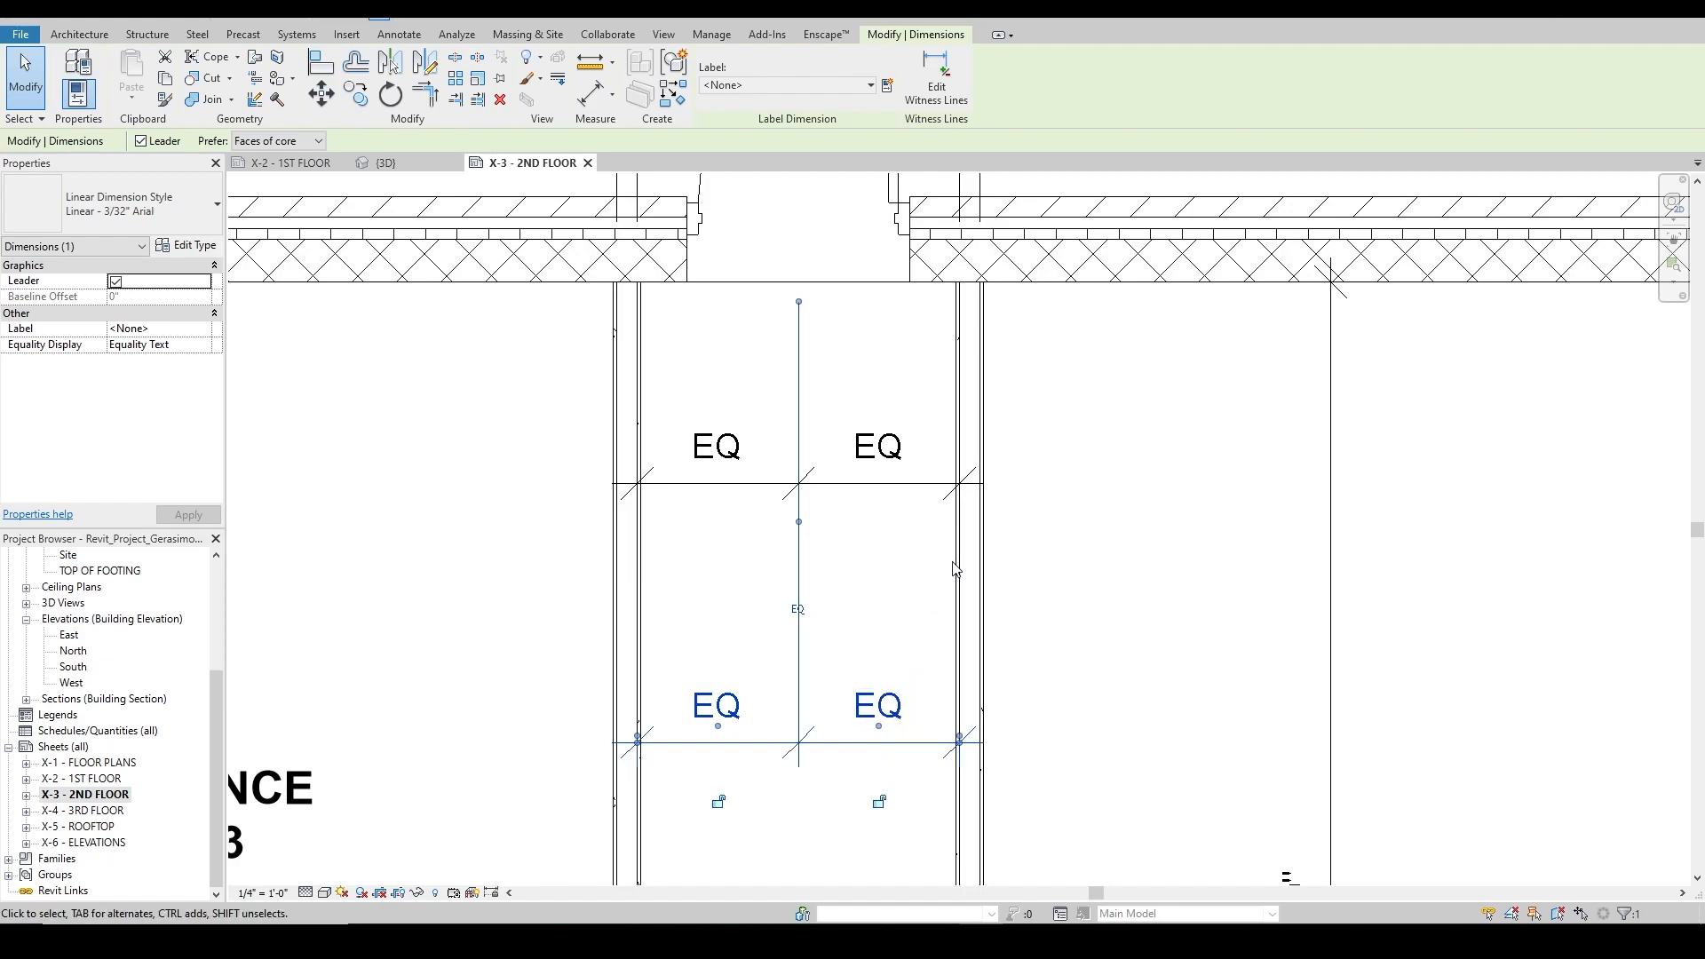
Delete the lower EQ dimension string in the corridor, leaving its elements constrained.
key(Delete)
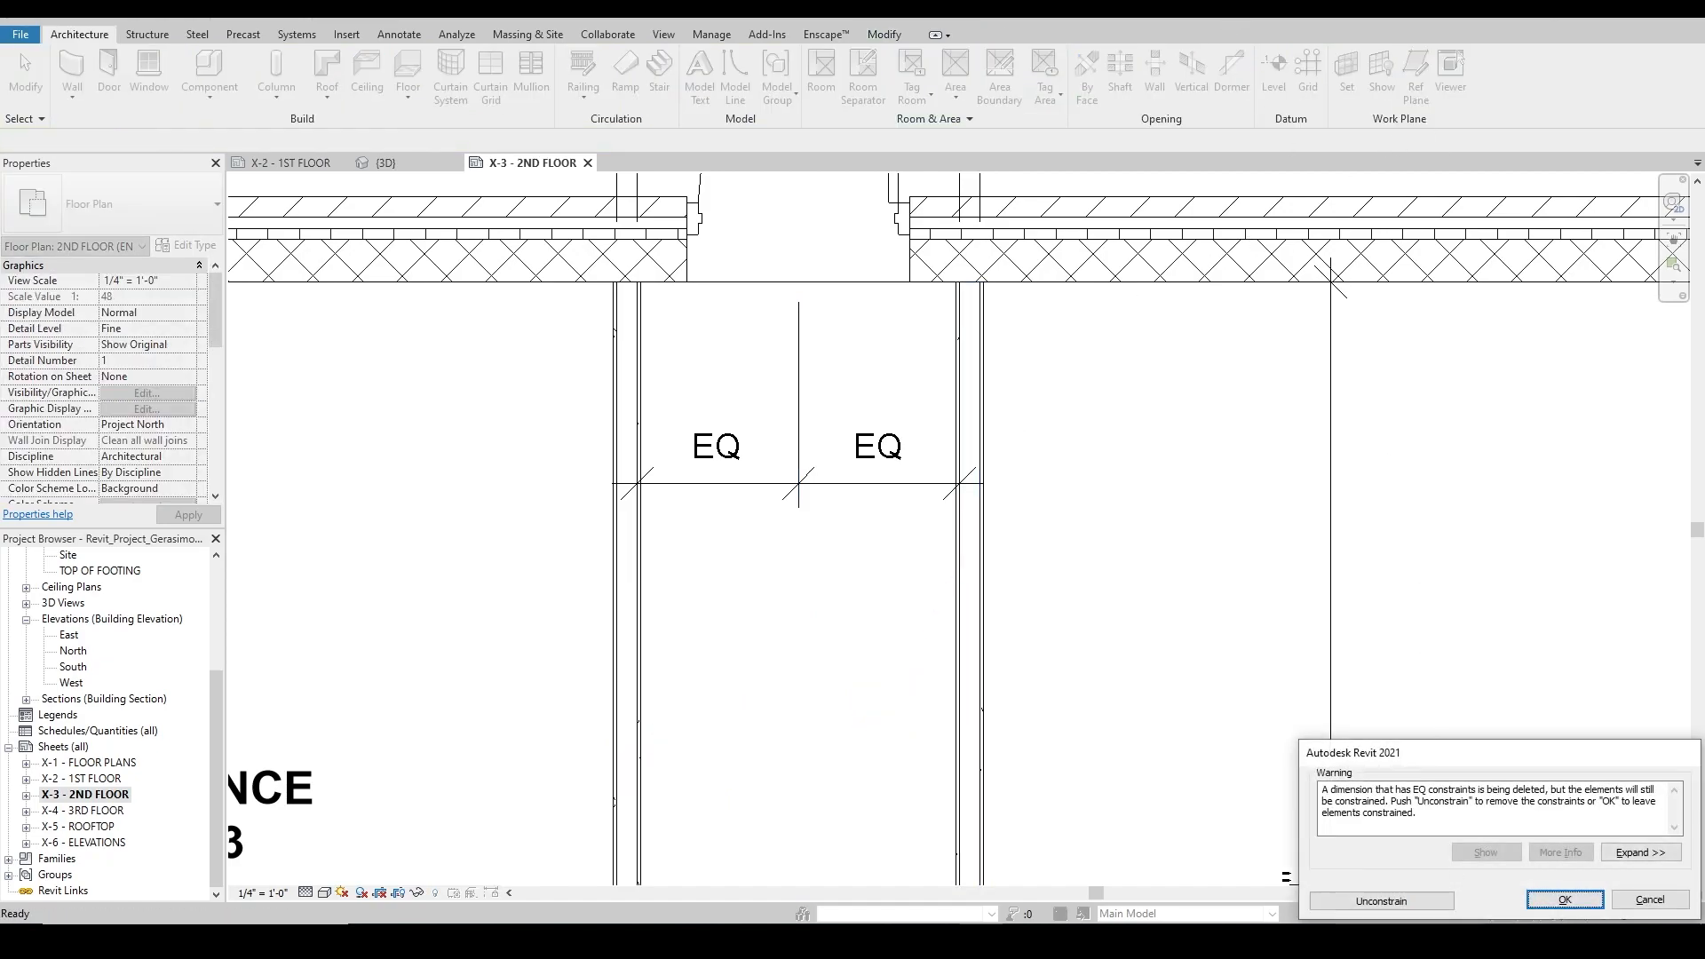
click(1565, 899)
scroll(906, 490, down, 2)
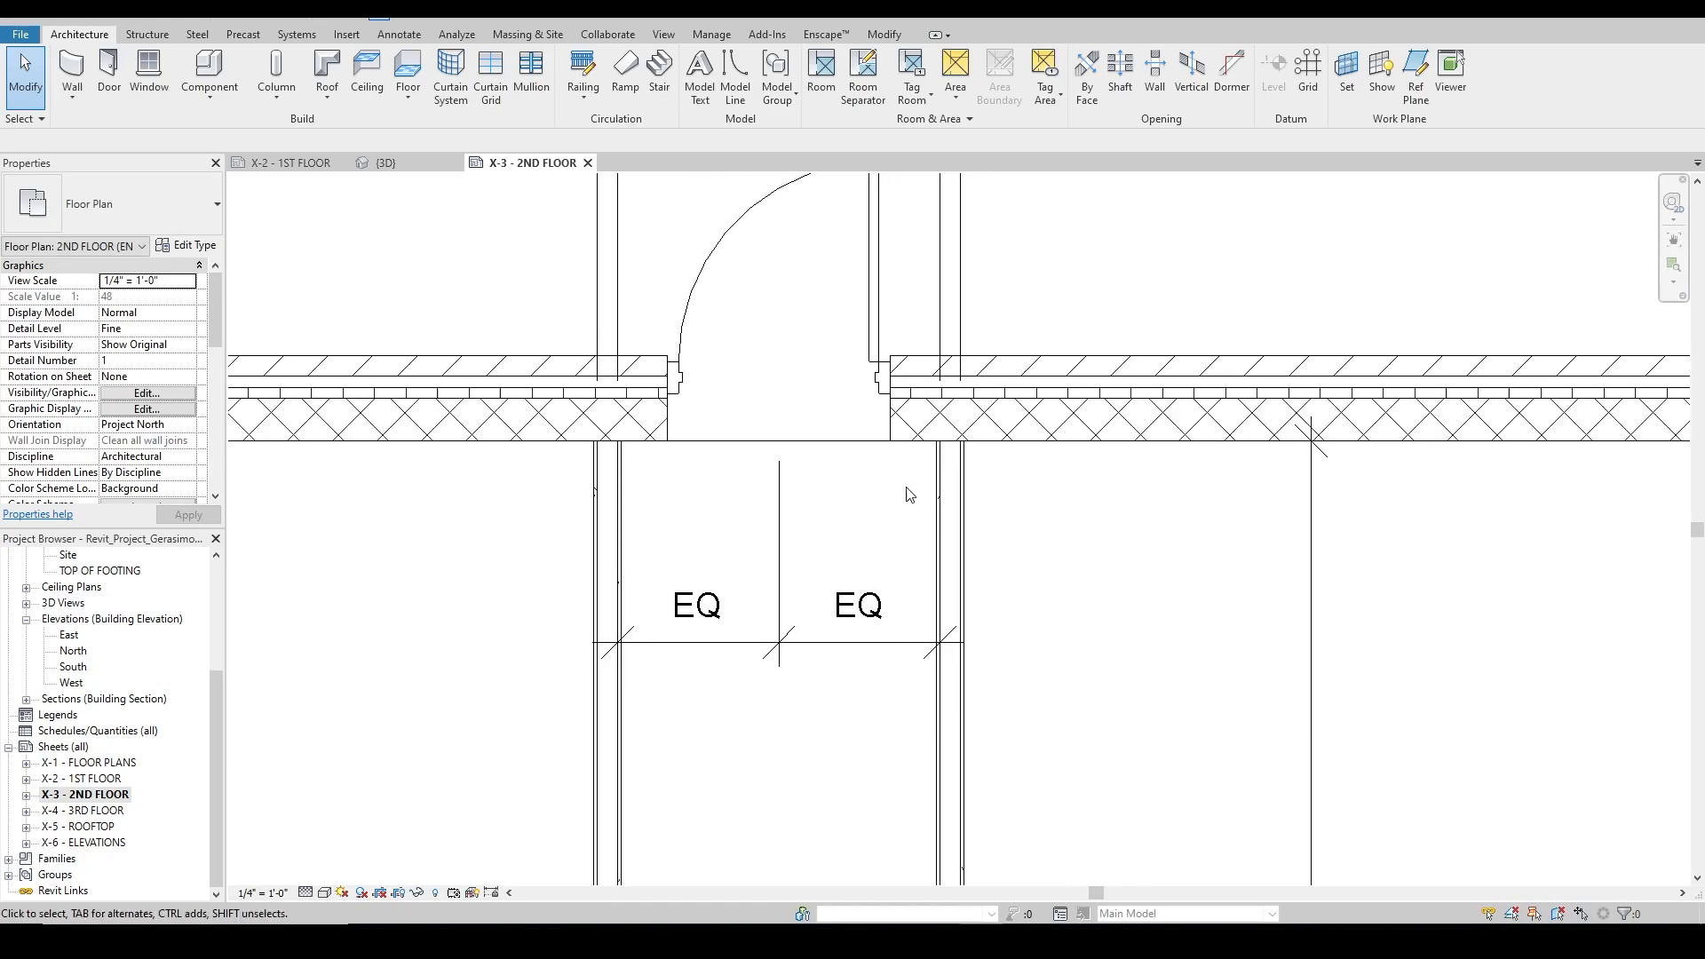
Start an aligned dimension at the corridor door and review the wall reference and pick options, keeping Faces of core and Individual References.
scroll(927, 486, up, 3)
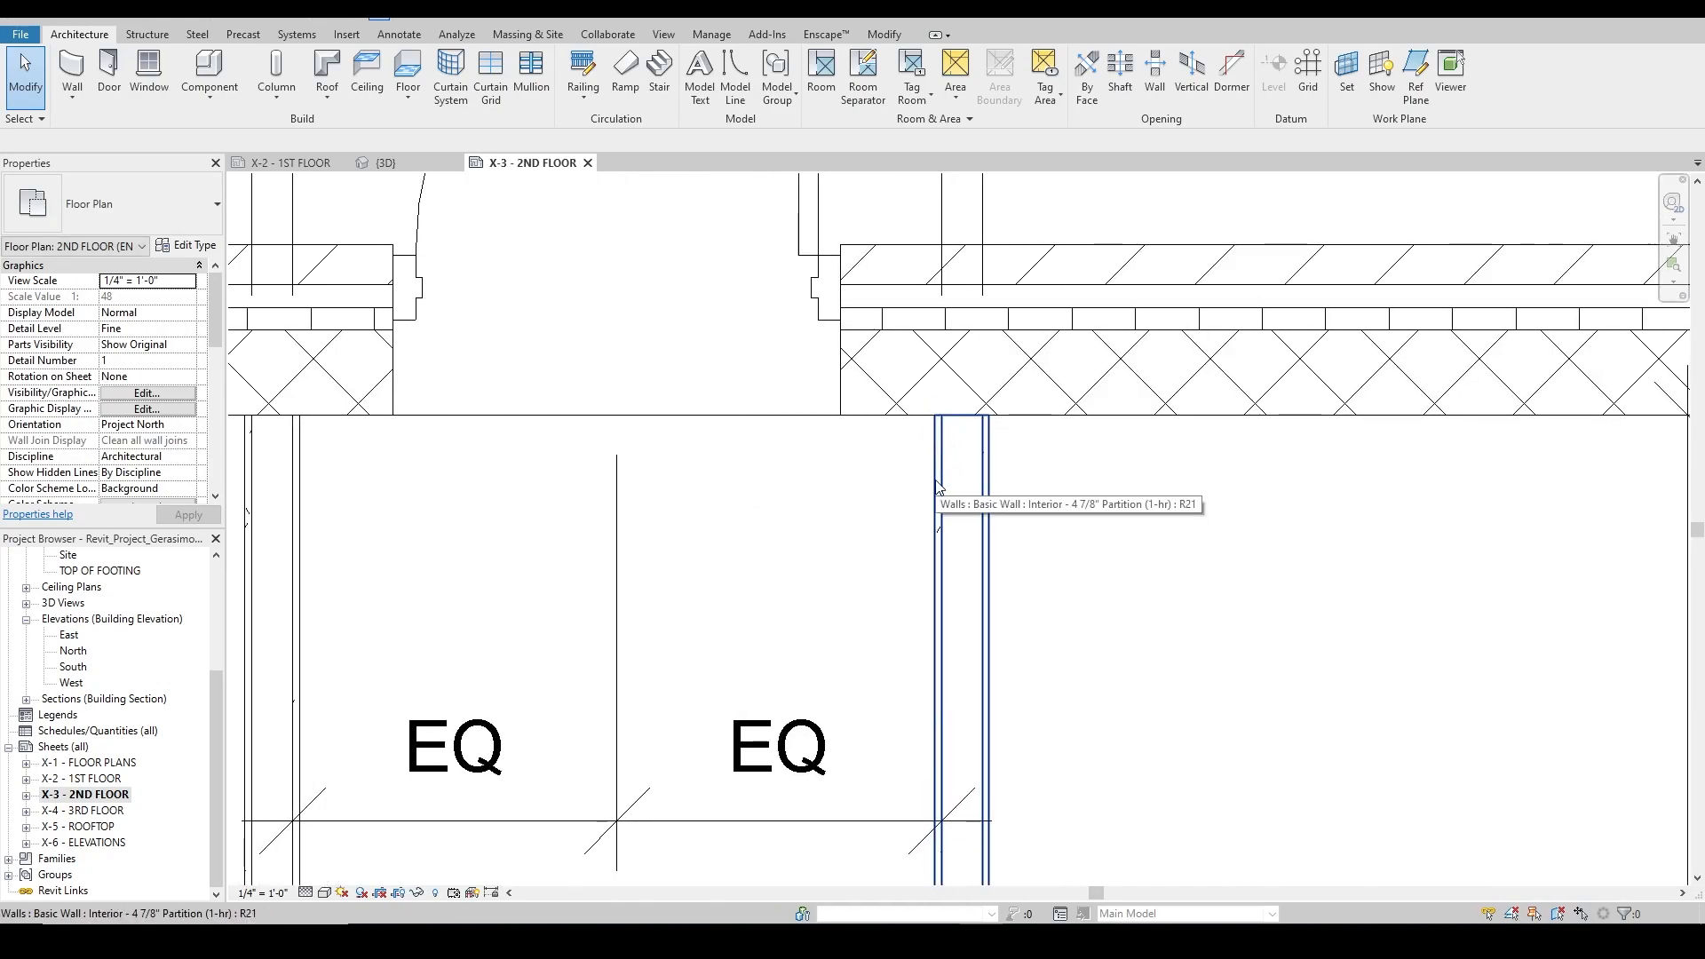
middle_drag(939, 486, 886, 461)
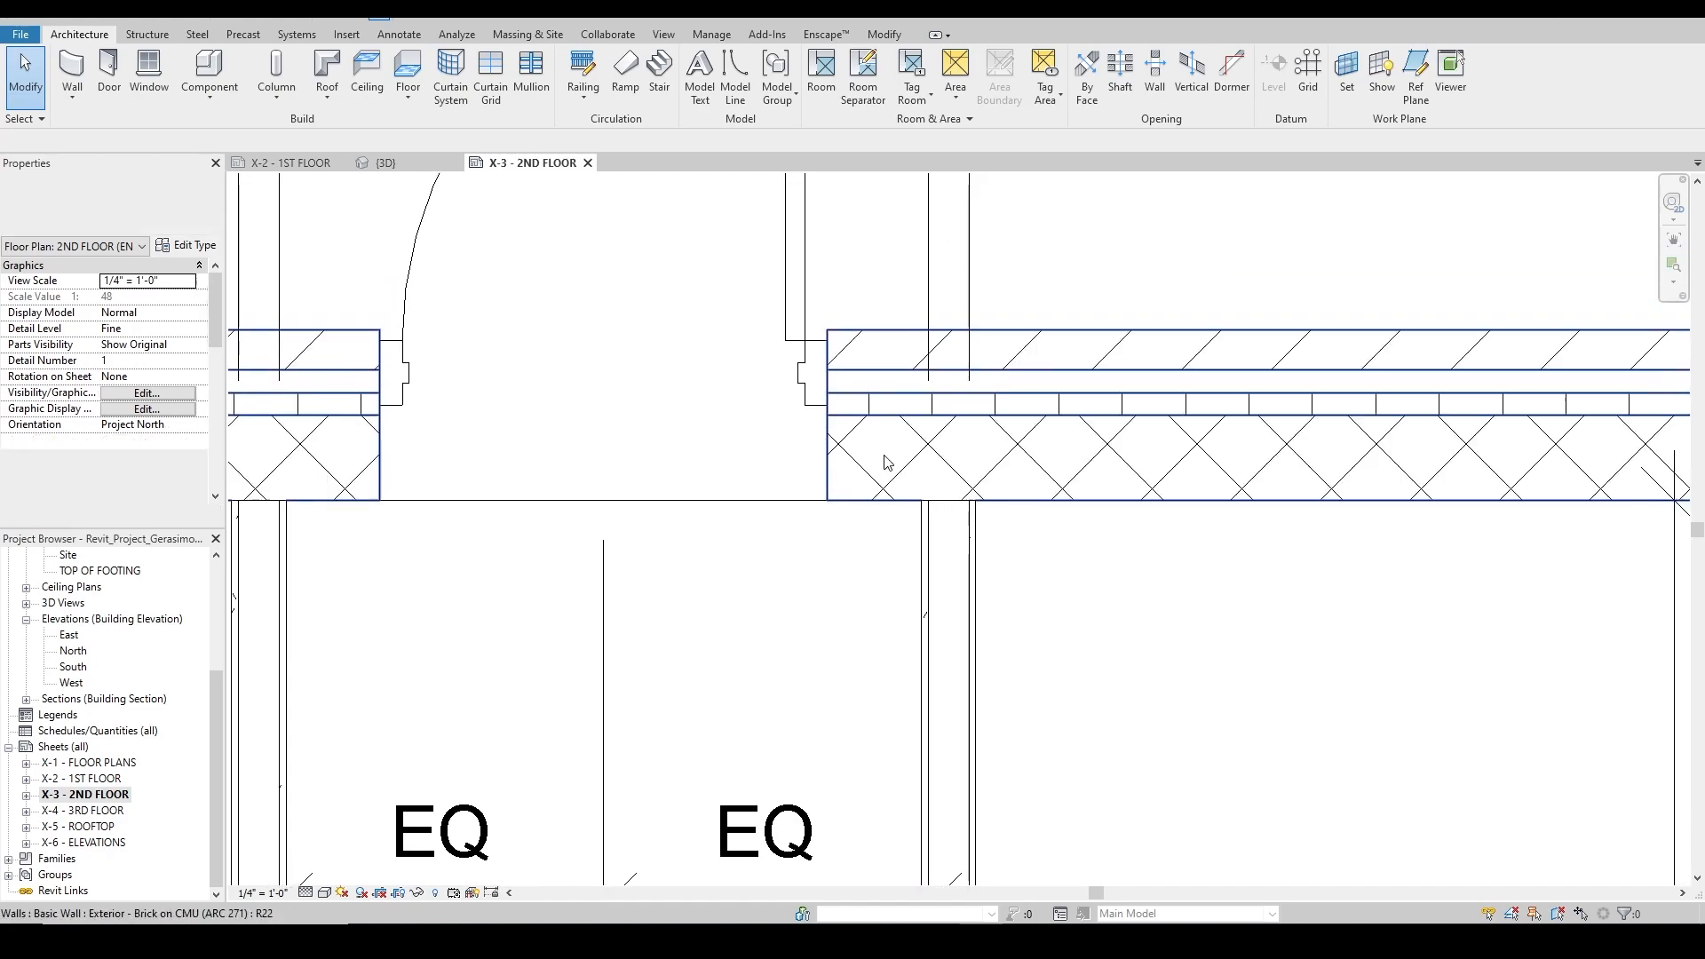
scroll(886, 462, down, 2)
key(d)
key(i)
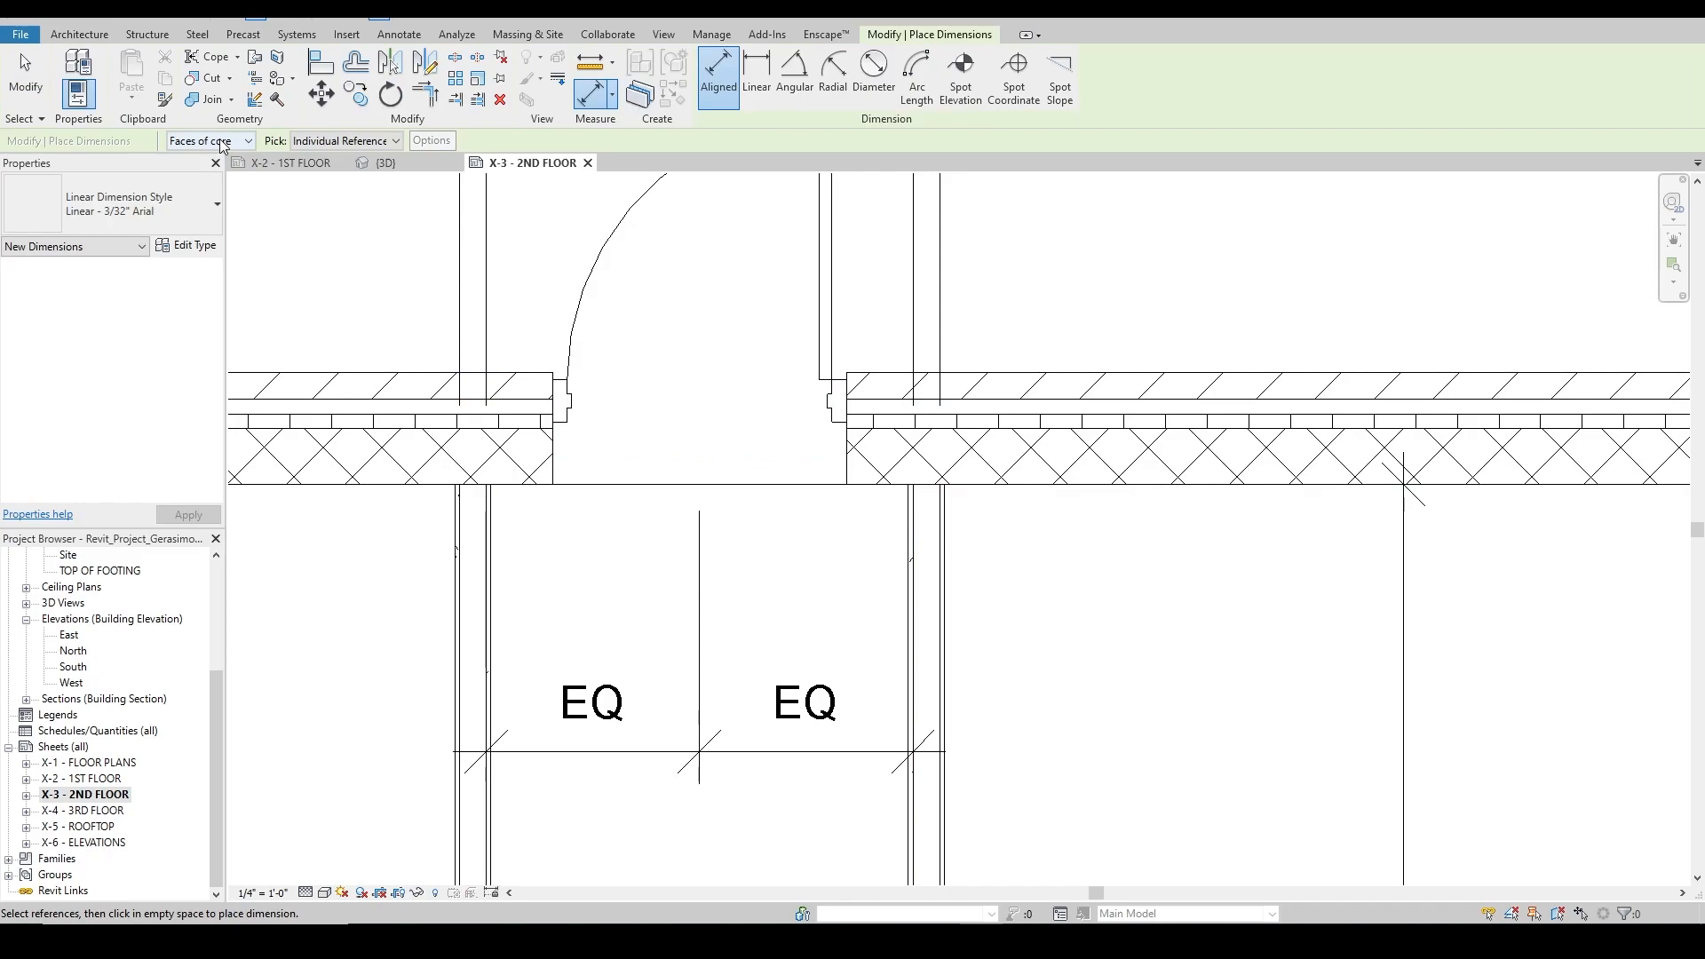
click(322, 144)
click(333, 144)
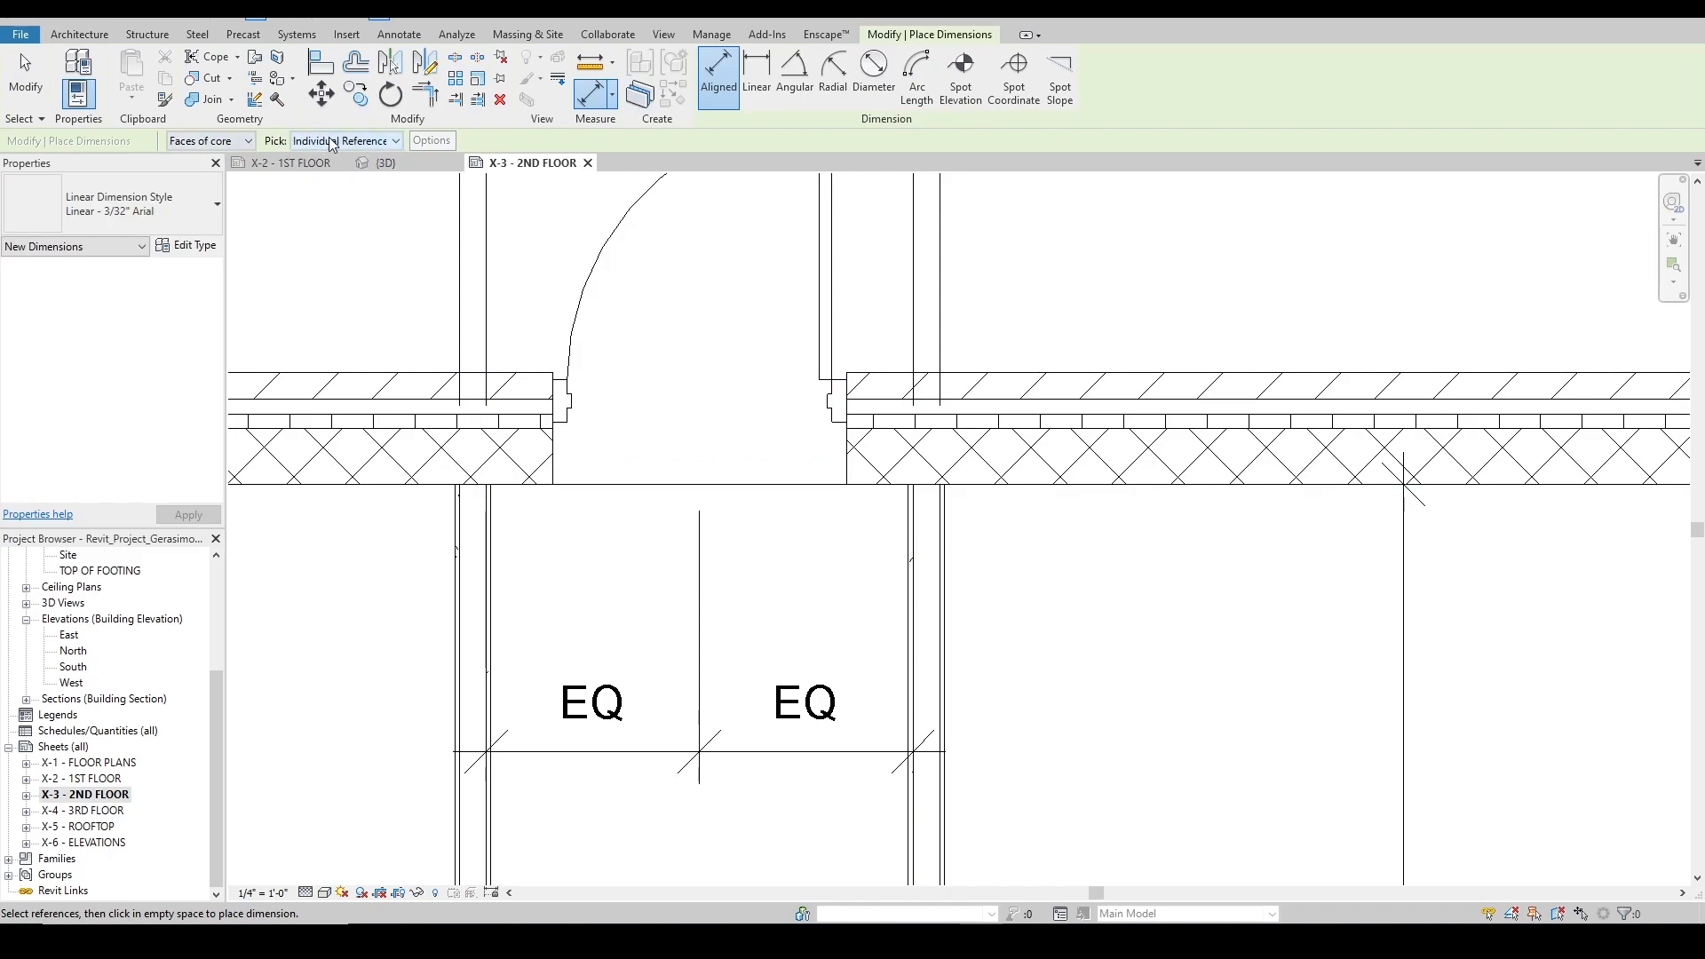
click(203, 149)
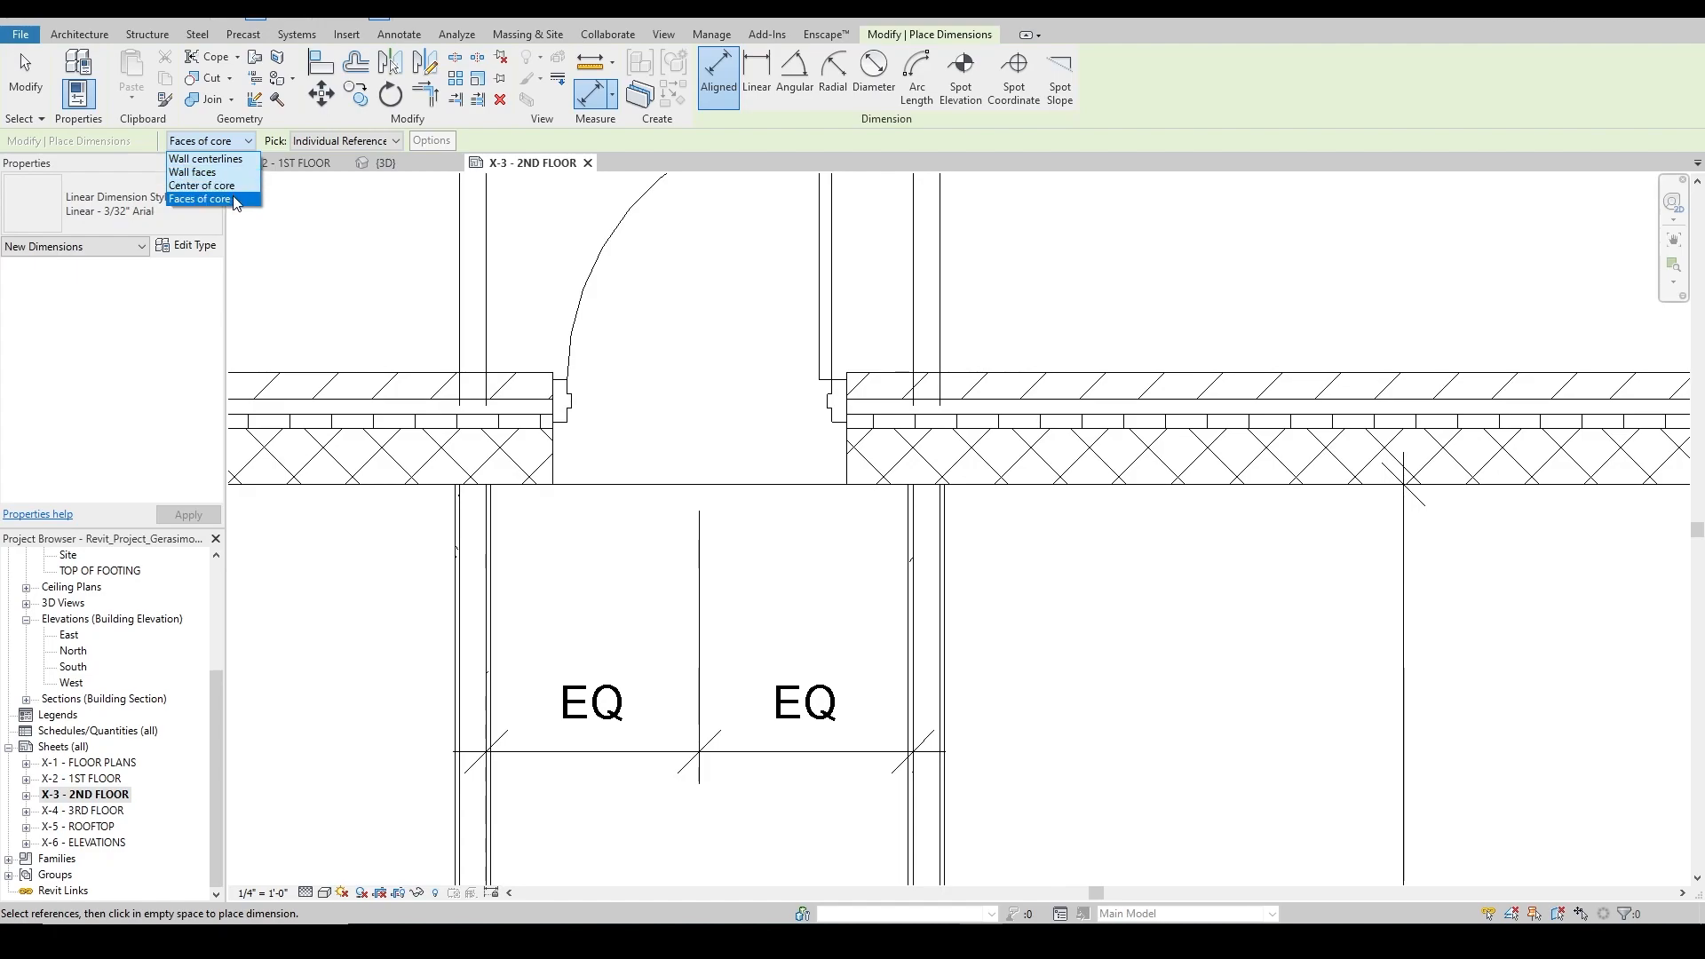
click(537, 142)
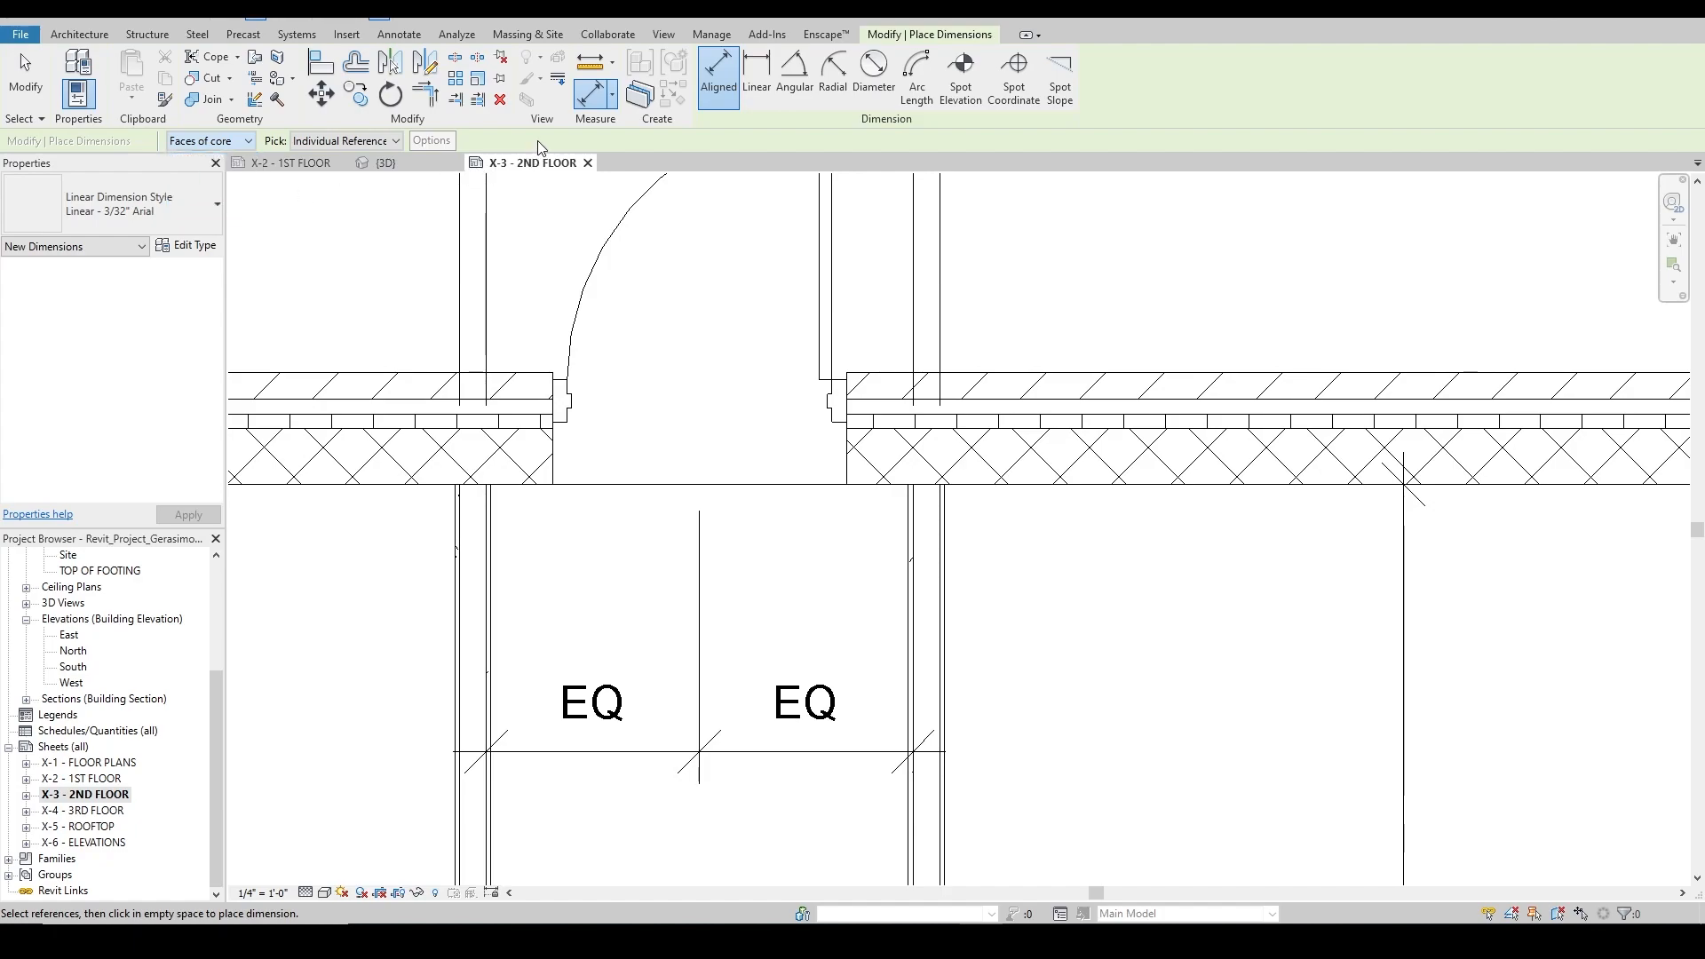
scroll(689, 365, down, 2)
mouse_move(676, 542)
middle_down()
mouse_move(559, 526)
mouse_move(725, 302)
middle_up()
scroll(591, 507, up, 3)
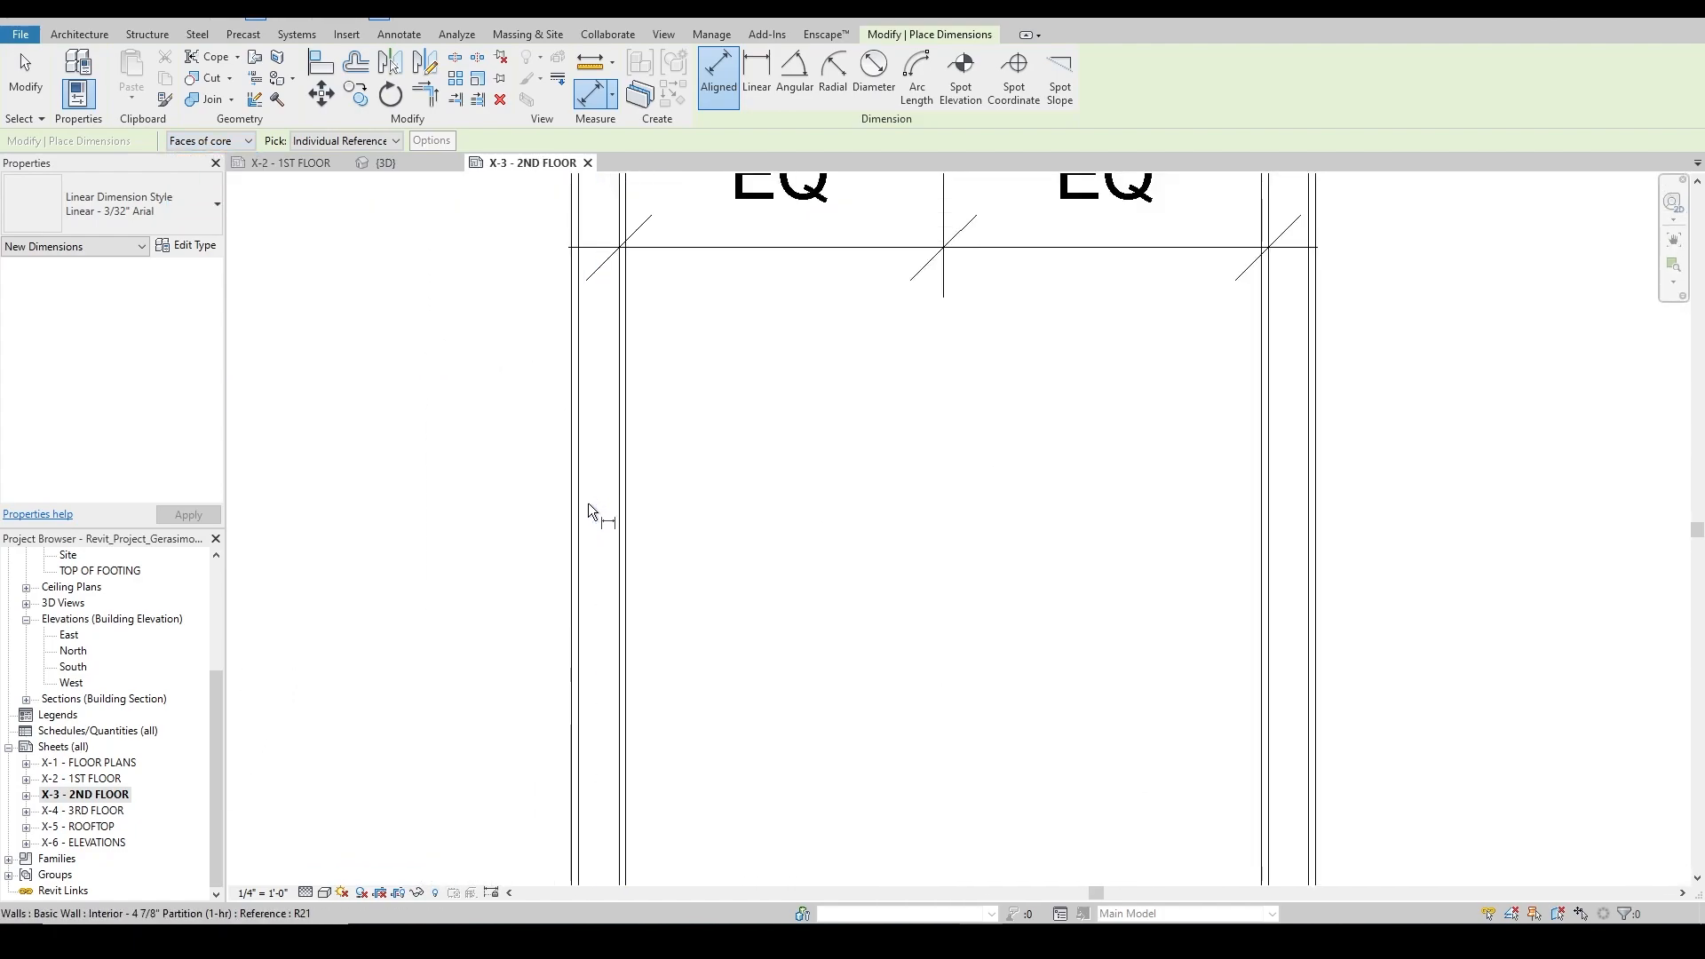
scroll(579, 531, up, 3)
scroll(617, 546, down, 2)
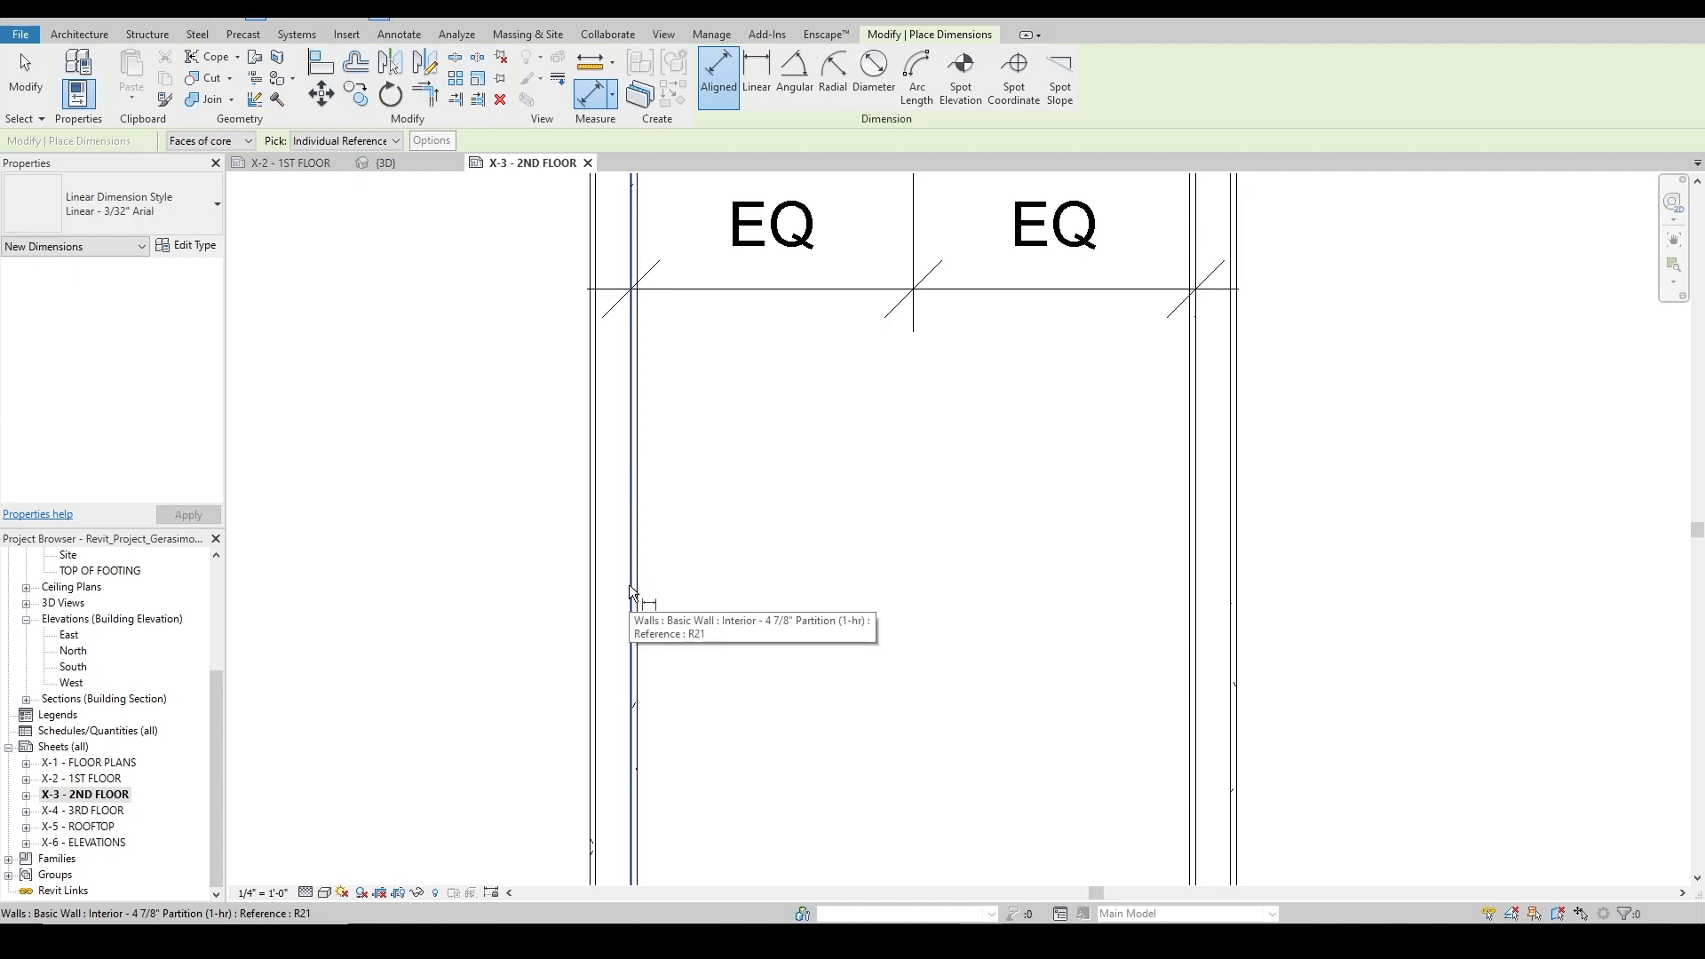
click(632, 590)
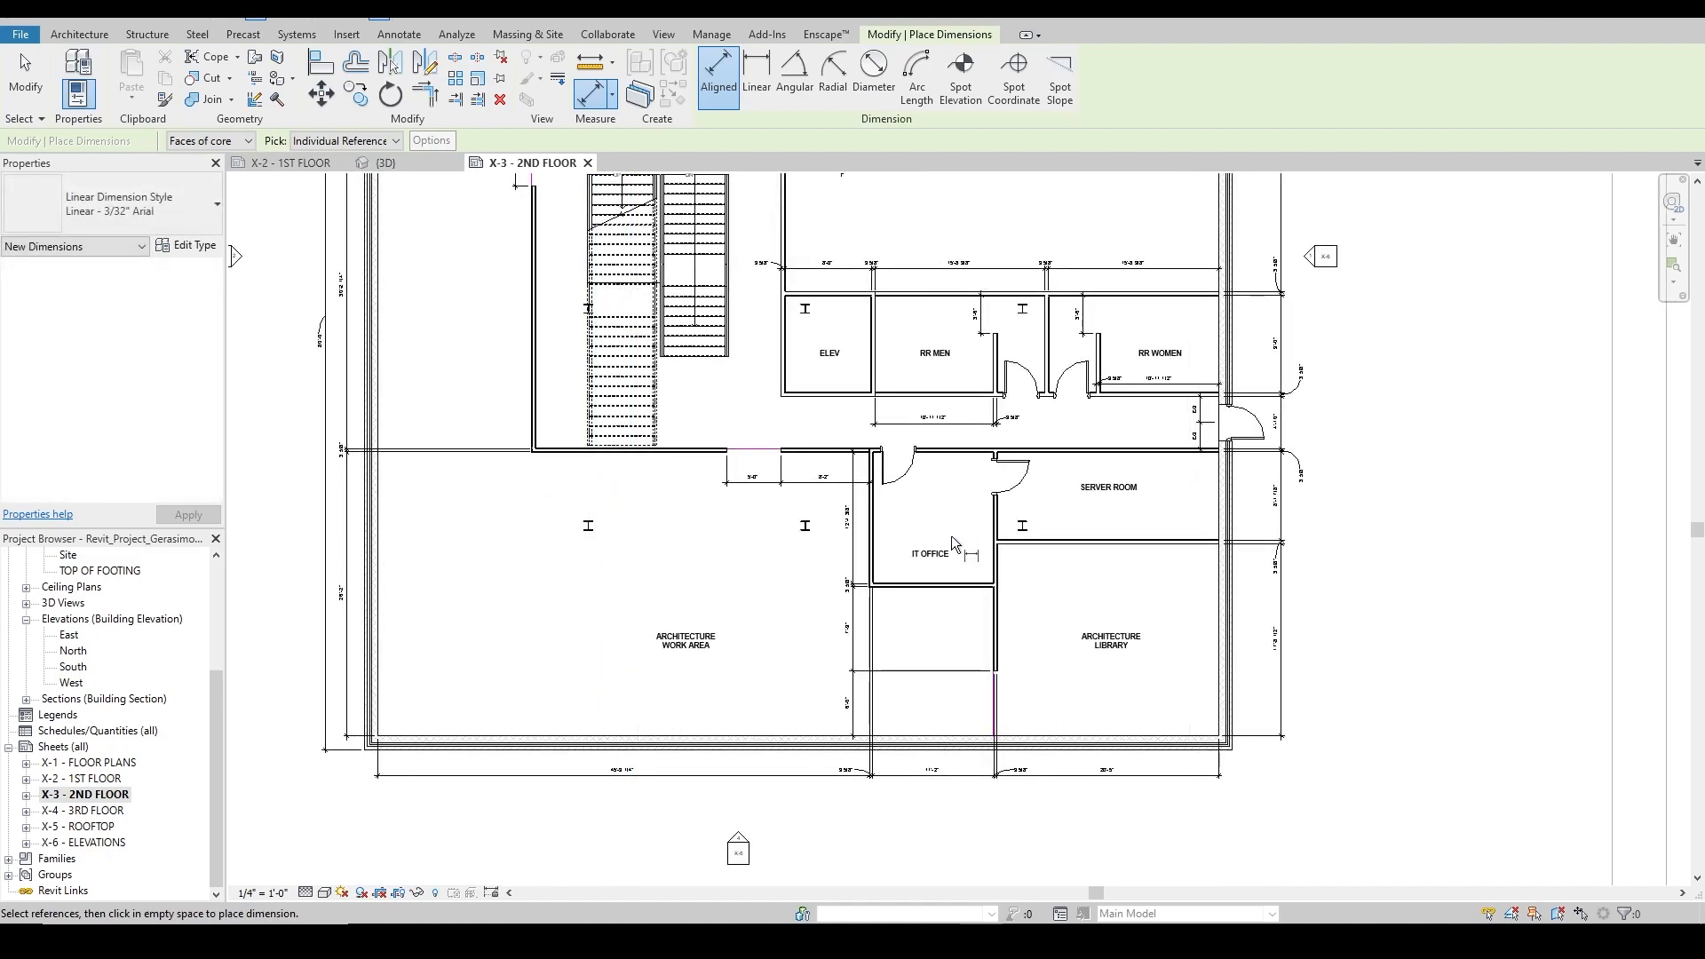
scroll(988, 458, up, 2)
middle_drag(839, 359, 855, 625)
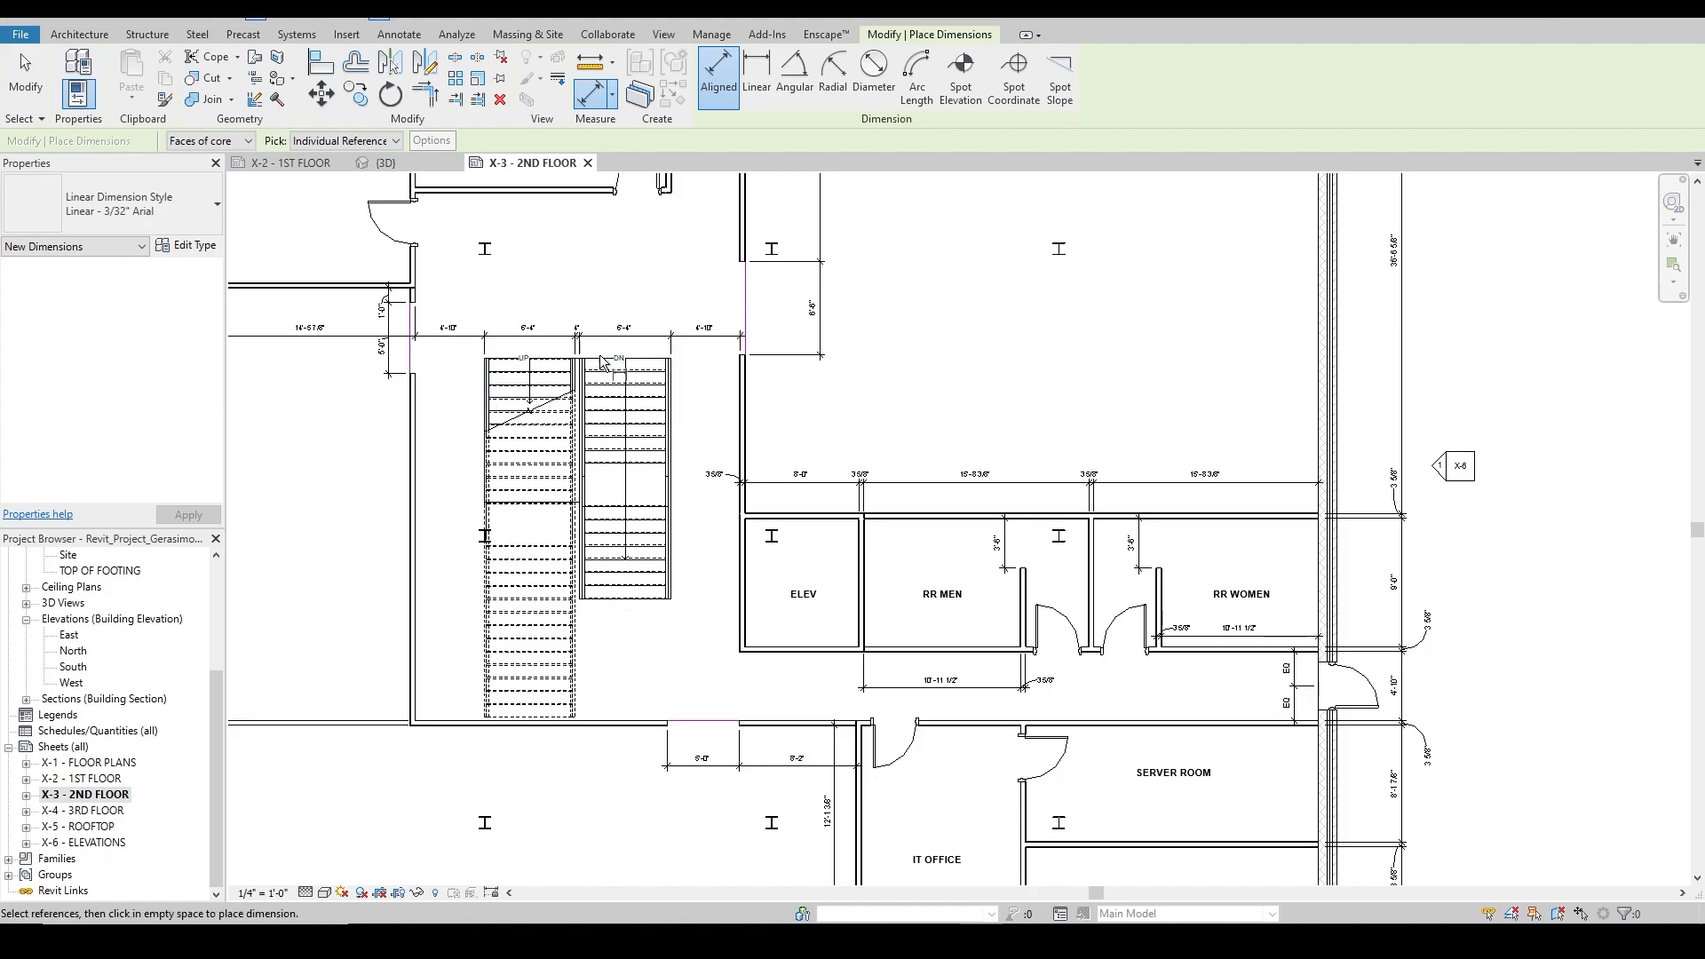
middle_drag(624, 427, 630, 448)
key(Escape)
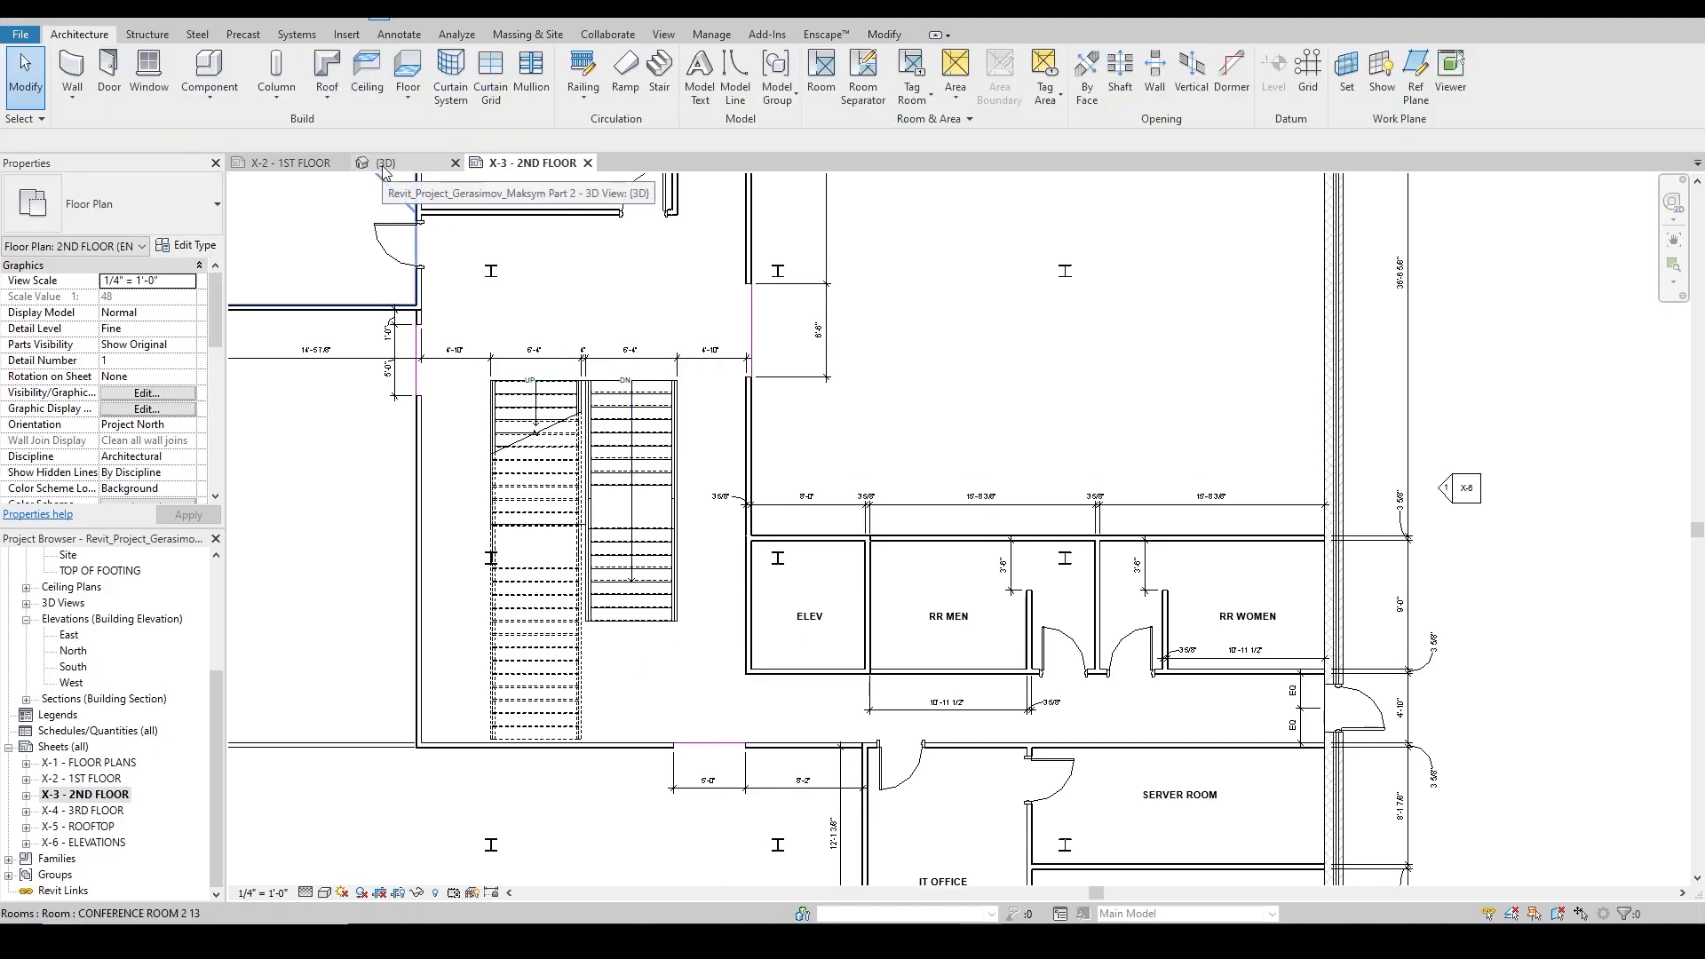
In the 3D view, temporarily hide the upper exterior wall on the building's back side together with the roof slab.
click(385, 165)
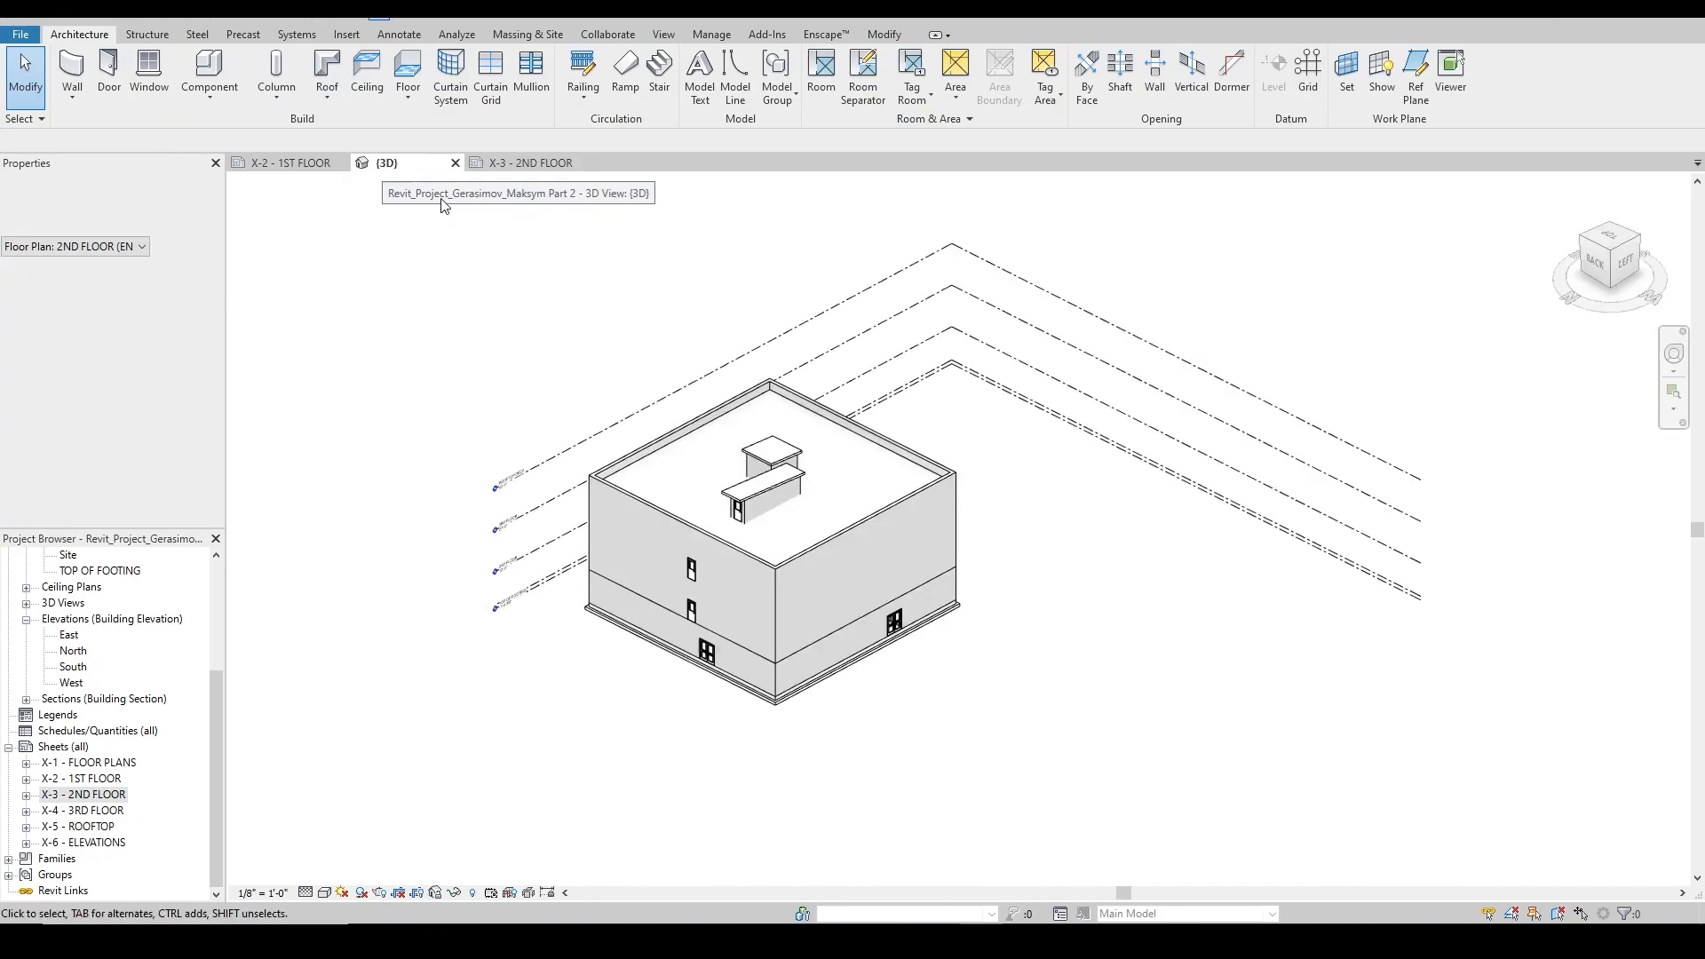
scroll(839, 582, up, 2)
scroll(627, 581, up, 2)
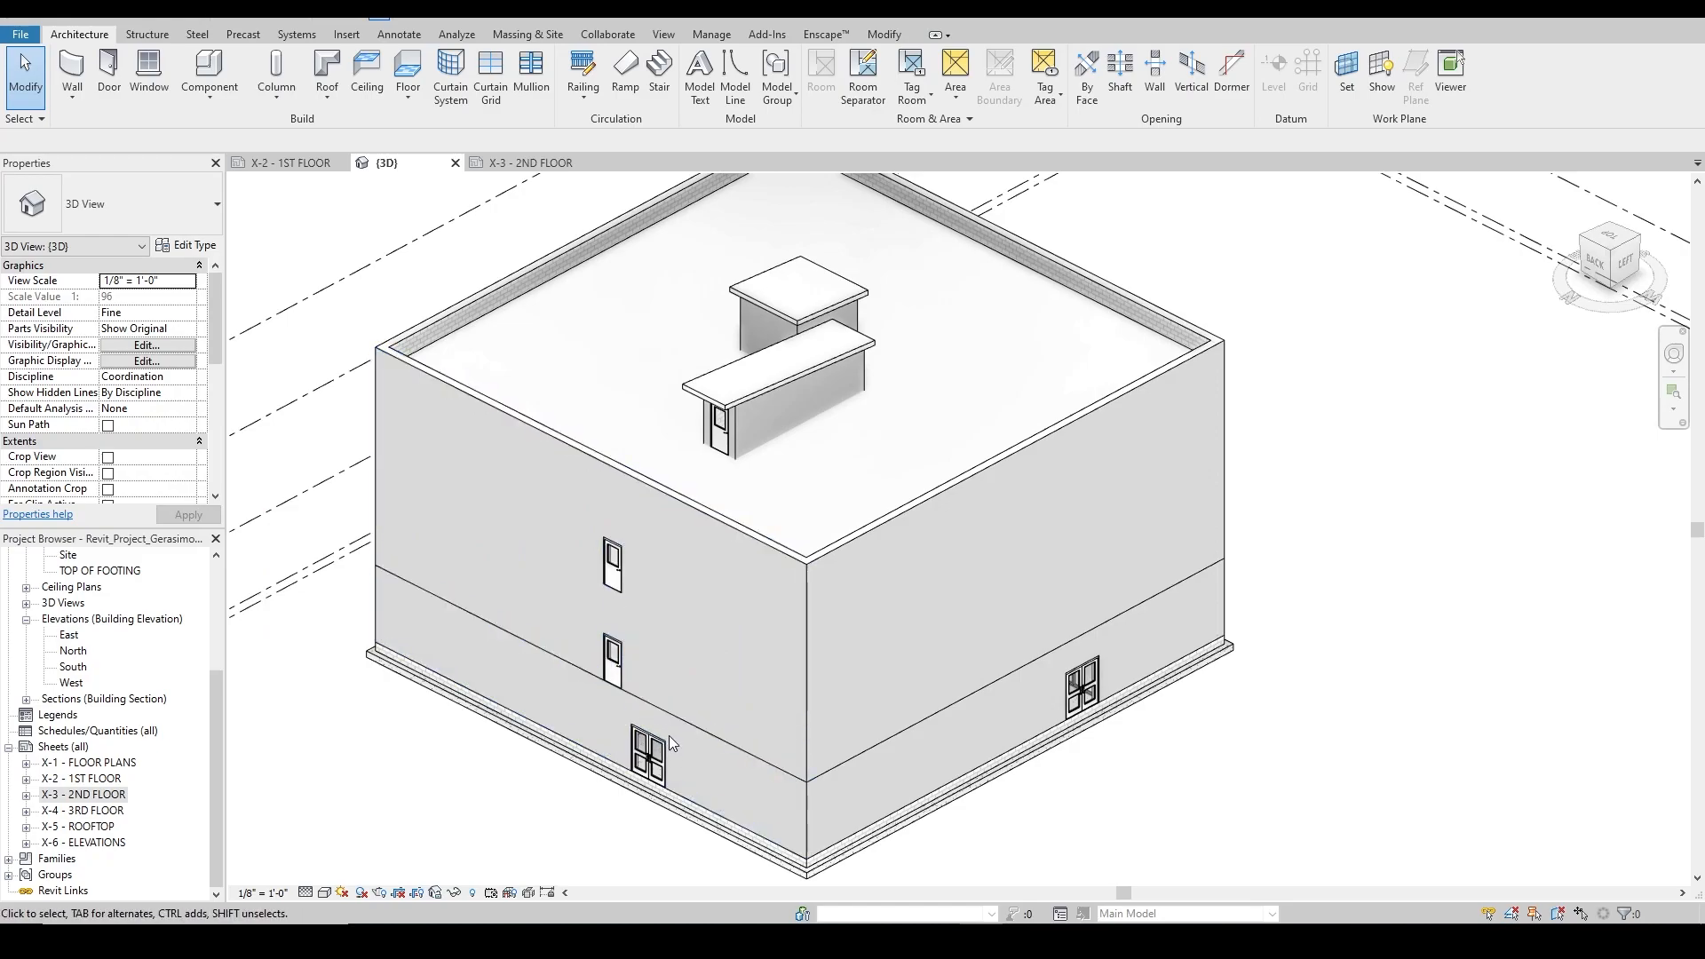
click(750, 548)
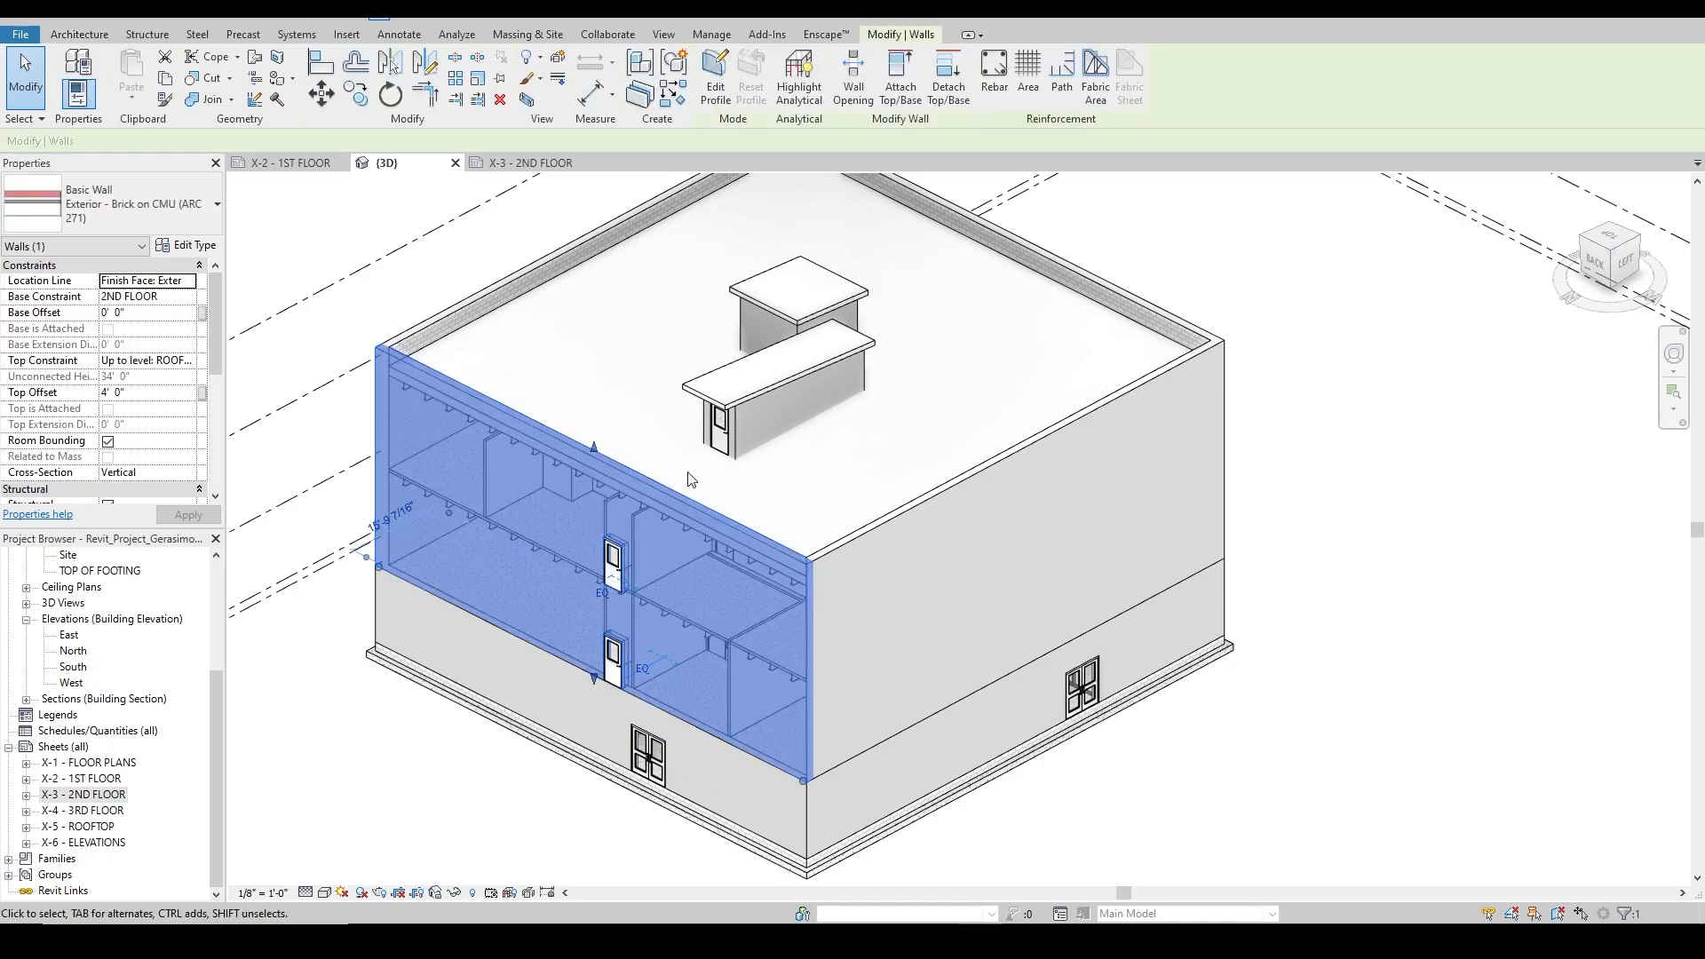
ctrl+click(448, 340)
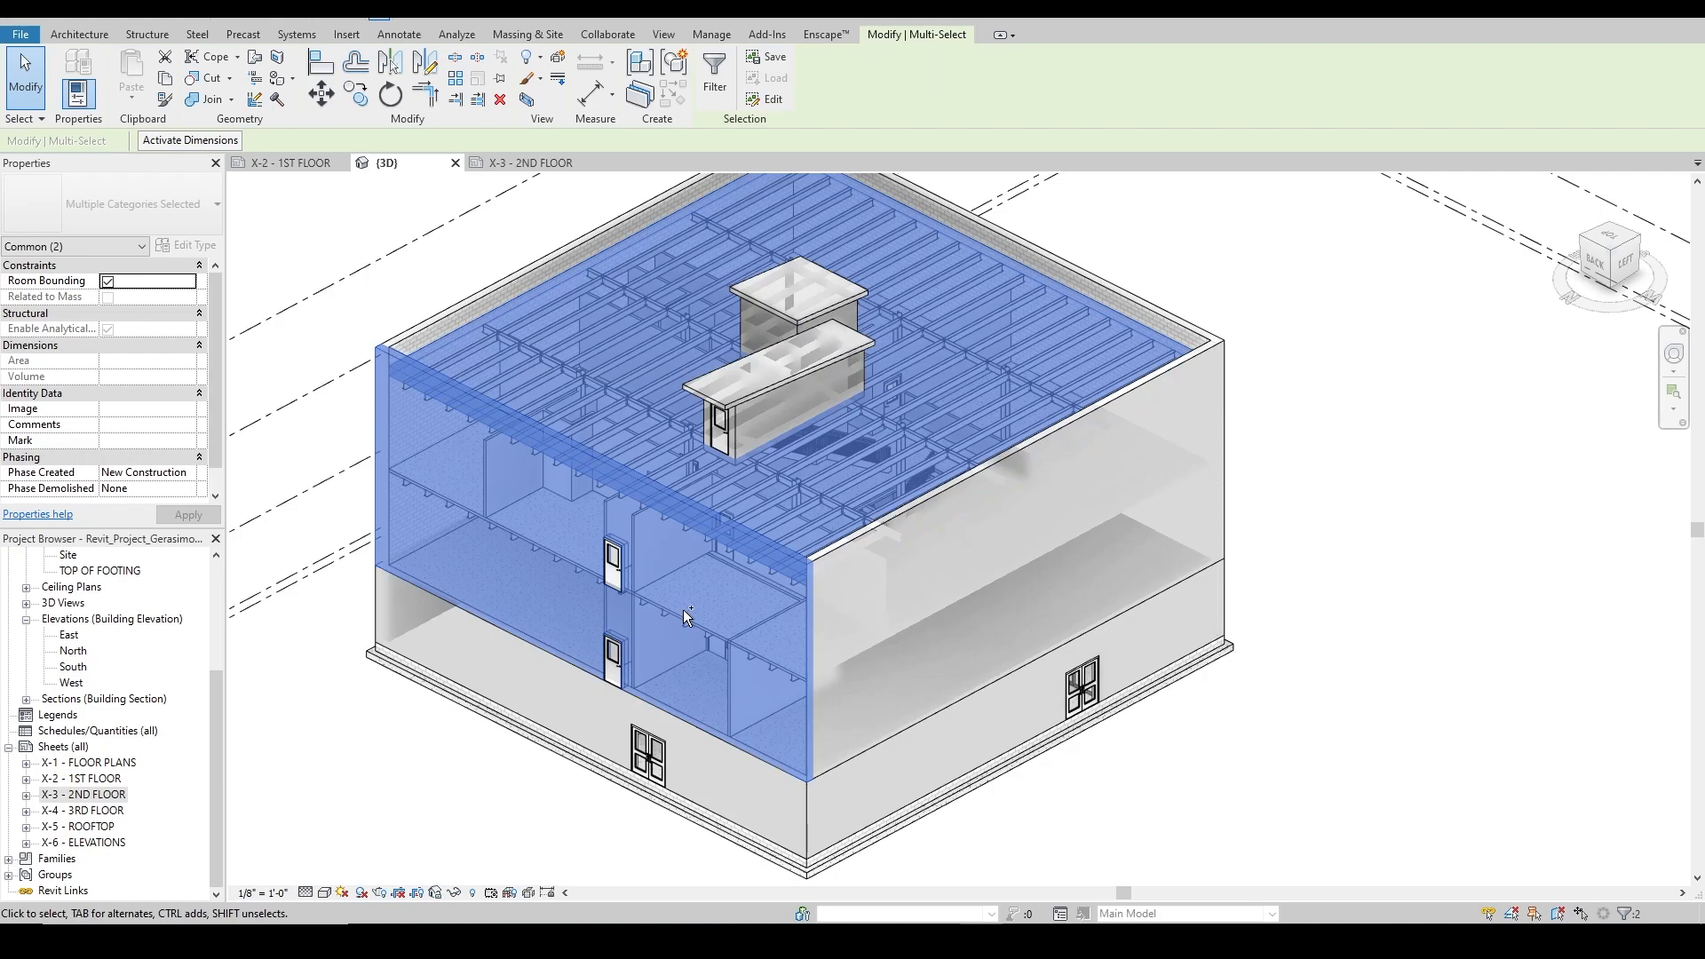
key(h)
key(h)
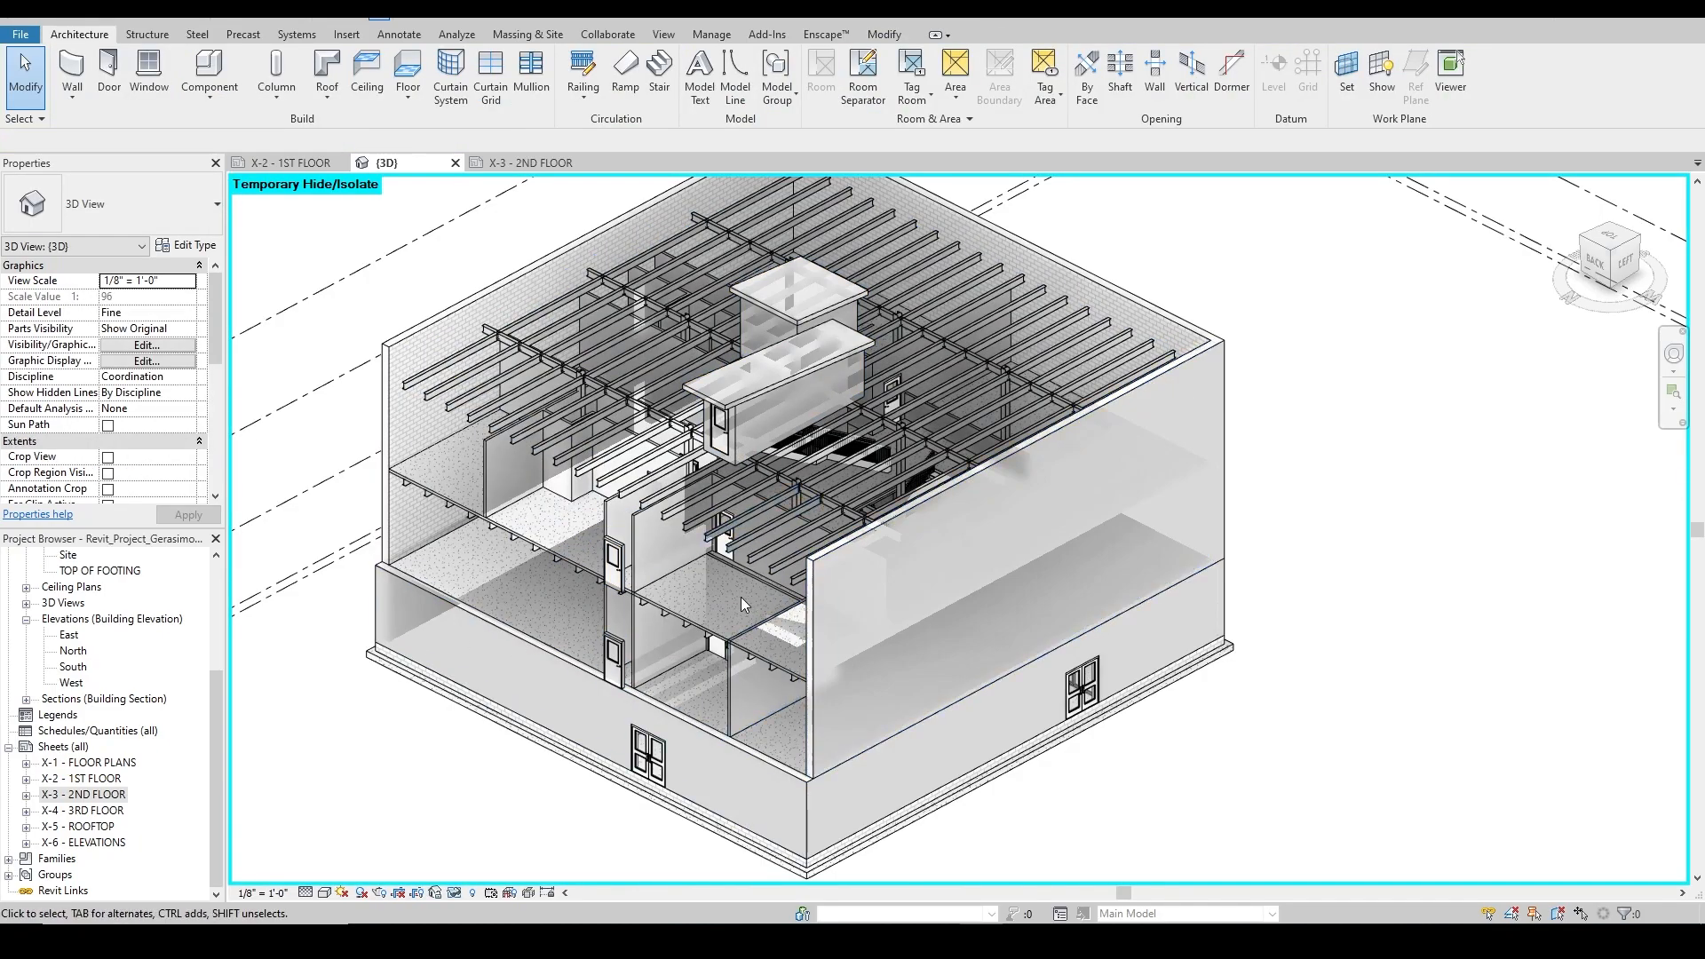
Open the third-floor slab's boundary for editing and examine its stair and elevator openings from above.
scroll(579, 610, up, 3)
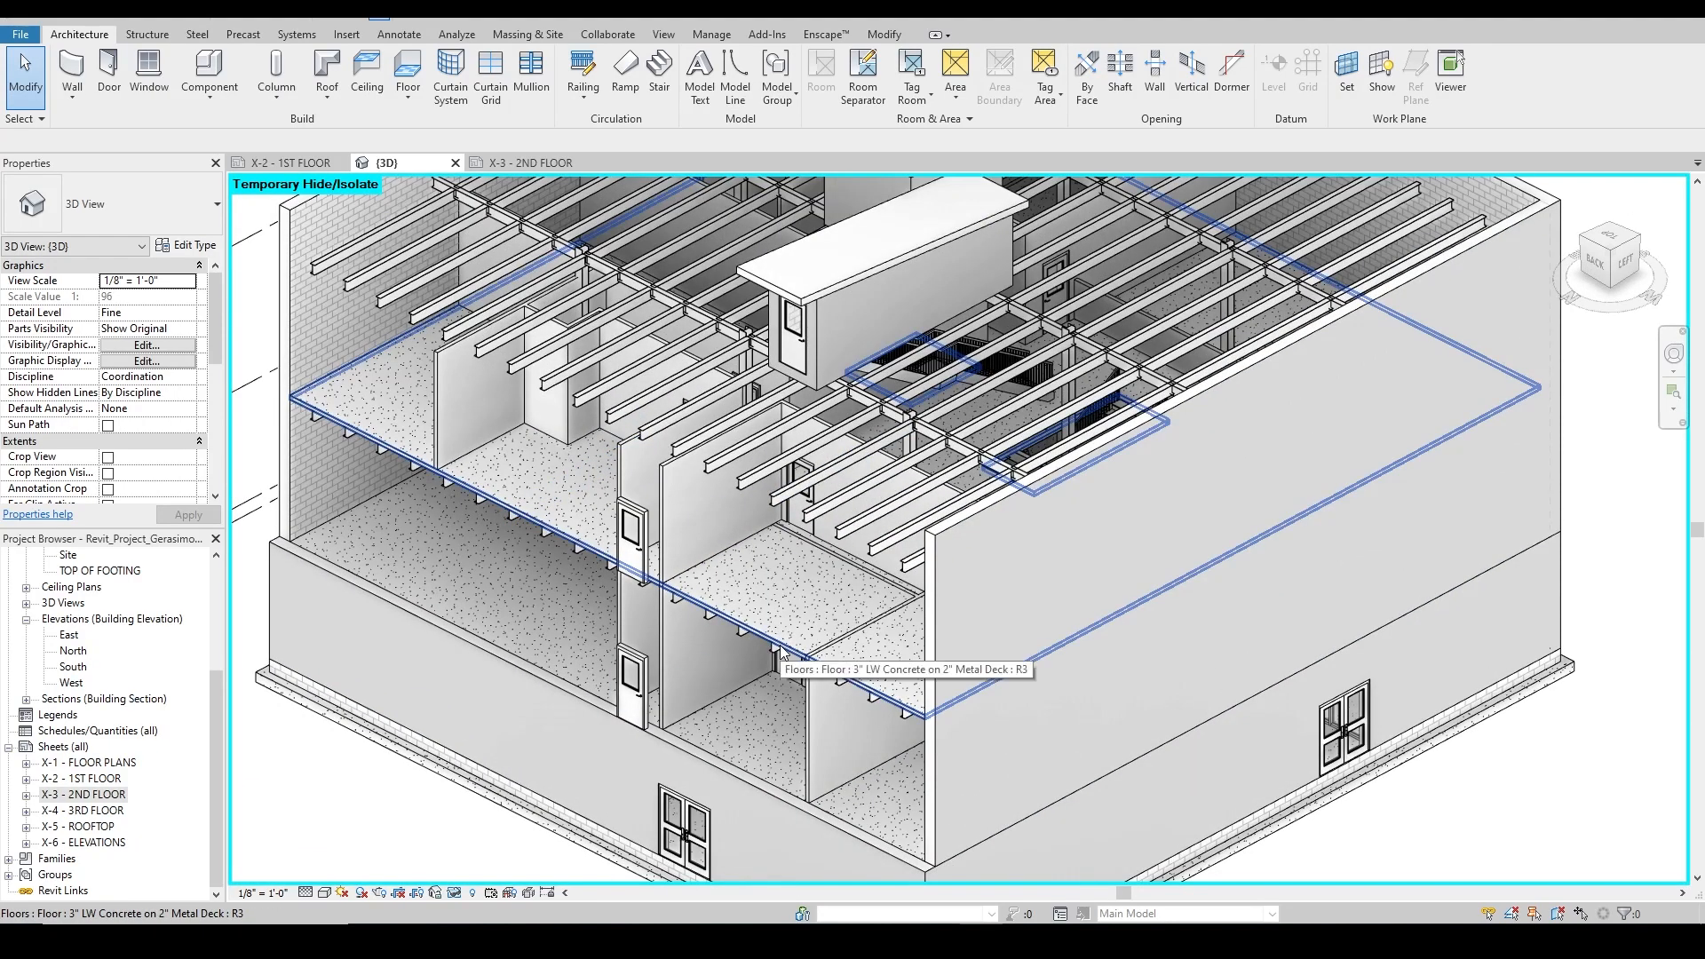
click(775, 645)
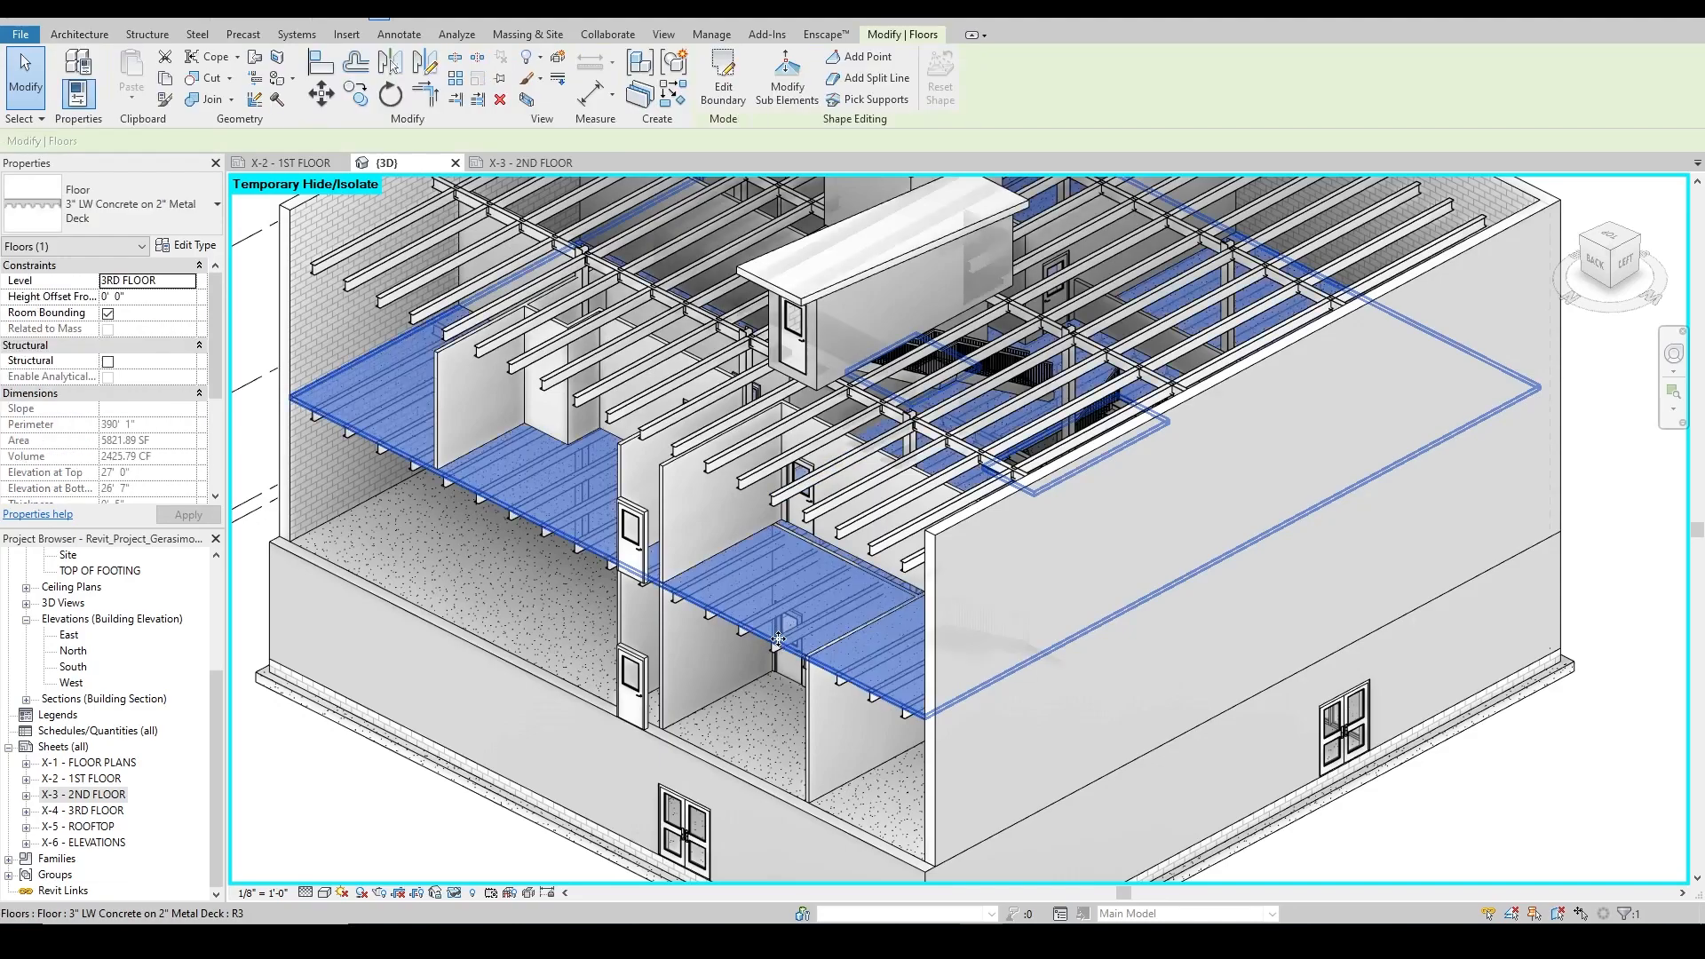
click(727, 82)
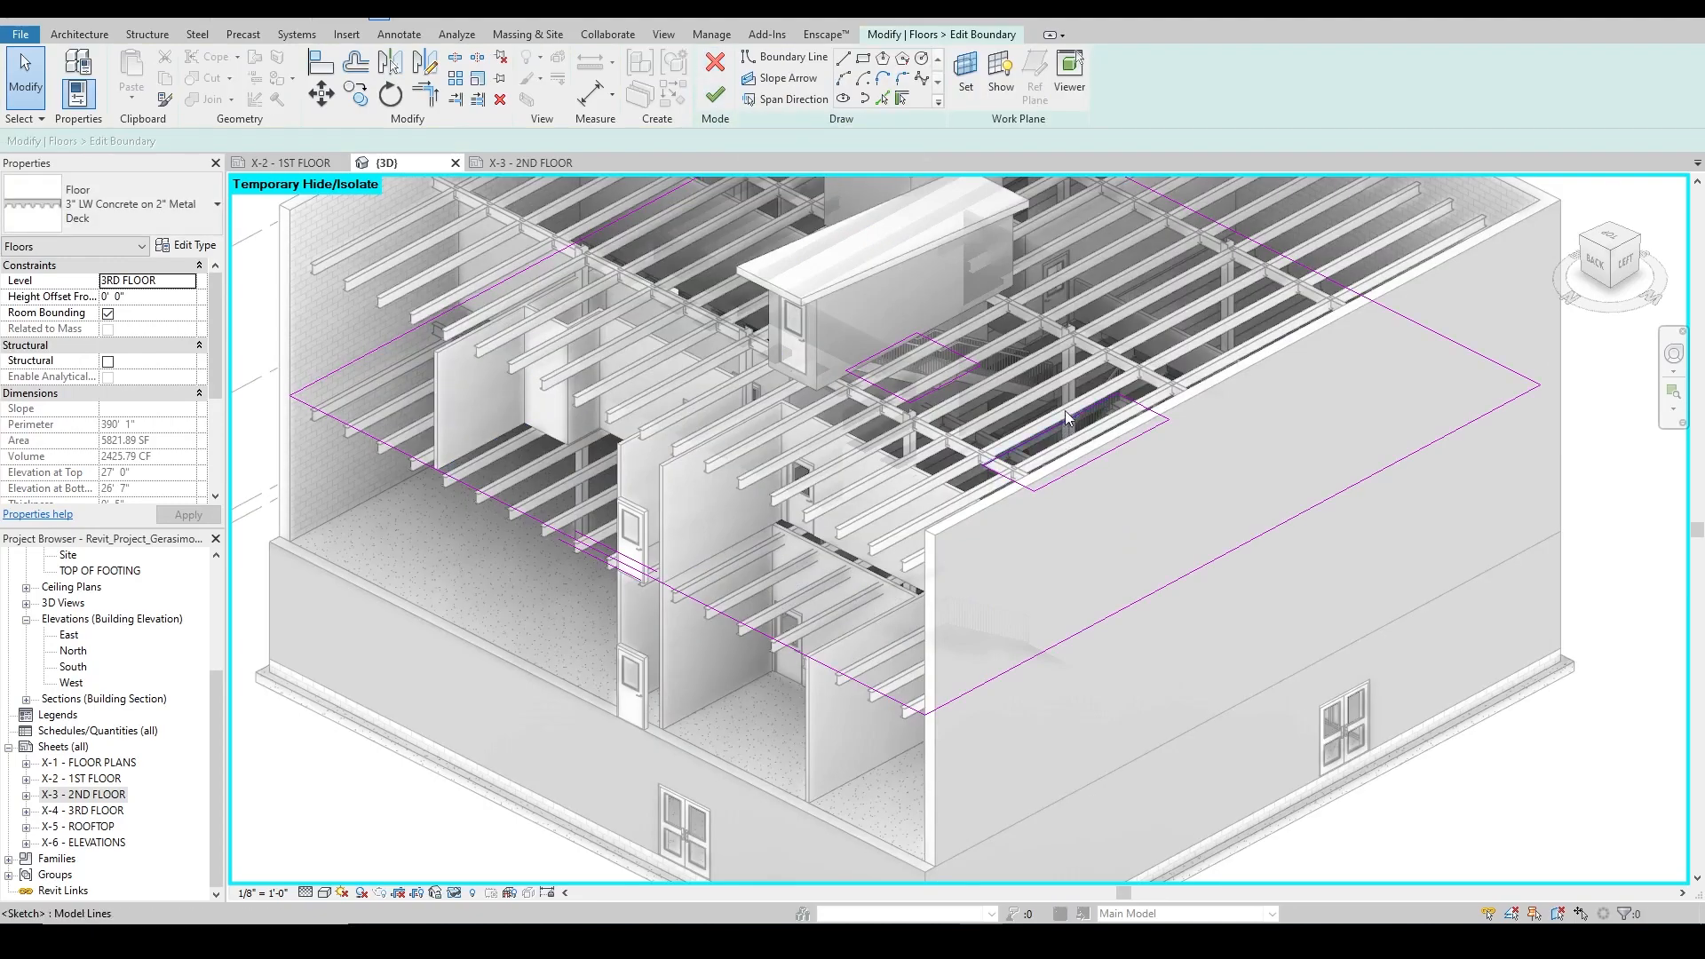
scroll(1064, 416, up, 4)
shift+middle_drag(718, 616, 878, 573)
shift+middle_drag(1160, 709, 872, 478)
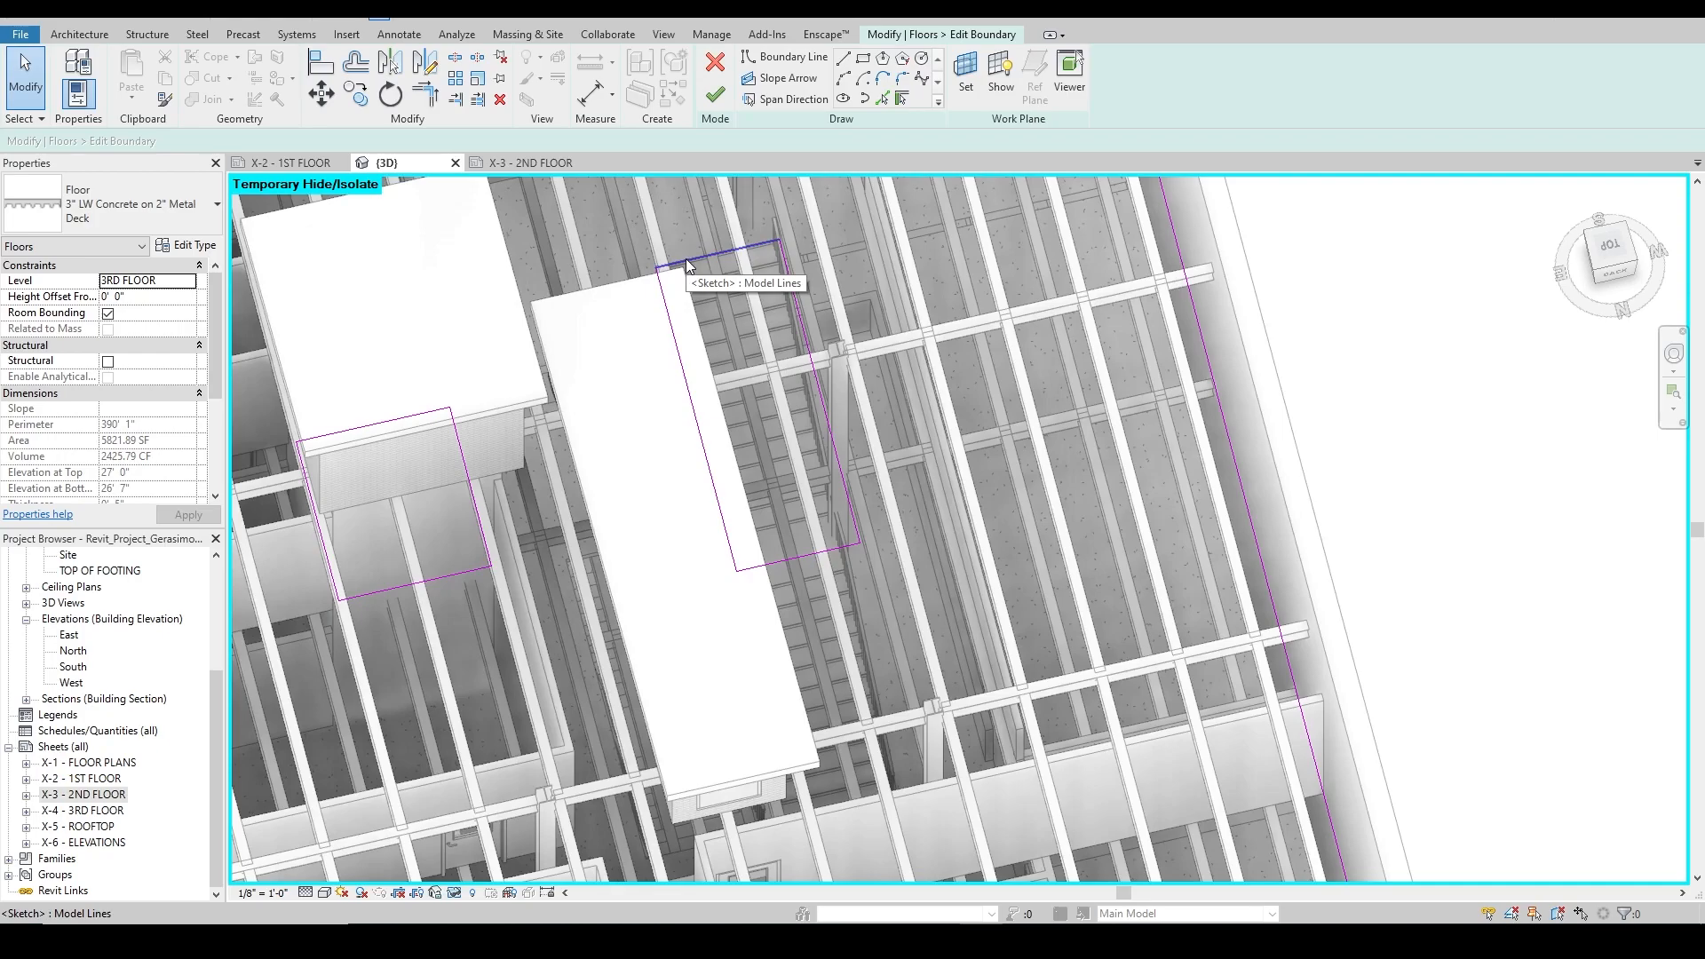
Compare the slab sketch's stair and elevator openings with the plans on the 2ND FLOOR and 1ST FLOOR sheets.
click(509, 162)
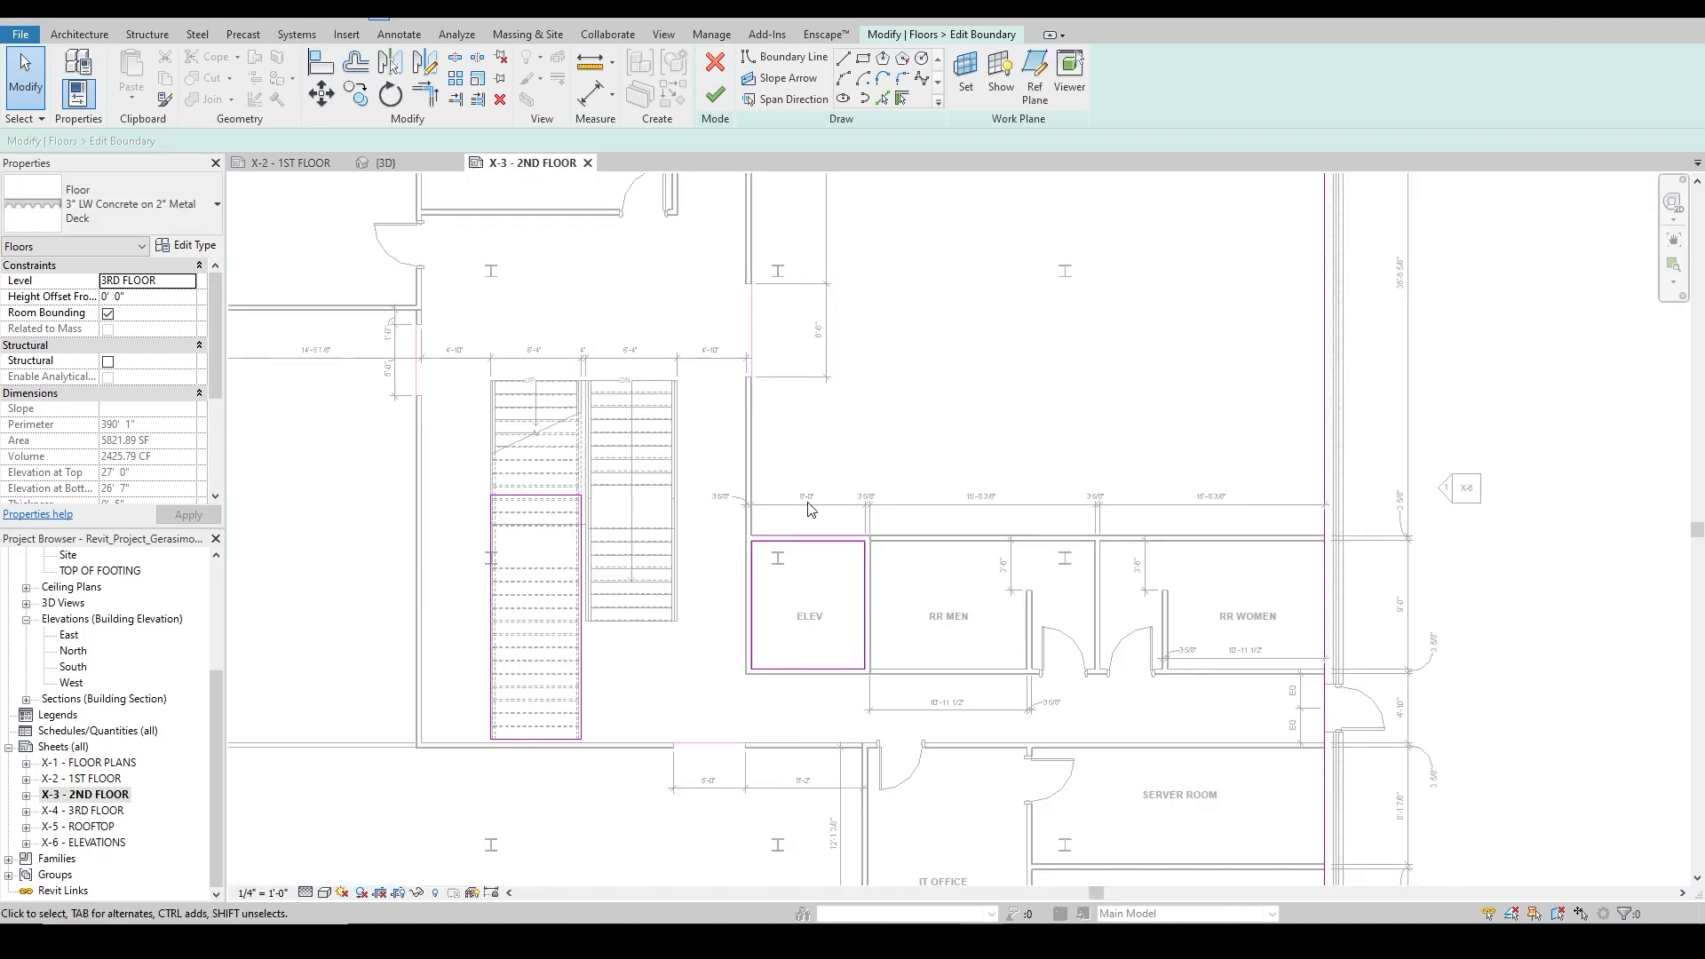
scroll(823, 561, up, 3)
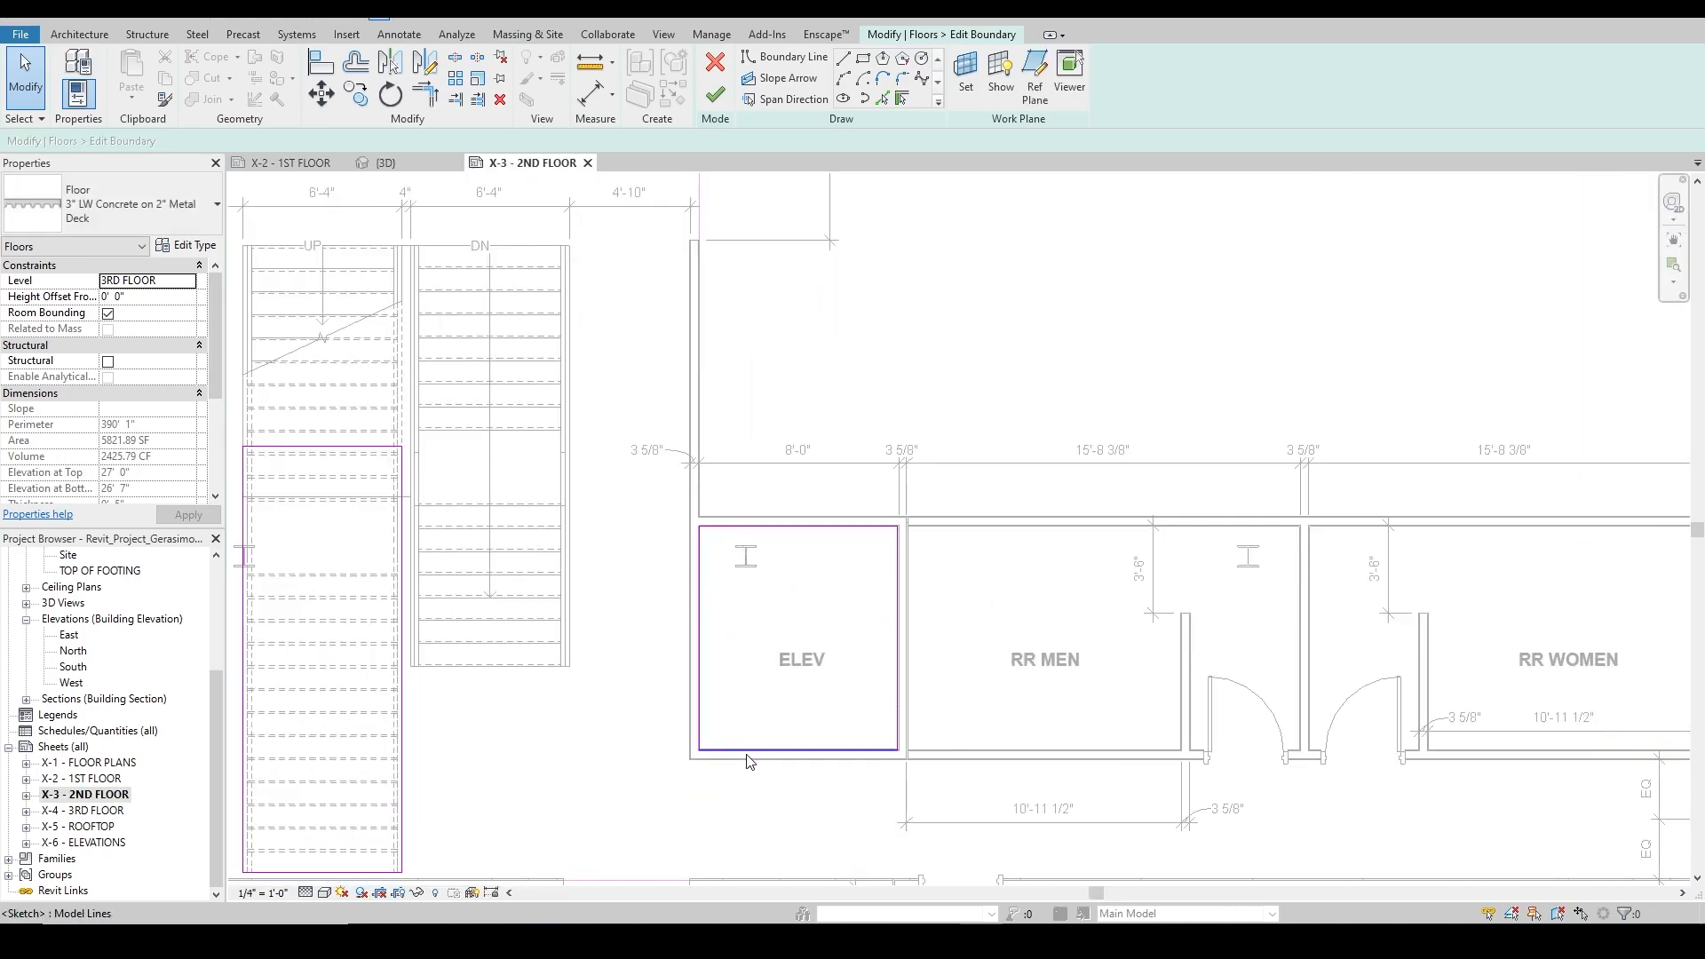
middle_drag(726, 632, 928, 501)
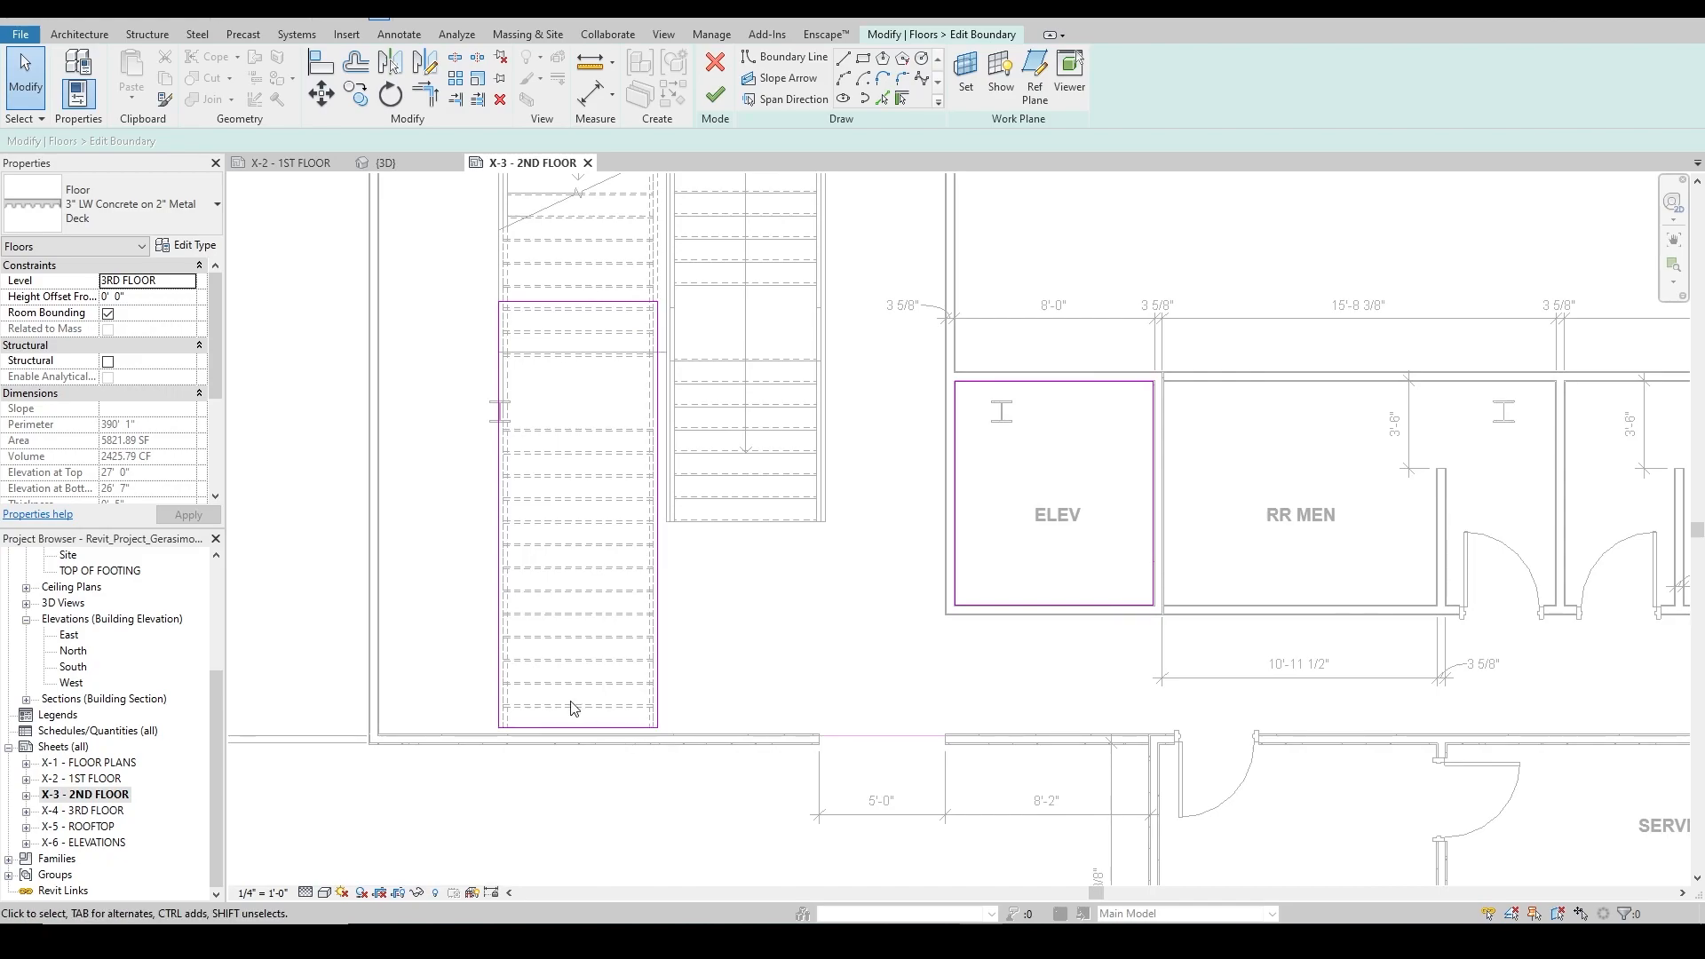
click(291, 162)
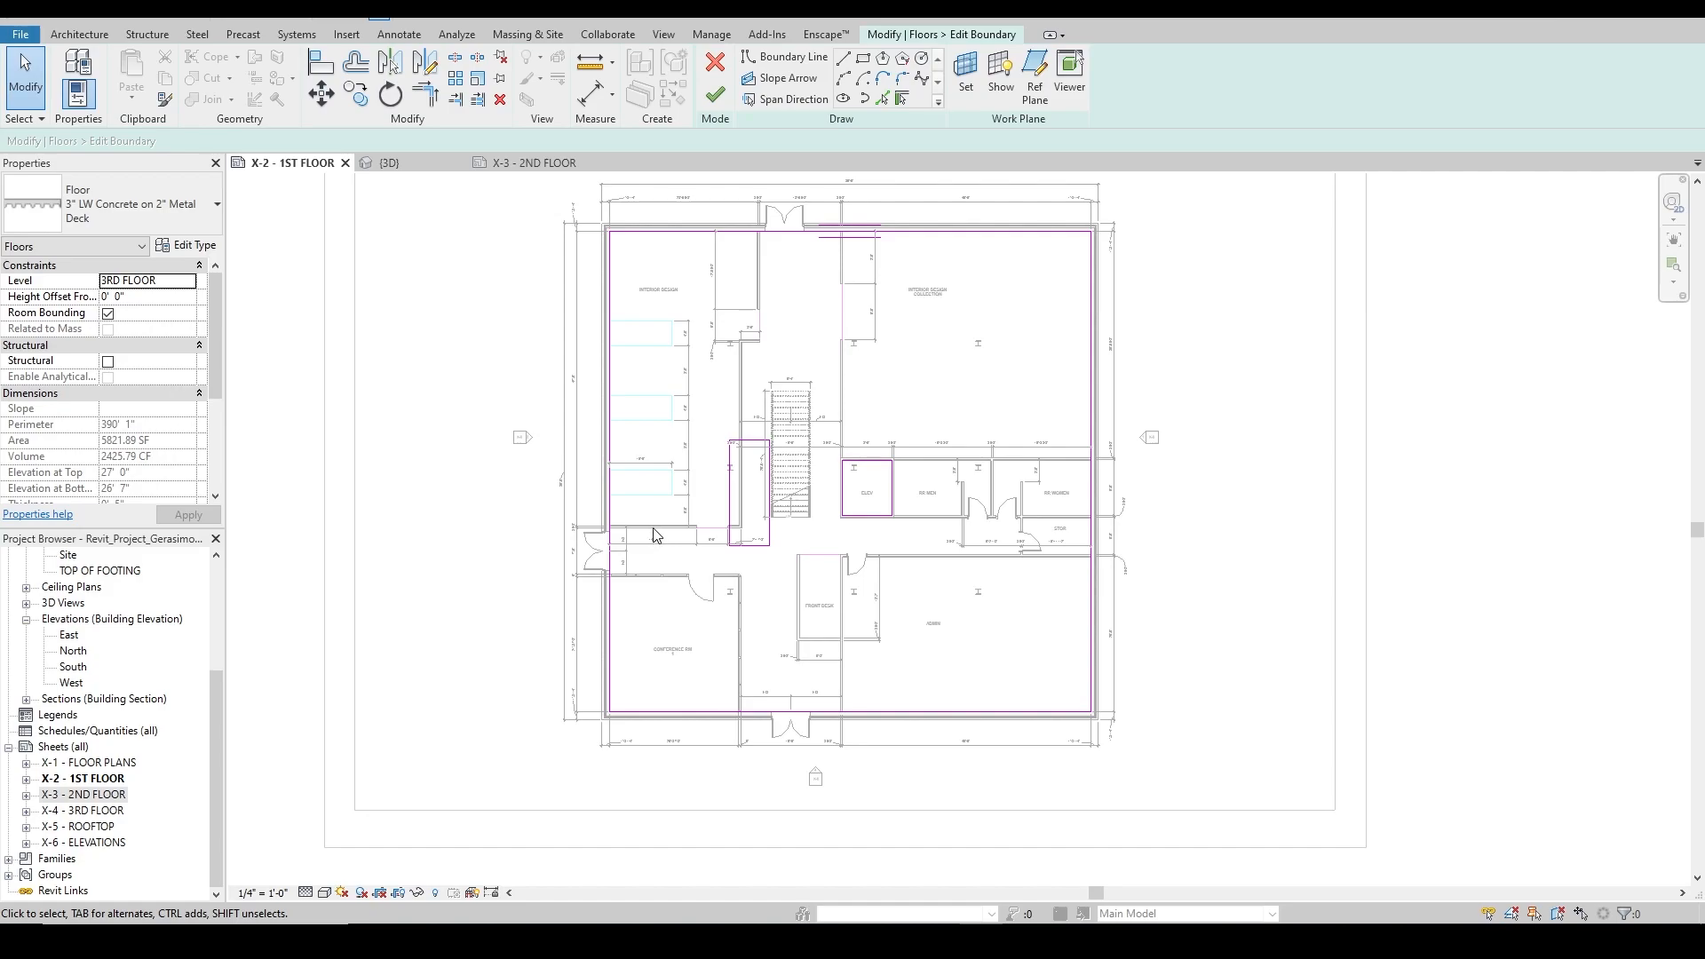
scroll(744, 489, up, 2)
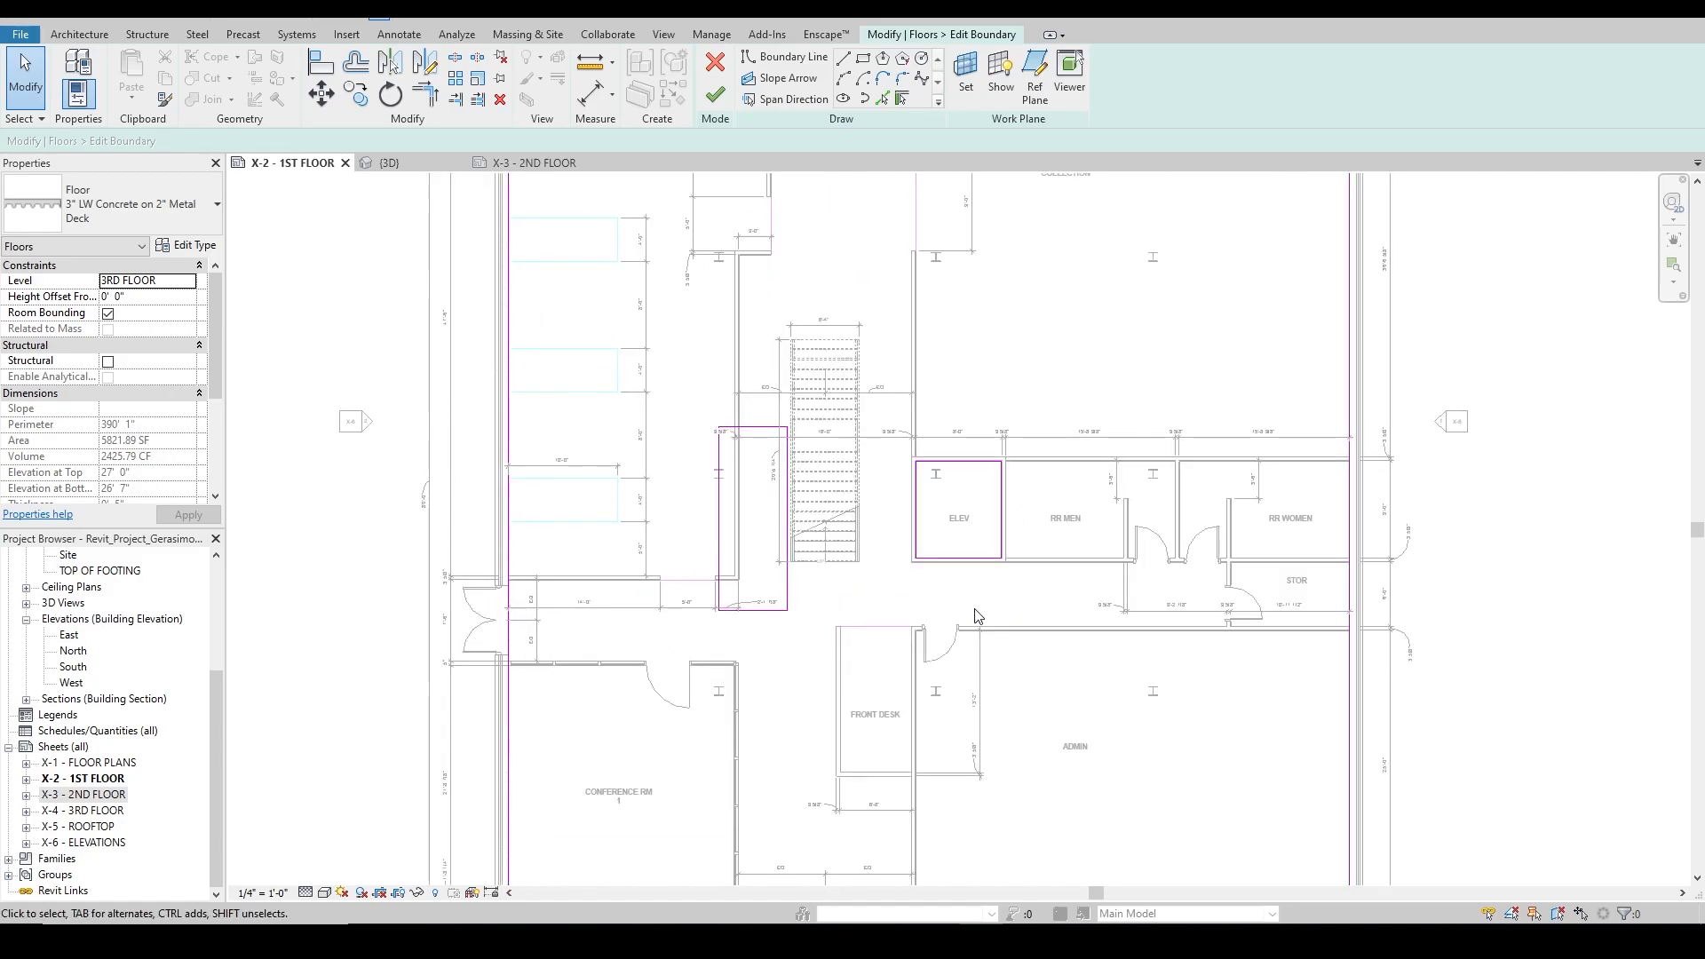
Open the X-4 - 3RD FLOOR sheet and check the slab openings against its stair and elevator.
double_click(89, 796)
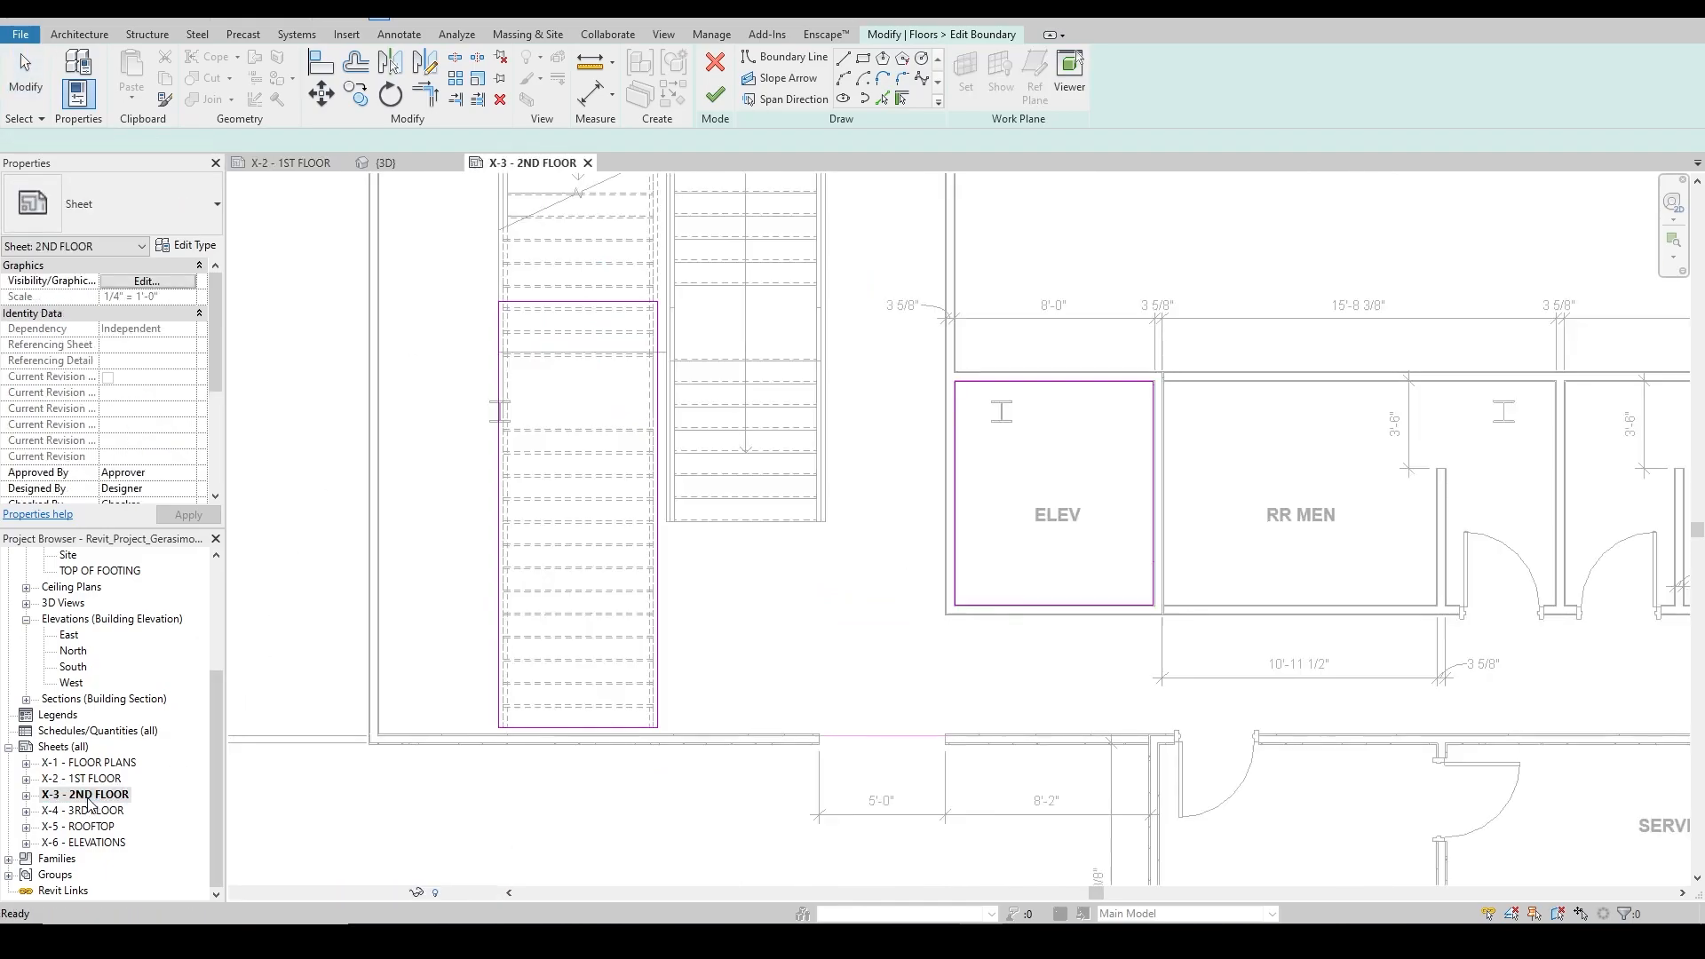
click(89, 811)
double_click(84, 811)
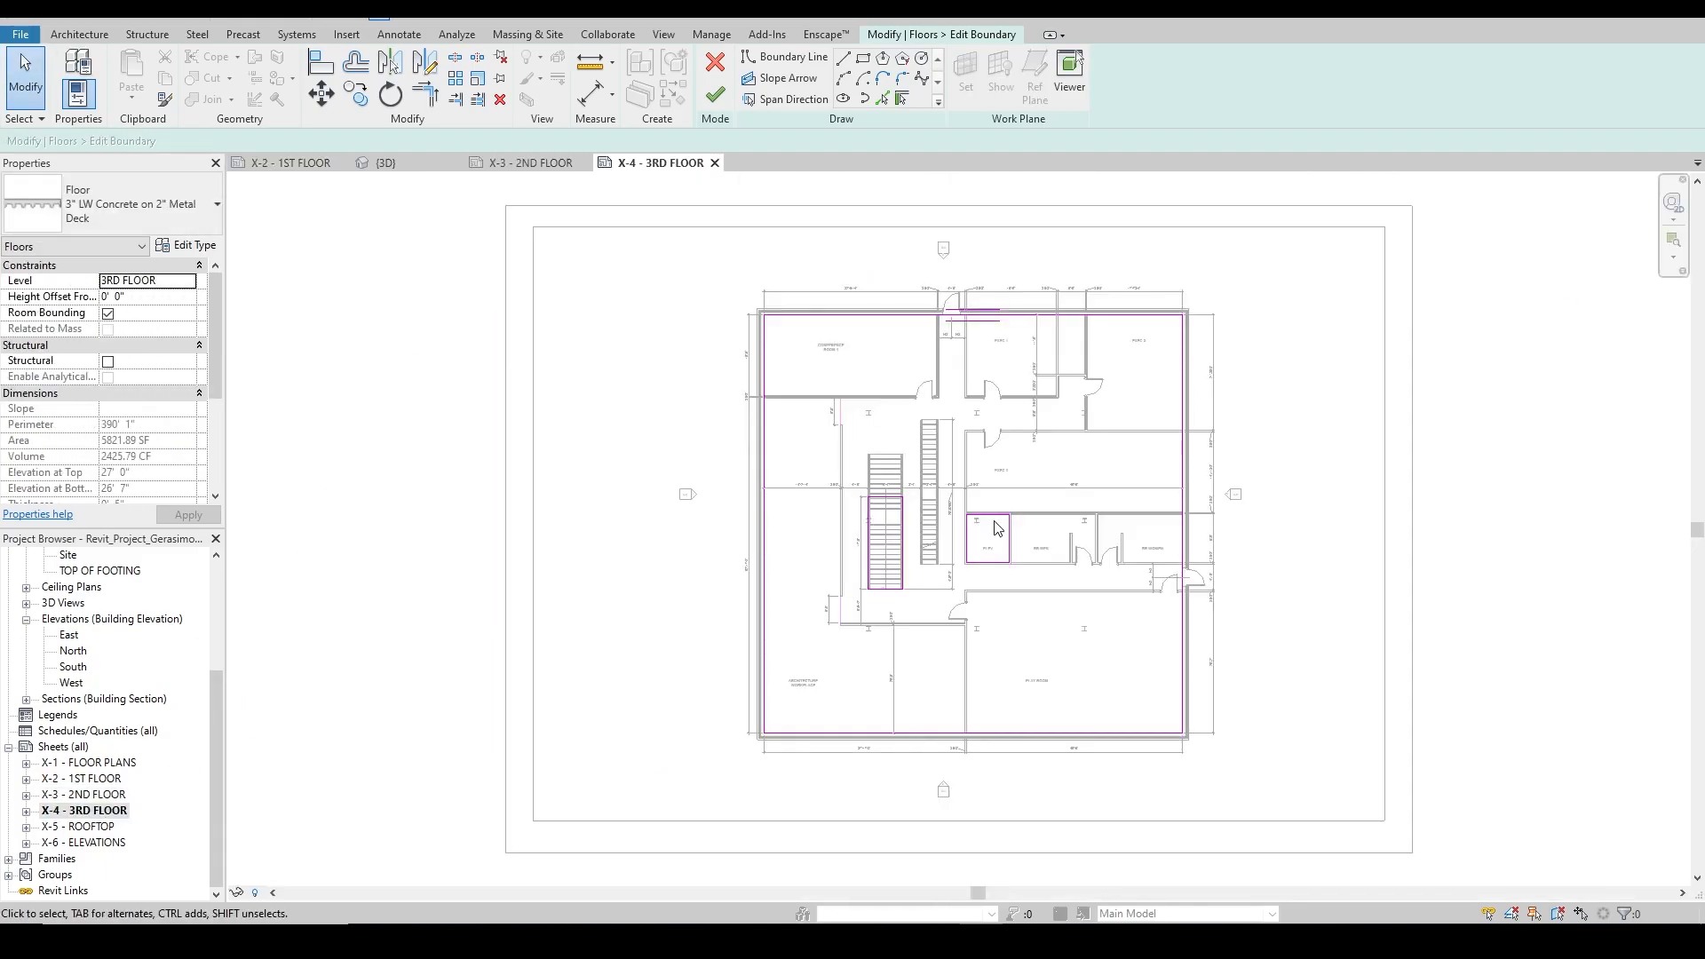
scroll(986, 524, up, 5)
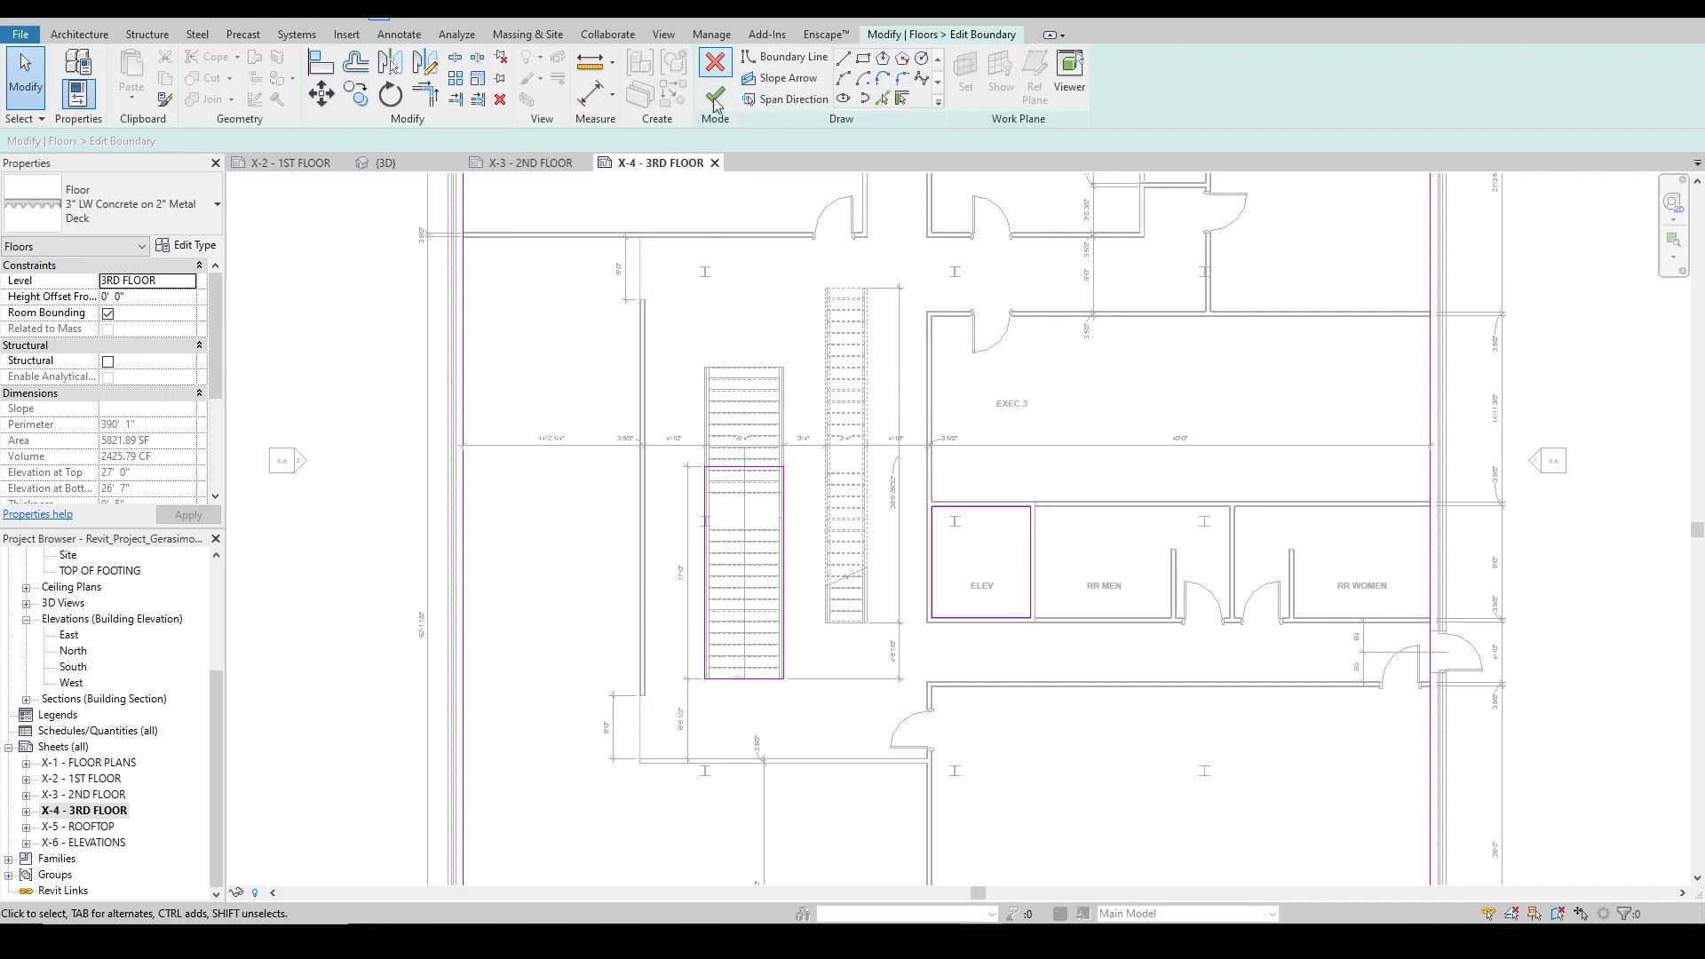
scroll(795, 426, up, 2)
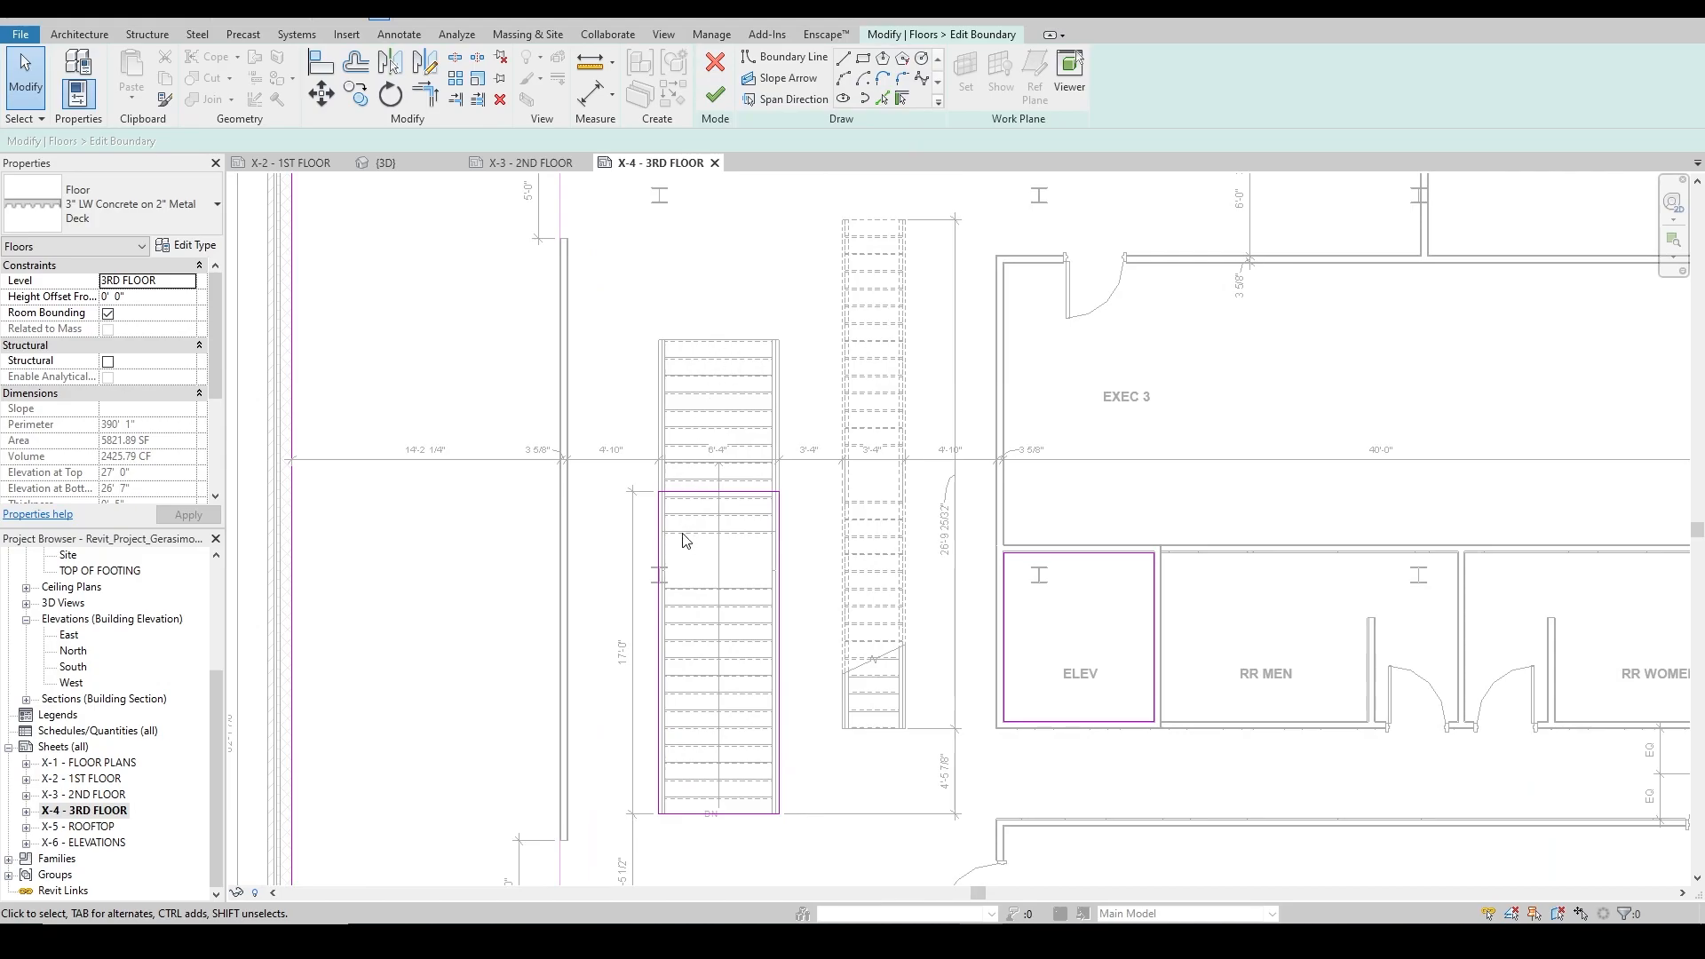
scroll(684, 540, down, 4)
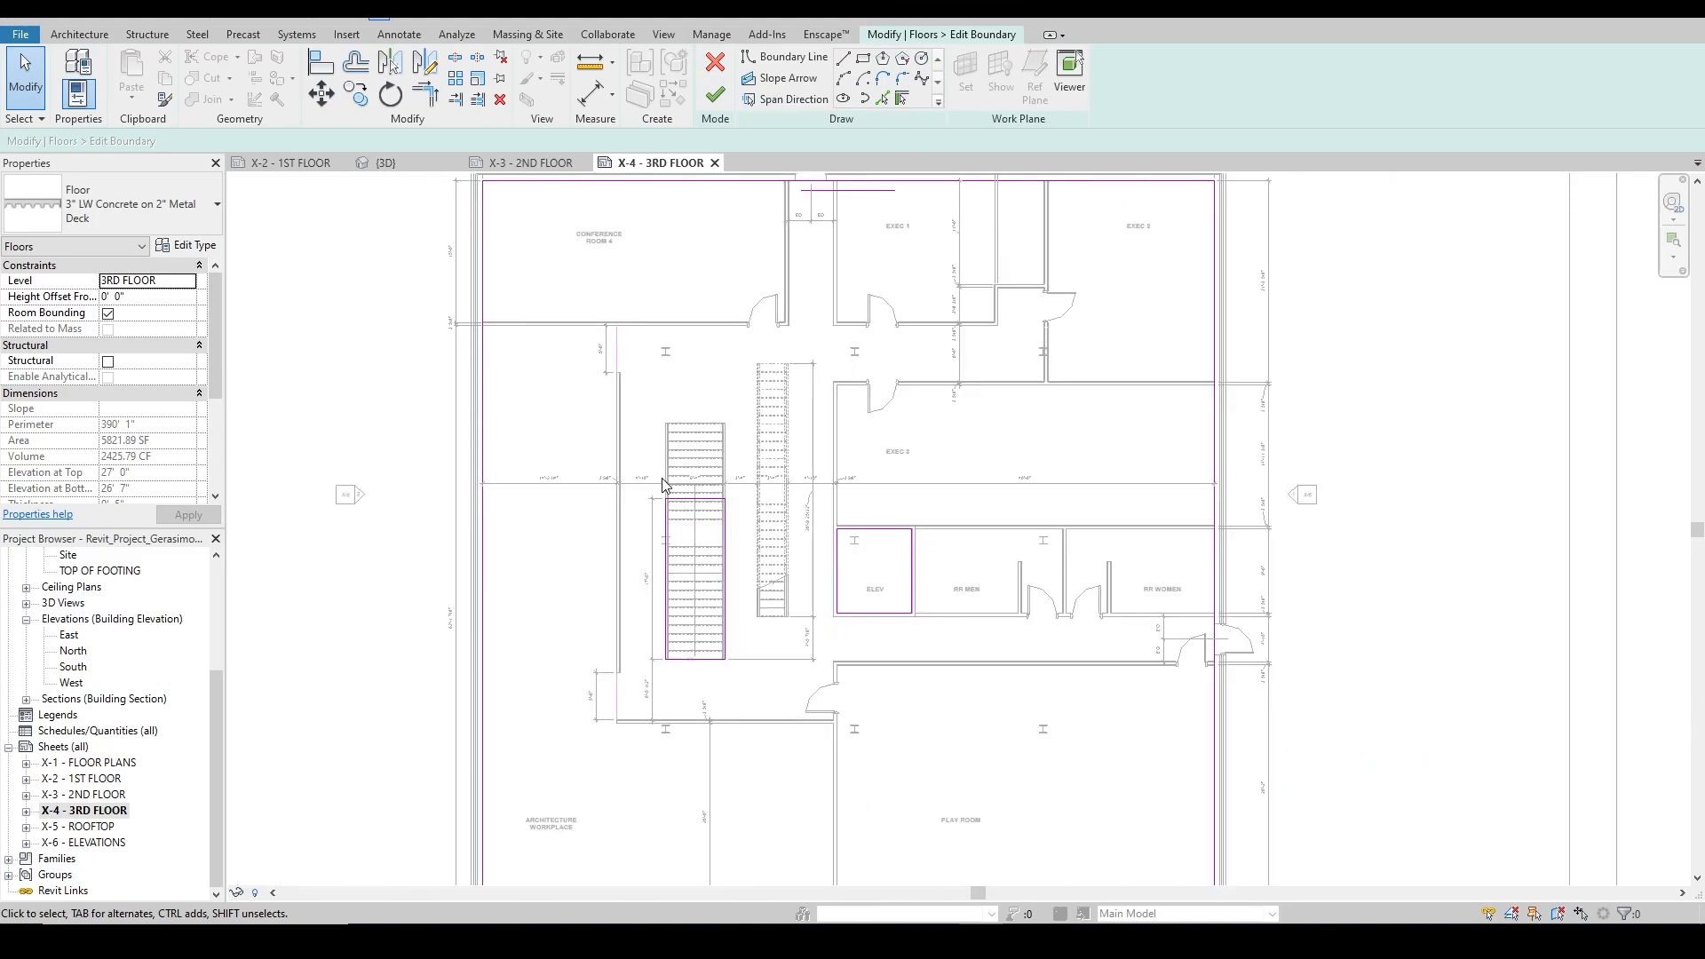
Cancel the boundary edit from the 3D view and select the second-floor slab.
click(430, 159)
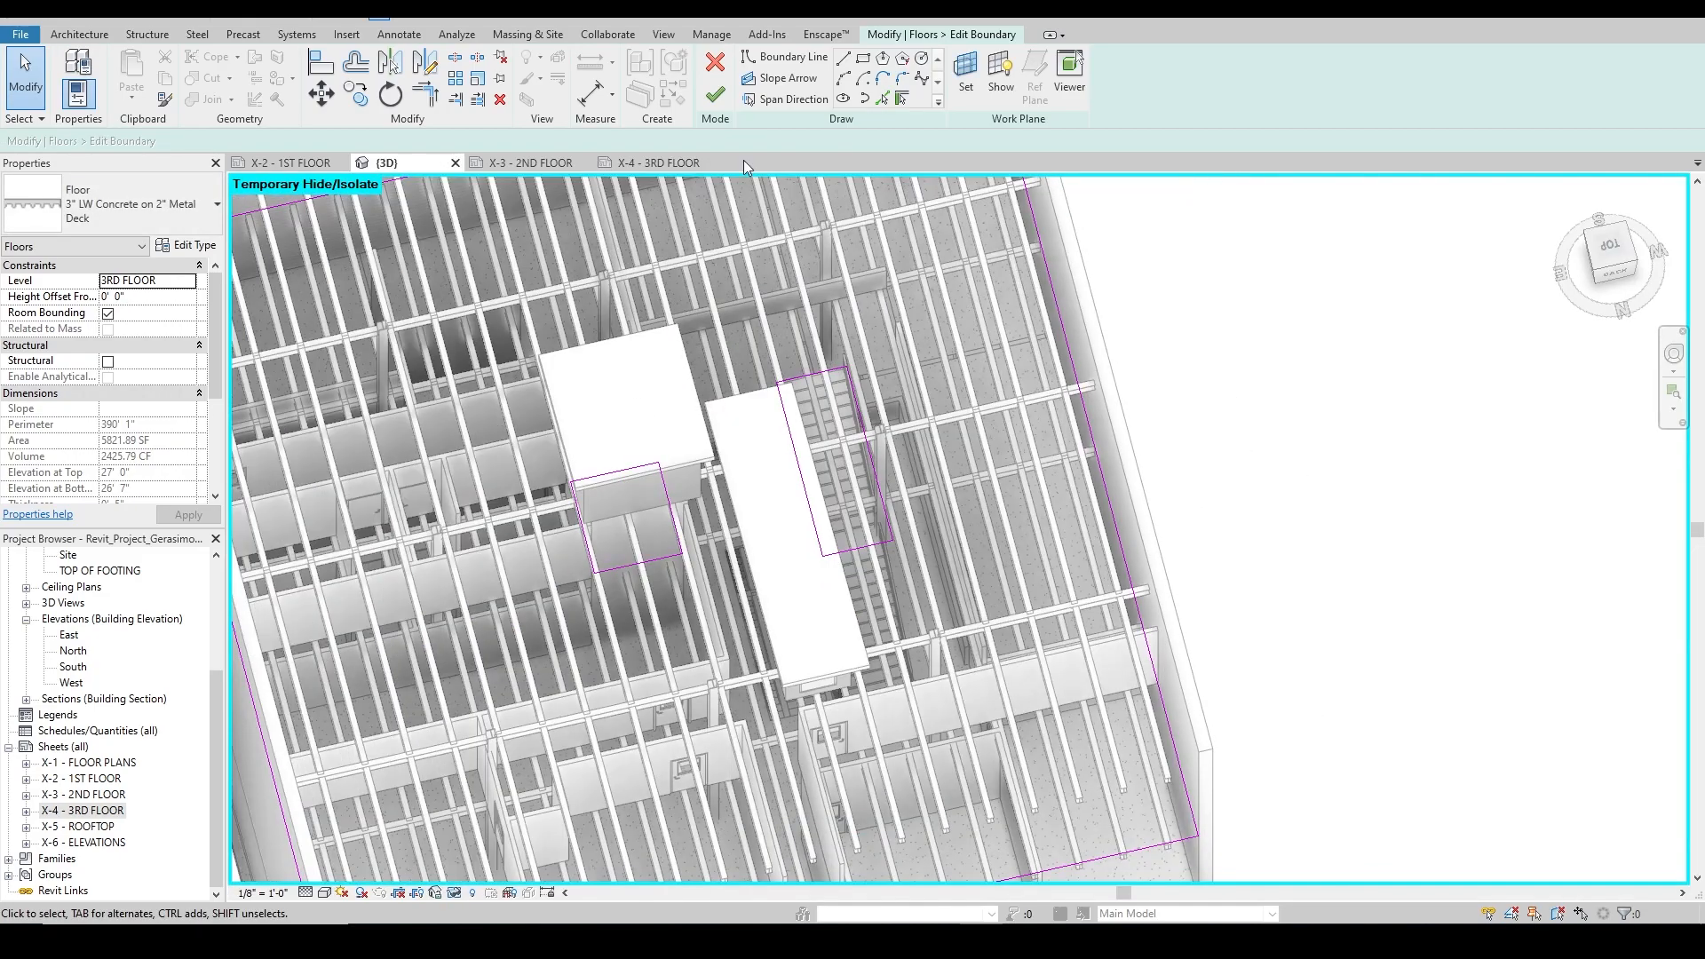
click(718, 71)
scroll(893, 489, down, 3)
mouse_move(918, 610)
shift+middle_down()
mouse_move(894, 430)
mouse_move(861, 392)
mouse_move(915, 819)
shift+middle_up()
scroll(915, 818, up, 2)
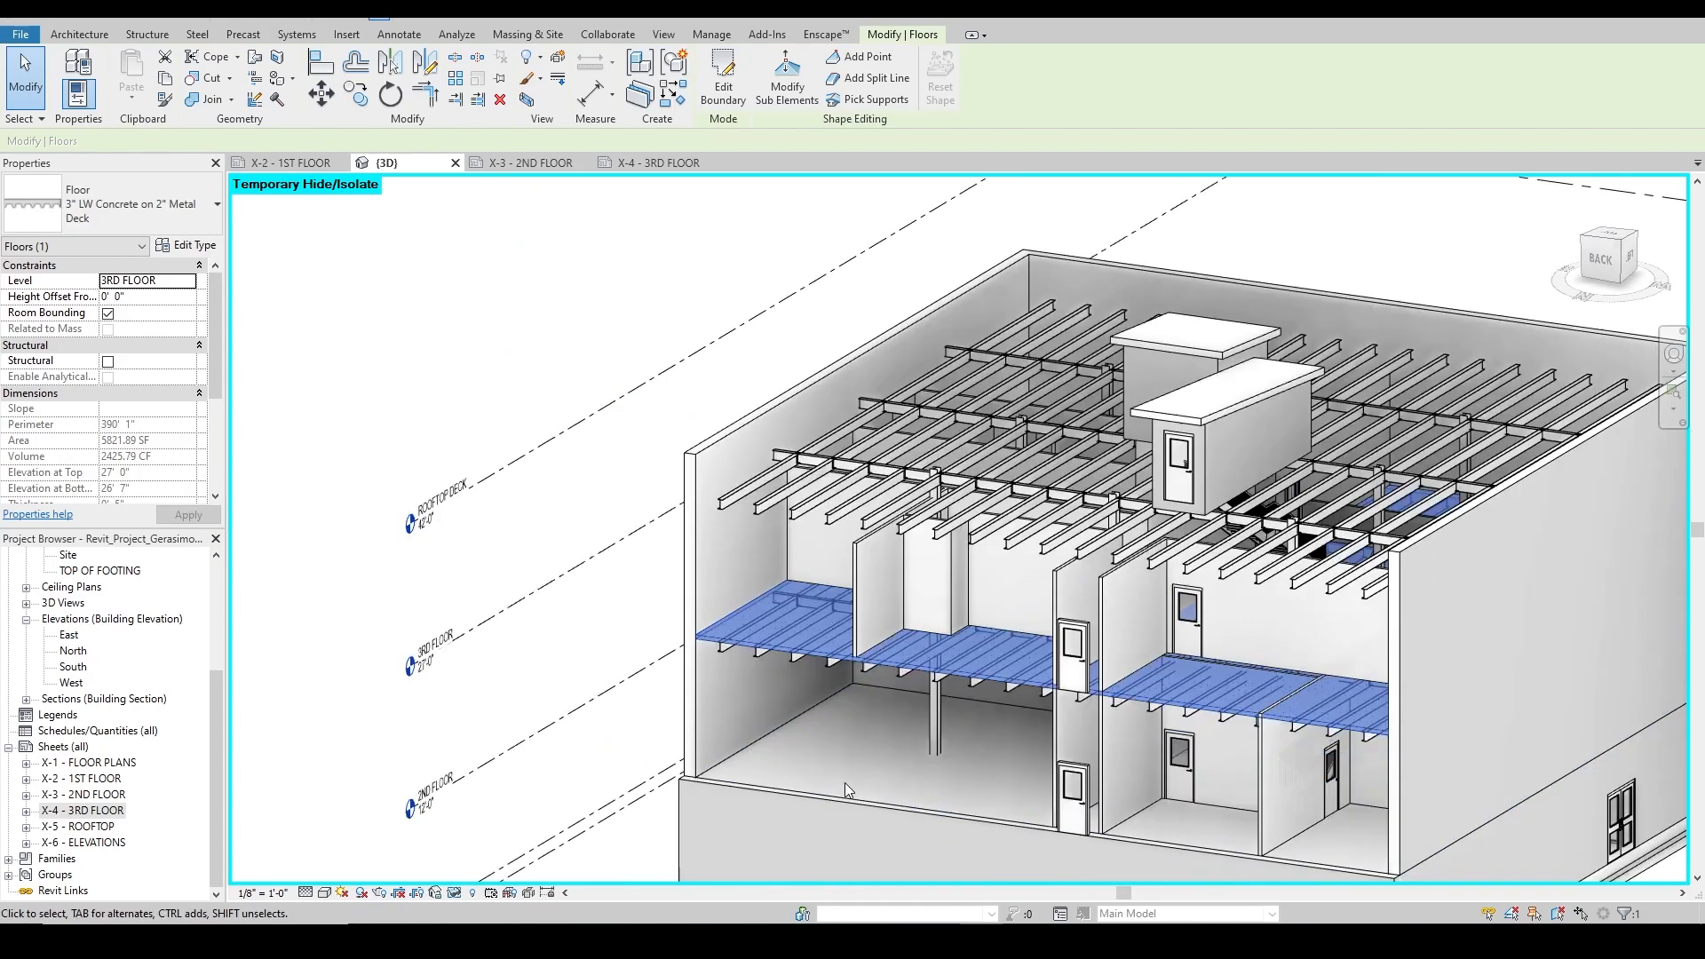
click(790, 734)
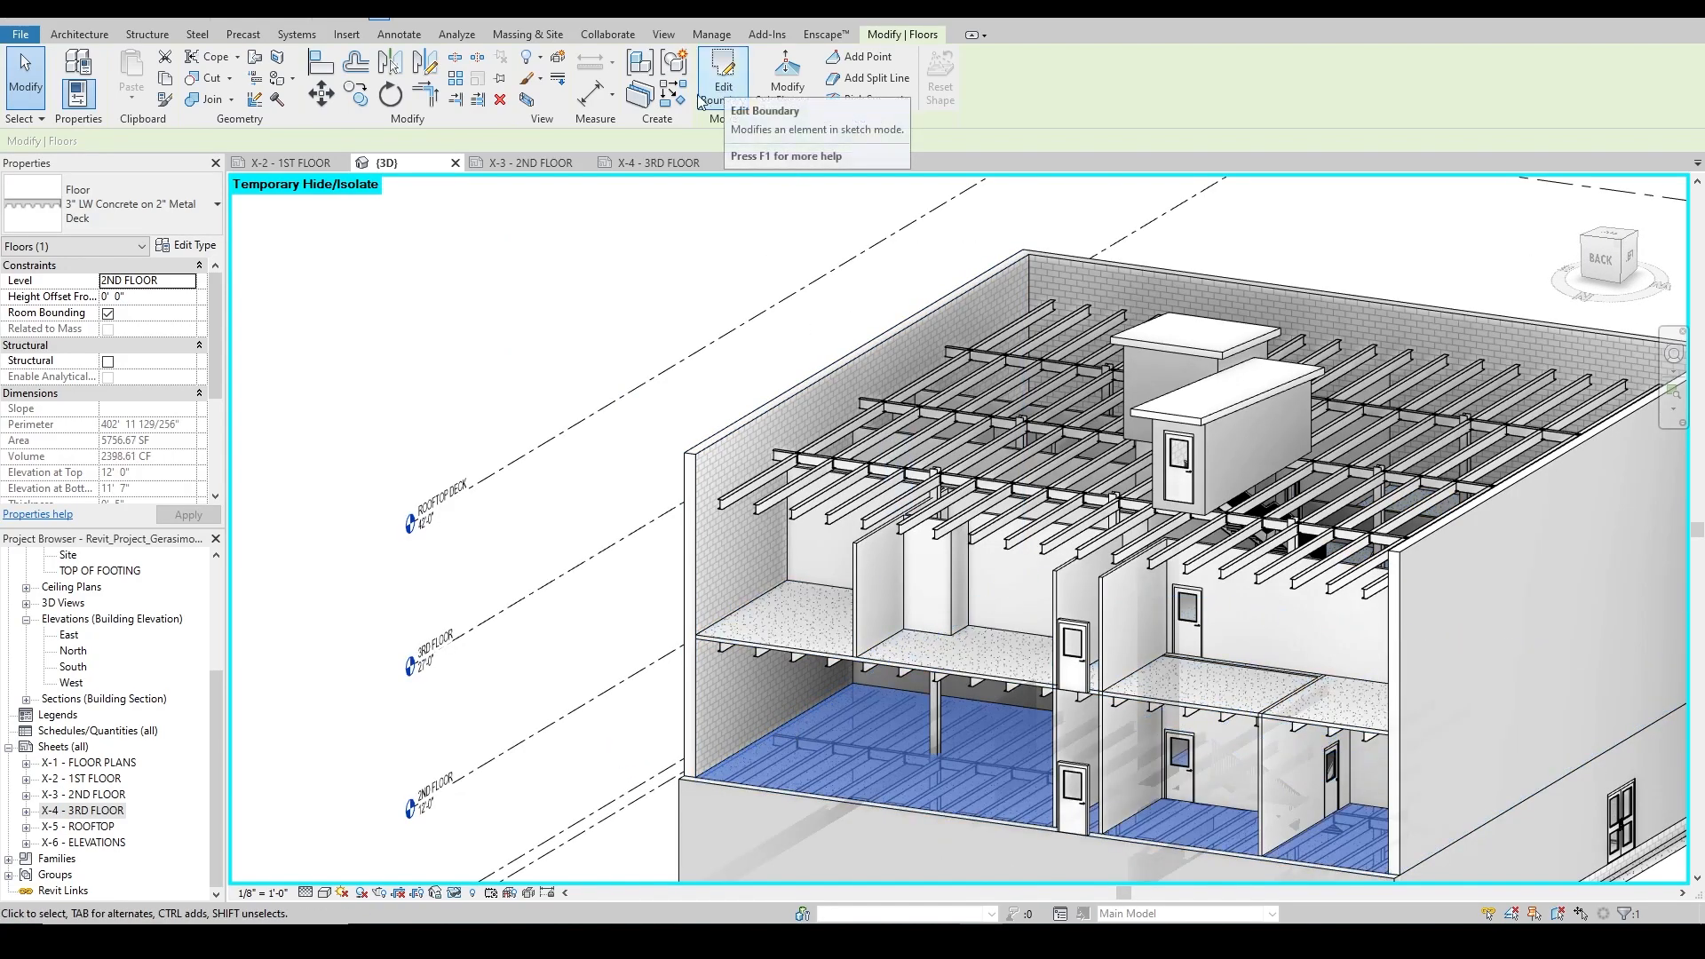
Look over the whole 1ST FLOOR sheet and bring up the X-1 - FLOOR PLANS sheet.
click(657, 163)
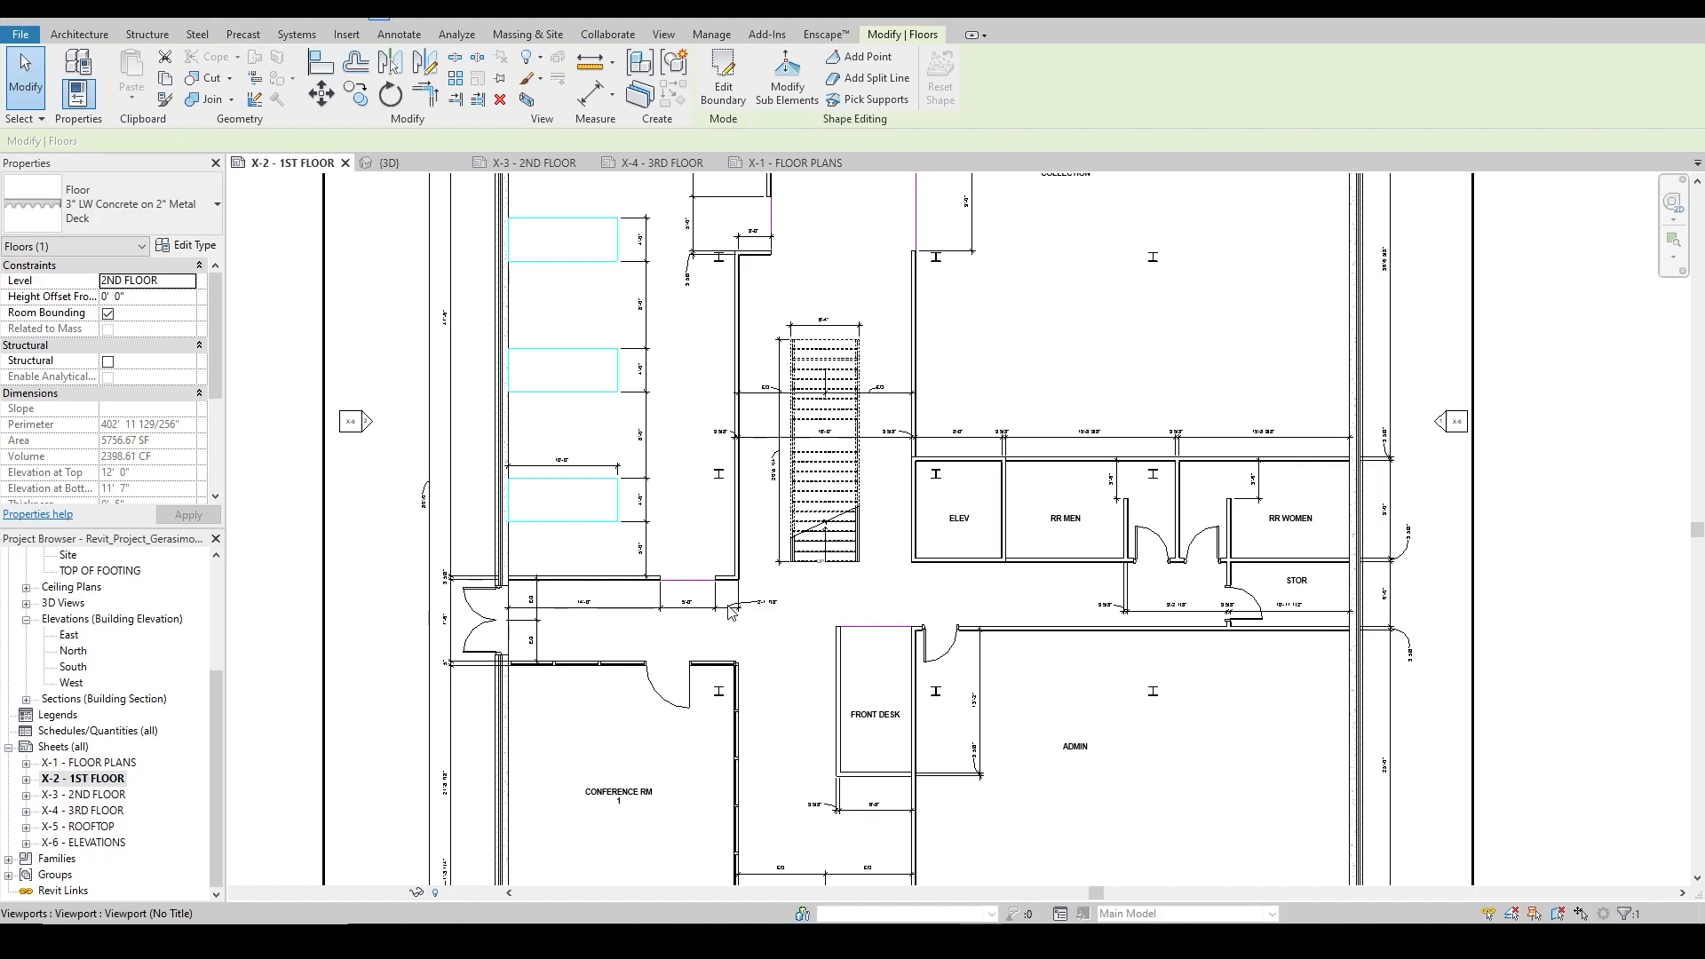
scroll(732, 615, down, 2)
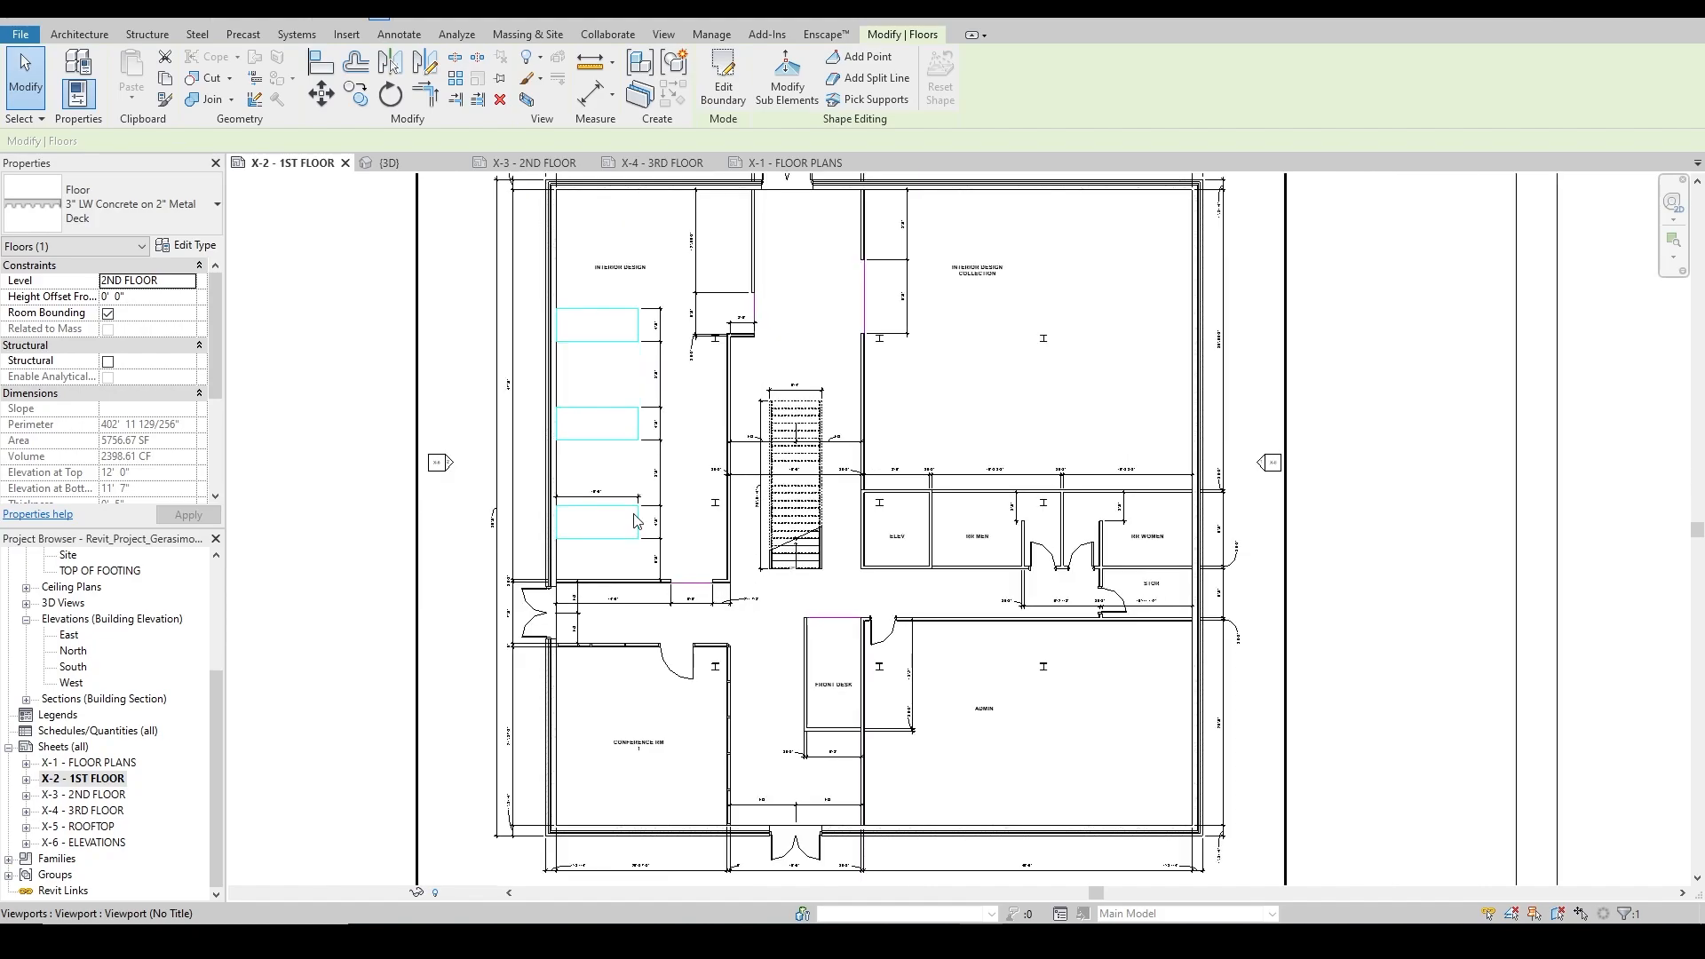
scroll(696, 734, down, 2)
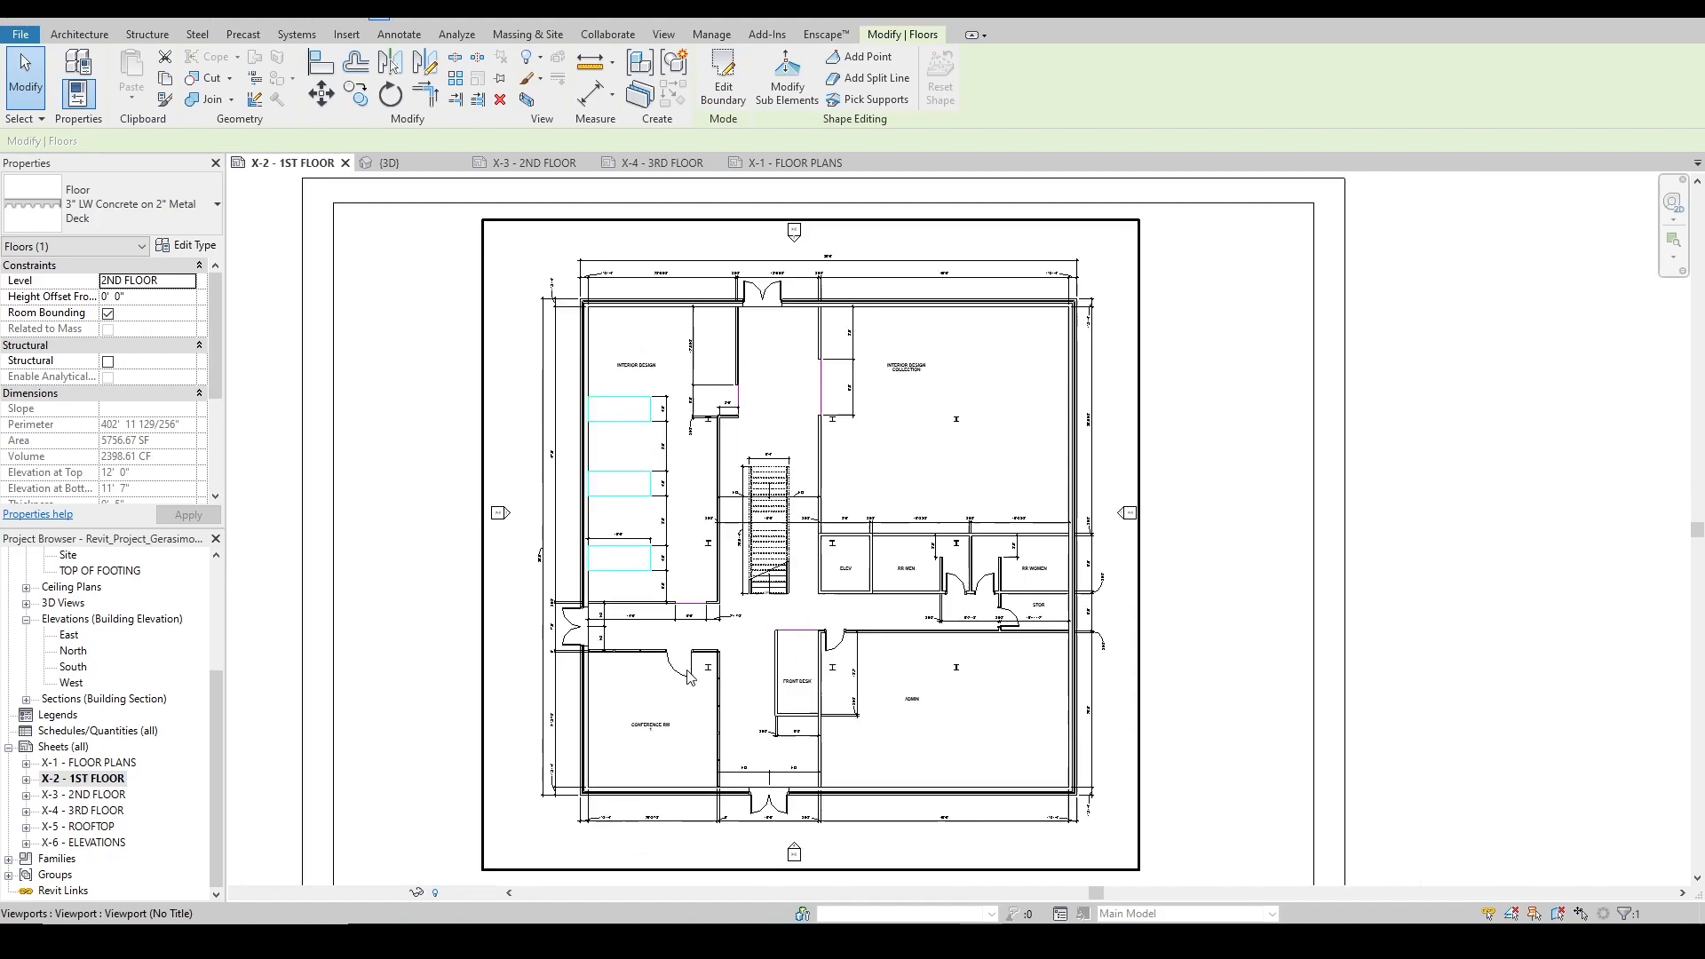
double_click(85, 762)
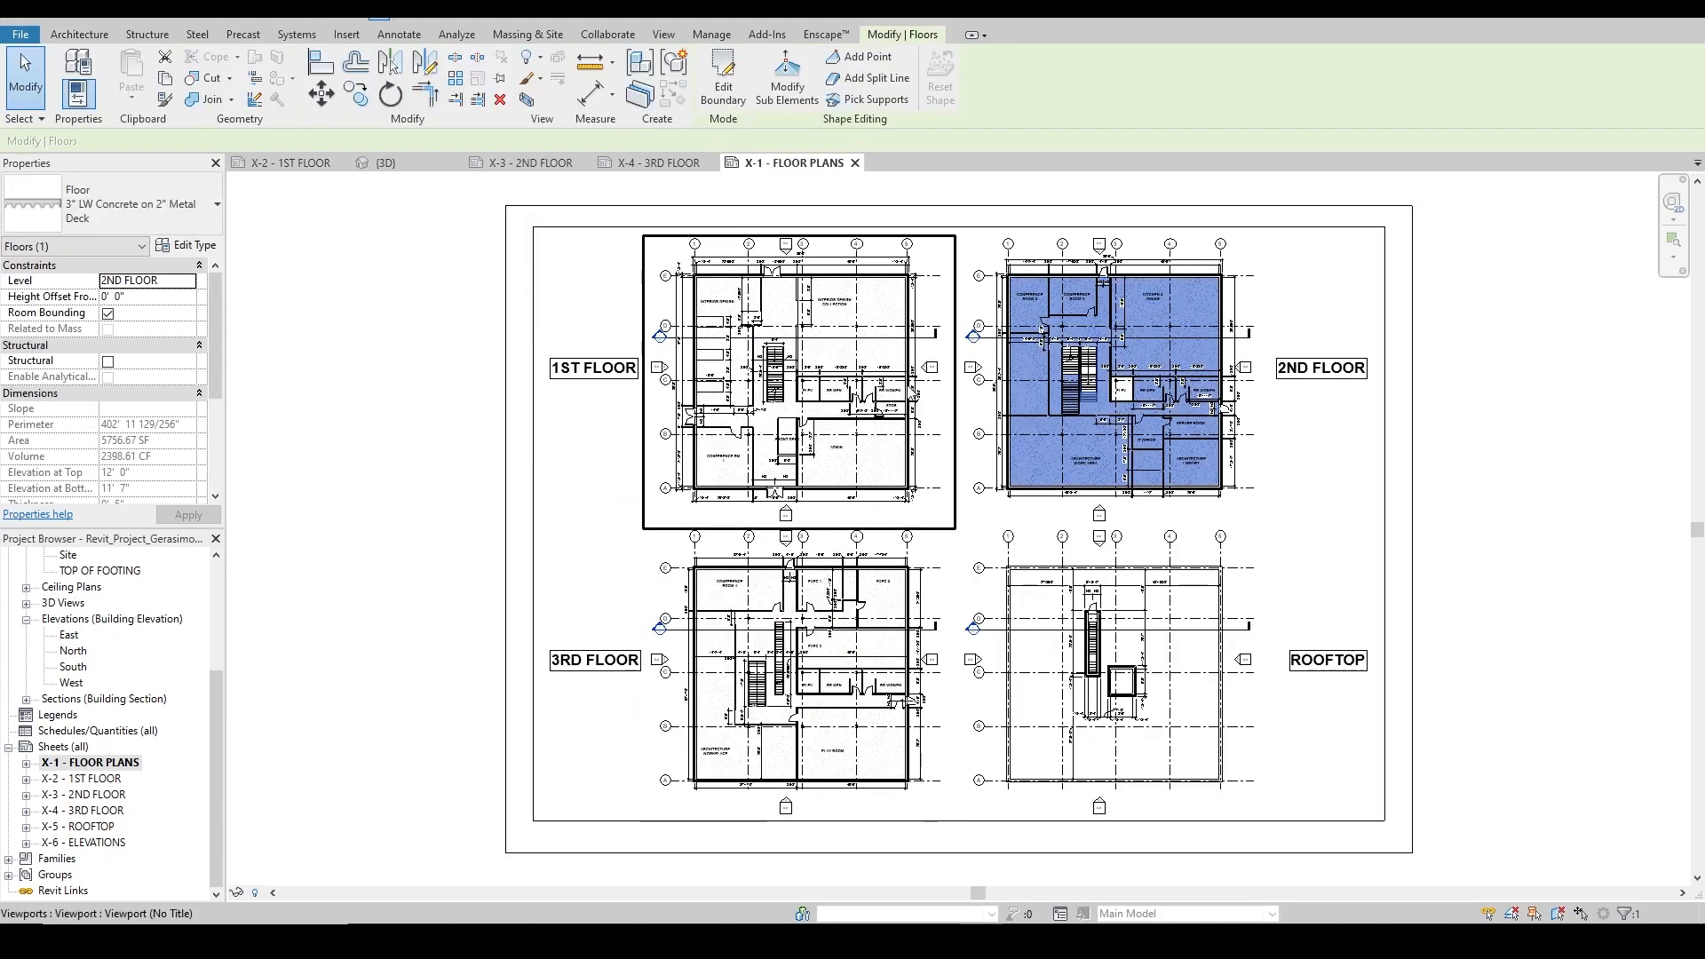
Clear the slab selection and activate the 1ST FLOOR viewport on the FLOOR PLANS sheet.
scroll(779, 324, up, 2)
key(Escape)
double_click(878, 340)
scroll(759, 372, up, 3)
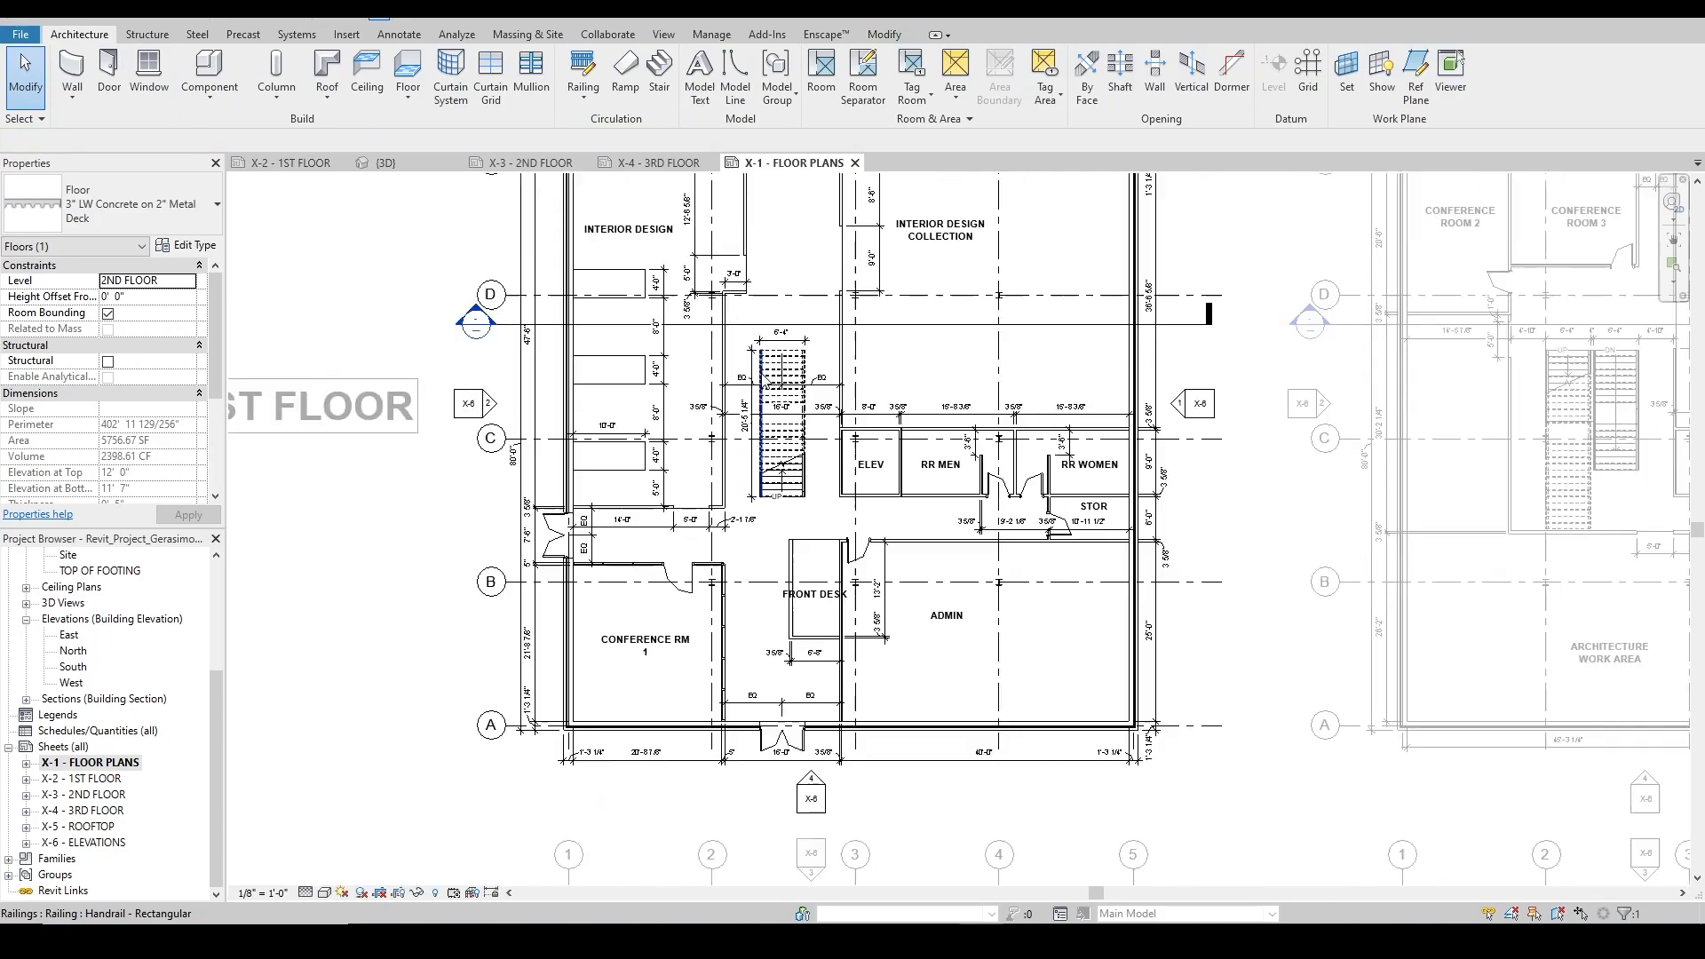
scroll(733, 559, up, 2)
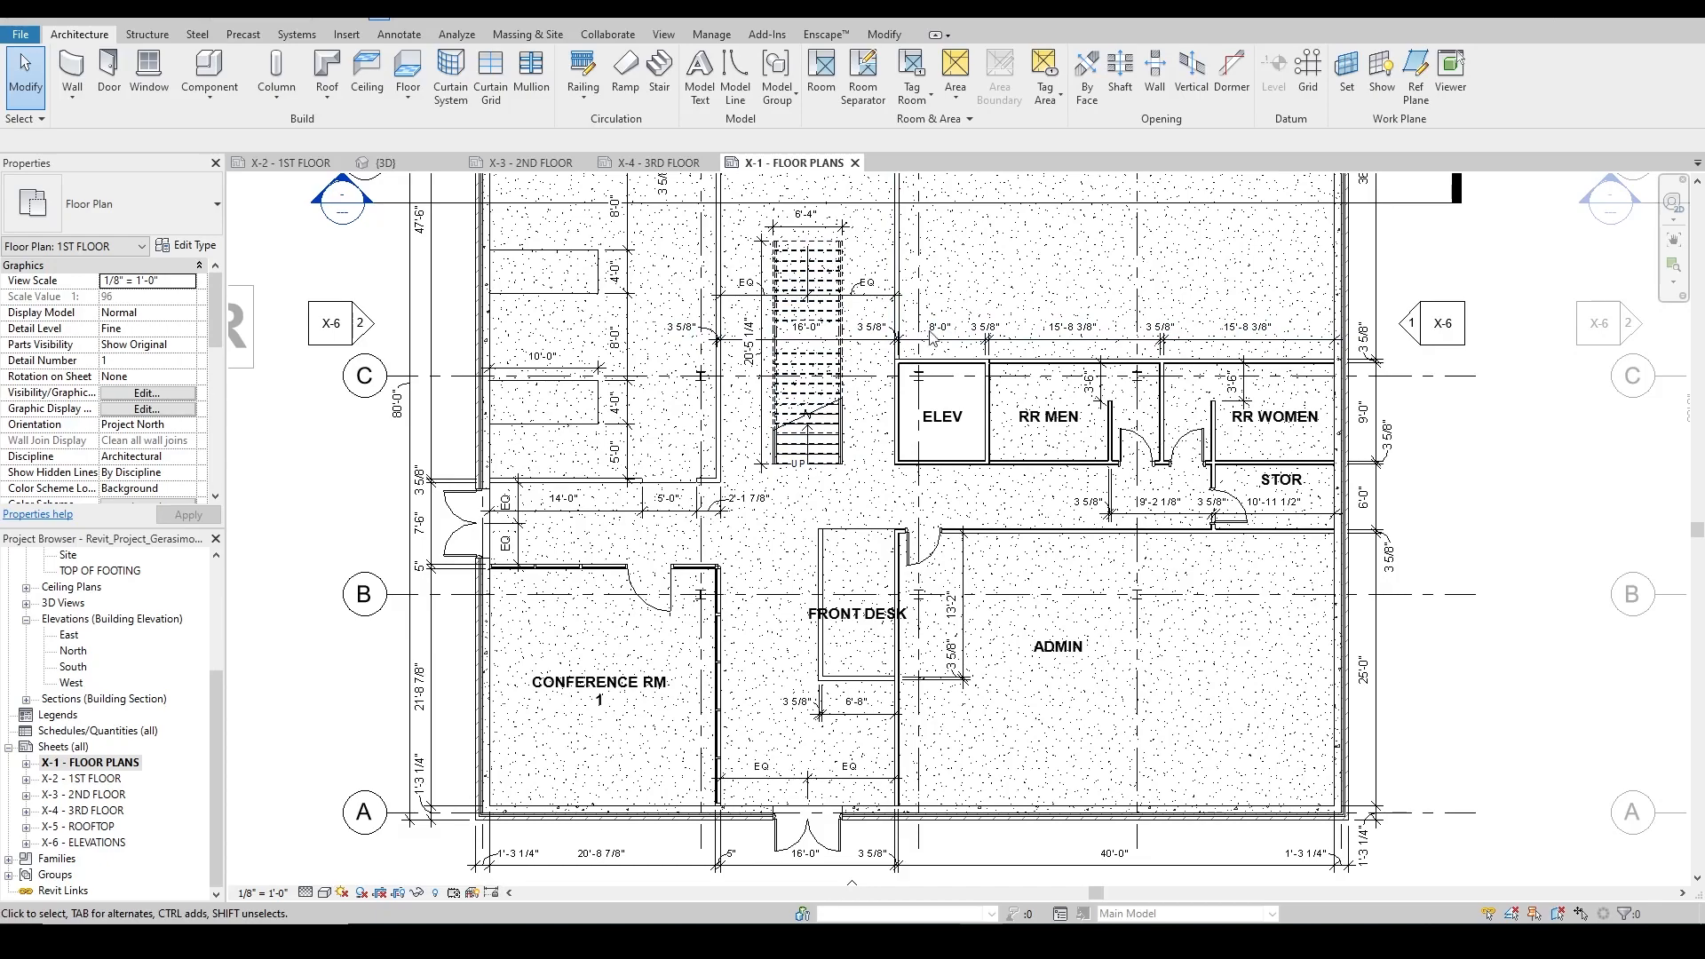
Review the 1ST FLOOR view's detail level options, keeping Fine, and inspect the plan's upper rooms.
click(306, 894)
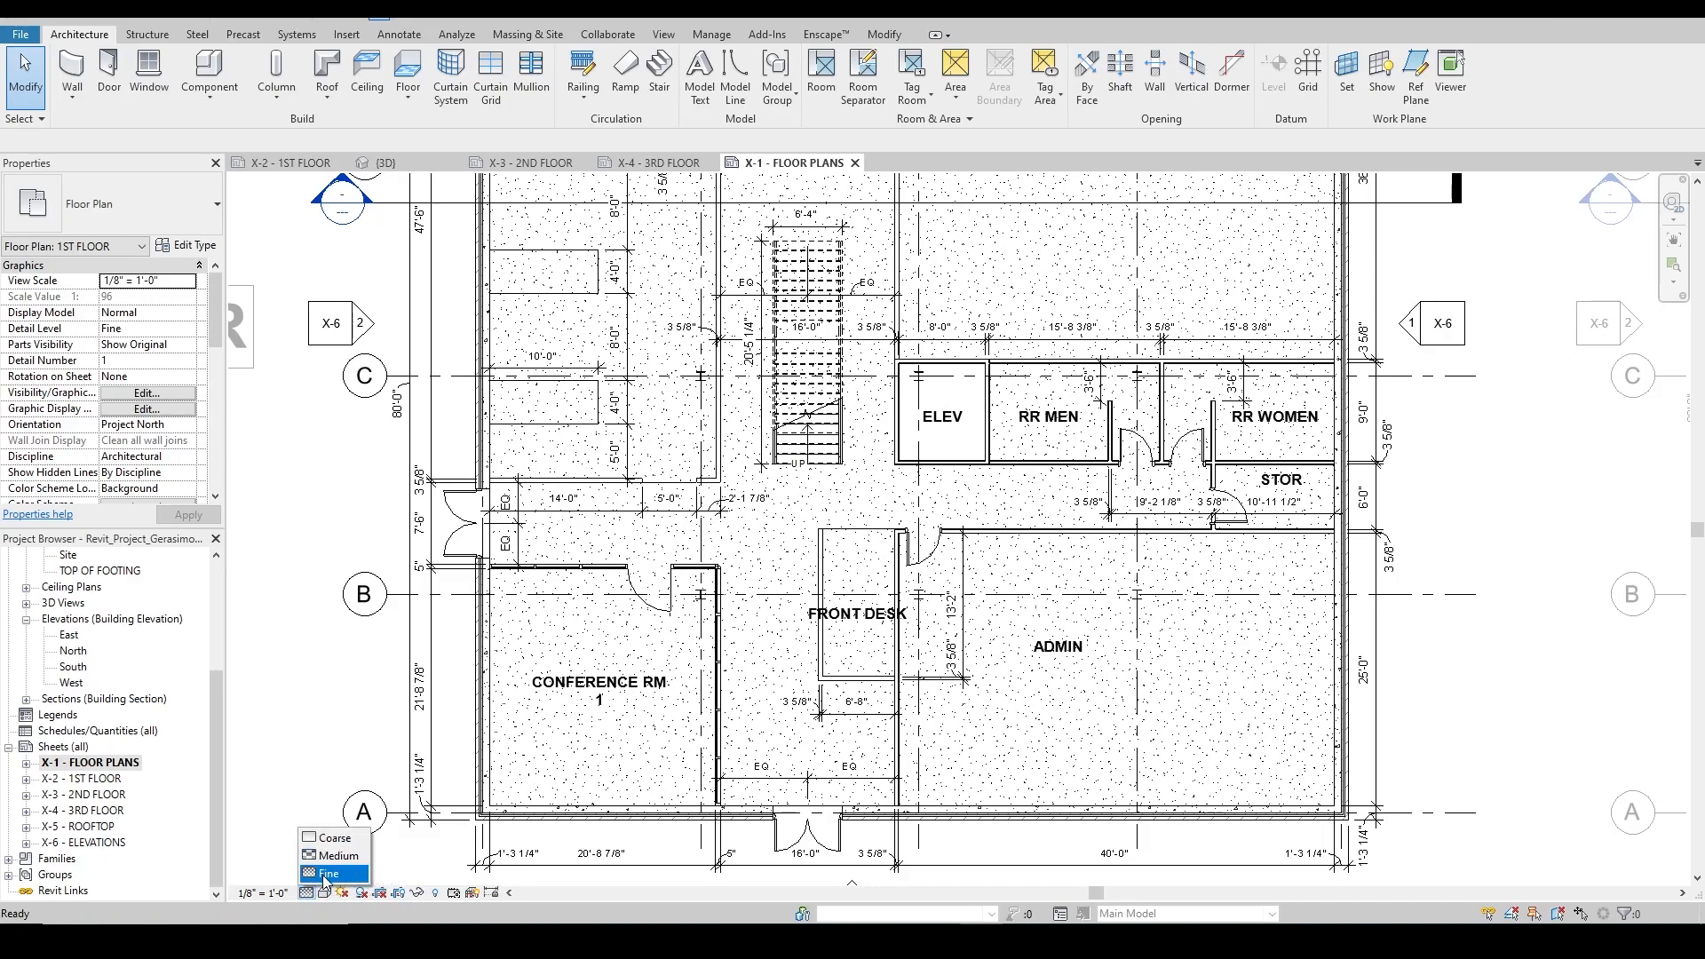
click(523, 767)
middle_drag(435, 584, 368, 821)
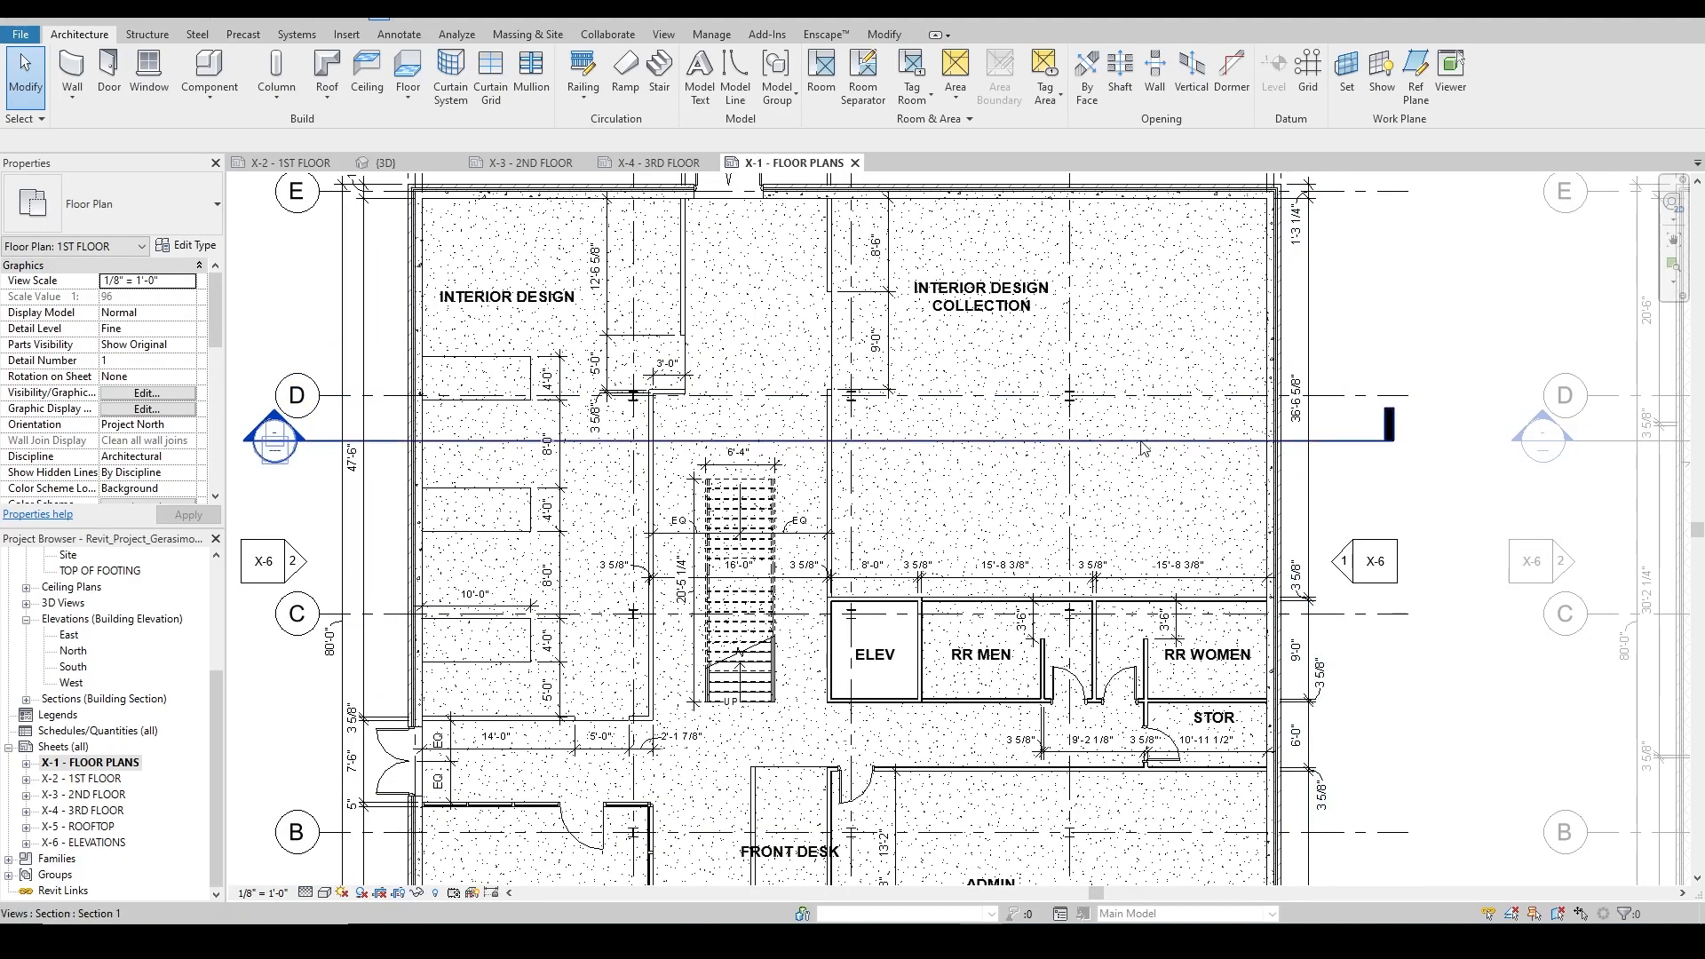
Try a view scale of 3/16" = 1'-0" for the 1ST FLOOR plan and examine its size on the sheet.
scroll(1152, 448, down, 2)
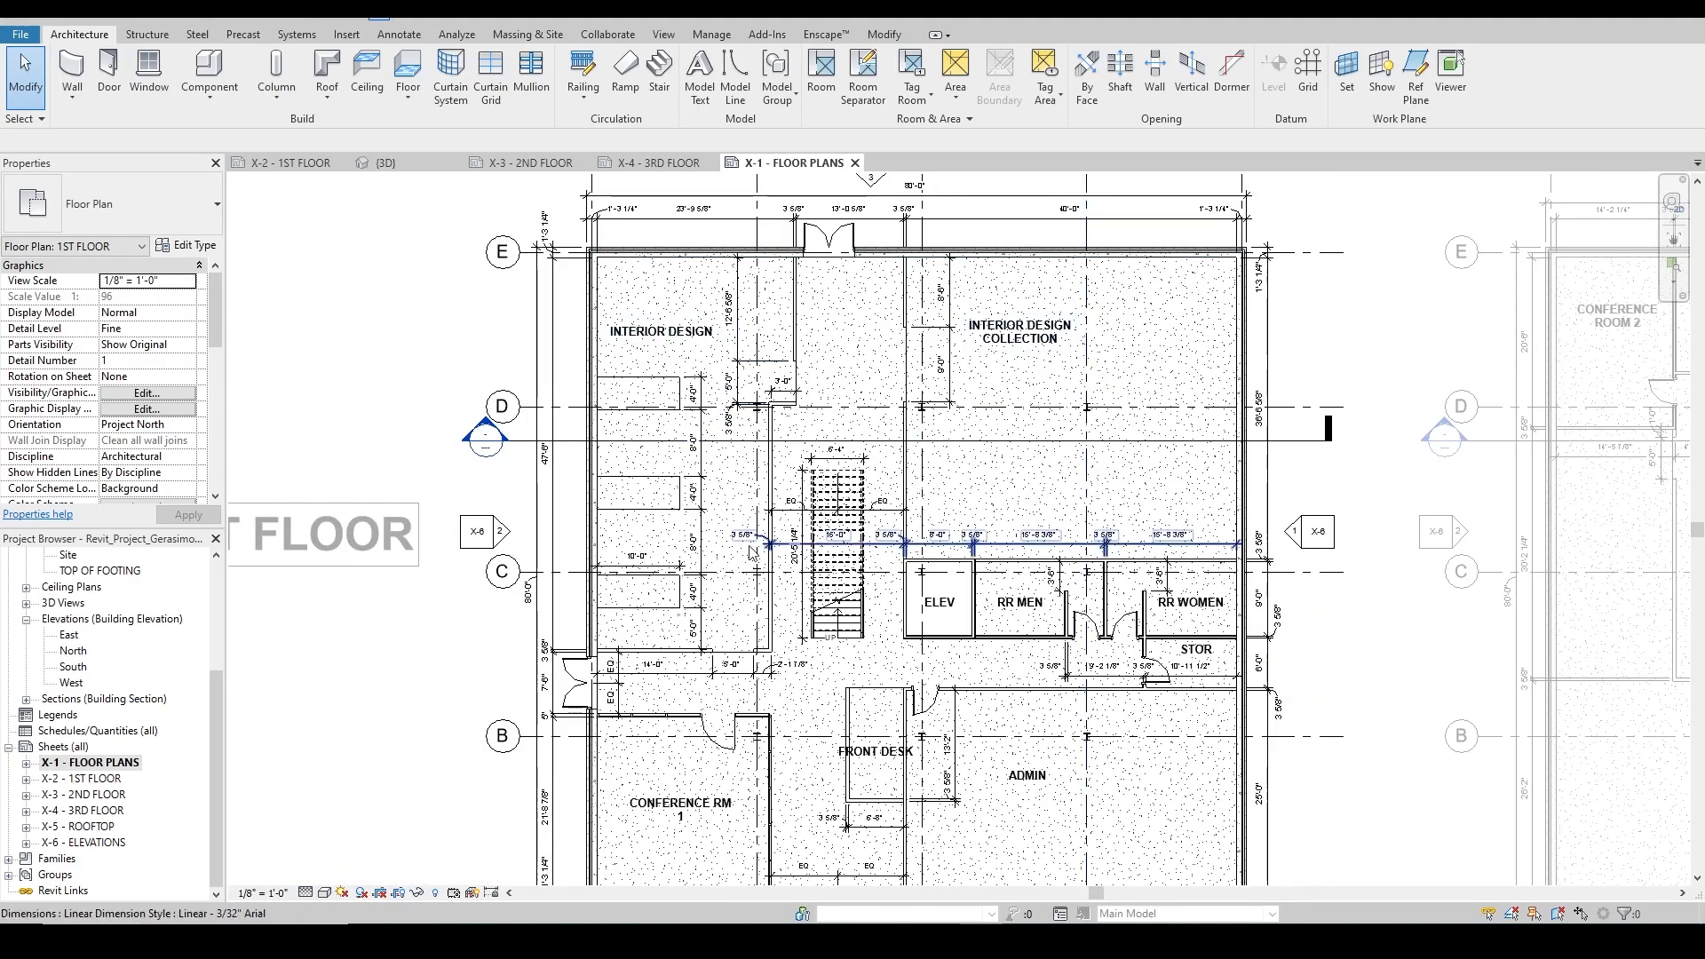
scroll(462, 561, down, 2)
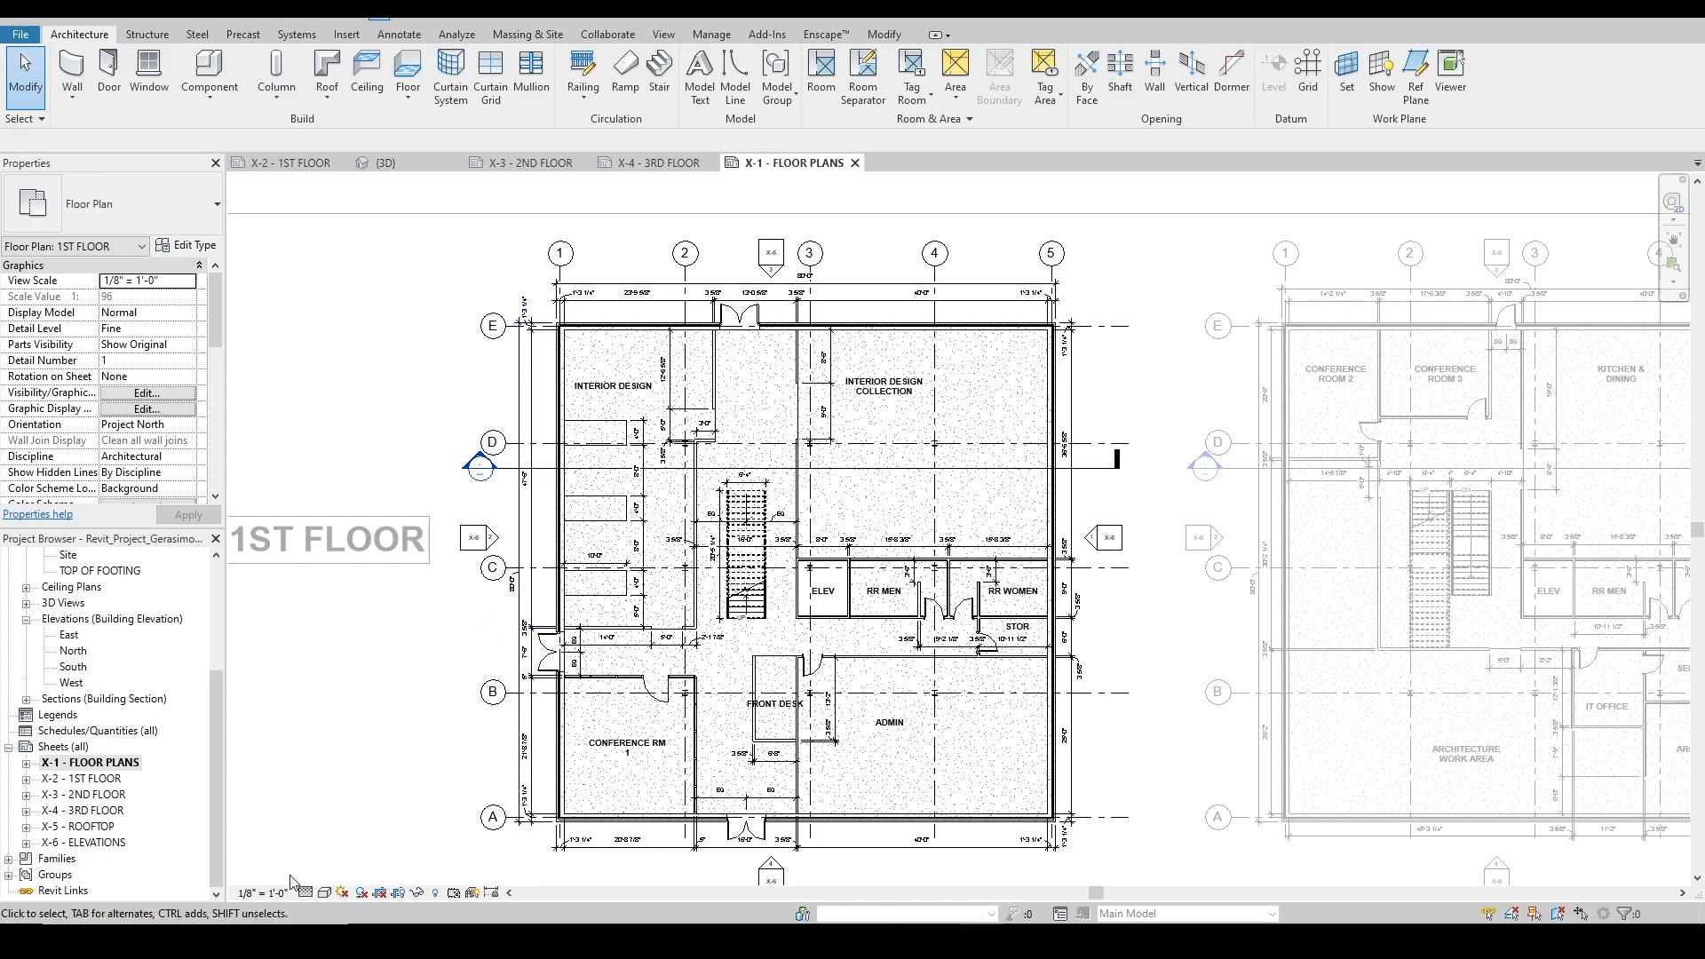
click(188, 281)
click(165, 352)
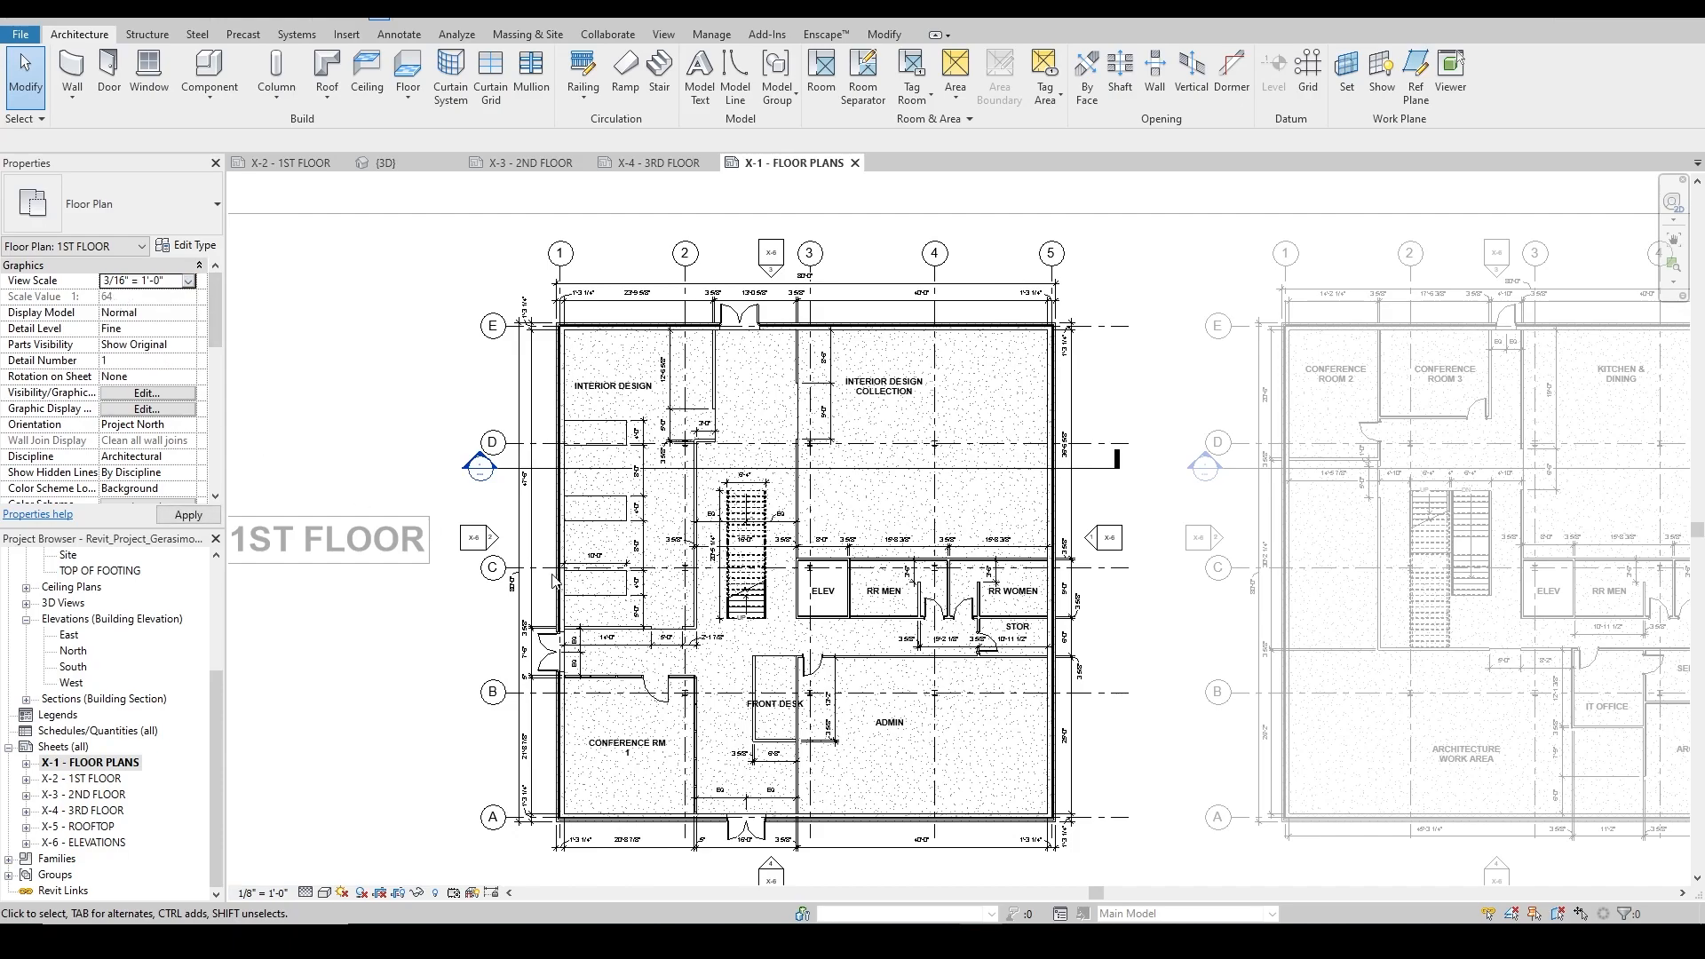
scroll(639, 617, down, 3)
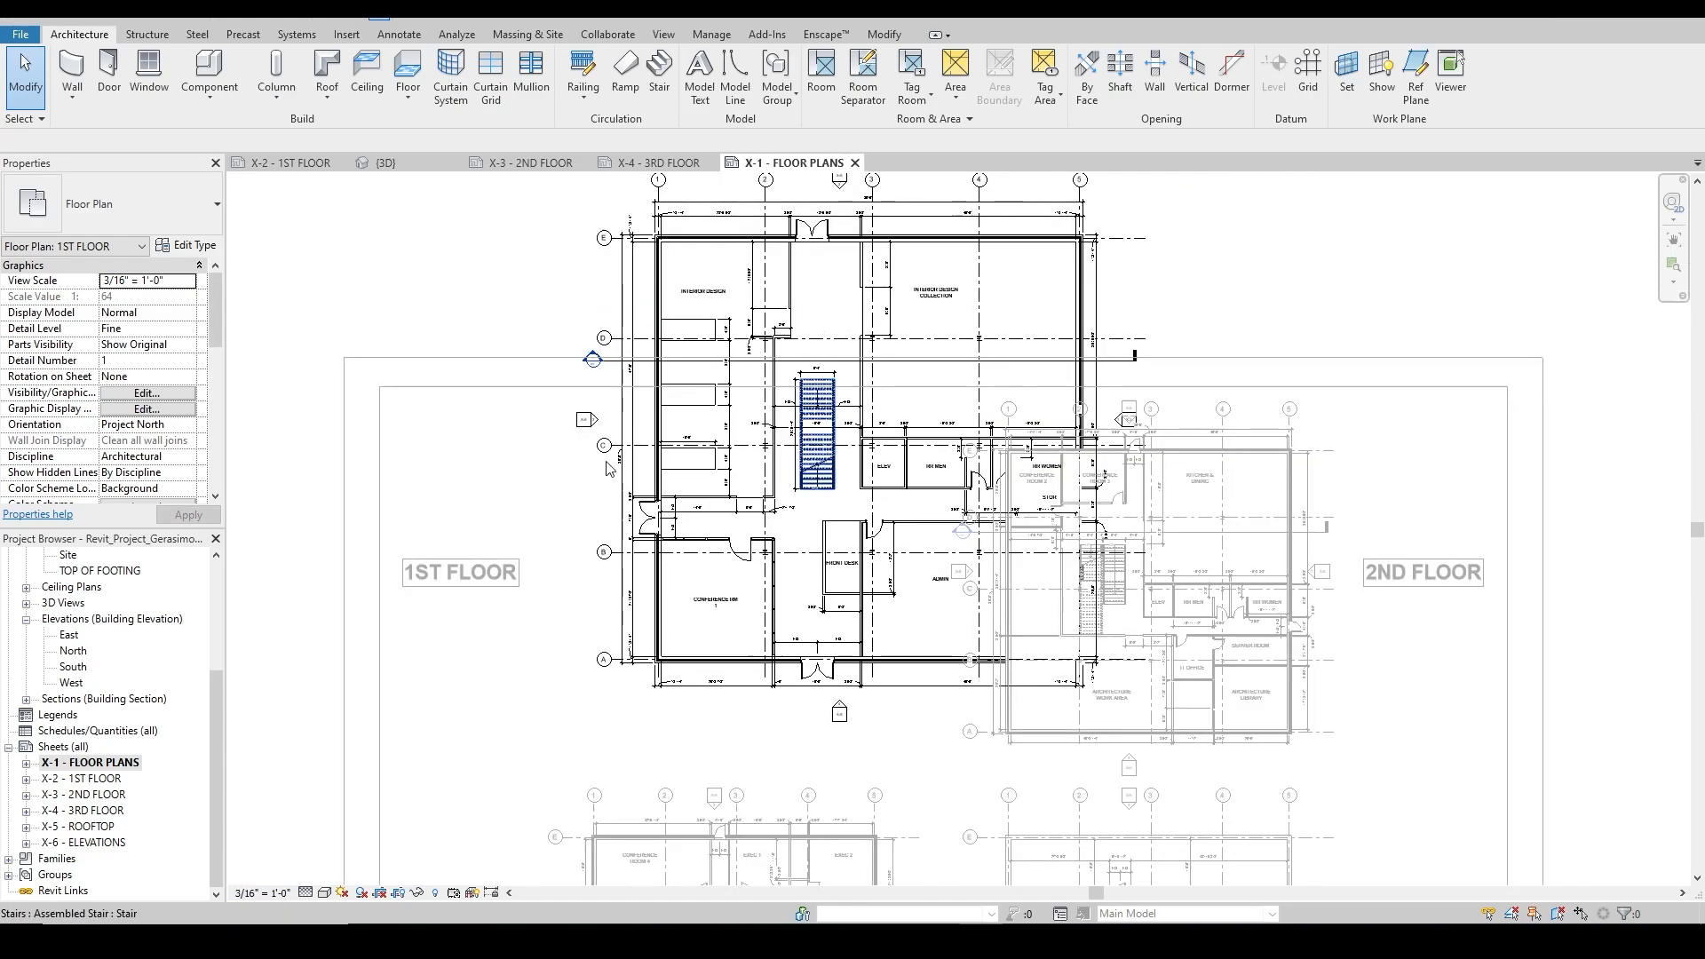
scroll(569, 340, up, 3)
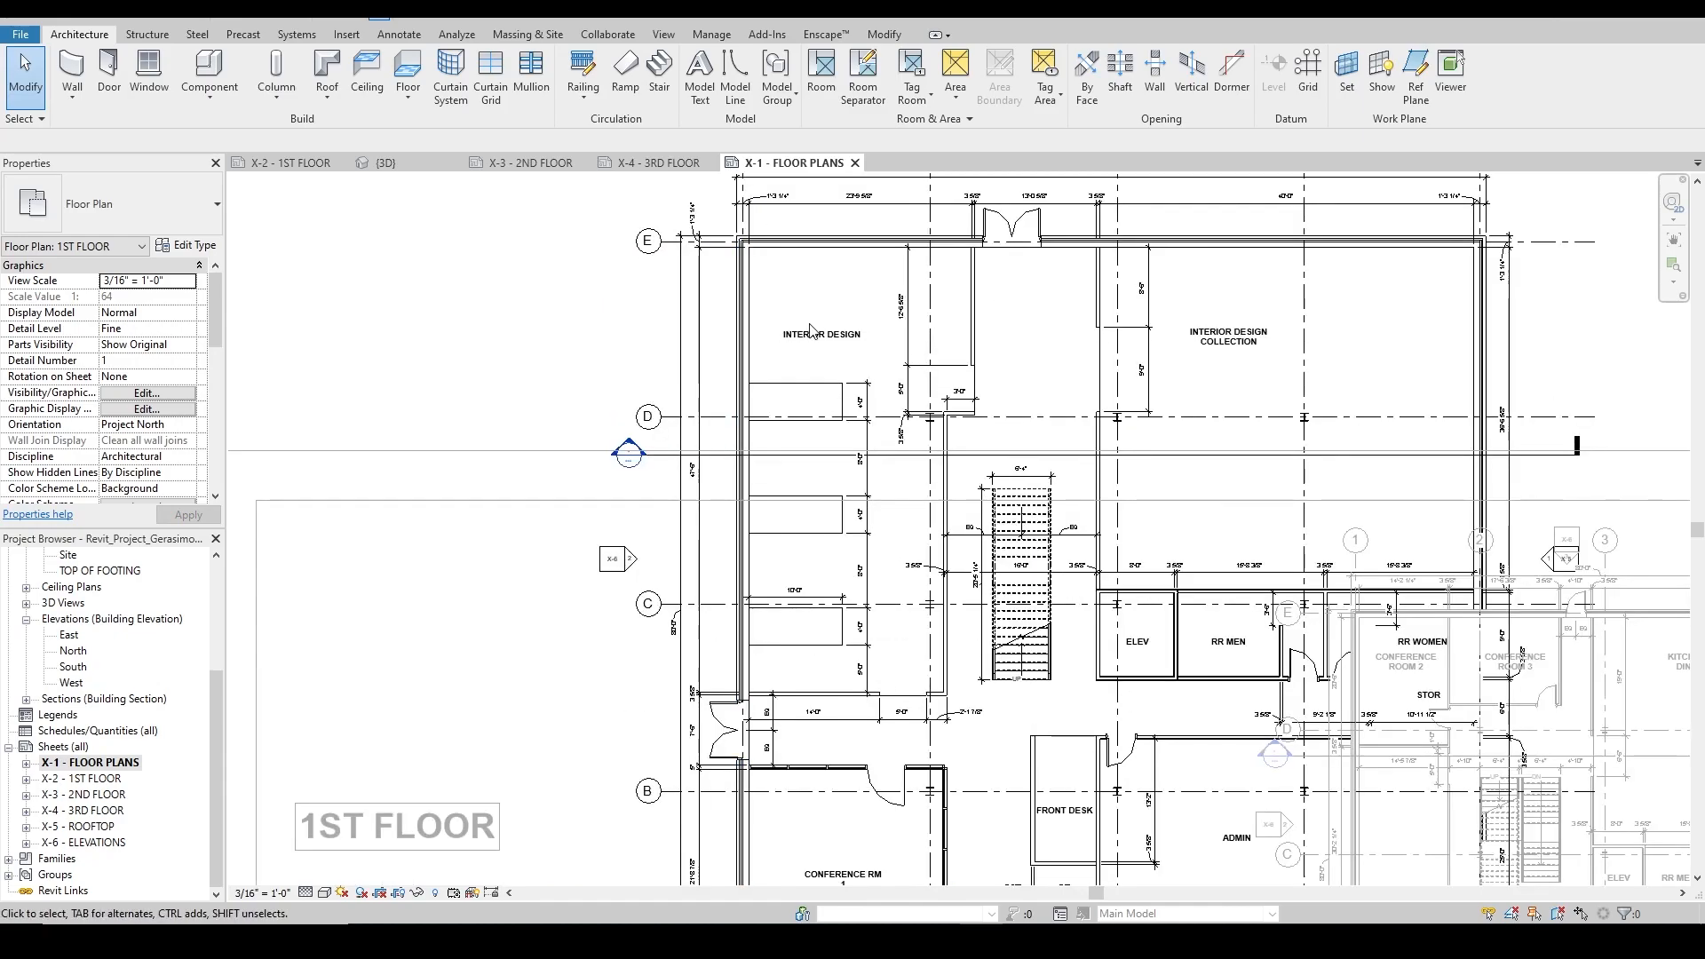
Undo the 1ST FLOOR plan's view scale change.
scroll(964, 386, up, 1)
scroll(966, 386, down, 2)
key(ctrl+z)
middle_drag(963, 657, 1027, 498)
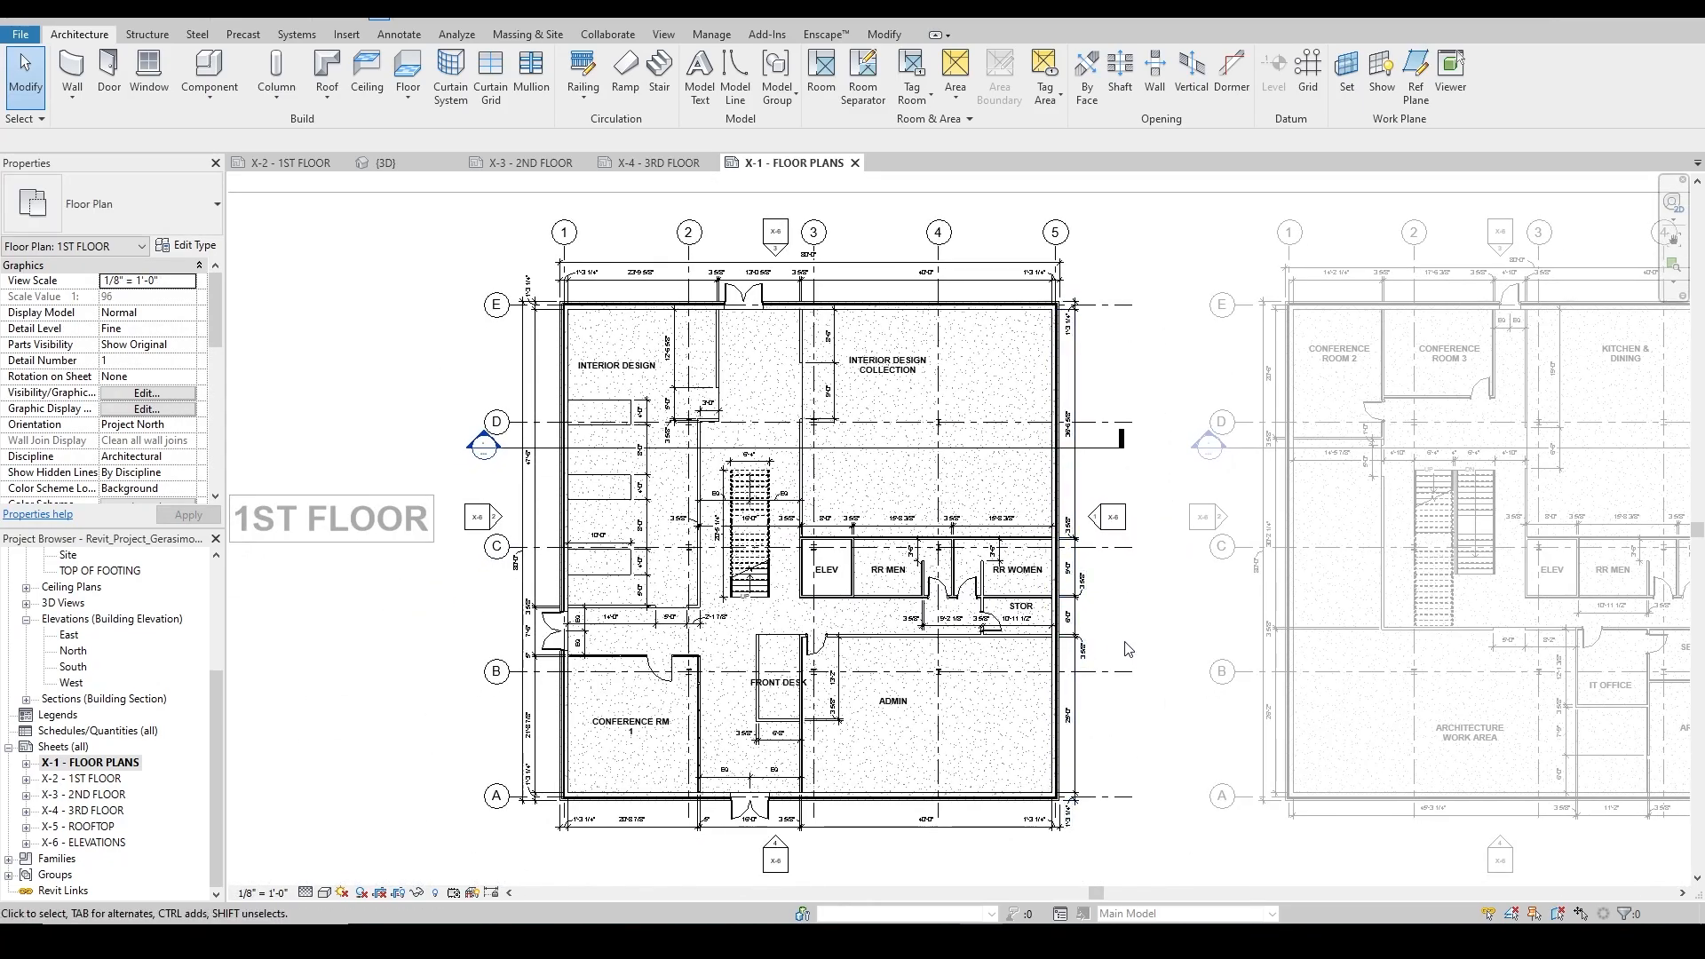